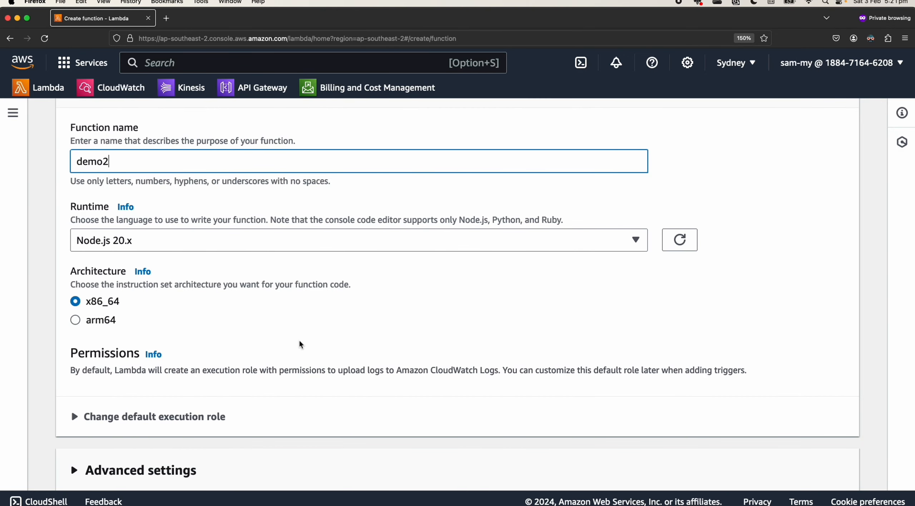
# Create the demo2 Lambda function with the Node.js 20.x runtime and x86_64 architecture, and dismiss the success notice
pyautogui.scroll(-2, 299, 341)
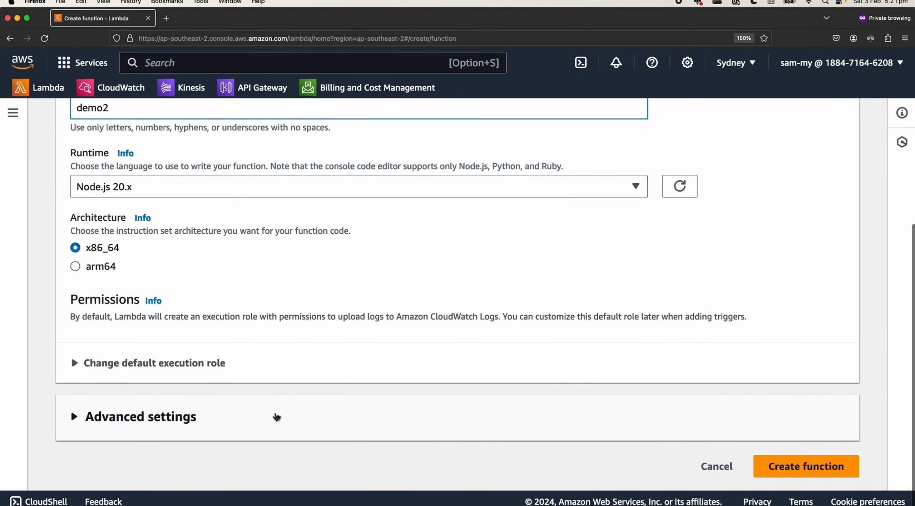
pyautogui.click(781, 467)
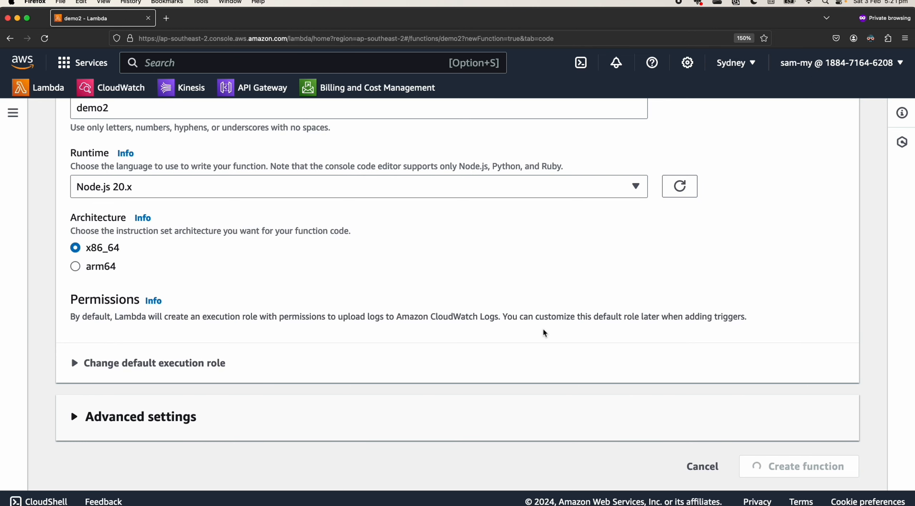
pyautogui.press('super+minus')
pyautogui.press('super+minus')
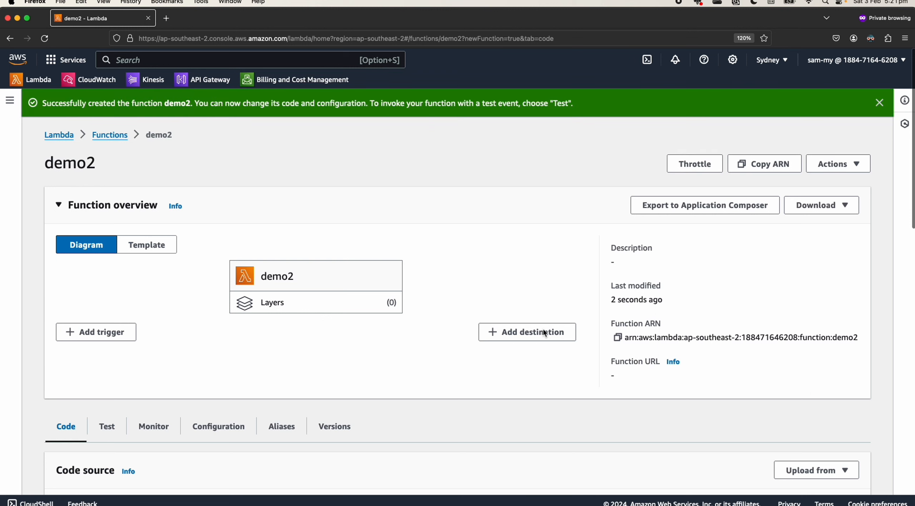
pyautogui.click(879, 104)
# Remove the TODO comment and response object from the index.mjs handler and make it return event
pyautogui.scroll(-5, 395, 217)
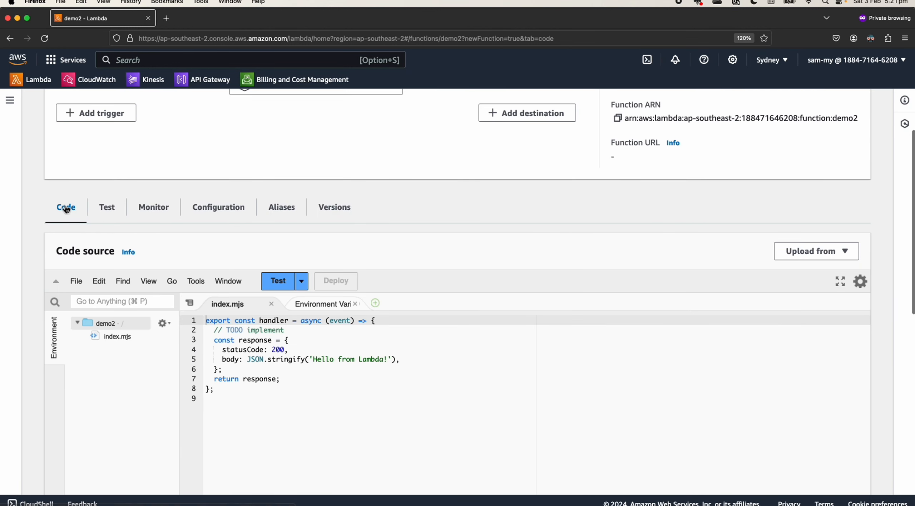
pyautogui.click(291, 370)
pyautogui.doubleClick(266, 379)
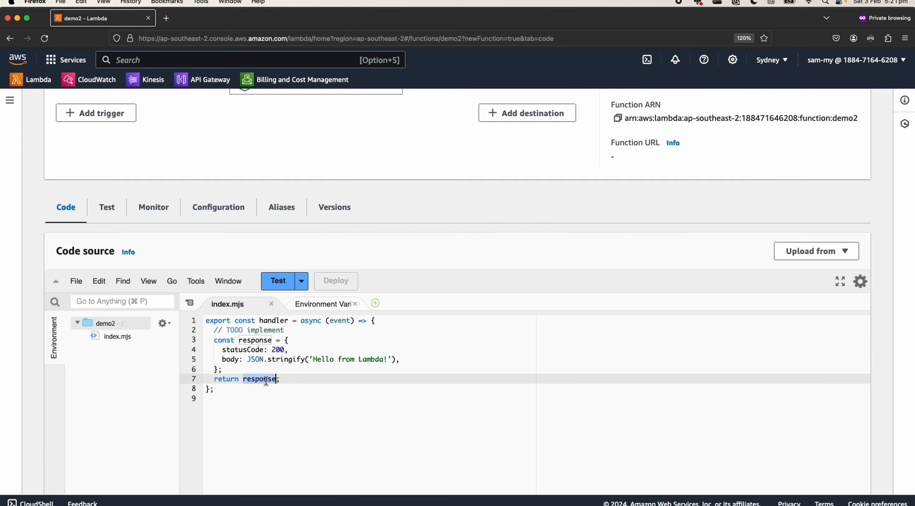
pyautogui.moveTo(230, 369); pyautogui.dragTo(214, 332)
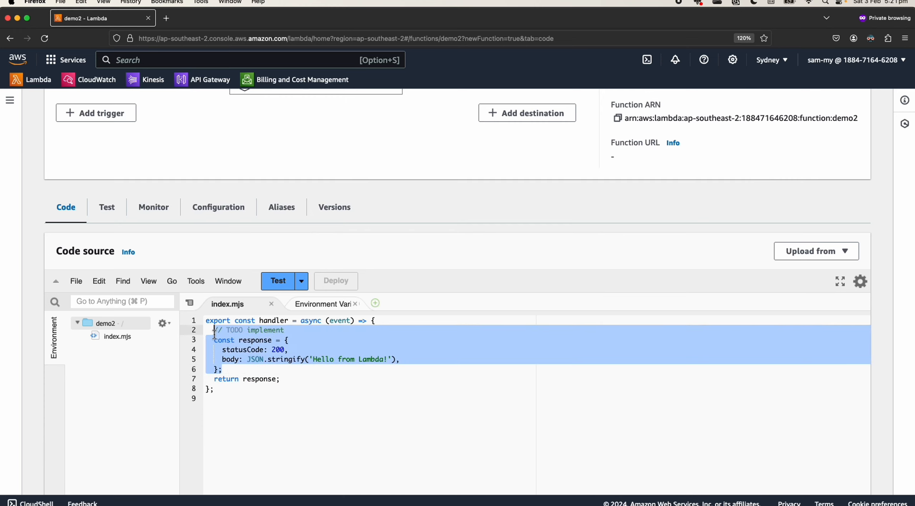
pyautogui.press('BackSpace')
pyautogui.doubleClick(256, 340)
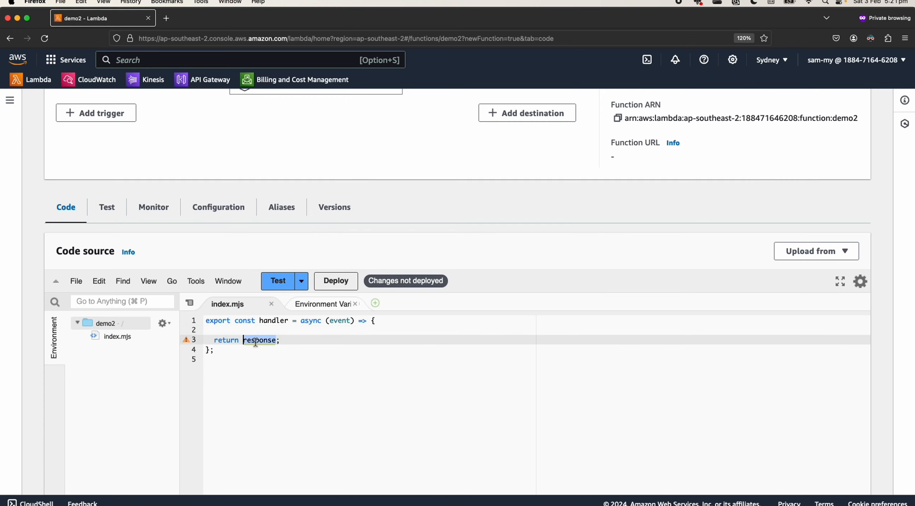
pyautogui.write('event')
# Add console.log('⭐⭐⭐⭐ event:', event) above the handler's return statement and deploy the code
pyautogui.click(256, 330)
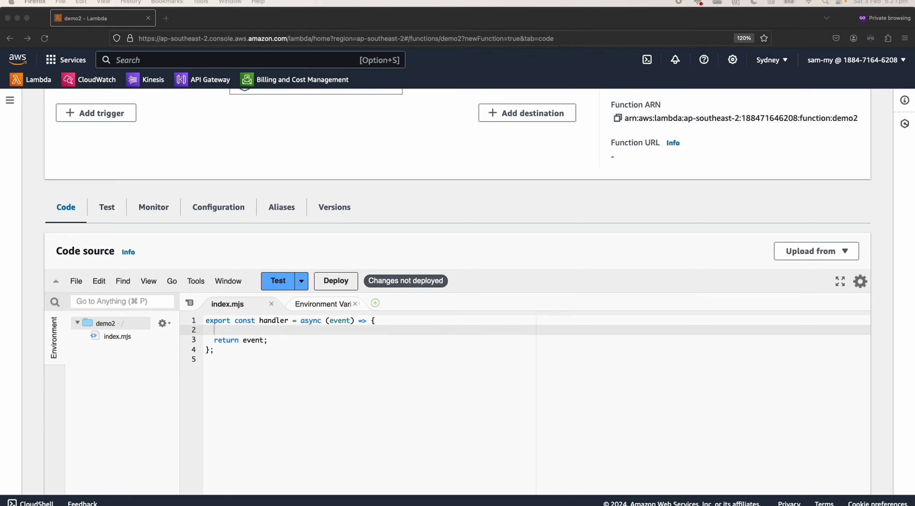
pyautogui.press('super+Tab')
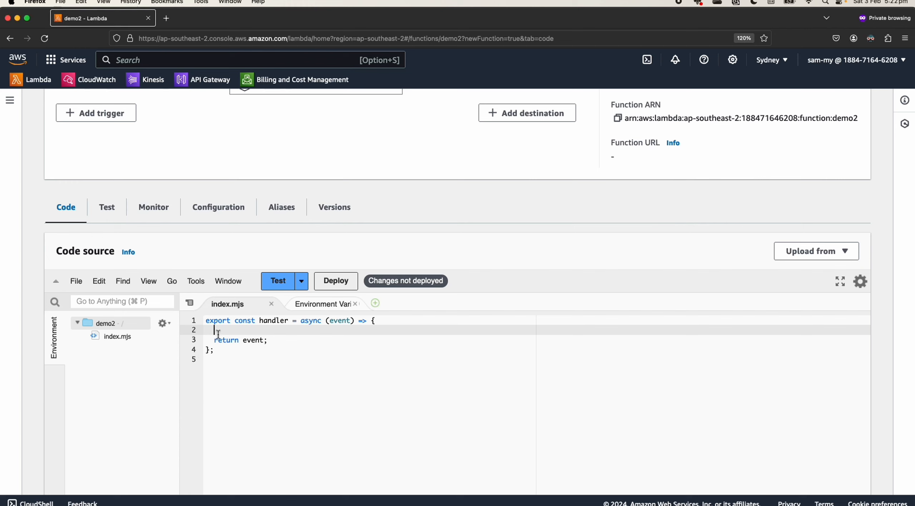
pyautogui.write("console.log('⭐⭐⭐⭐ event:', event)")
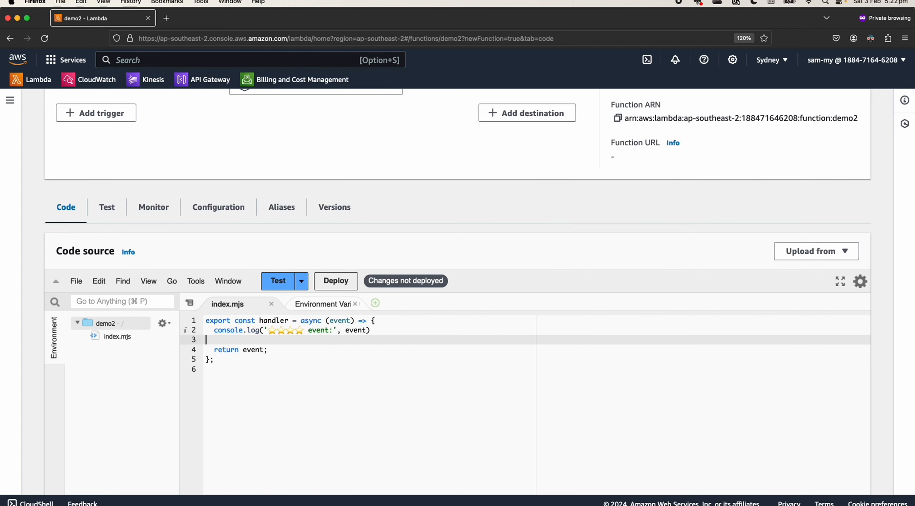
pyautogui.click(392, 332)
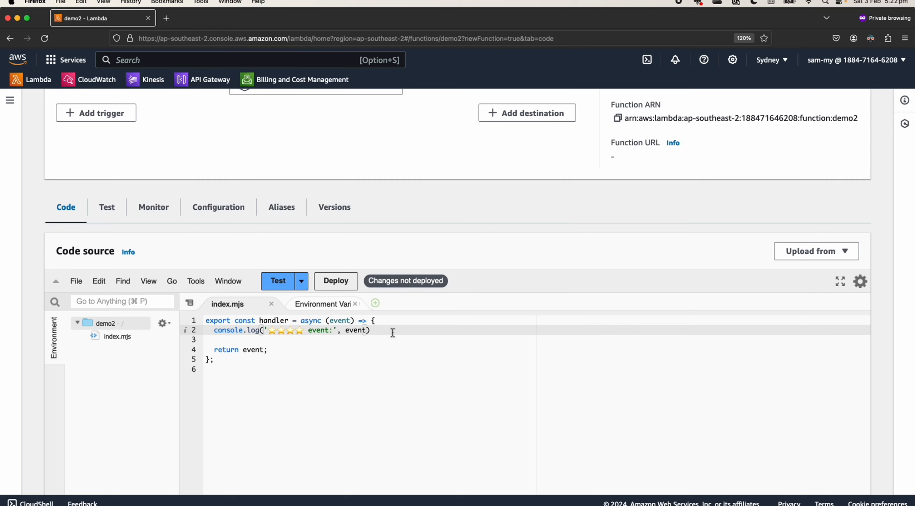
pyautogui.click(340, 282)
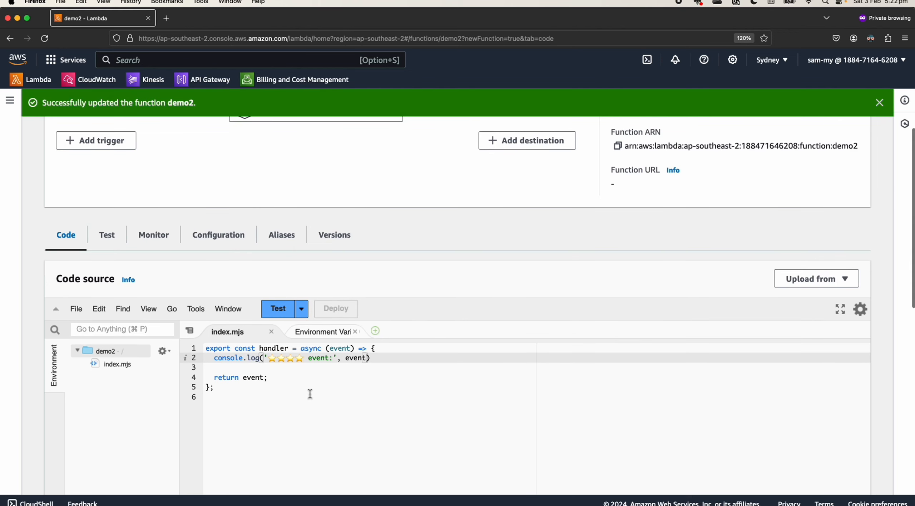
# Go to the console home, search the services for apig, and open API Gateway
pyautogui.scroll(5, 309, 404)
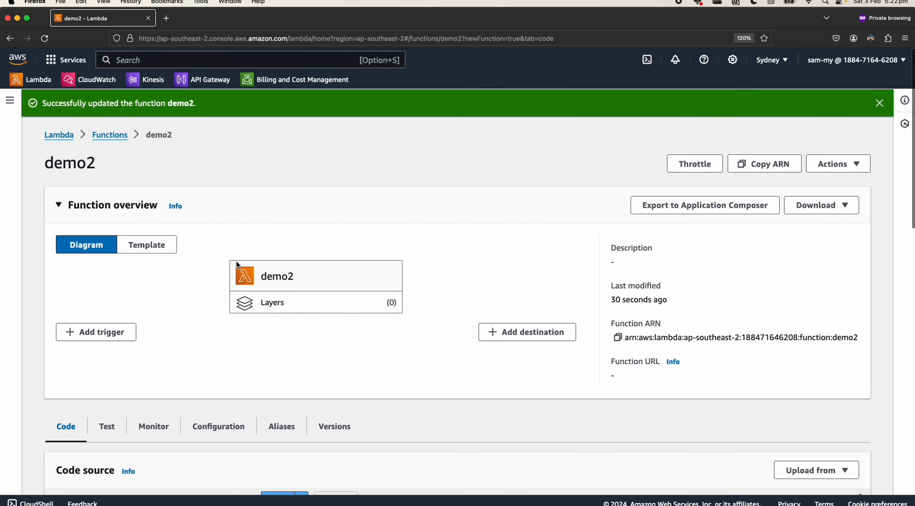
pyautogui.click(27, 62)
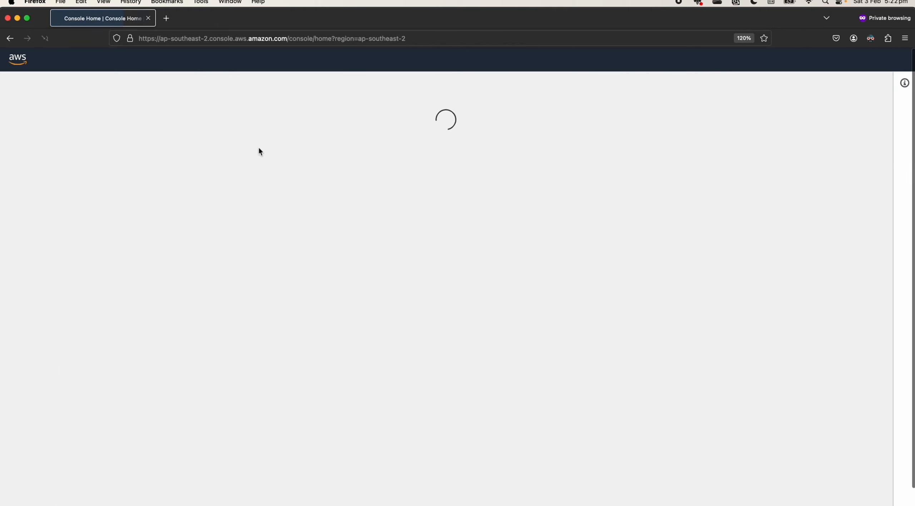
pyautogui.click(205, 61)
pyautogui.write('apig')
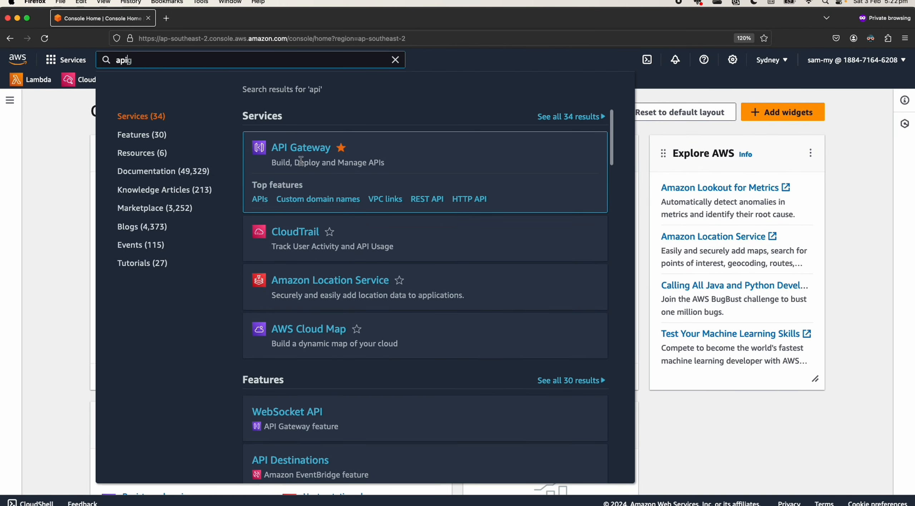
pyautogui.click(300, 161)
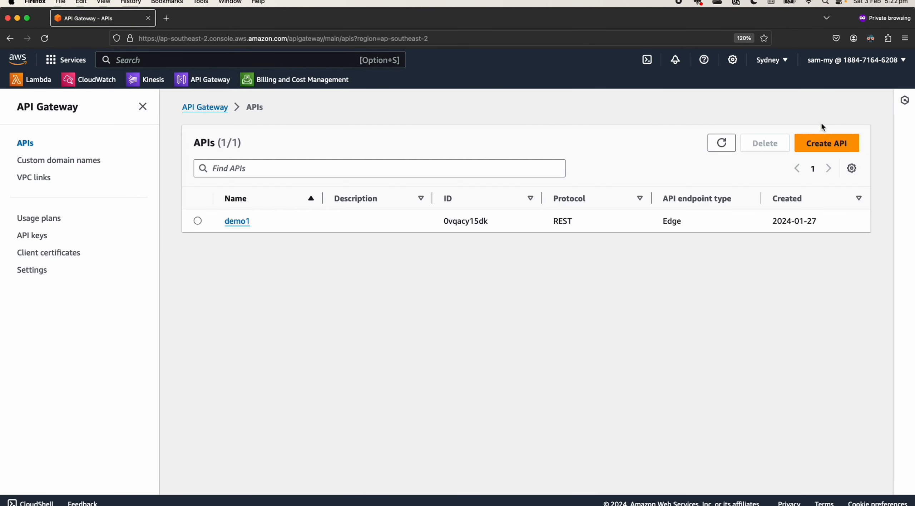
# Start creating a new API and choose to build the public REST API type
pyautogui.click(827, 142)
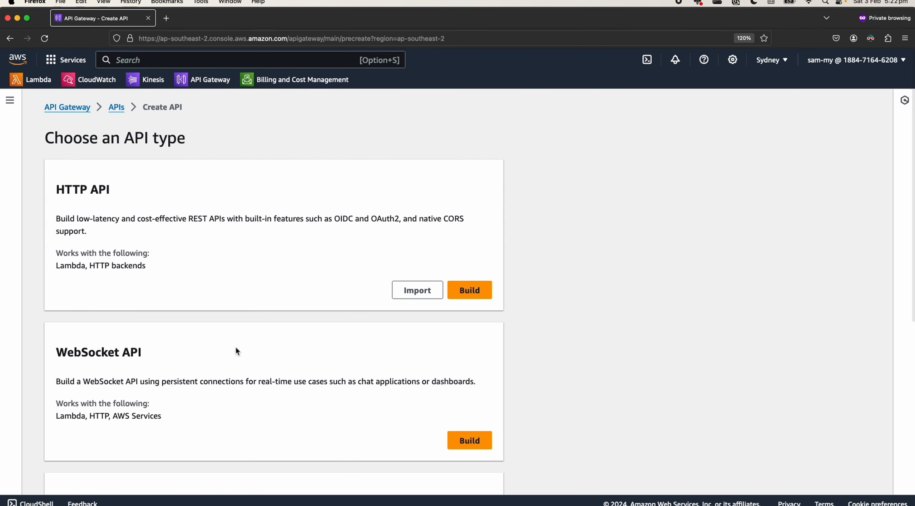
pyautogui.scroll(-5, 236, 346)
pyautogui.scroll(4, 201, 244)
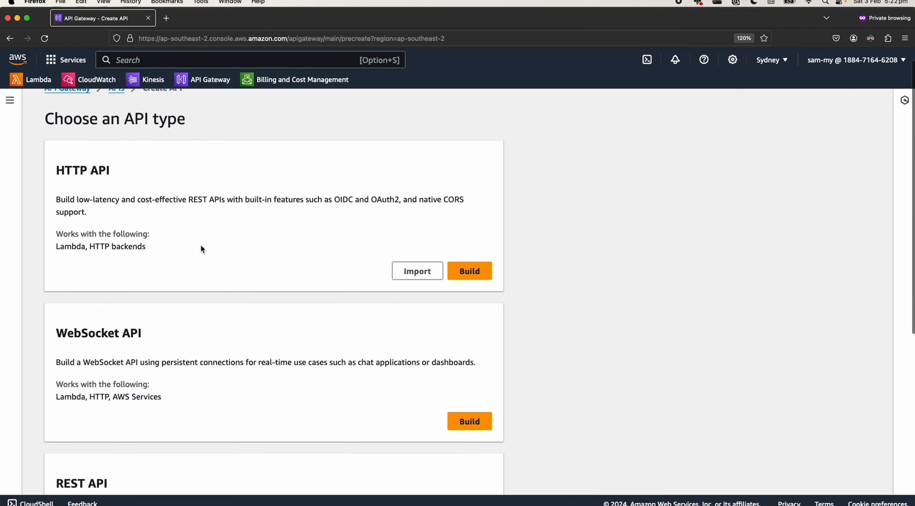
pyautogui.scroll(-5, 200, 244)
pyautogui.scroll(-4, 218, 274)
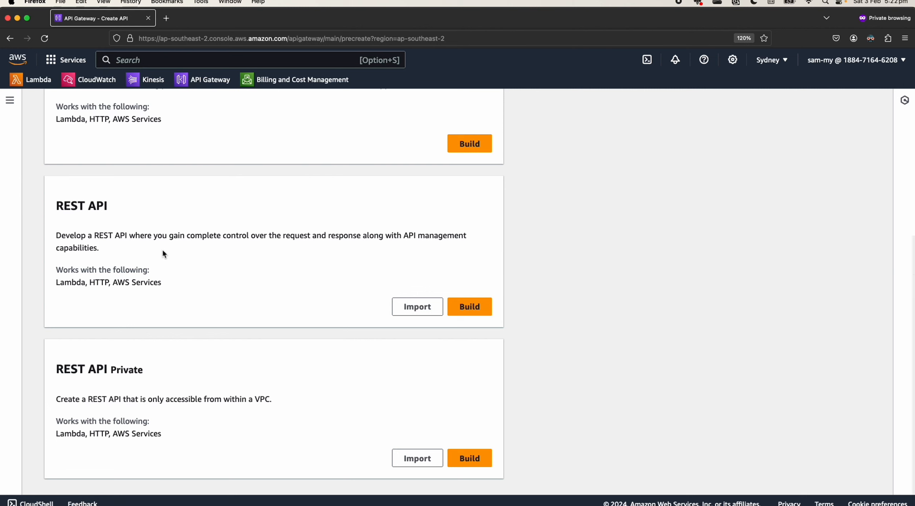
pyautogui.scroll(1, 336, 302)
pyautogui.click(480, 317)
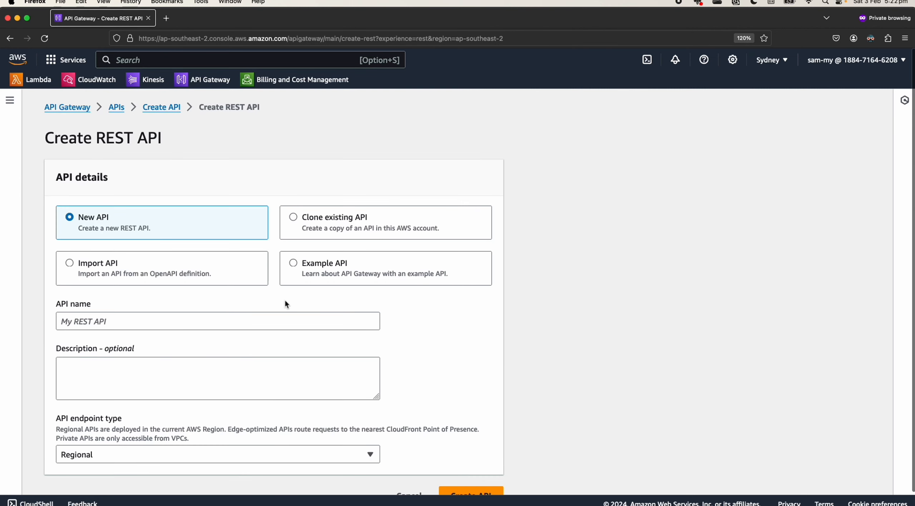
# Name the new REST API demo2 and create it with the Regional endpoint type
pyautogui.click(115, 321)
pyautogui.write('demo2')
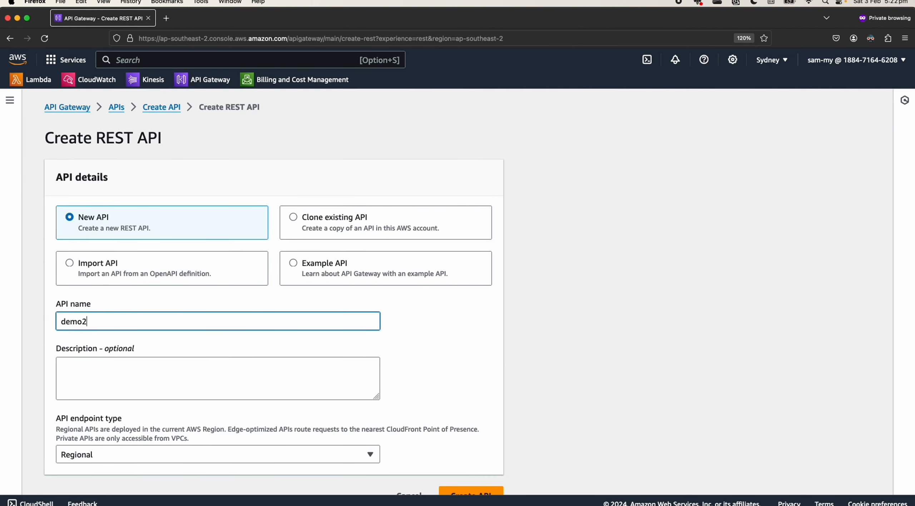
pyautogui.scroll(-1, 229, 330)
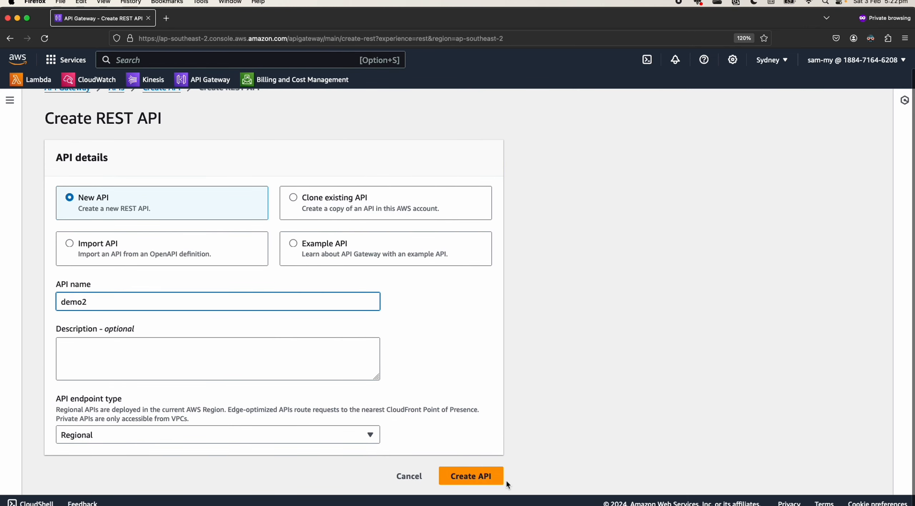
pyautogui.click(471, 475)
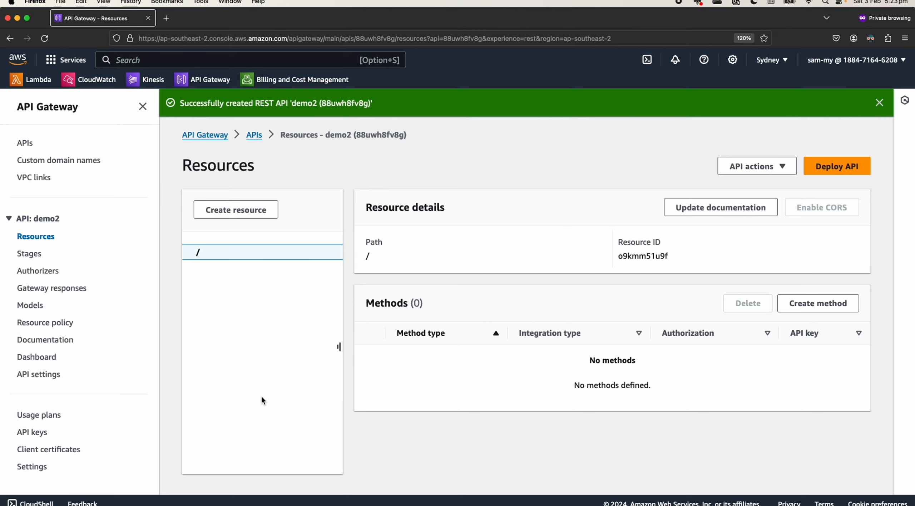
# Create a resource named users under the root path of the API and dismiss the notifications
pyautogui.click(247, 212)
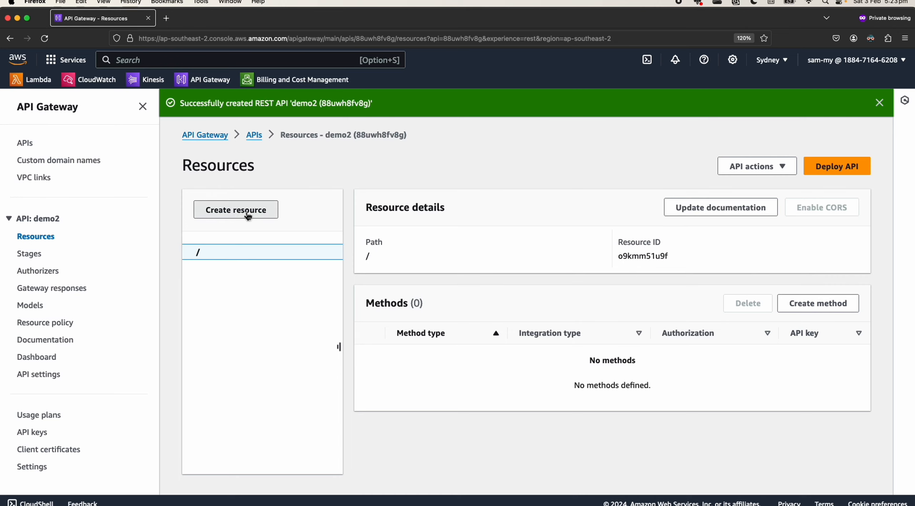
pyautogui.click(378, 300)
pyautogui.write('users')
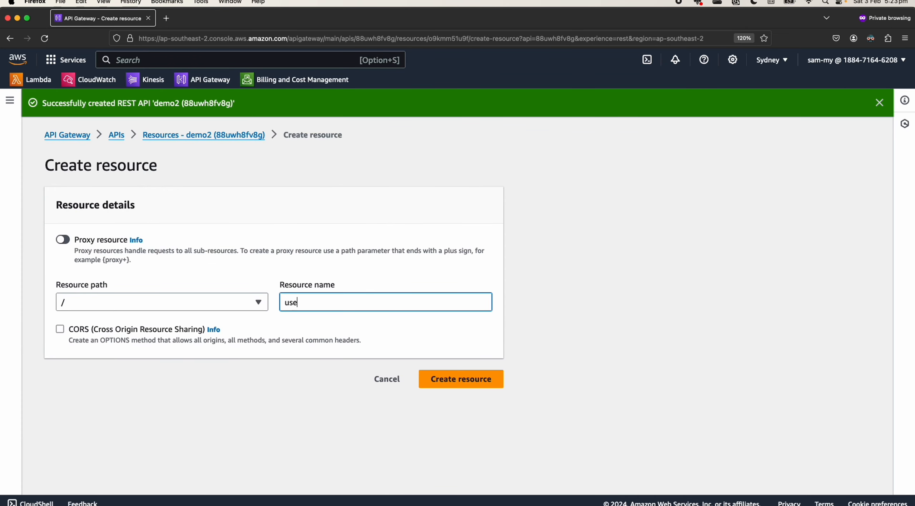
pyautogui.click(465, 379)
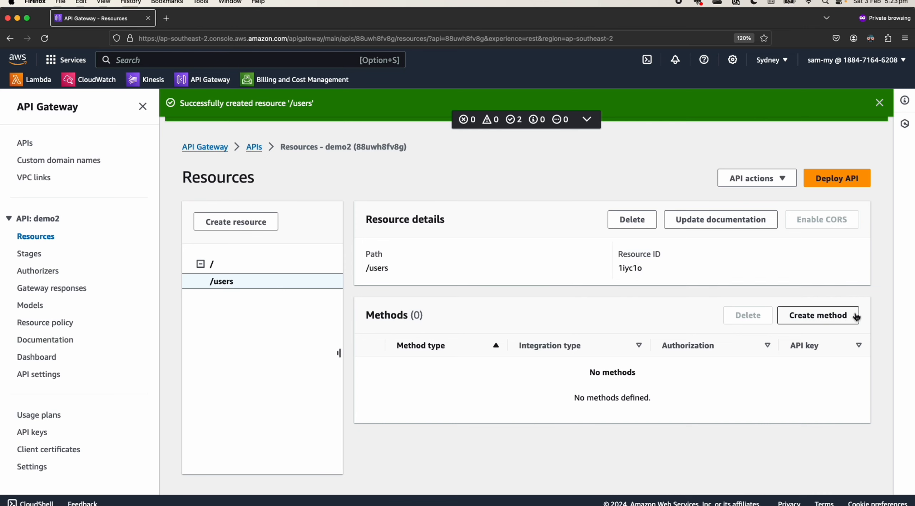
pyautogui.click(879, 102)
pyautogui.click(880, 103)
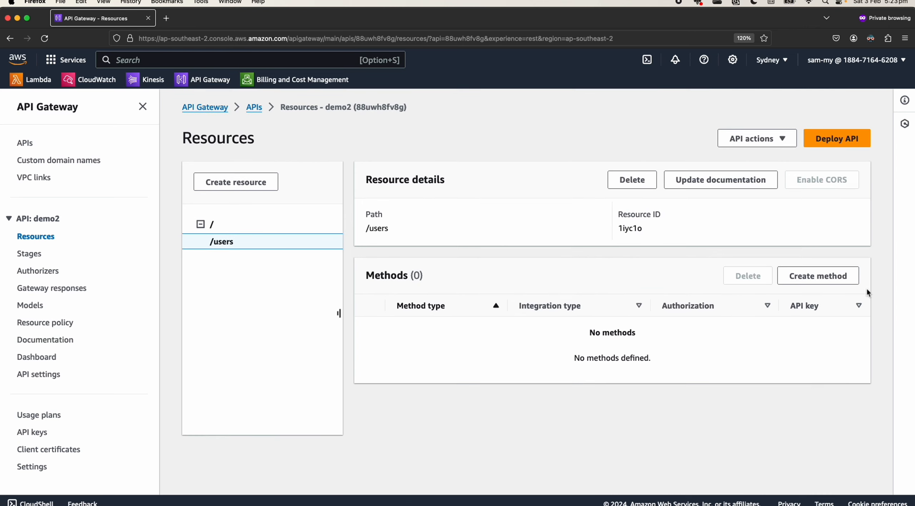
# Create a POST method on the /users resource with a Lambda function integration to the demo2 function
pyautogui.click(827, 281)
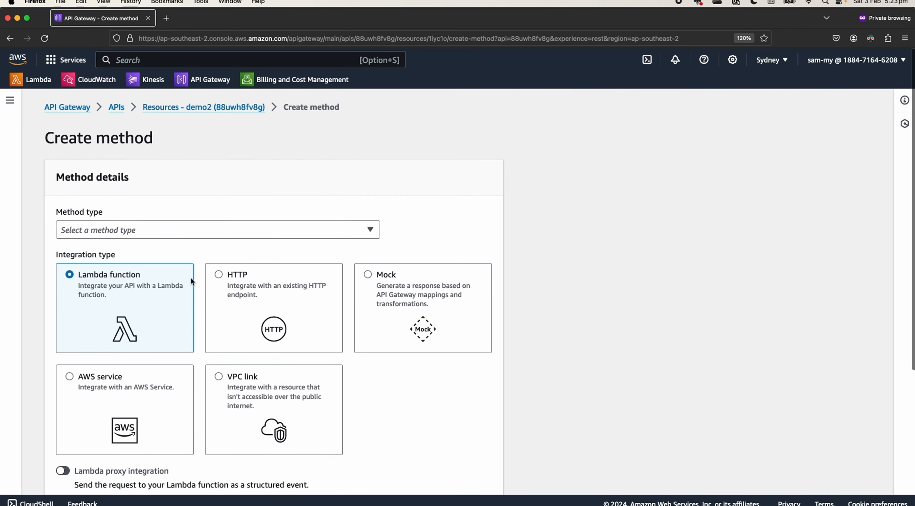
pyautogui.click(168, 229)
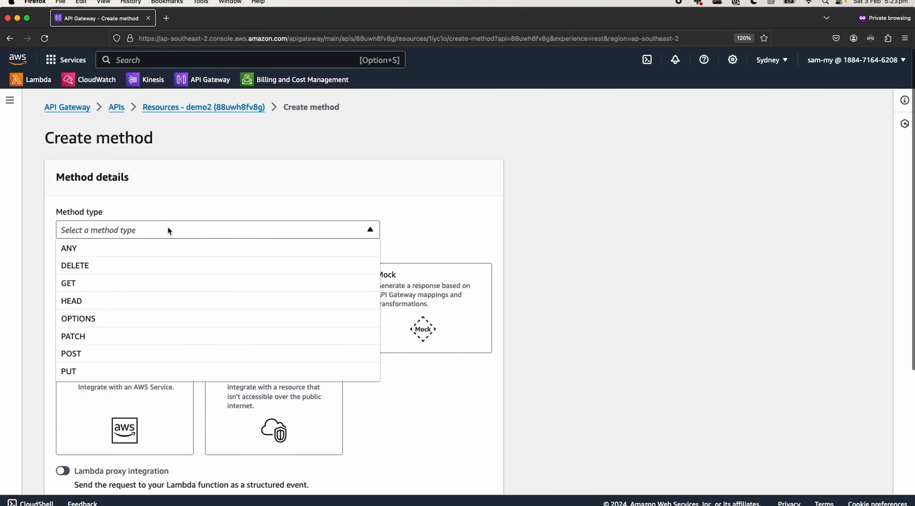
pyautogui.click(86, 356)
pyautogui.scroll(-3, 196, 219)
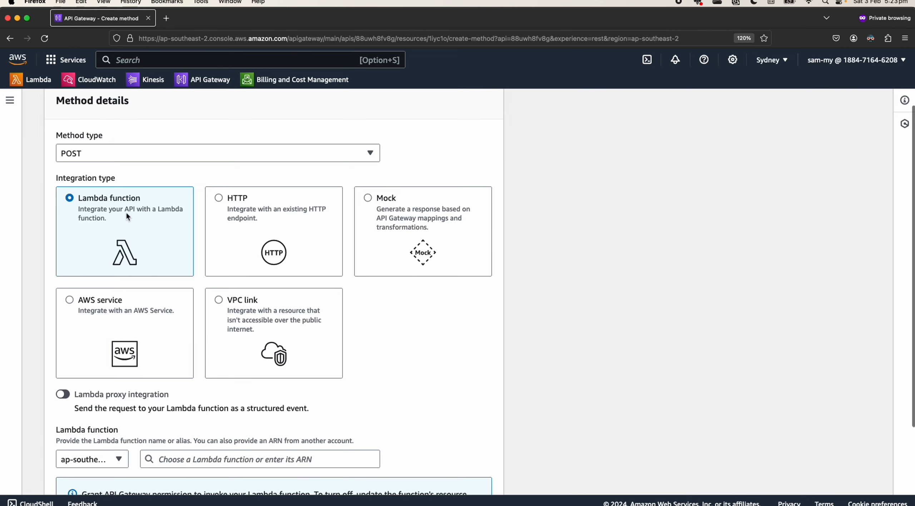
pyautogui.scroll(-3, 126, 212)
pyautogui.scroll(-1, 125, 211)
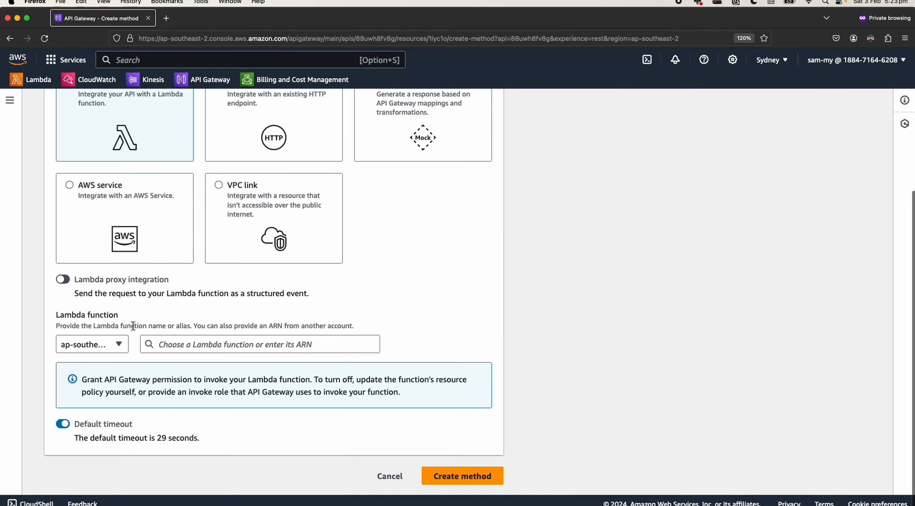
pyautogui.click(121, 345)
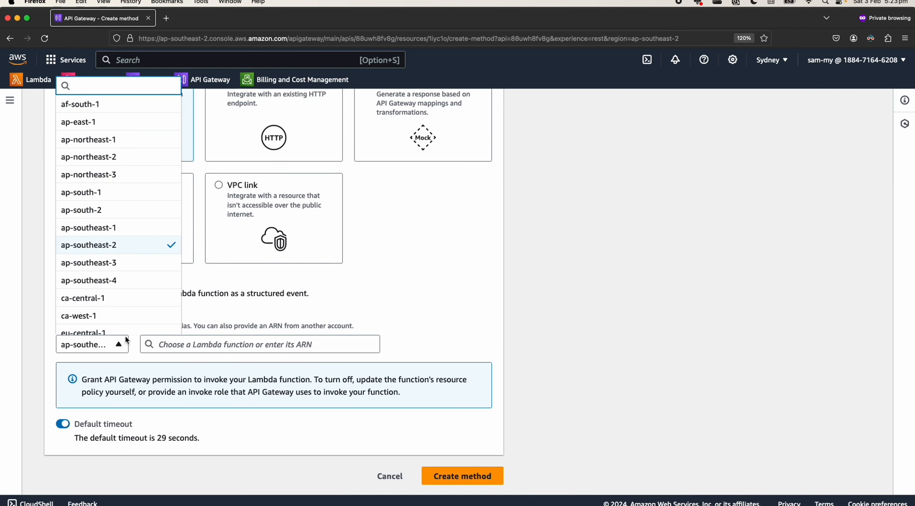
pyautogui.click(241, 349)
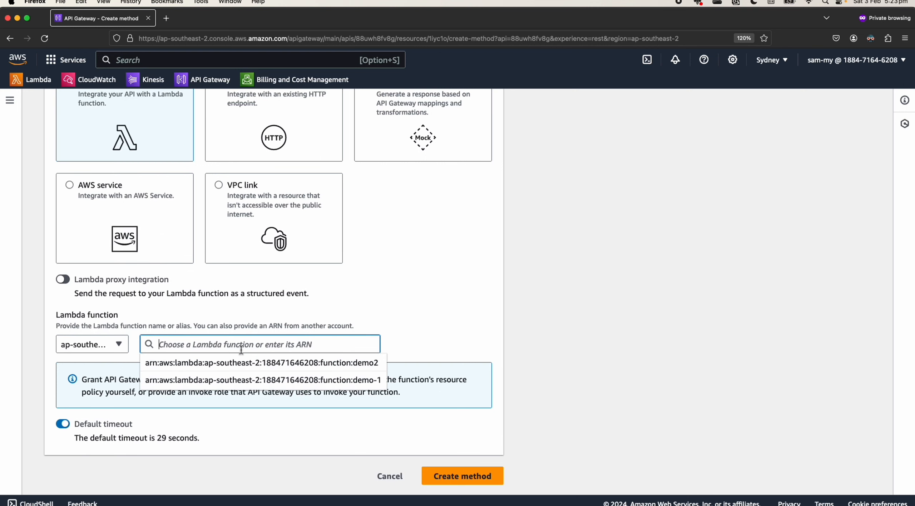
pyautogui.click(367, 368)
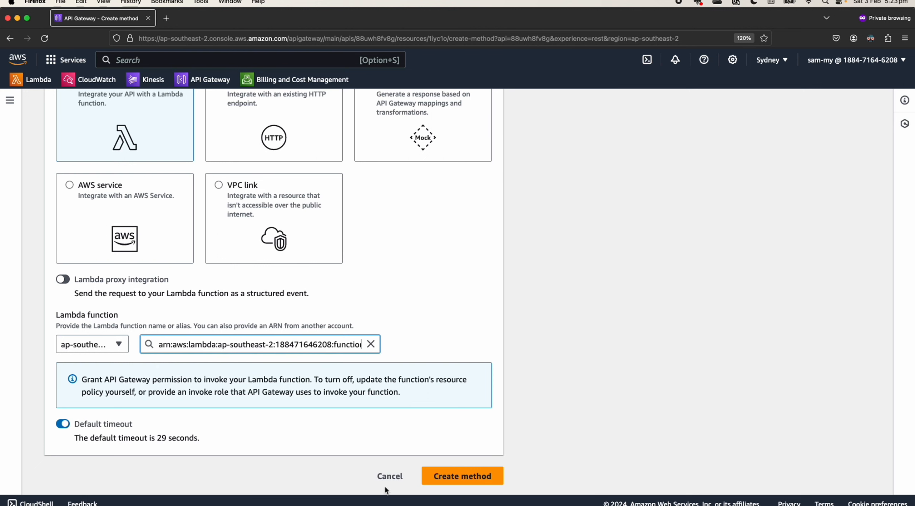
pyautogui.click(466, 478)
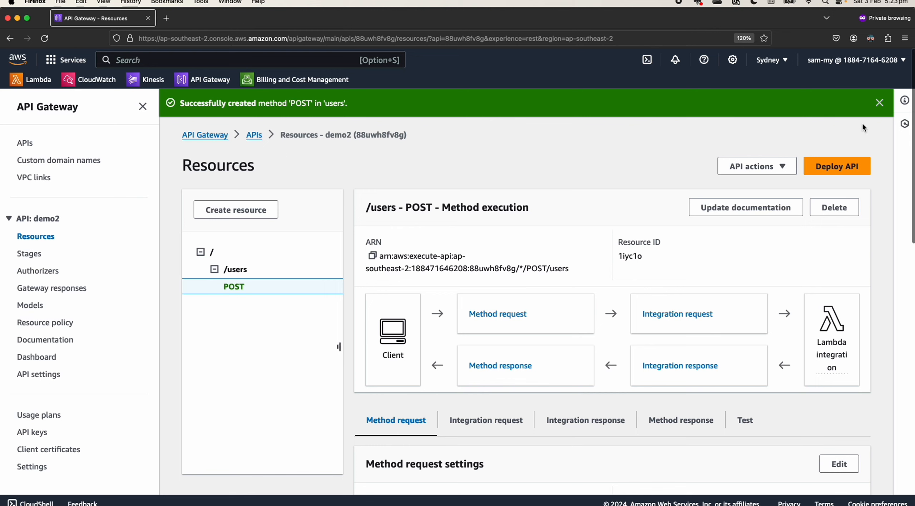
# Dismiss the notification and examine the POST method's integration request settings, including integration type, region and Lambda function
pyautogui.click(879, 103)
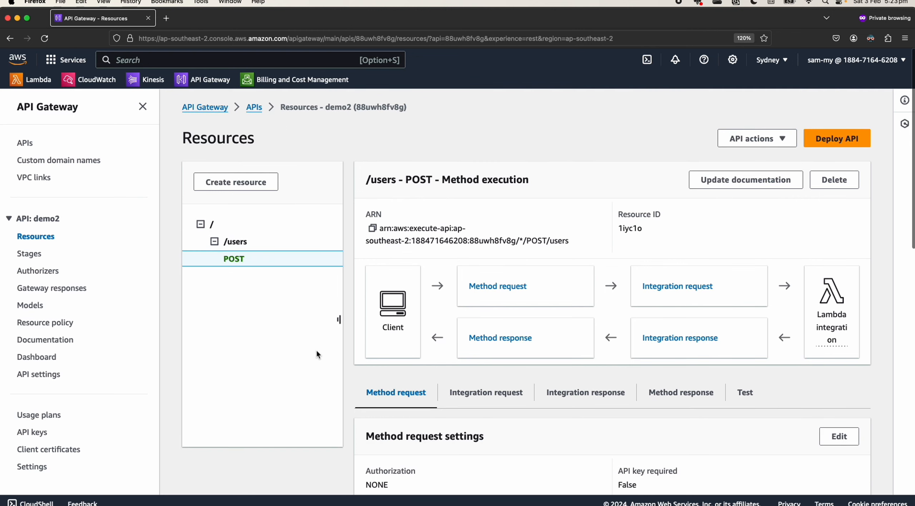
pyautogui.scroll(-1, 244, 328)
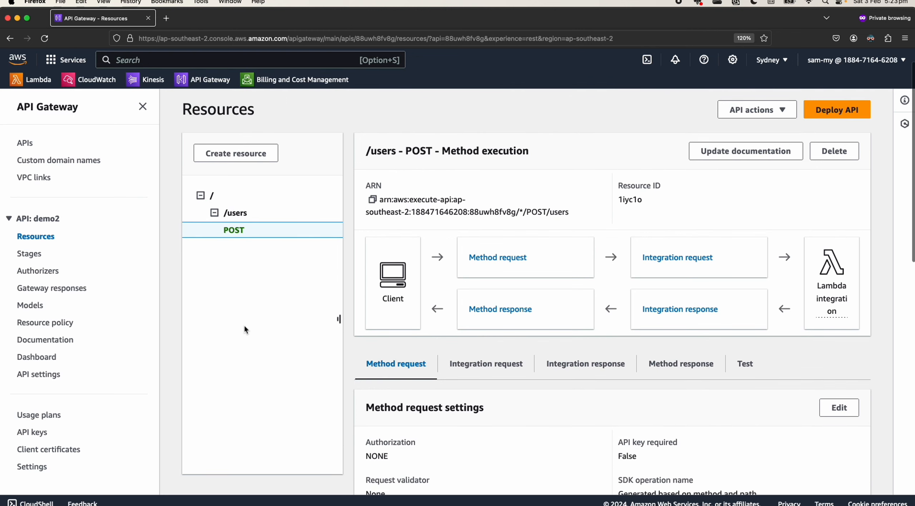
pyautogui.scroll(1, 325, 357)
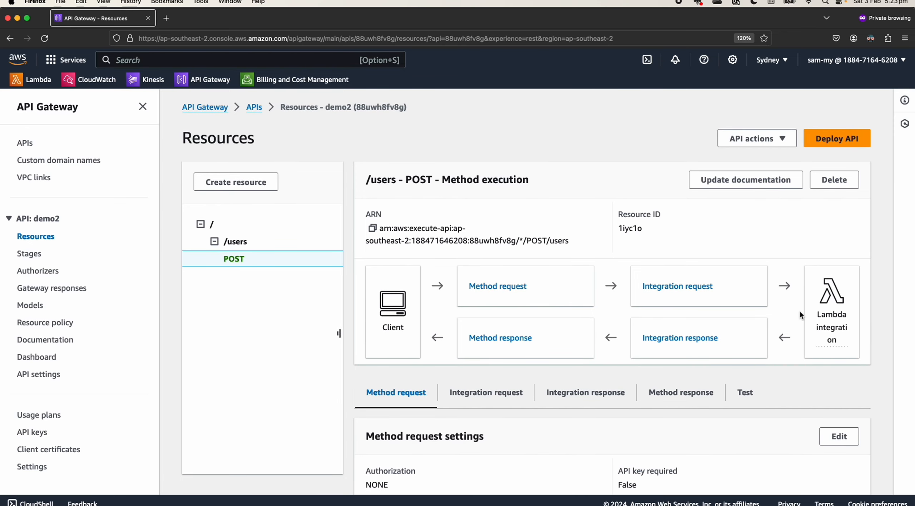
pyautogui.click(693, 290)
pyautogui.scroll(-2, 673, 293)
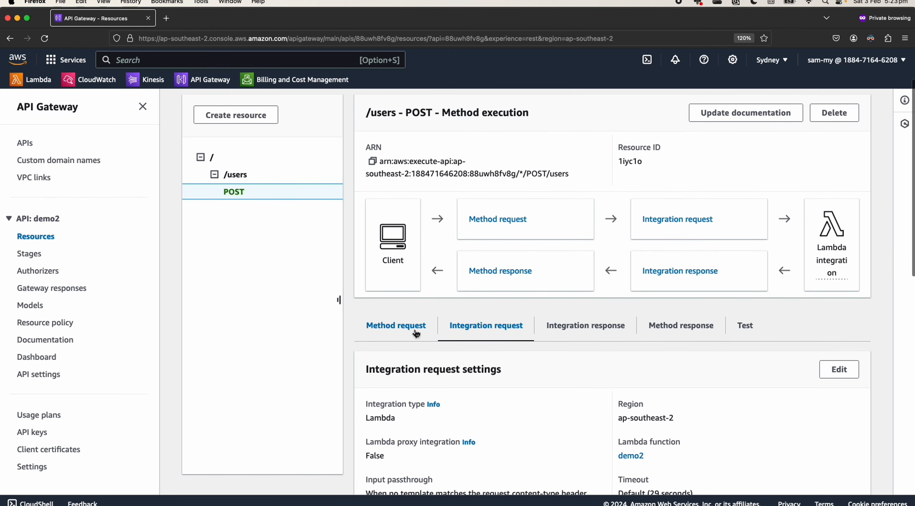
pyautogui.scroll(-3, 501, 340)
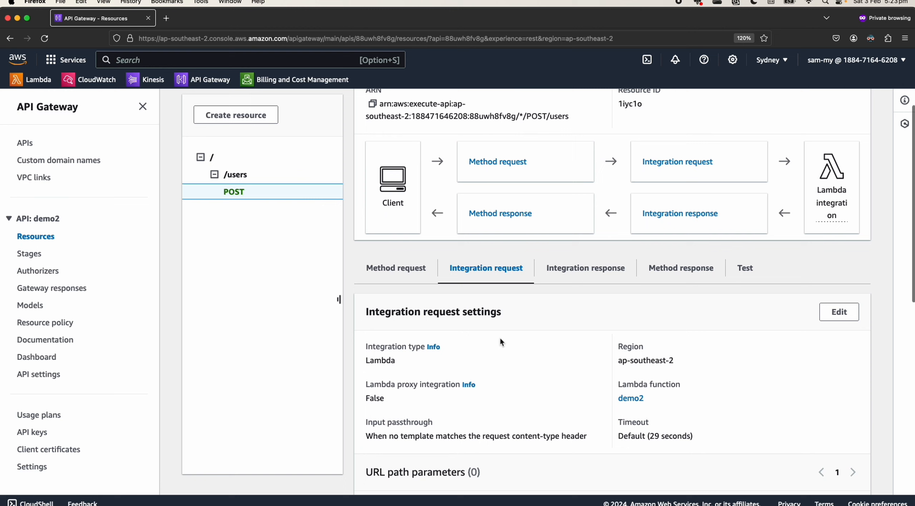
pyautogui.doubleClick(392, 360)
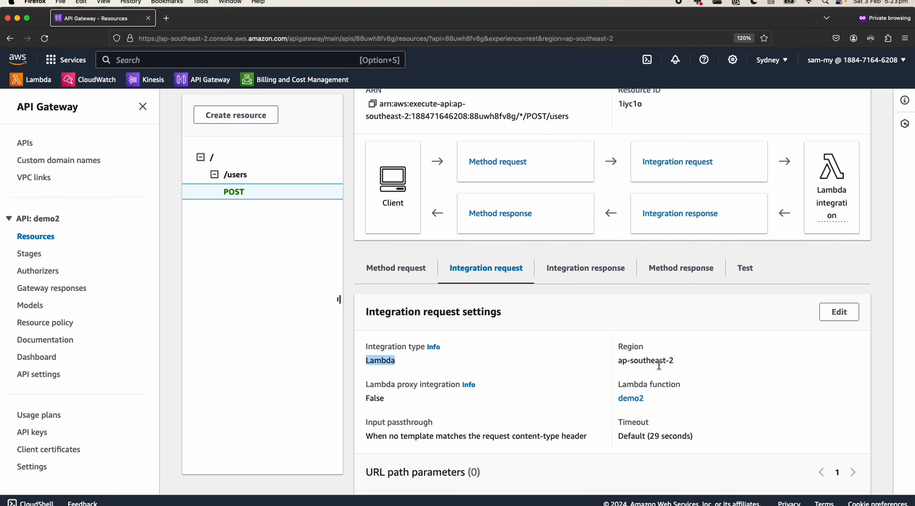
pyautogui.moveTo(683, 364); pyautogui.dragTo(611, 359)
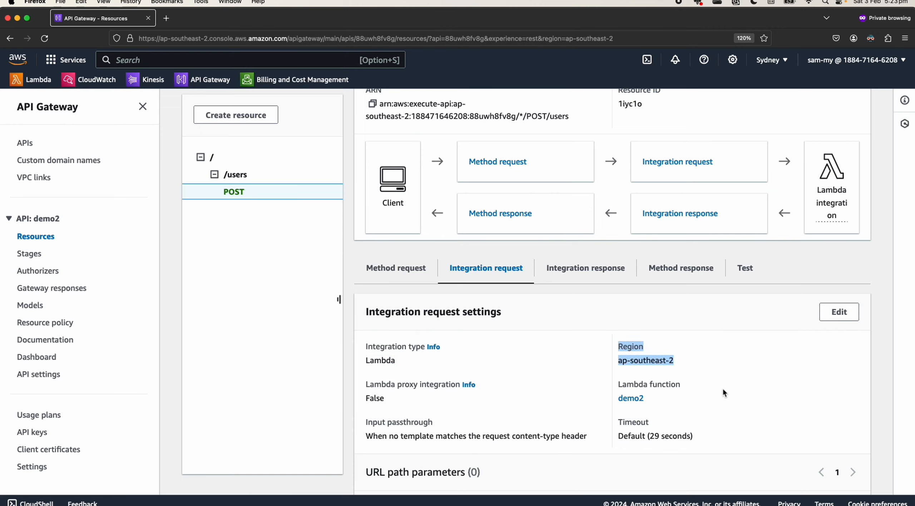
pyautogui.moveTo(719, 387); pyautogui.dragTo(582, 392)
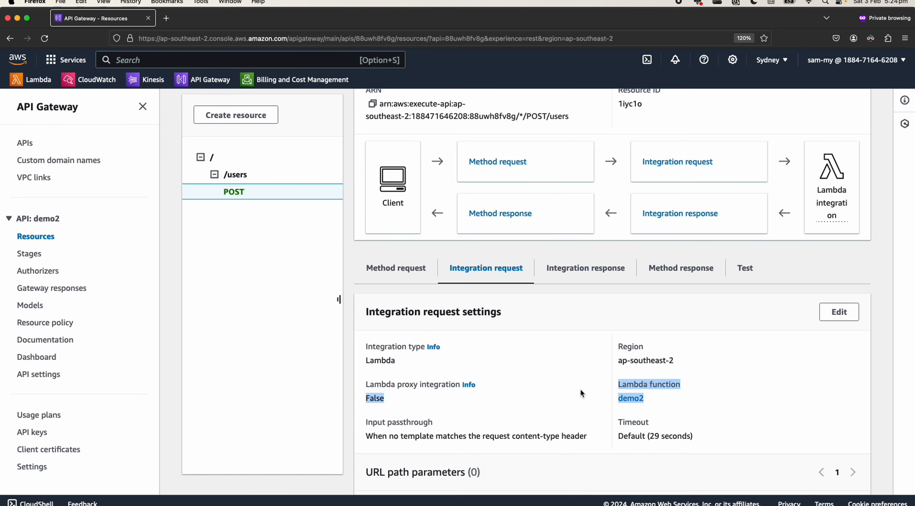
pyautogui.click(531, 393)
pyautogui.scroll(-3, 530, 394)
pyautogui.scroll(5, 529, 390)
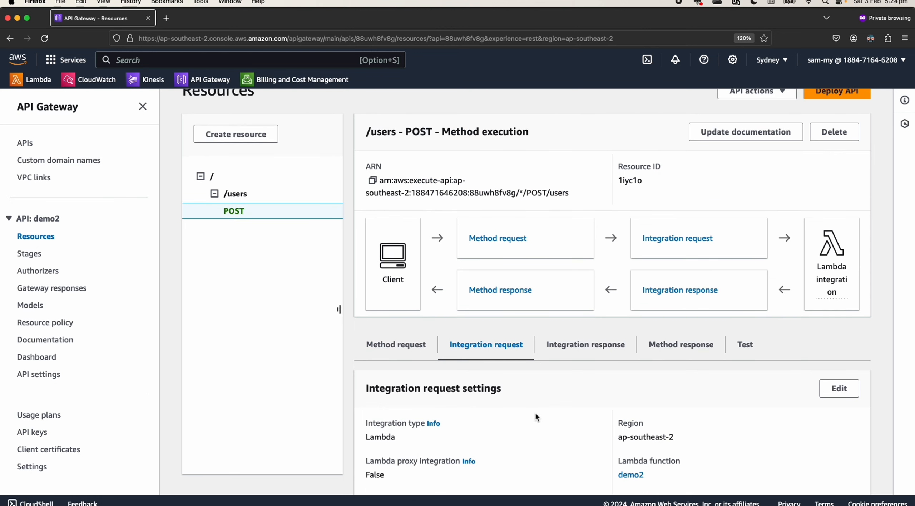
# Look over the POST method's test form and its method request settings
pyautogui.click(750, 348)
pyautogui.scroll(-1, 760, 339)
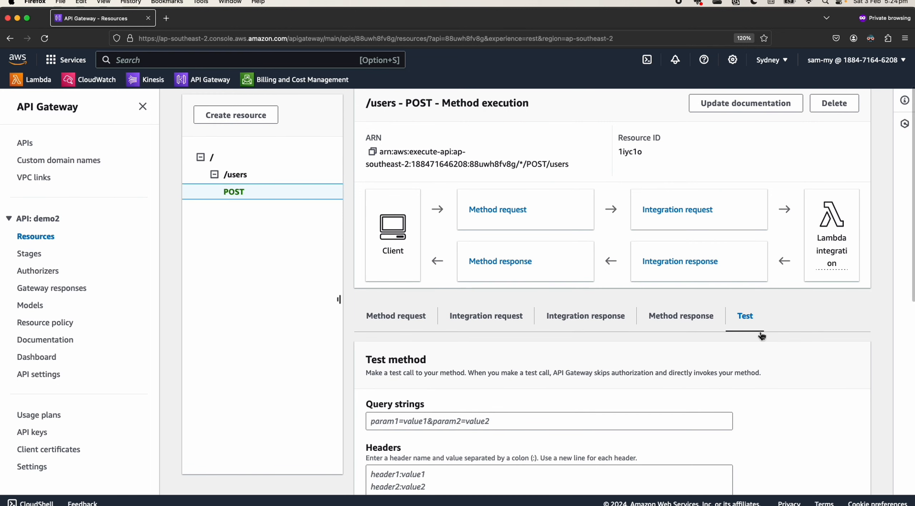
pyautogui.scroll(-1, 608, 322)
pyautogui.click(396, 306)
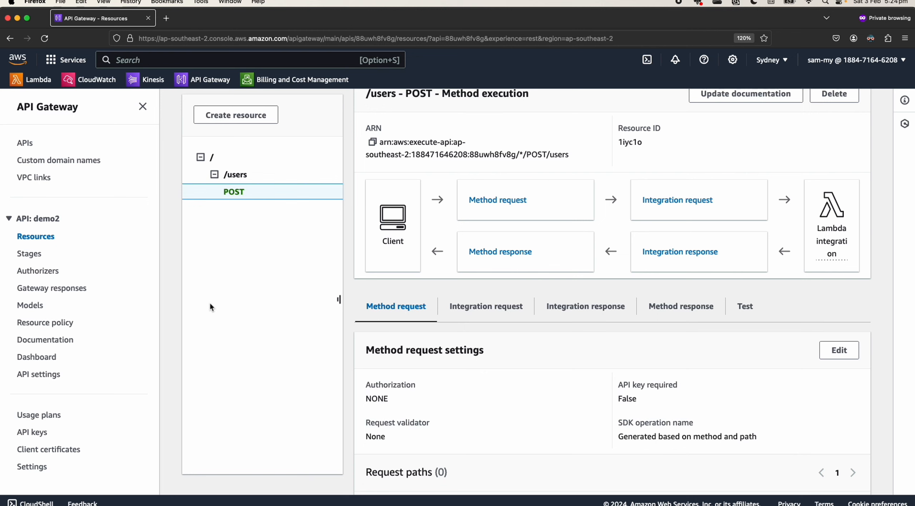
# Deploy the demo2 API to a new stage named dev
pyautogui.scroll(1, 210, 302)
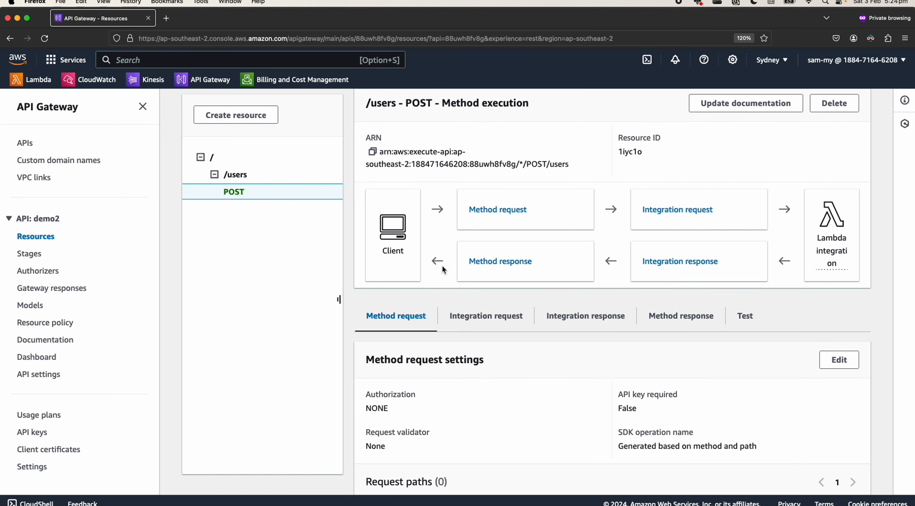
pyautogui.scroll(3, 210, 307)
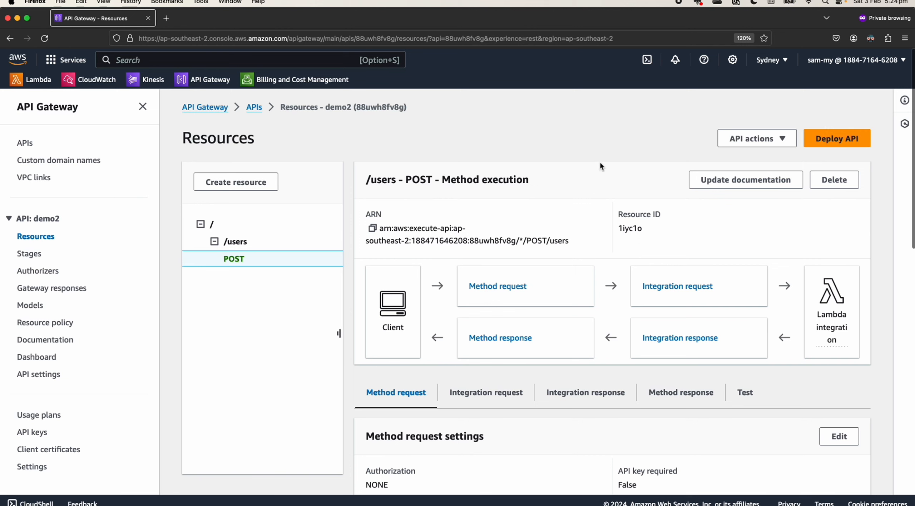
pyautogui.click(837, 138)
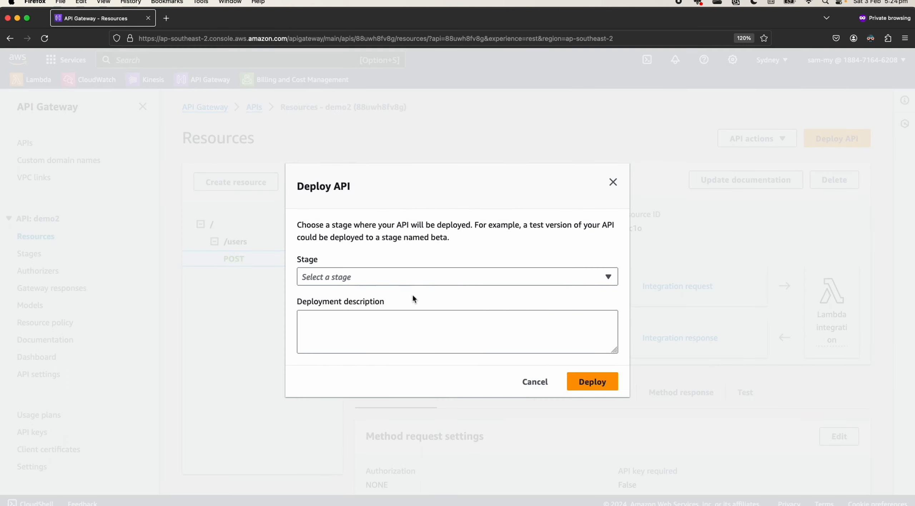
pyautogui.click(391, 280)
pyautogui.click(343, 299)
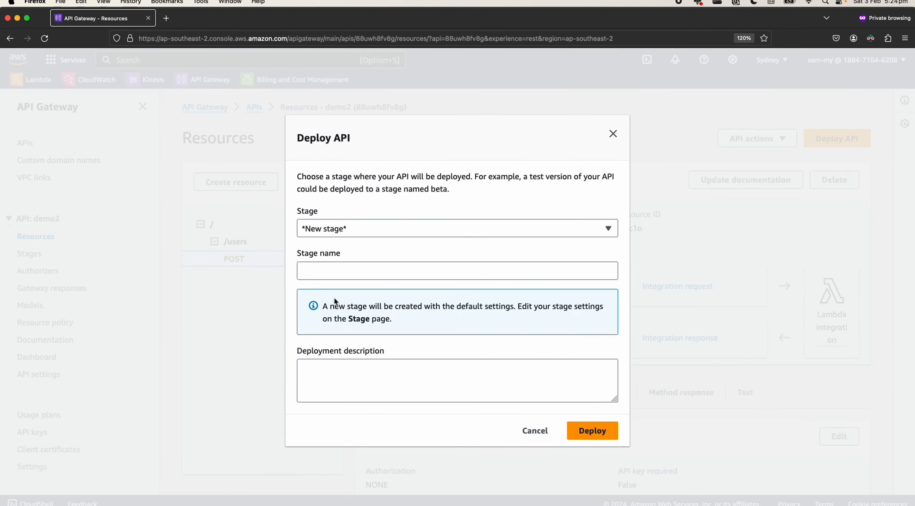
pyautogui.click(327, 271)
pyautogui.write('dev')
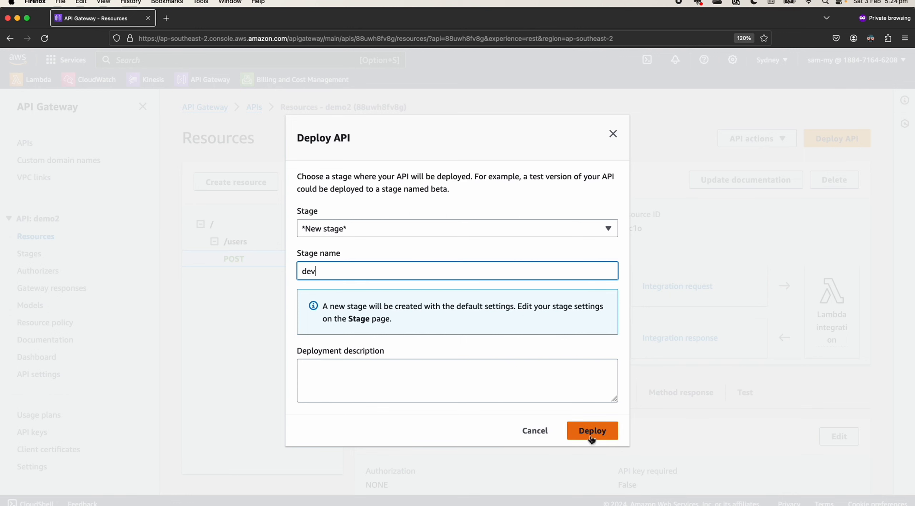
pyautogui.click(594, 435)
# Copy the invoke URL of the dev stage
pyautogui.scroll(-1, 386, 365)
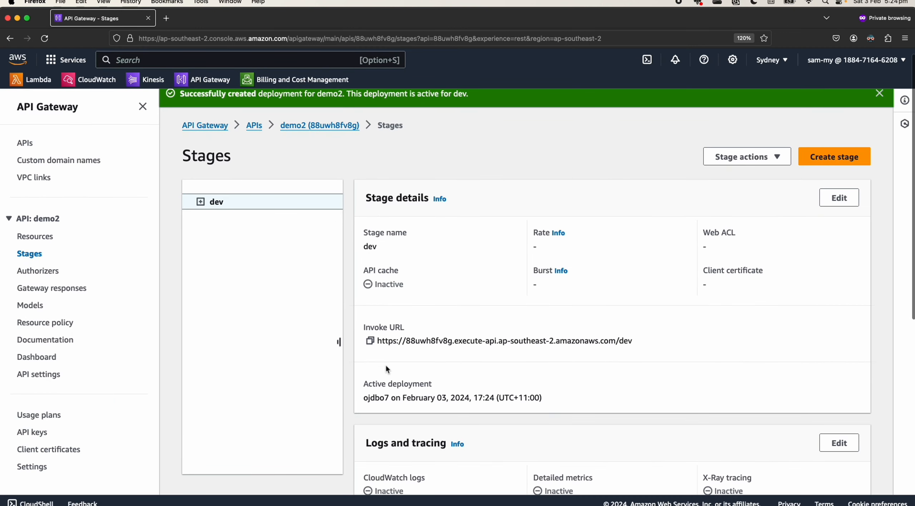
pyautogui.click(371, 340)
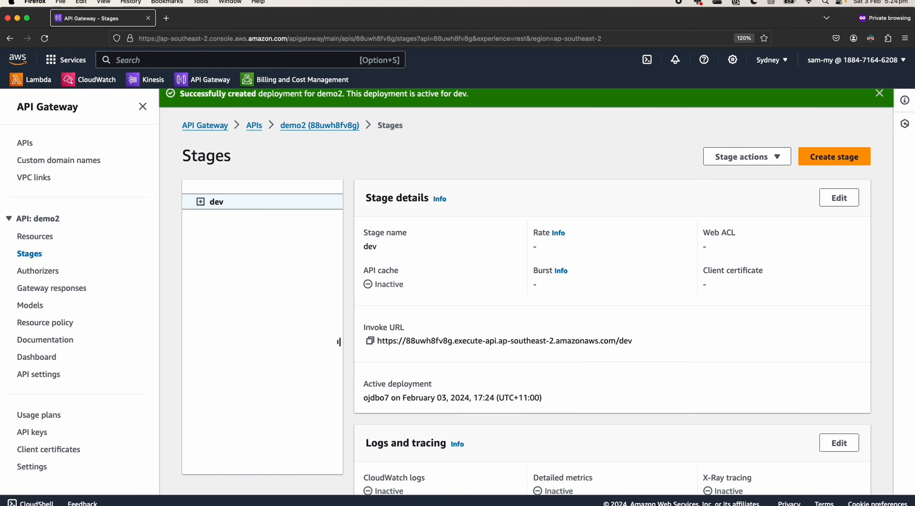
pyautogui.press('super+plus')
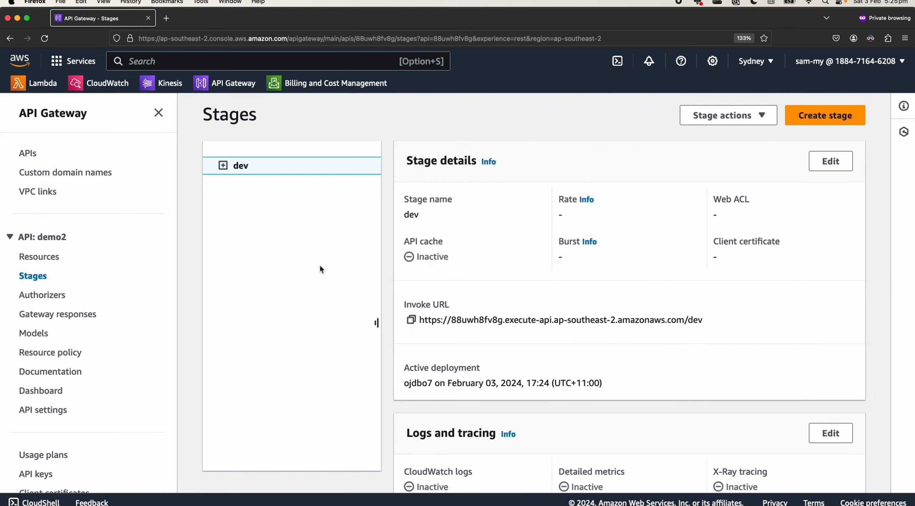
pyautogui.click(416, 321)
# Switch to Postman and add a request to the API_GATEWAY collection, using the copied invoke URL extended with /users
pyautogui.press('super+Tab')
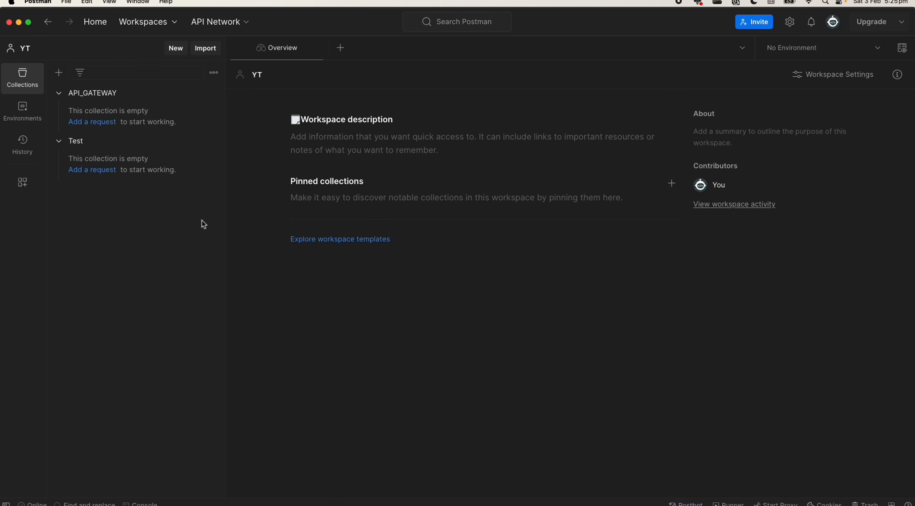
pyautogui.click(102, 125)
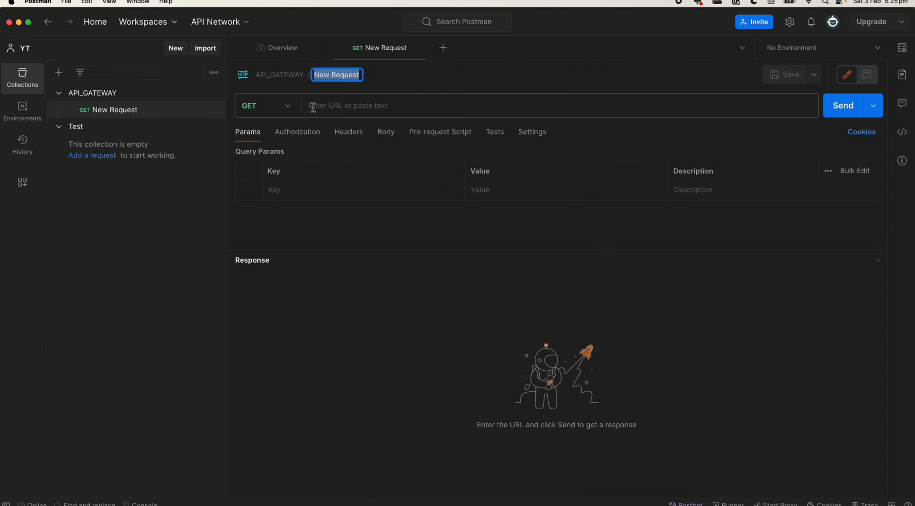
pyautogui.click(335, 105)
pyautogui.press('super+v')
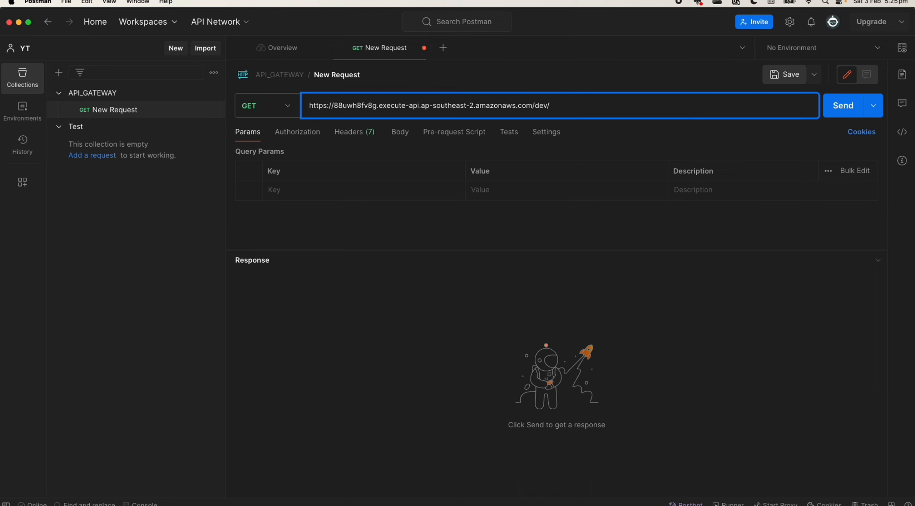
# Save the new request with the POST method and send it to the deployed API
pyautogui.click(267, 107)
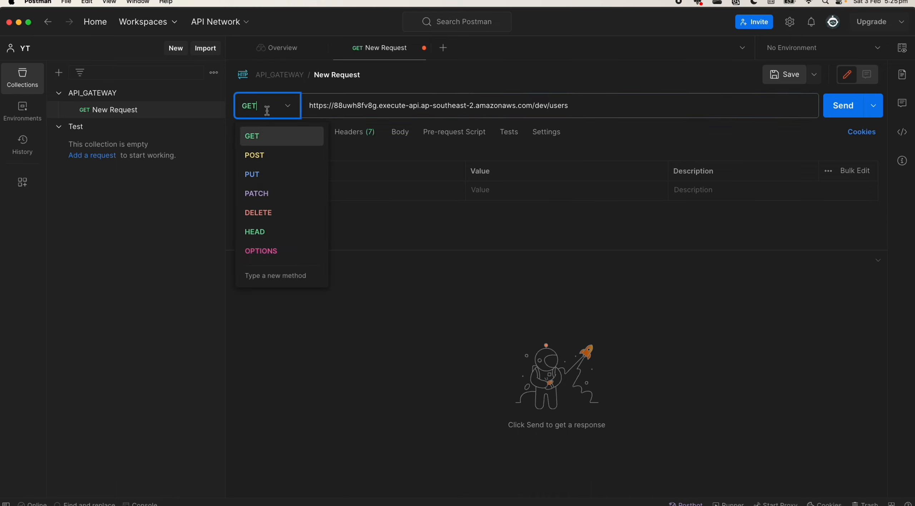
pyautogui.click(270, 150)
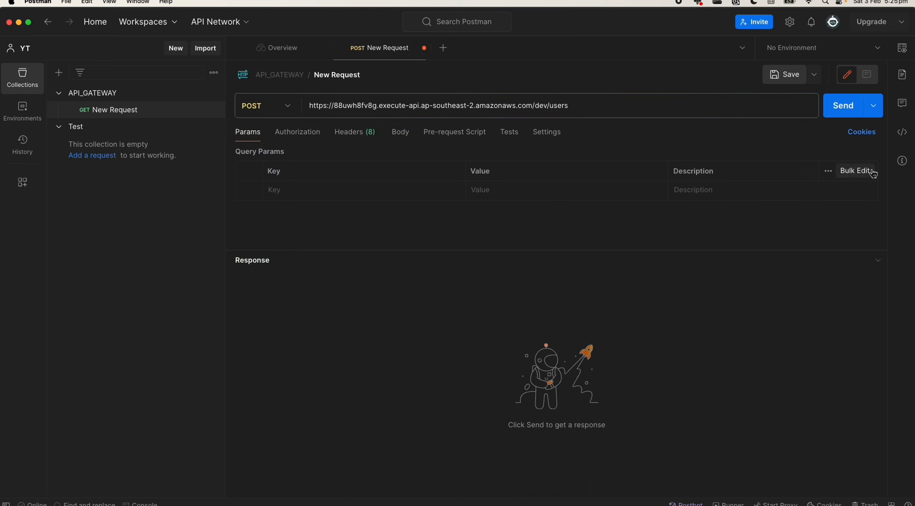
pyautogui.click(785, 75)
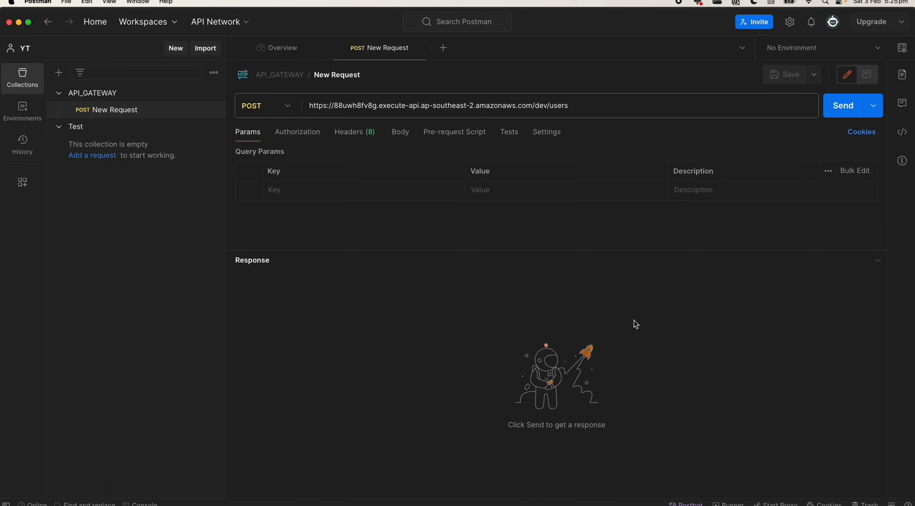
pyautogui.click(844, 107)
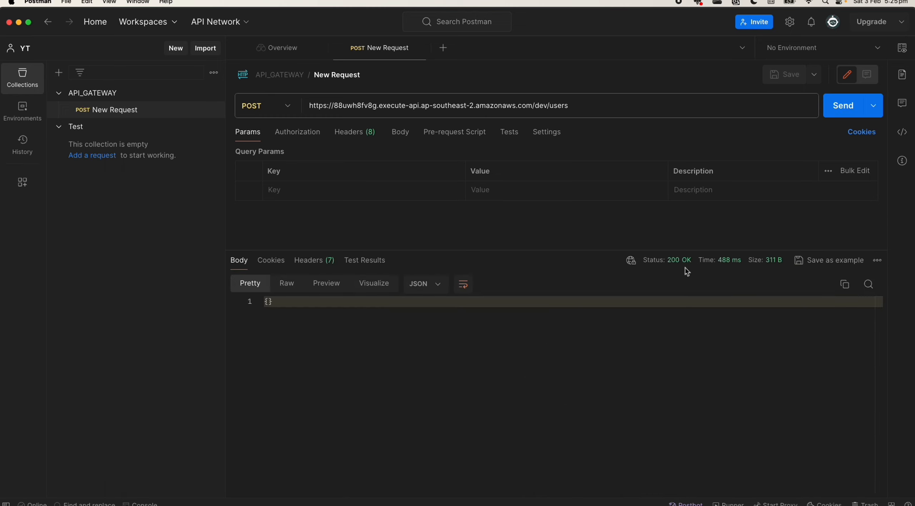
pyautogui.moveTo(681, 268)
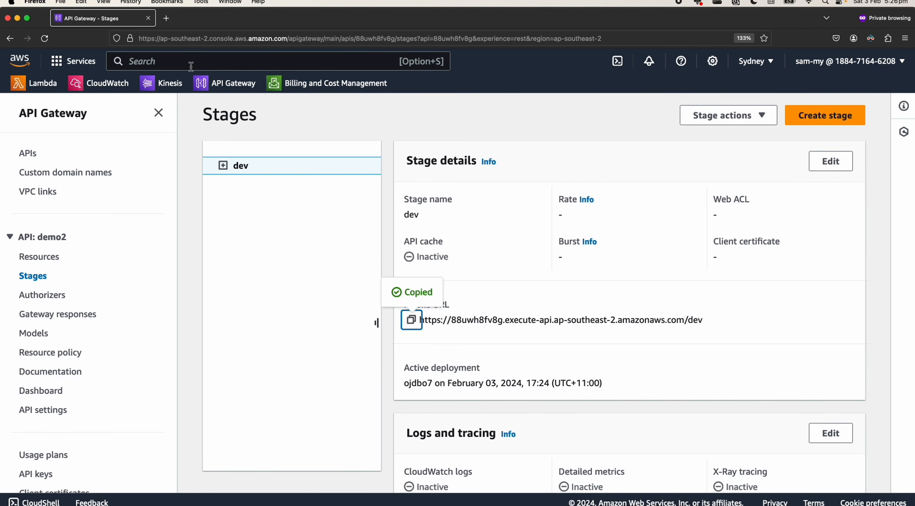
# Switch back to the AWS console and examine the demo2 Lambda function's handler code, especially the value it returns
pyautogui.click(38, 85)
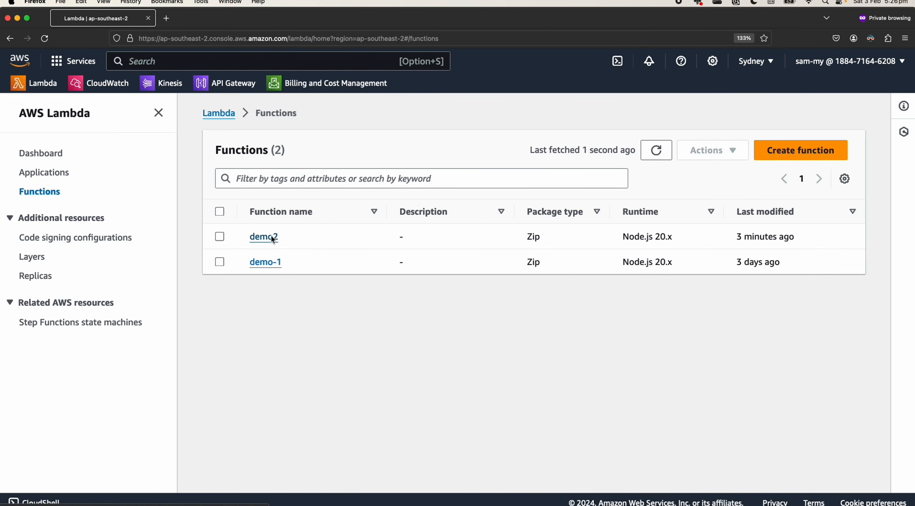
pyautogui.click(274, 237)
pyautogui.scroll(-5, 423, 338)
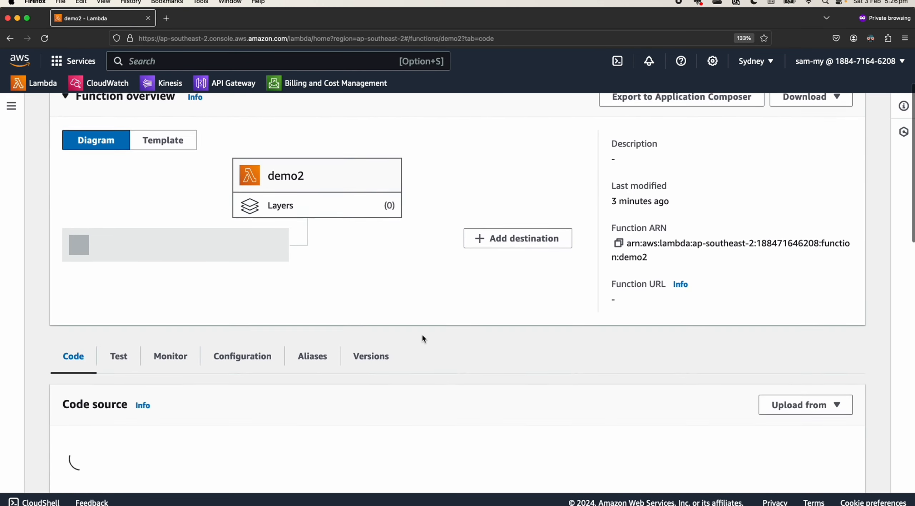
pyautogui.scroll(-2, 414, 338)
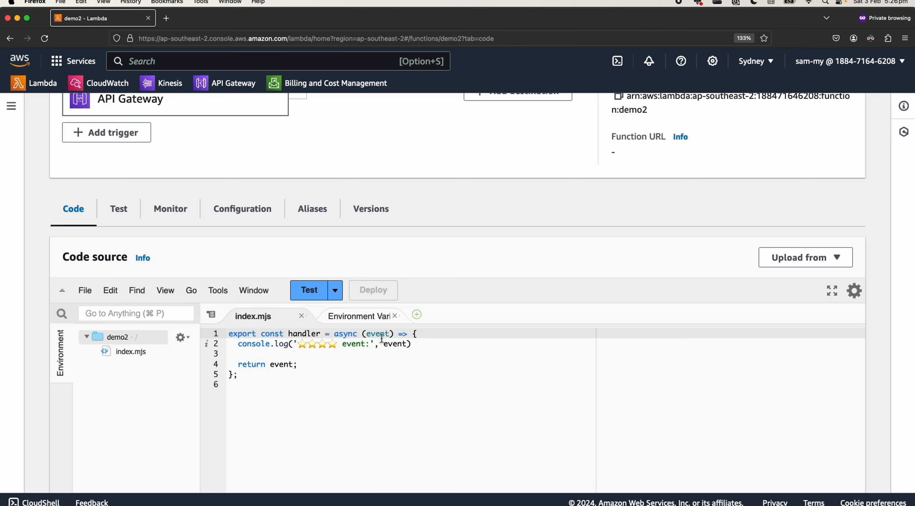
pyautogui.doubleClick(275, 364)
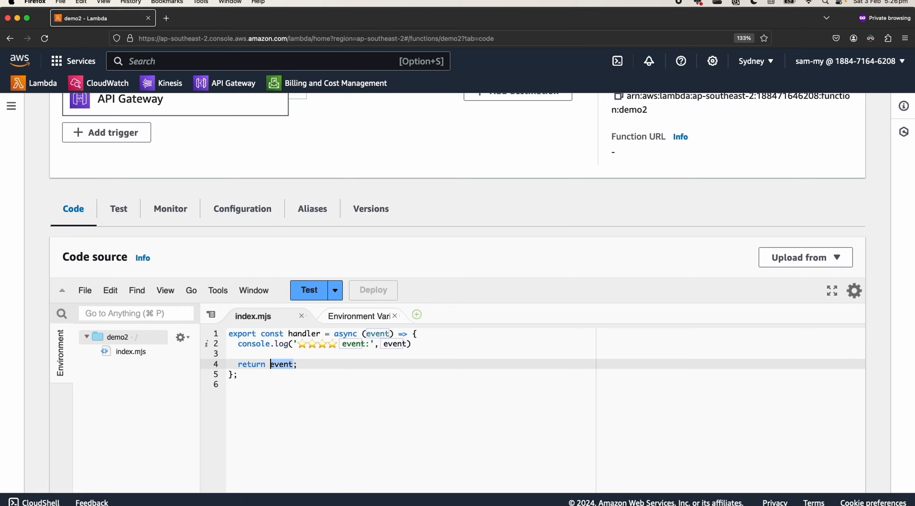
# Switch to Postman and give the POST request a raw JSON body with id 100 and a name field holding a full name
pyautogui.press('super+Tab')
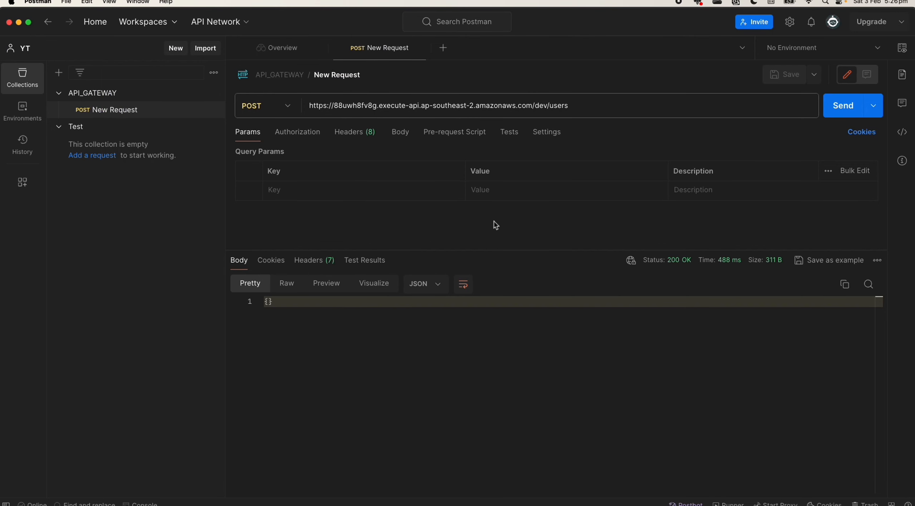
pyautogui.click(404, 138)
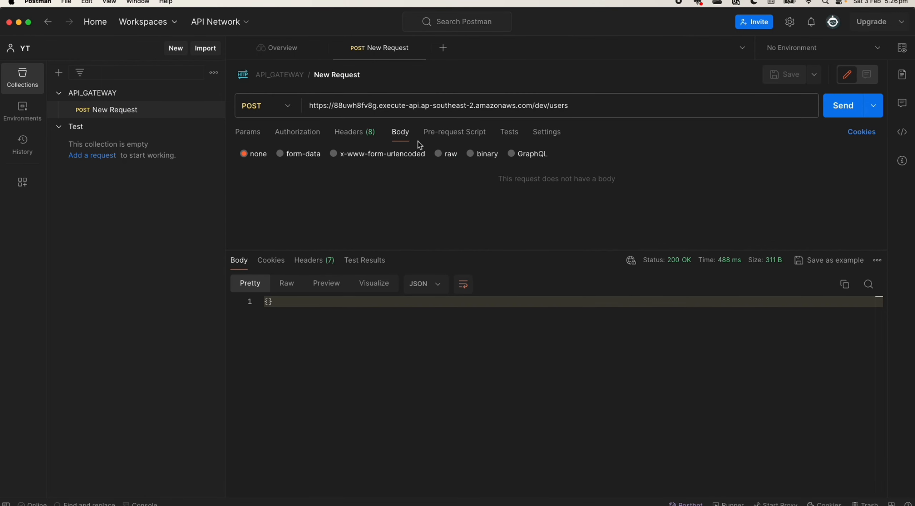
pyautogui.click(443, 154)
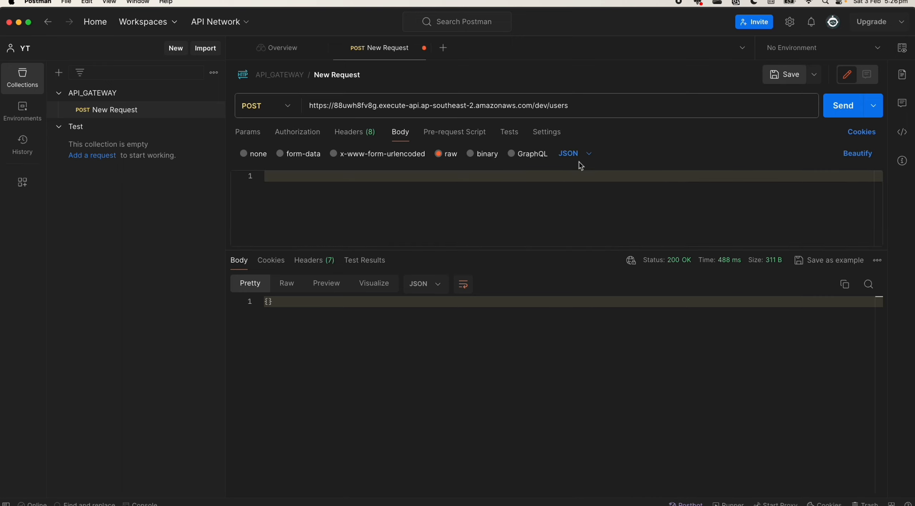
pyautogui.click(297, 186)
pyautogui.write('{')
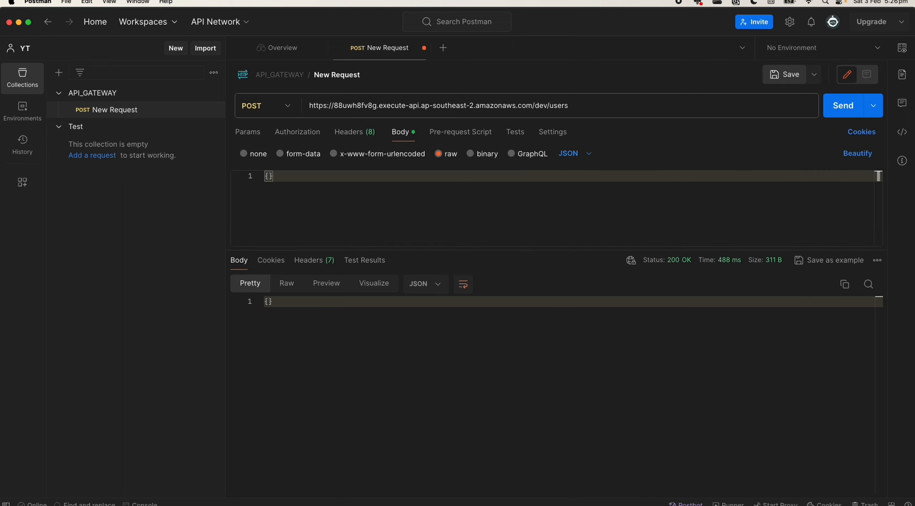
pyautogui.press('super+Tab')
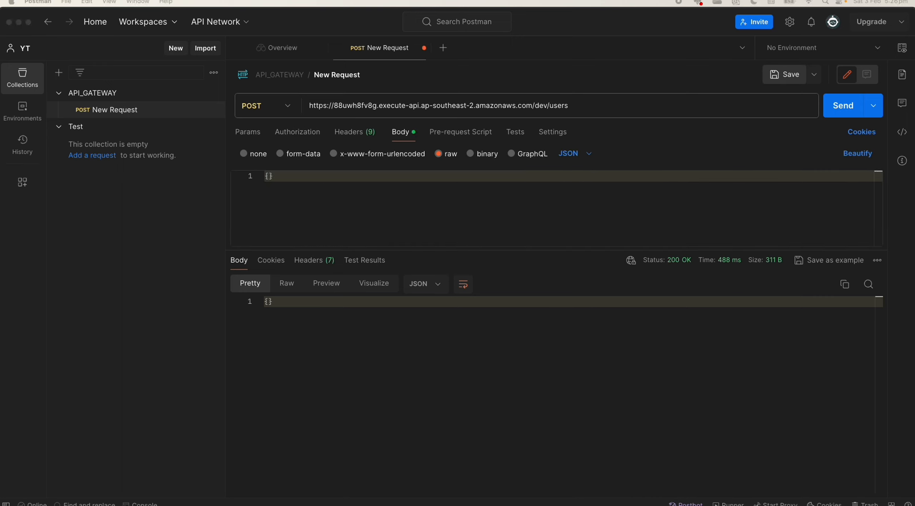
pyautogui.click(320, 199)
pyautogui.press('super+a')
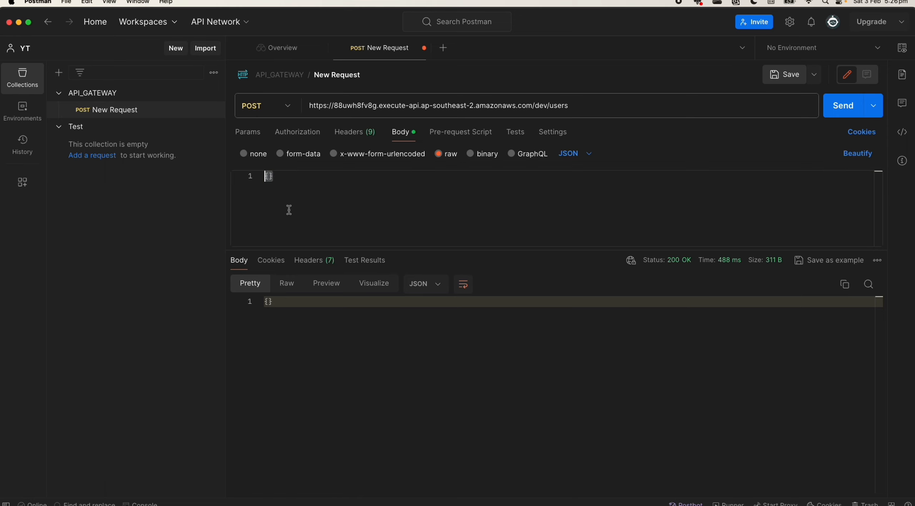
pyautogui.press('super+v')
pyautogui.click(385, 200)
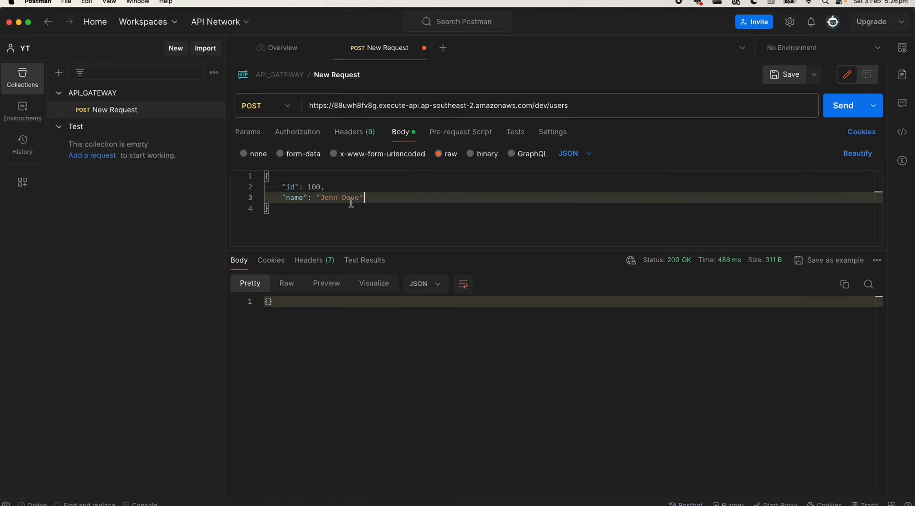
# Send the request with the JSON body, collapse the collections sidebar and compare the returned body with the one sent
pyautogui.click(856, 108)
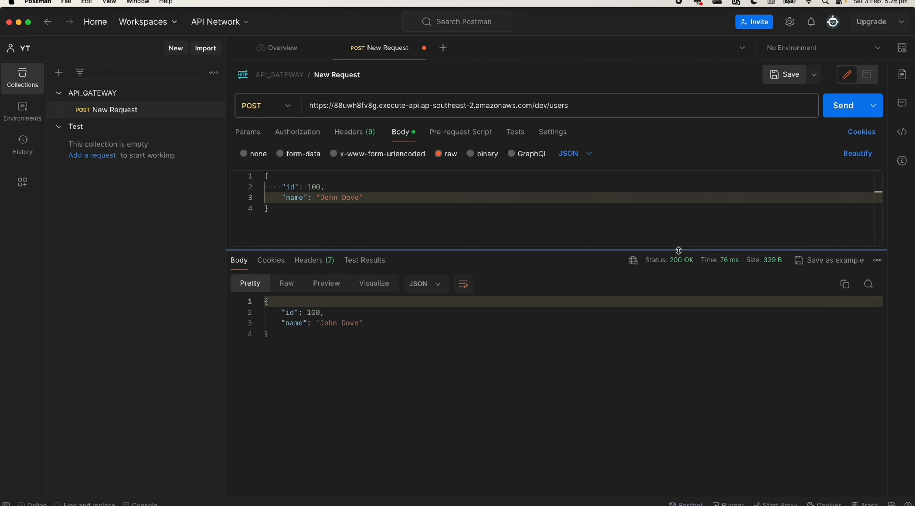
pyautogui.click(365, 388)
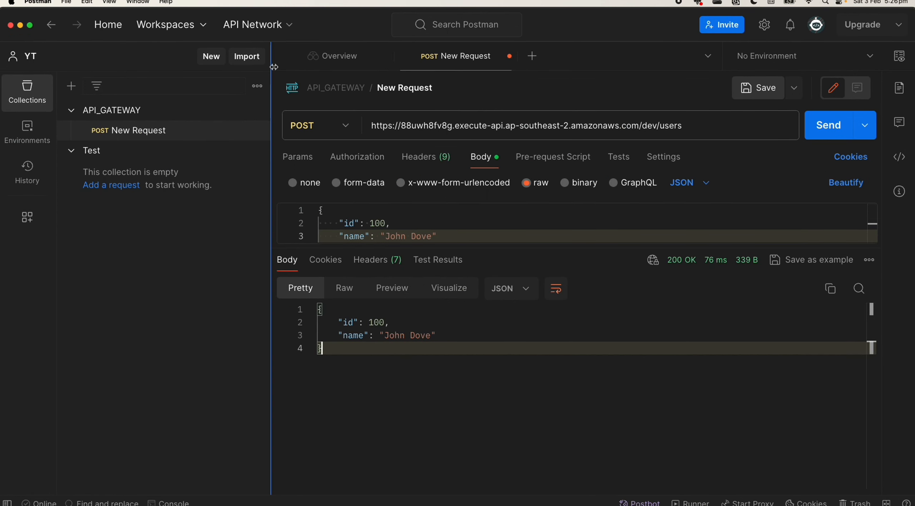
pyautogui.moveTo(266, 75); pyautogui.dragTo(56, 76)
pyautogui.click(270, 395)
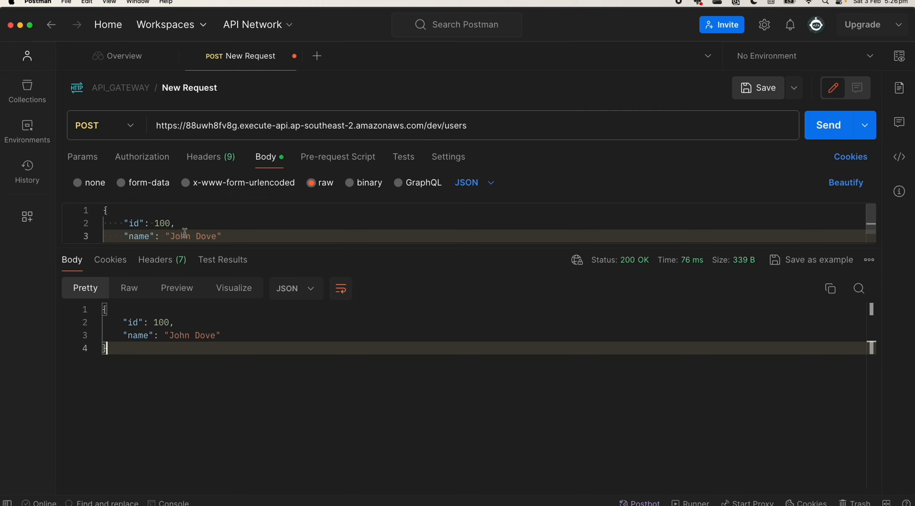
pyautogui.scroll(-1, 226, 213)
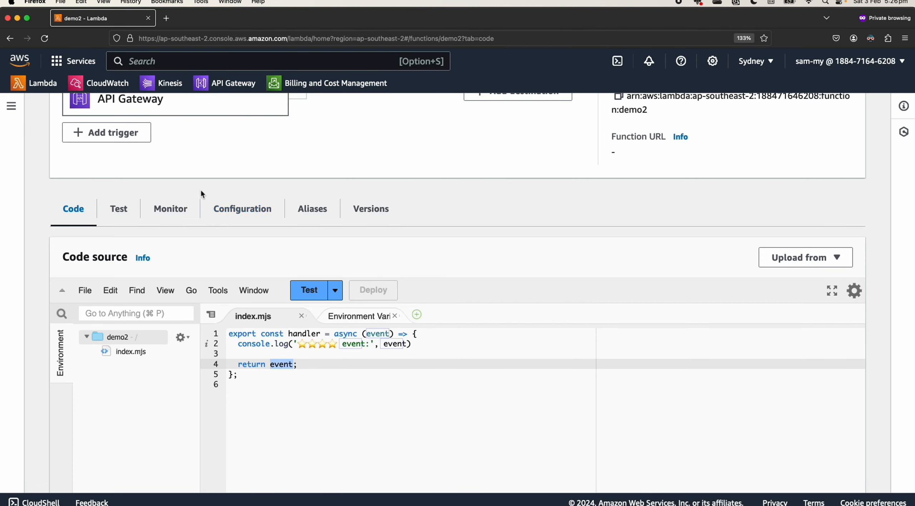
# Switch to the AWS console and examine the event logged by the JSON-body request in the demo2 function's newest CloudWatch log stream
pyautogui.click(169, 219)
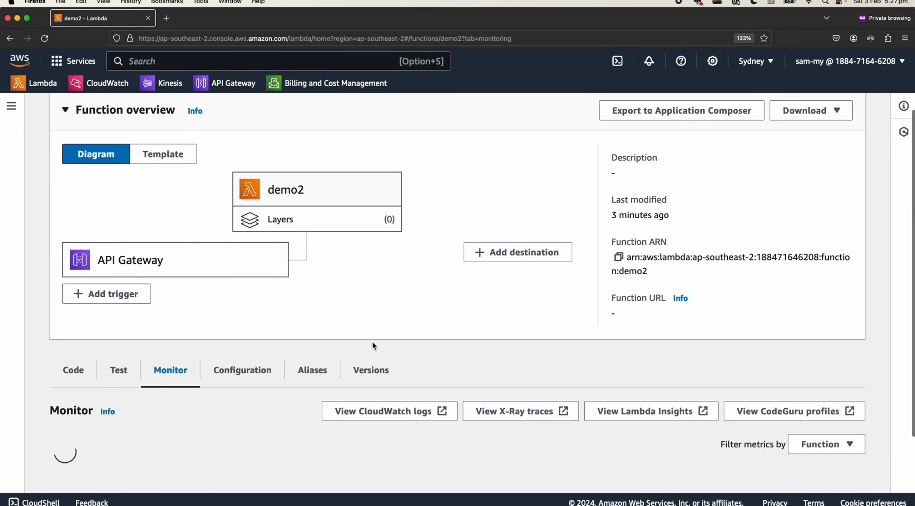
pyautogui.scroll(-3, 421, 350)
pyautogui.click(399, 313)
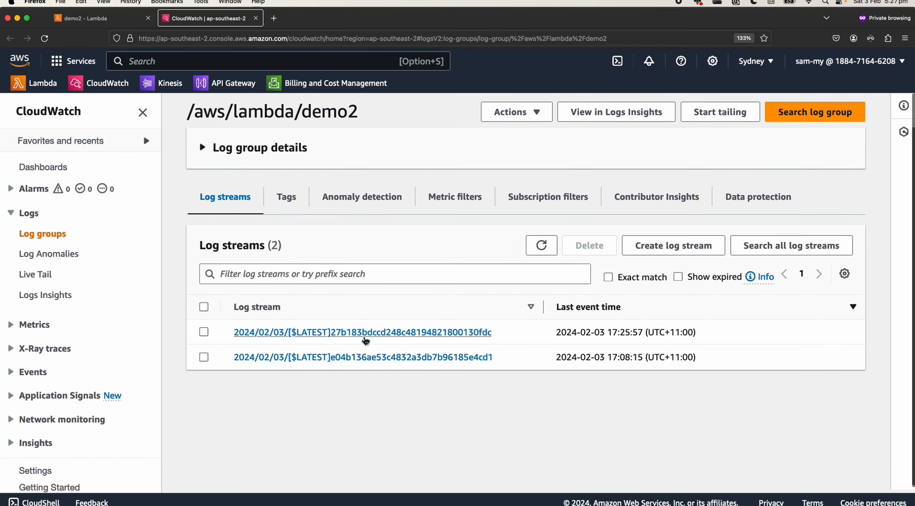
pyautogui.click(377, 332)
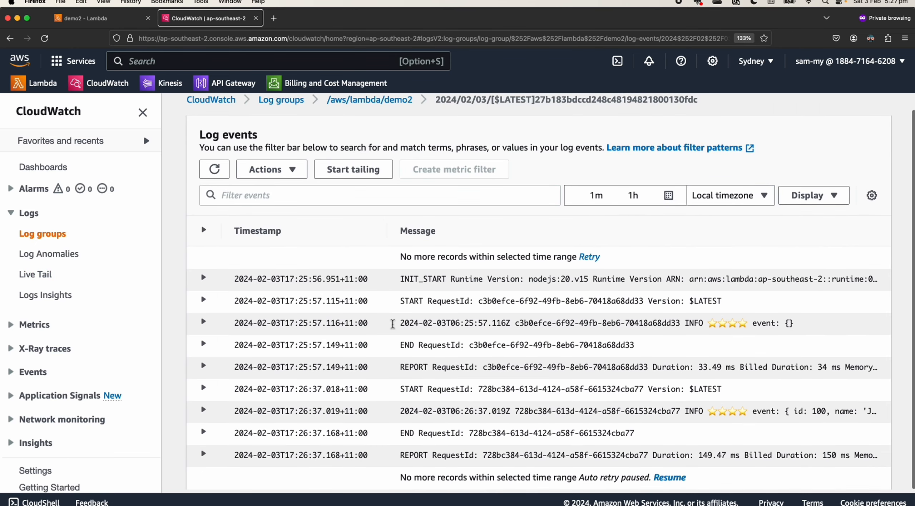
pyautogui.click(203, 410)
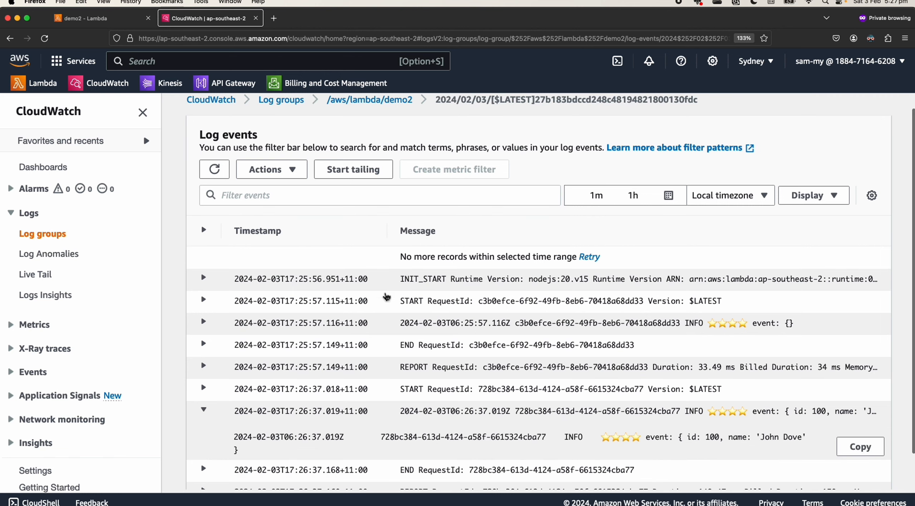
pyautogui.scroll(-1, 387, 297)
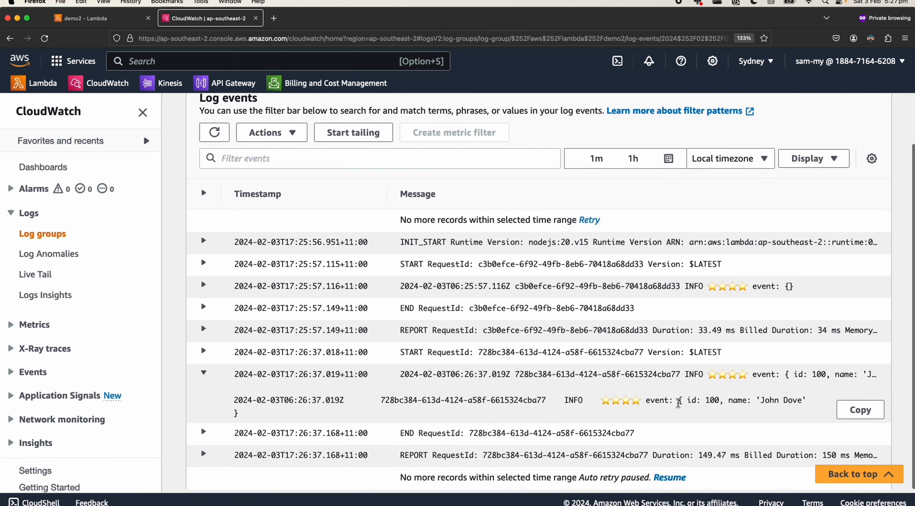
pyautogui.moveTo(679, 400); pyautogui.dragTo(680, 416)
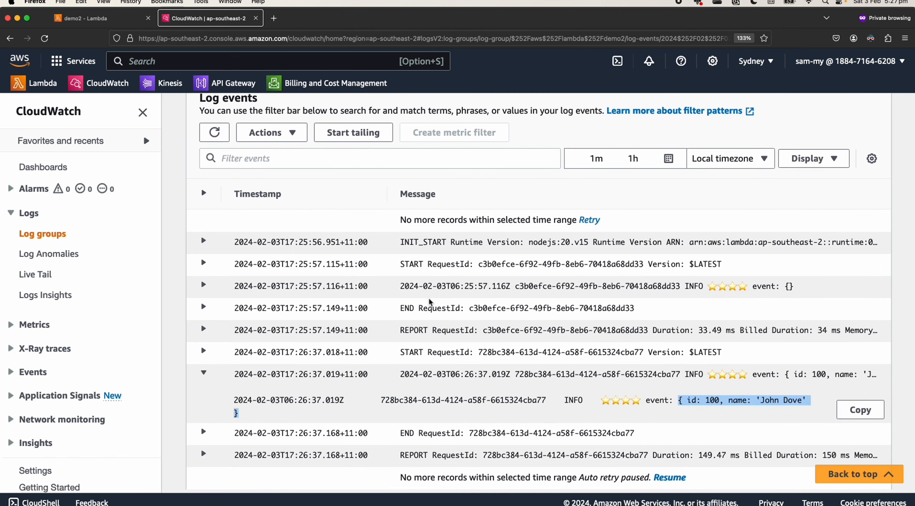
# Switch to Postman, add a client_id request header with a six-digit value, and send the request again
pyautogui.press('super+Tab')
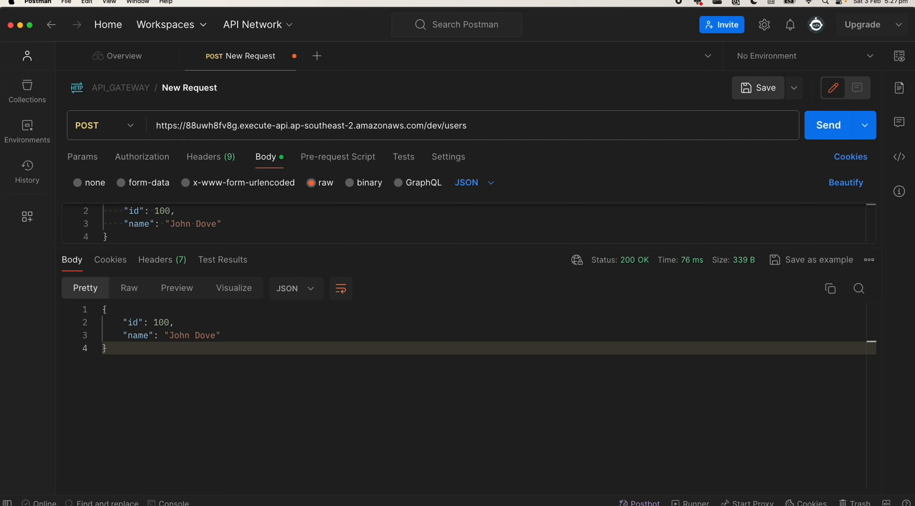
pyautogui.click(195, 159)
pyautogui.click(142, 232)
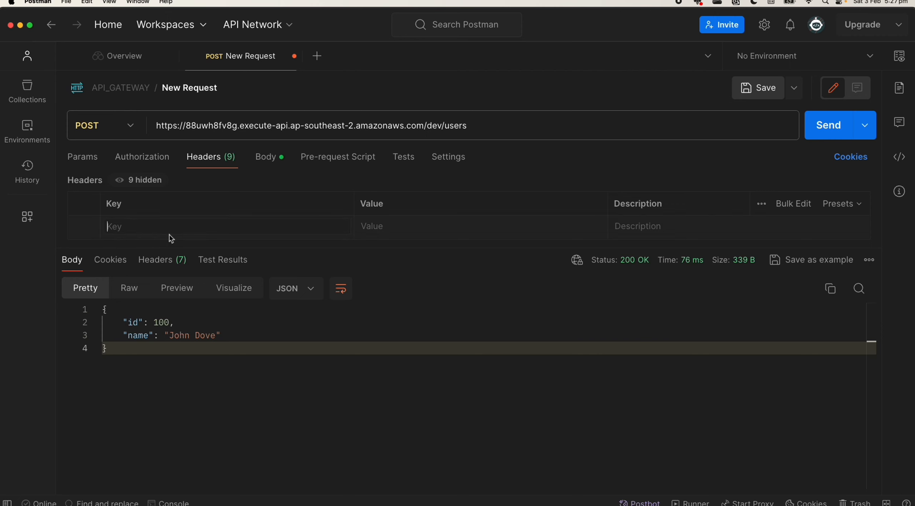
pyautogui.write('clei')
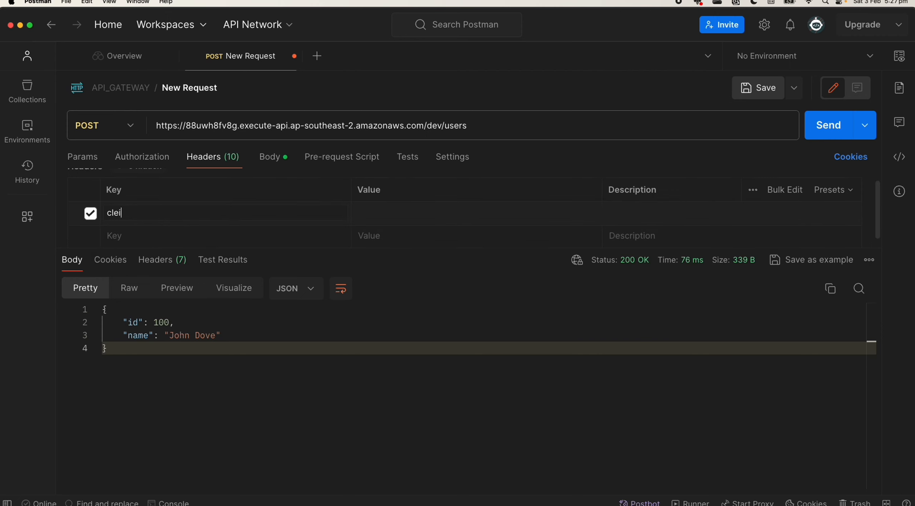
pyautogui.write('ent_iod')
pyautogui.click(441, 216)
pyautogui.write('1234')
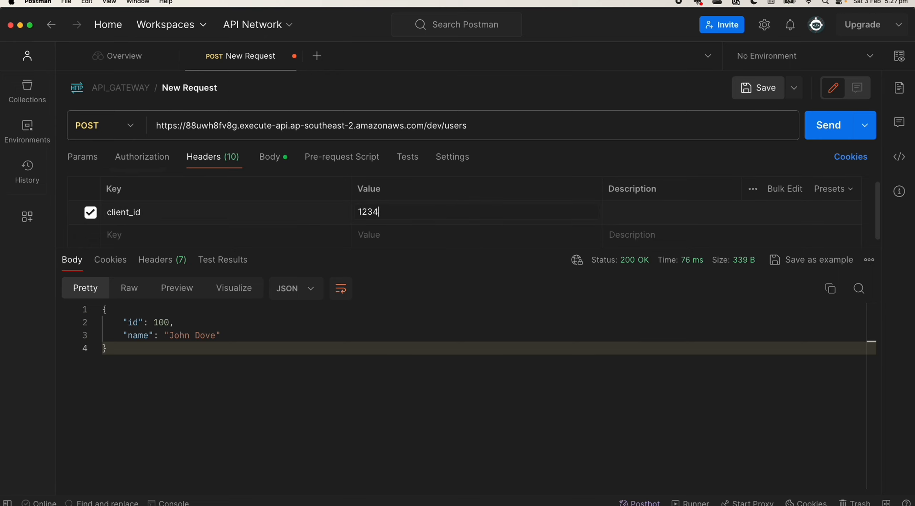
pyautogui.write('56')
pyautogui.click(824, 130)
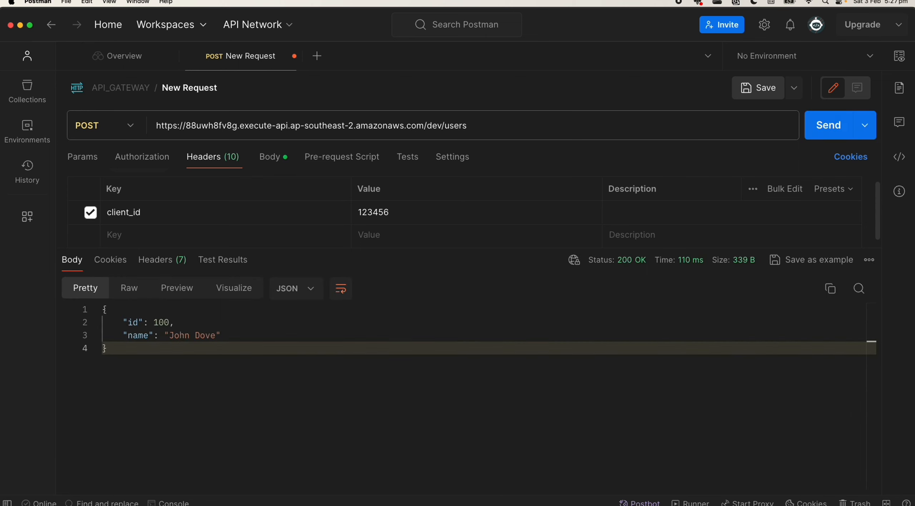
# Return to CloudWatch, reopen the newest /aws/lambda/demo2 log stream and check whether the logged event includes the client_id header
pyautogui.press('super+Tab')
pyautogui.scroll(2, 349, 238)
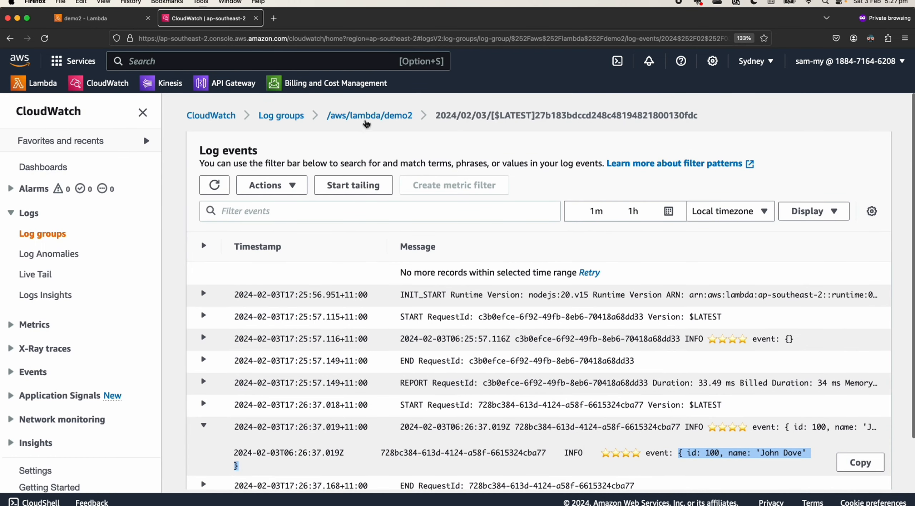
pyautogui.click(366, 119)
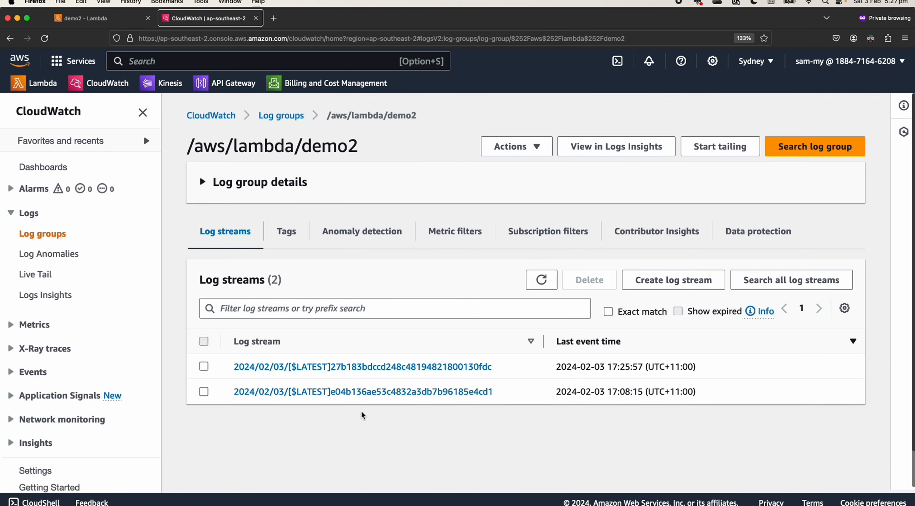
pyautogui.click(405, 367)
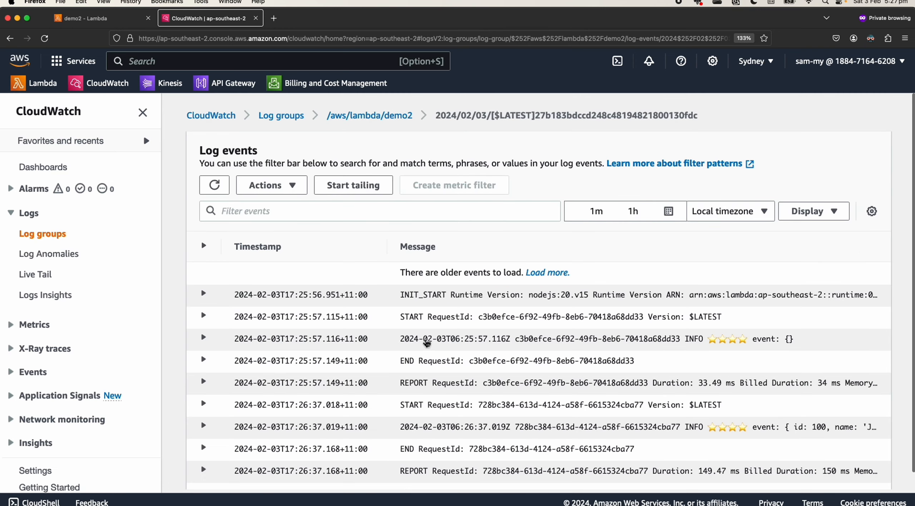
pyautogui.click(203, 411)
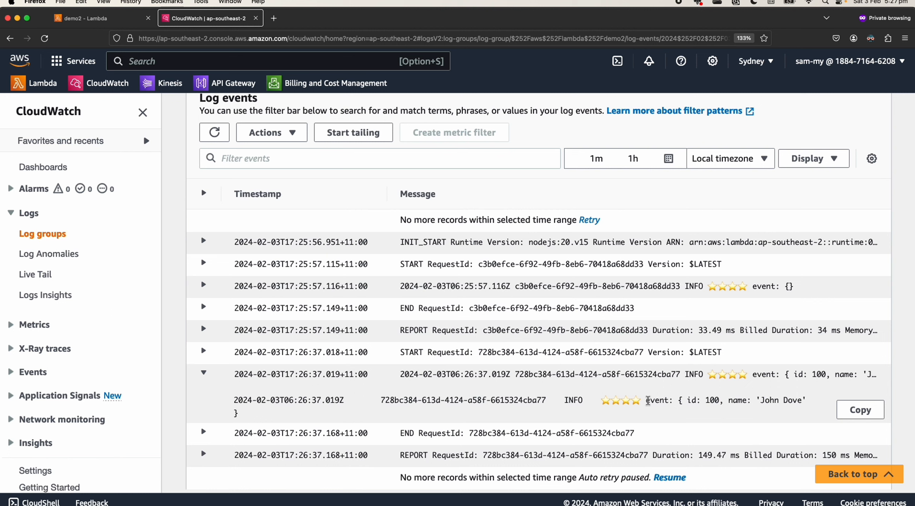
pyautogui.moveTo(647, 400); pyautogui.dragTo(651, 421)
pyautogui.click(410, 416)
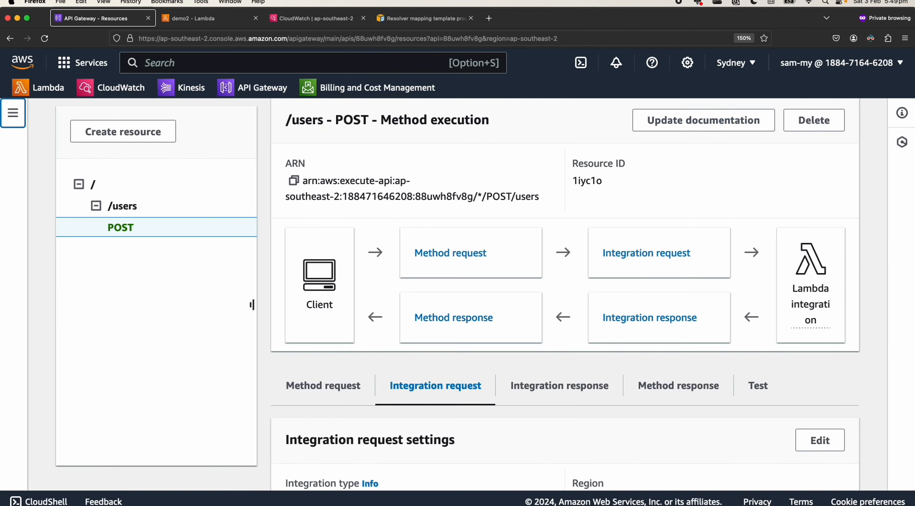
# Open the integration request of the /users POST method for editing in API Gateway and review its Lambda and request body passthrough settings
pyautogui.click(186, 329)
pyautogui.scroll(-1, 184, 336)
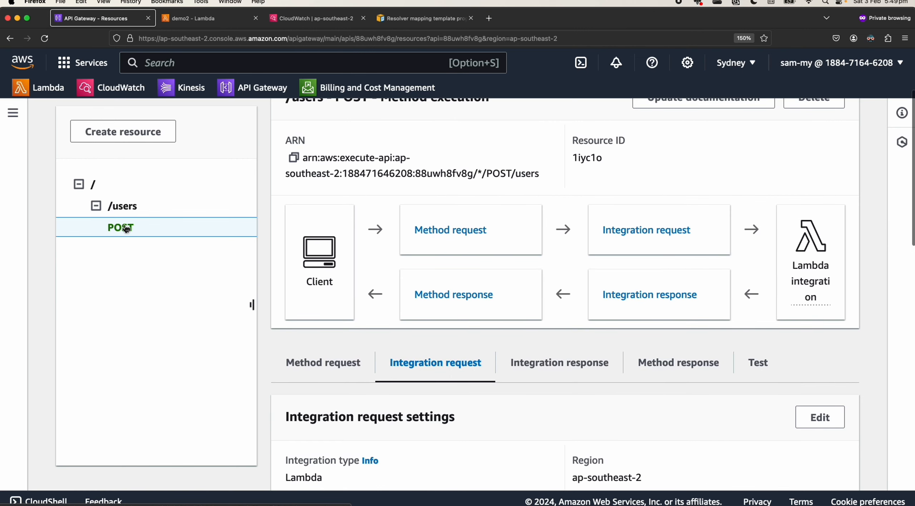
pyautogui.scroll(-2, 465, 390)
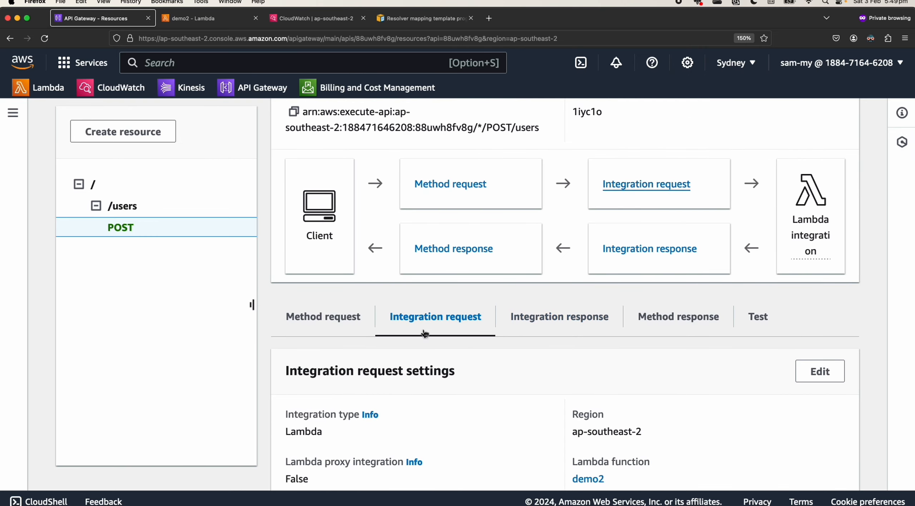
pyautogui.scroll(-2, 521, 382)
pyautogui.click(824, 338)
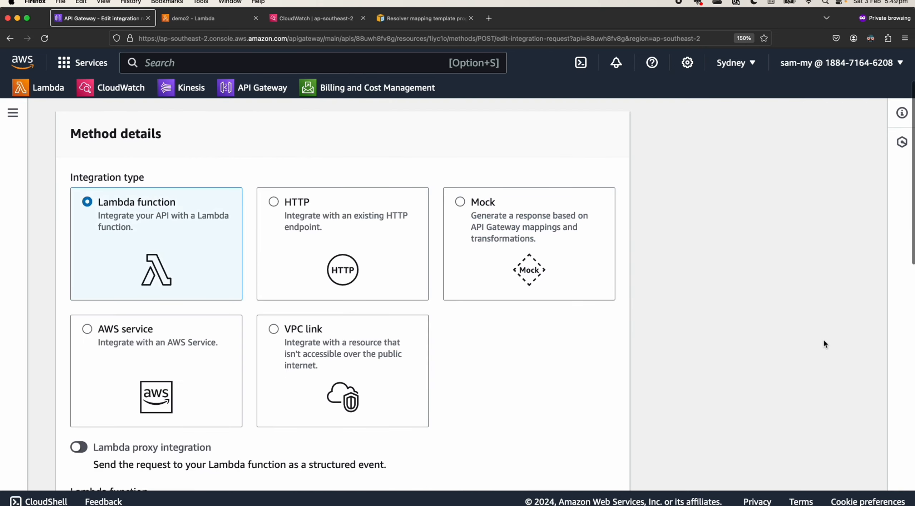
pyautogui.scroll(-15, 515, 297)
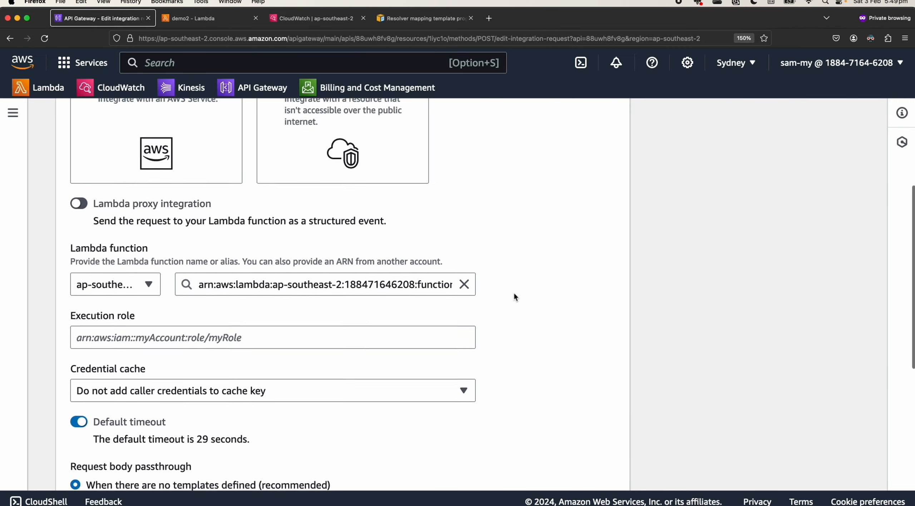
pyautogui.scroll(-5, 515, 296)
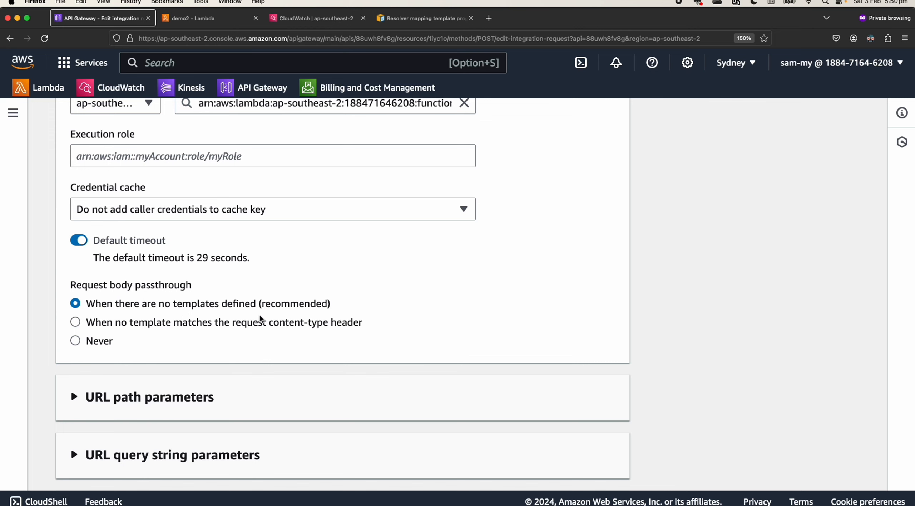
pyautogui.scroll(-3, 299, 314)
pyautogui.scroll(-2, 299, 313)
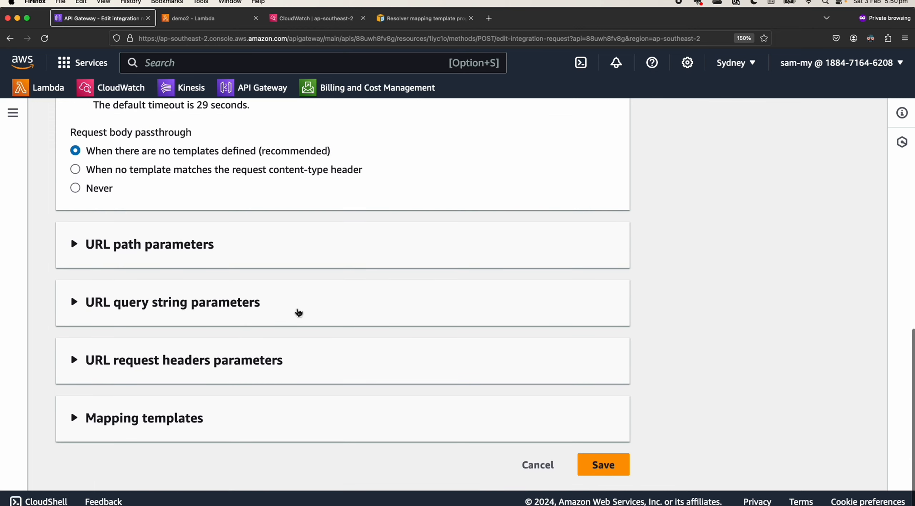
# Add a mapping template to the integration request with the content type application/json
pyautogui.click(149, 425)
pyautogui.scroll(-2, 151, 408)
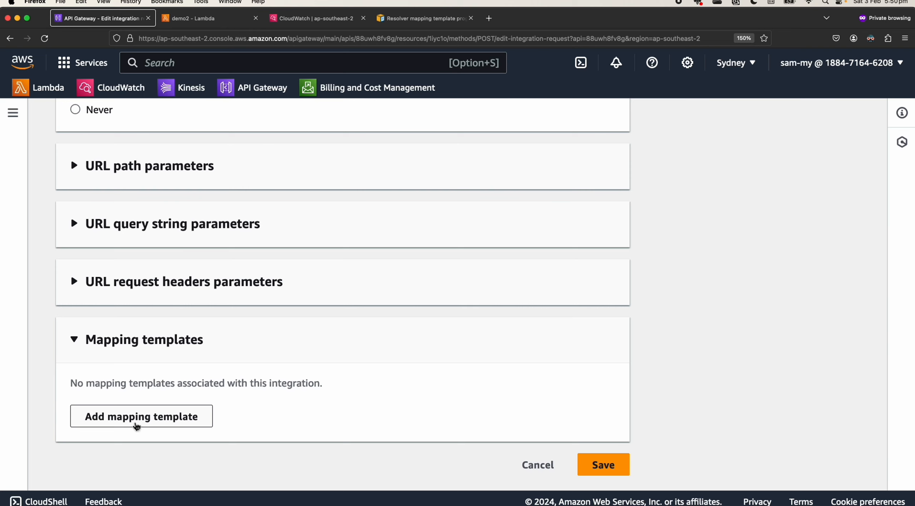
pyautogui.click(137, 425)
pyautogui.click(139, 409)
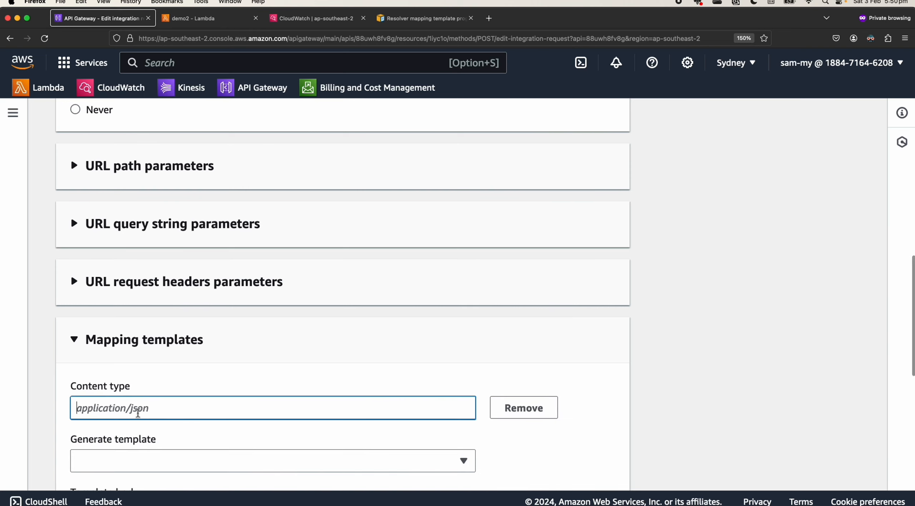
pyautogui.write('applicato')
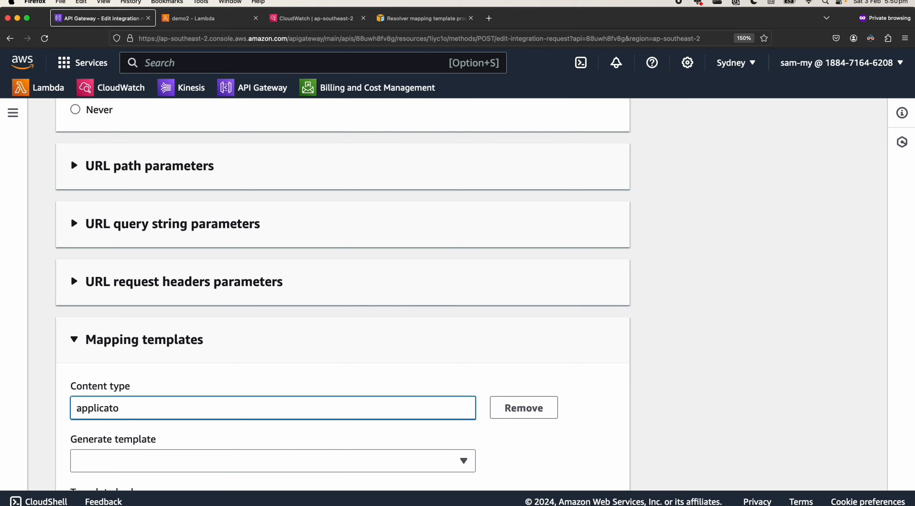
pyautogui.write('pon')
pyautogui.press('BackSpace')
pyautogui.press('BackSpace')
pyautogui.write('sjo')
pyautogui.press('BackSpace')
pyautogui.press('BackSpace')
pyautogui.write('json')
pyautogui.scroll(-3, 158, 409)
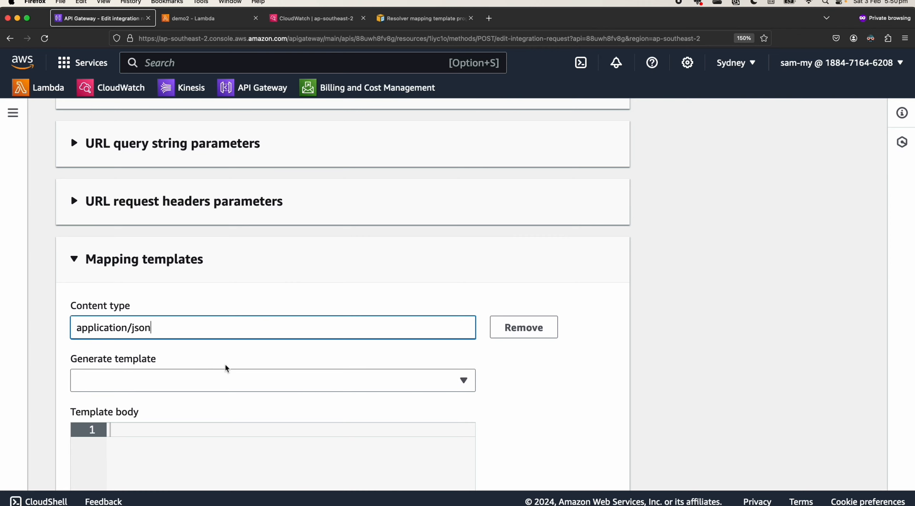
pyautogui.scroll(-5, 202, 350)
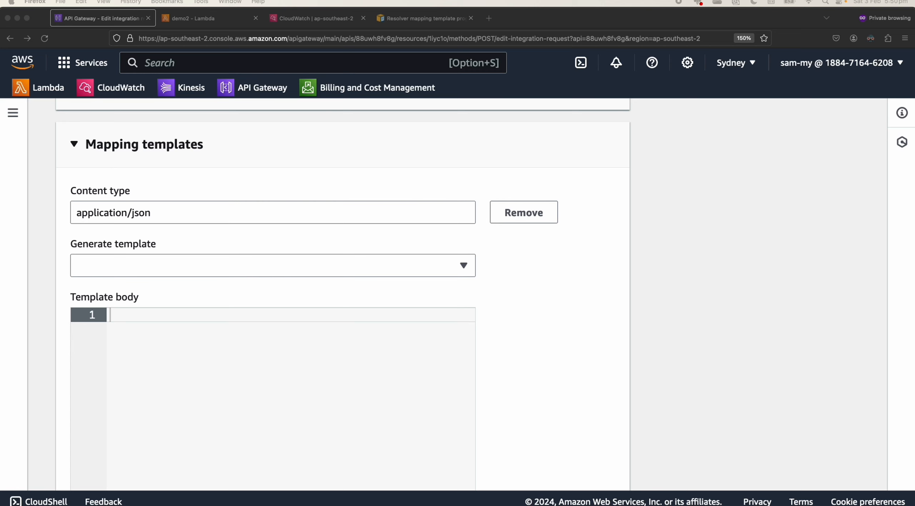
# Paste the copied VTL template into the template body, mapping method to $context.httpMethod, body to $input.json('$'), and headers through a #foreach loop
pyautogui.click(116, 369)
pyautogui.press('super+v')
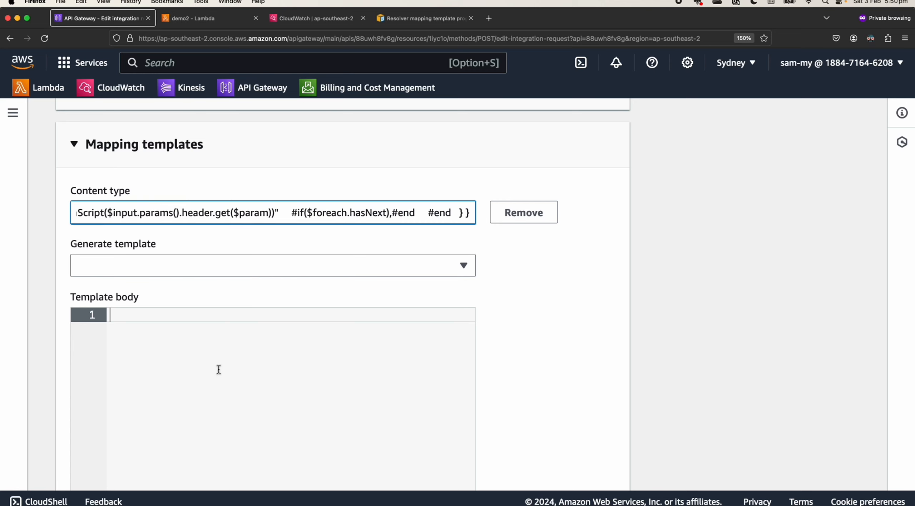
pyautogui.press('super+z')
pyautogui.click(219, 369)
pyautogui.press('super+v')
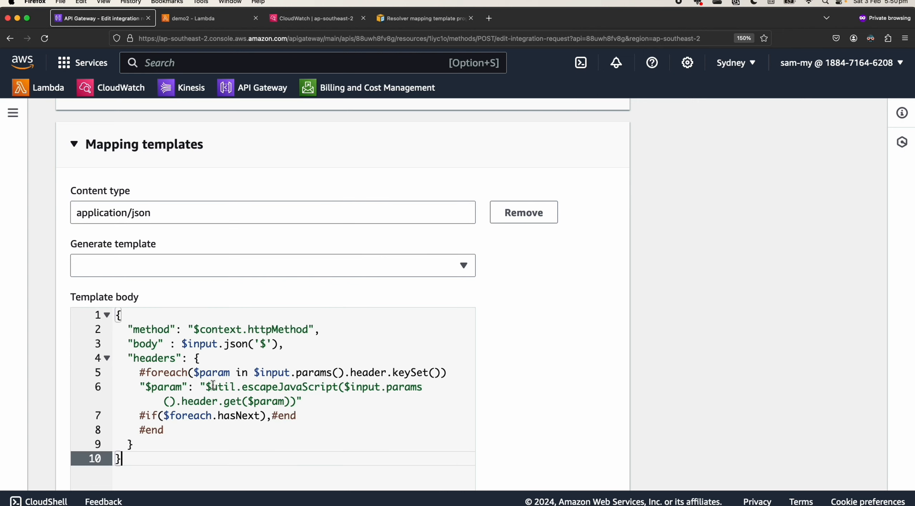
pyautogui.scroll(-1, 453, 406)
pyautogui.scroll(-4, 454, 406)
pyautogui.press('super+equal')
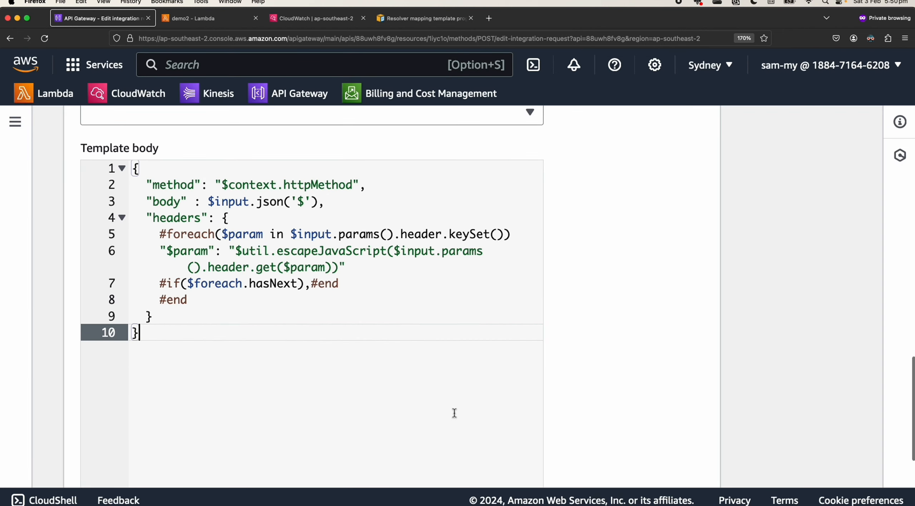
pyautogui.press('super+equal')
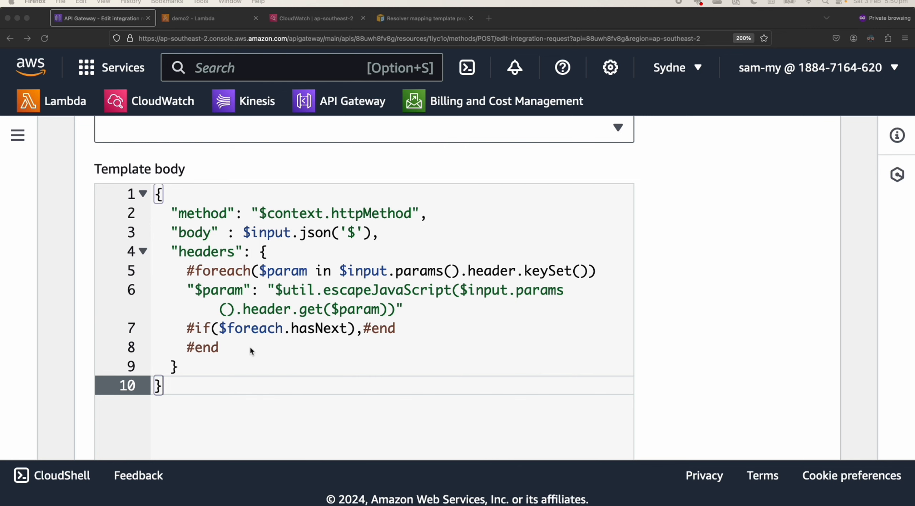
# Look through the AWS AppSync resolver mapping template programming guide for background on VTL and its Setup section
pyautogui.click(437, 21)
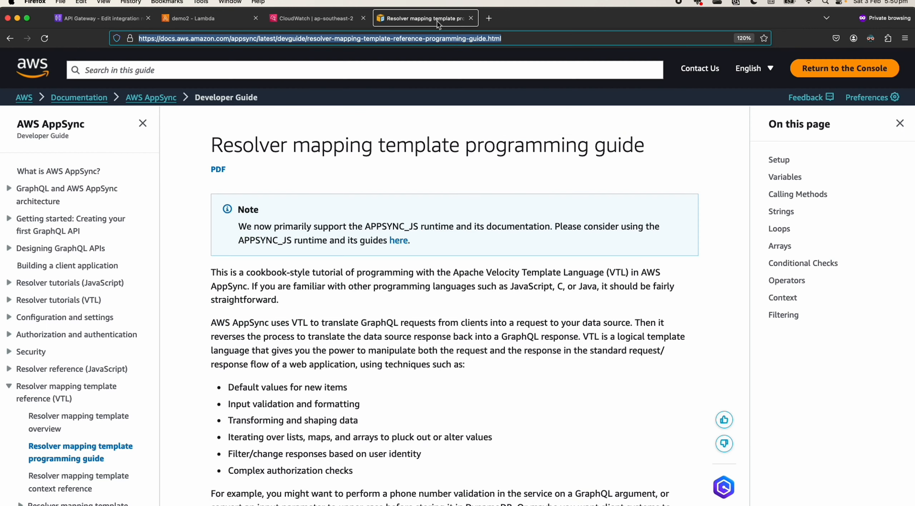
pyautogui.scroll(-8, 312, 430)
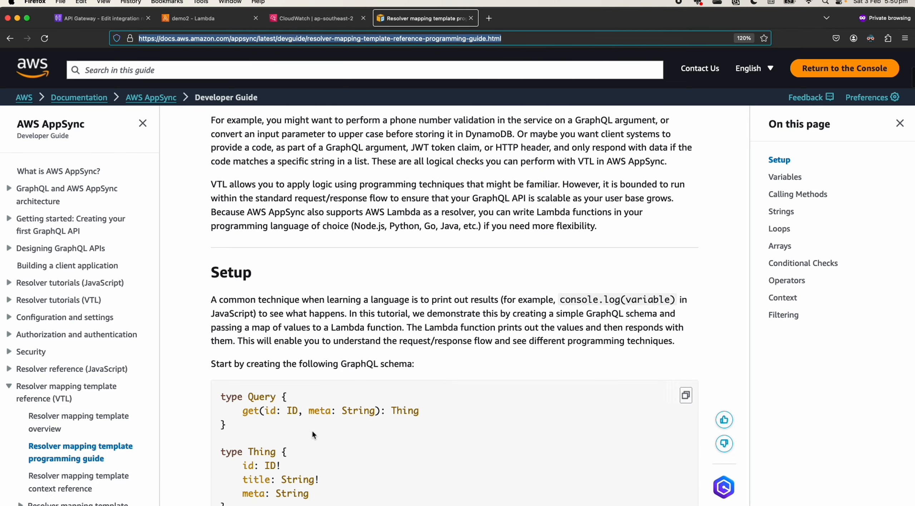
pyautogui.scroll(-3, 313, 431)
pyautogui.scroll(15, 313, 432)
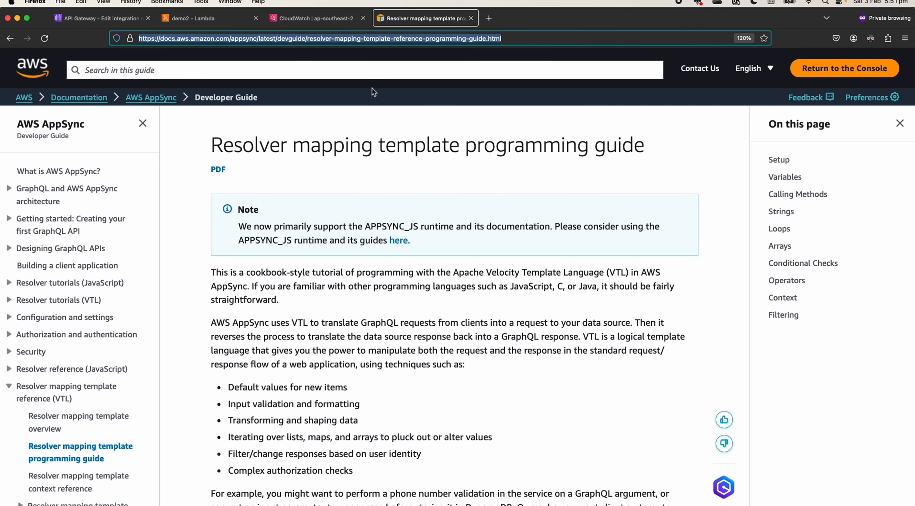
# Return to the API Gateway mapping template and examine its overall structure and the method, body and headers keys
pyautogui.click(103, 19)
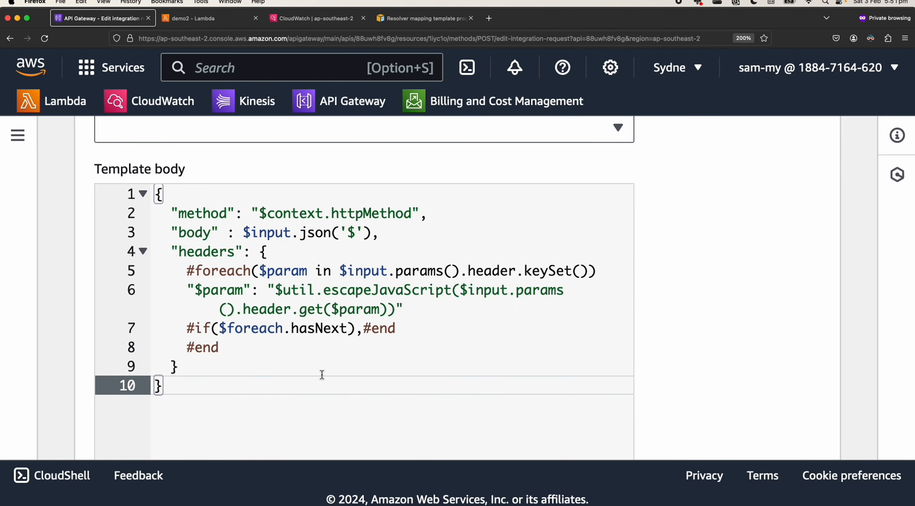
pyautogui.click(254, 329)
pyautogui.press('super+Tab')
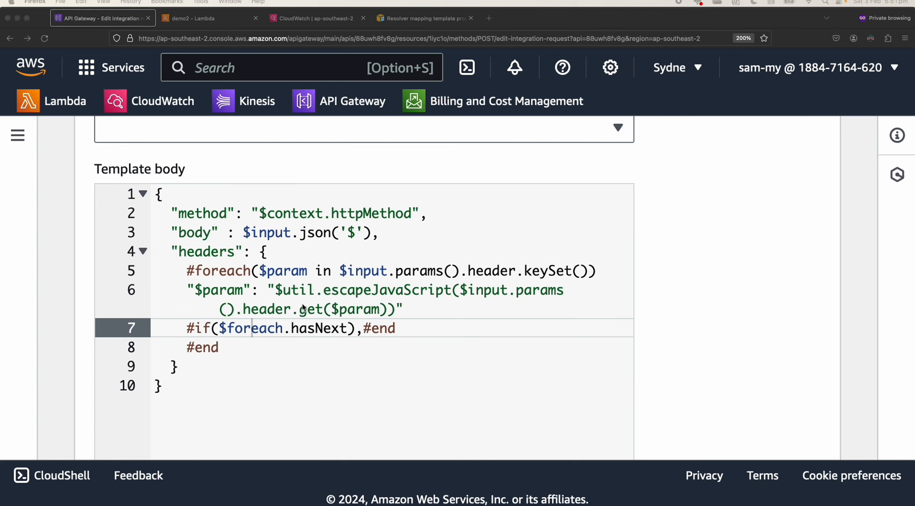
pyautogui.click(213, 215)
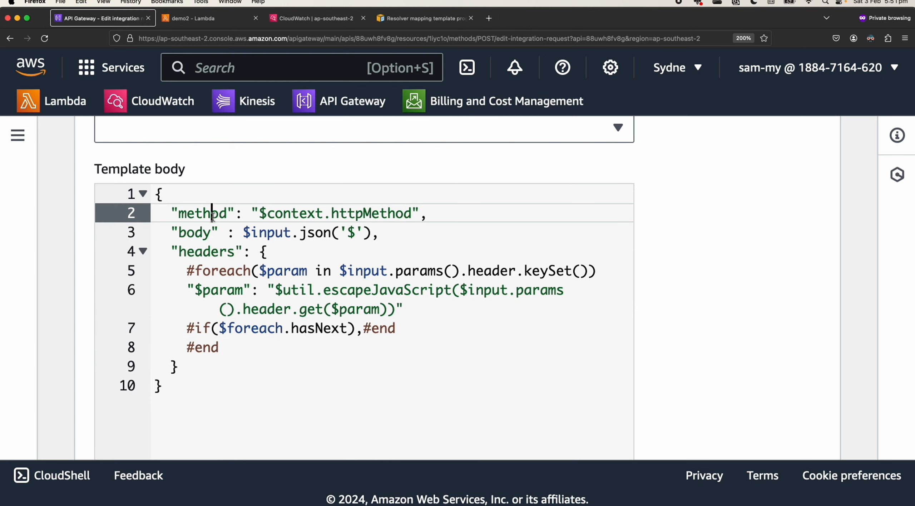
pyautogui.click(213, 328)
pyautogui.moveTo(175, 403); pyautogui.dragTo(154, 176)
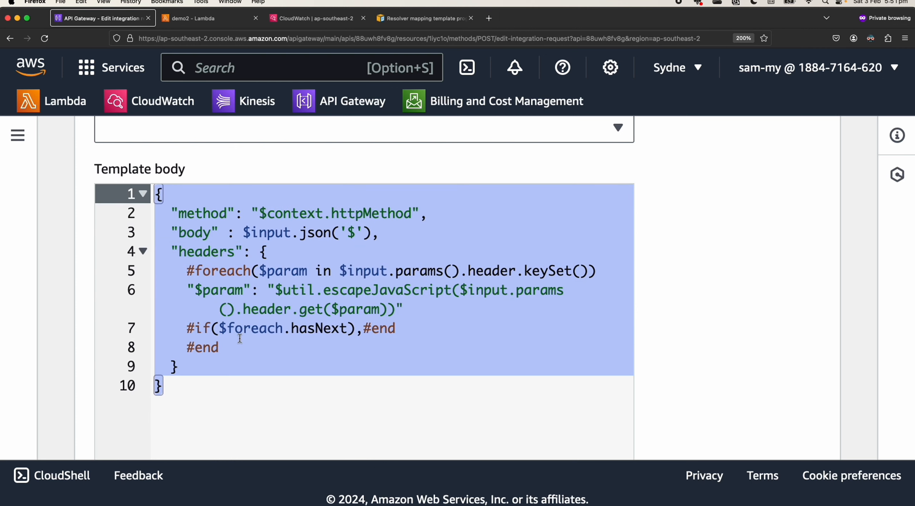
pyautogui.click(283, 271)
pyautogui.doubleClick(213, 214)
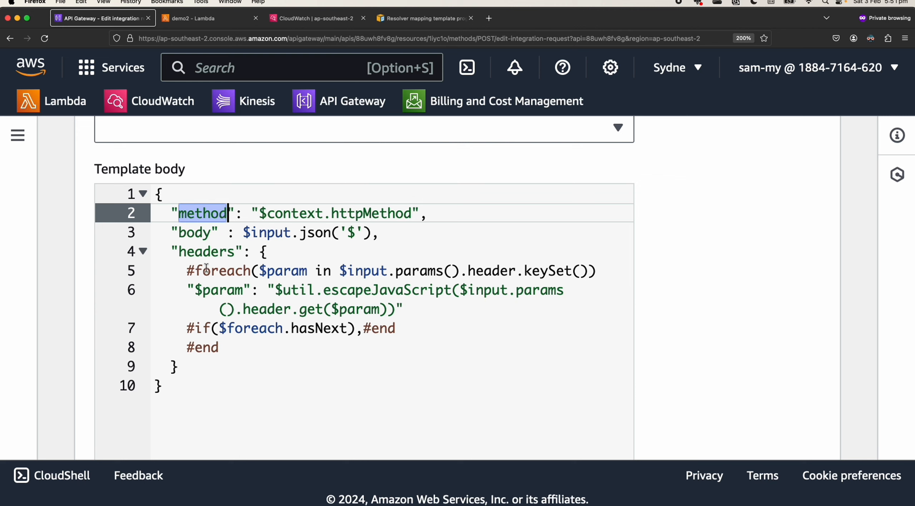
pyautogui.doubleClick(201, 232)
pyautogui.click(204, 253)
pyautogui.doubleClick(203, 252)
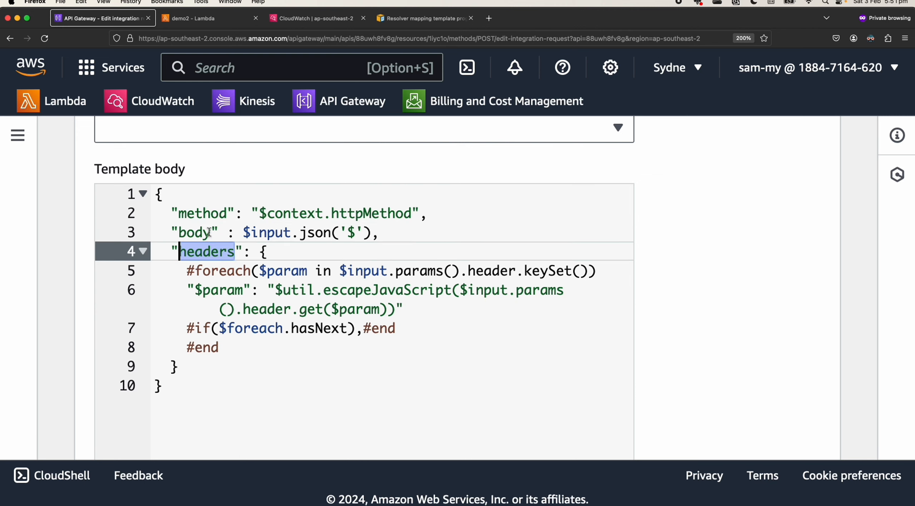
pyautogui.doubleClick(208, 232)
pyautogui.doubleClick(209, 213)
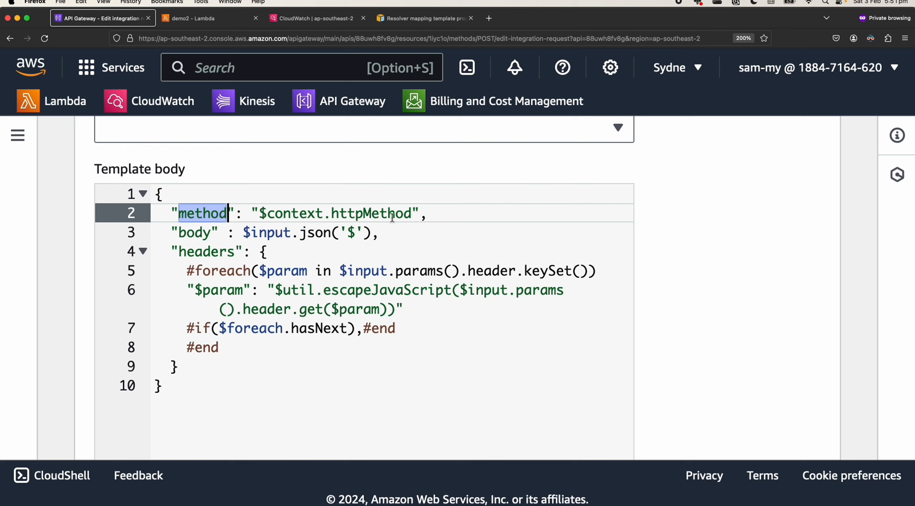
# Examine the template expressions that supply the HTTP method and the JSON request body
pyautogui.doubleClick(308, 214)
pyautogui.click(381, 214)
pyautogui.doubleClick(382, 214)
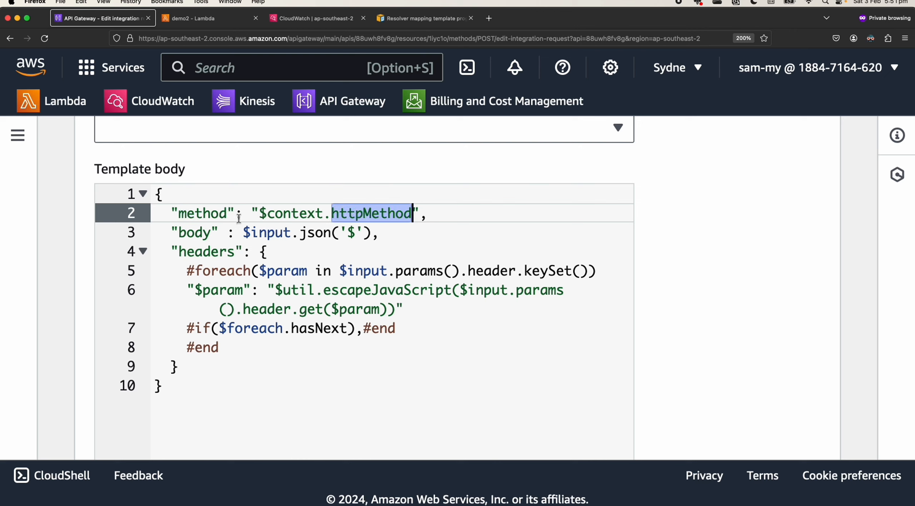
pyautogui.click(210, 214)
pyautogui.click(197, 233)
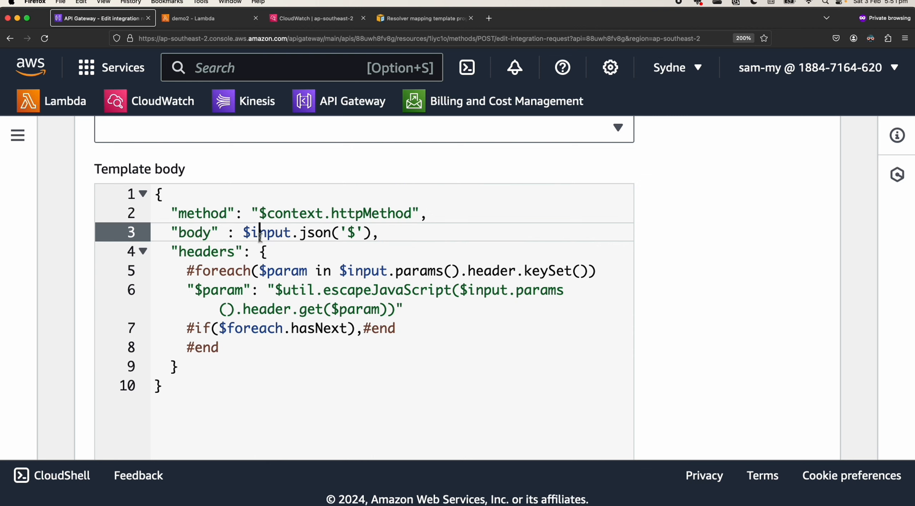
pyautogui.moveTo(397, 236); pyautogui.dragTo(275, 236)
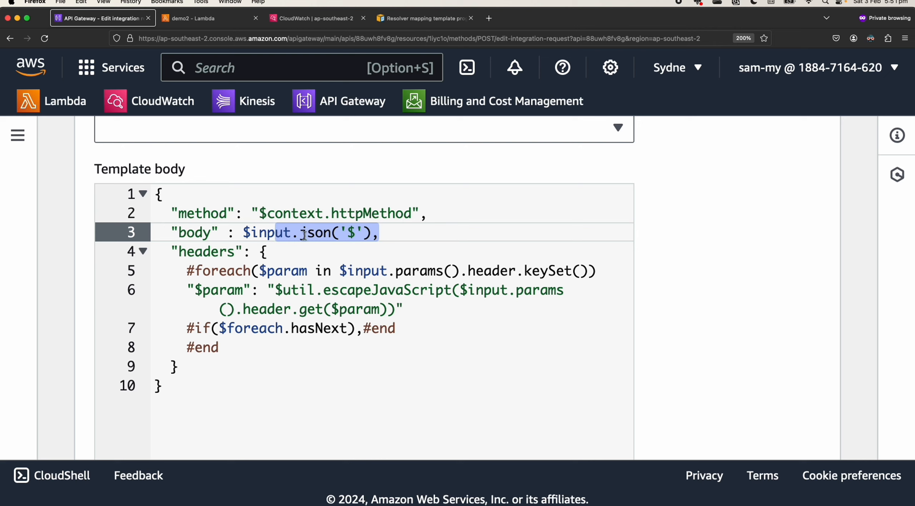
pyautogui.click(359, 234)
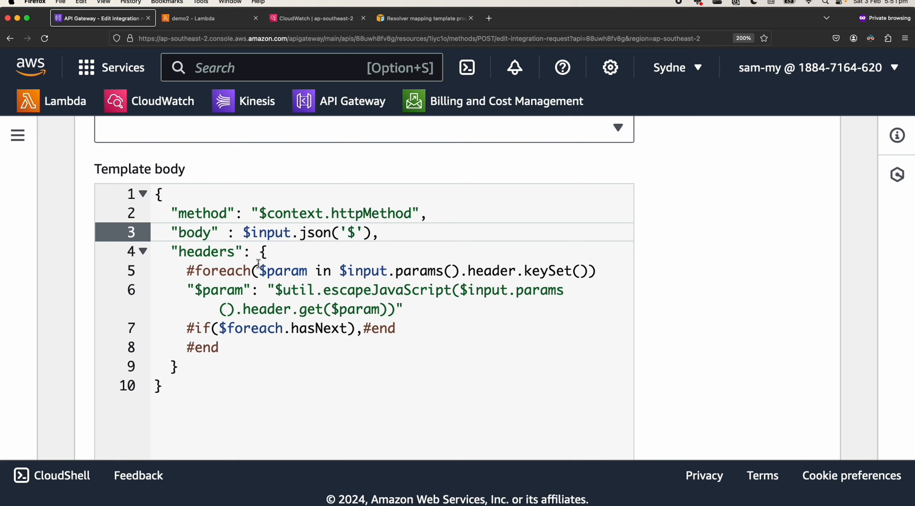
# Examine the headers section of the template, including the #foreach loop over the header keys and the lookup of each header's value
pyautogui.doubleClick(210, 253)
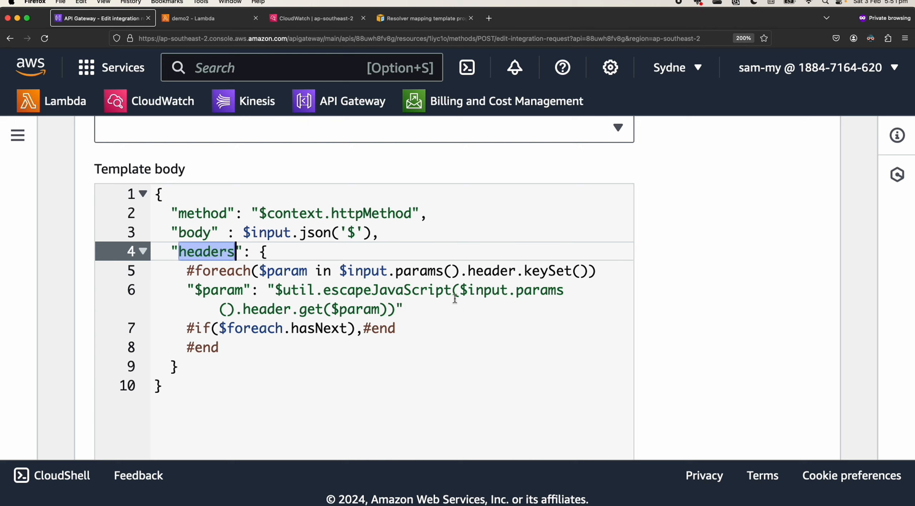
pyautogui.moveTo(372, 270); pyautogui.dragTo(517, 270)
pyautogui.click(502, 271)
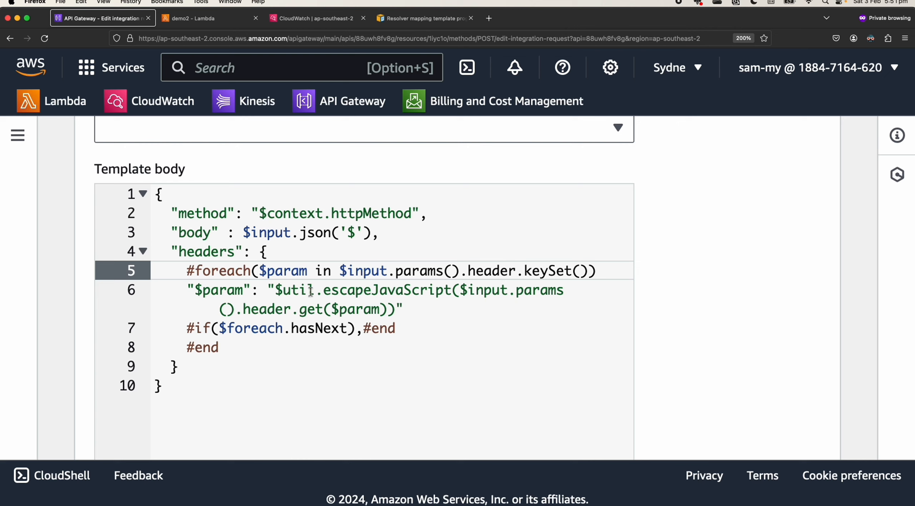
pyautogui.doubleClick(228, 292)
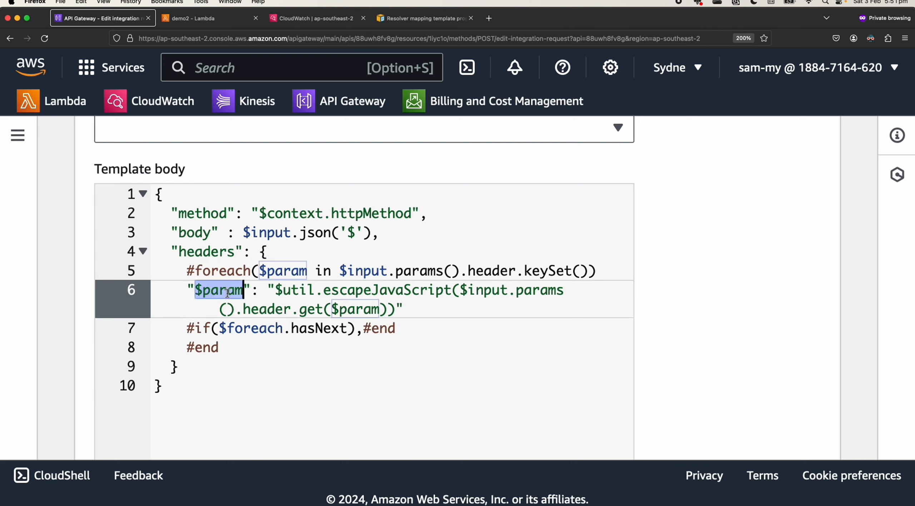
pyautogui.click(300, 310)
pyautogui.moveTo(300, 309); pyautogui.dragTo(323, 307)
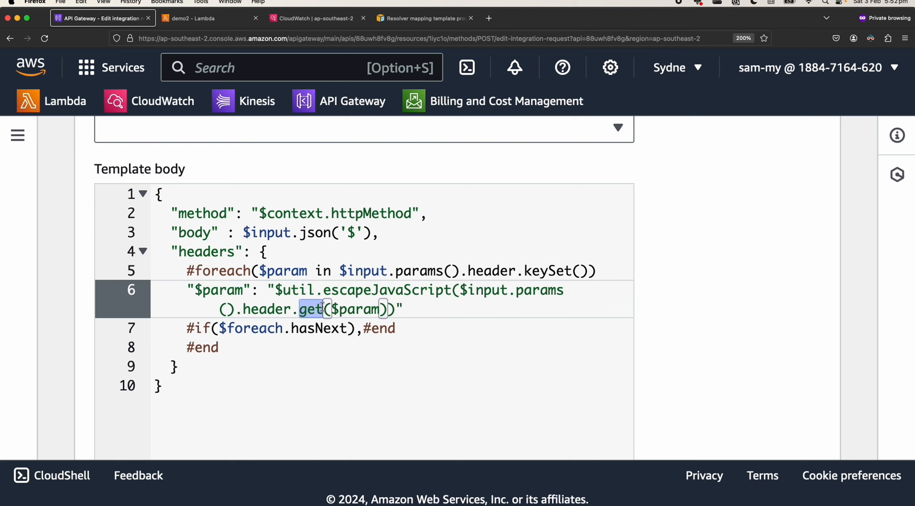
pyautogui.click(357, 310)
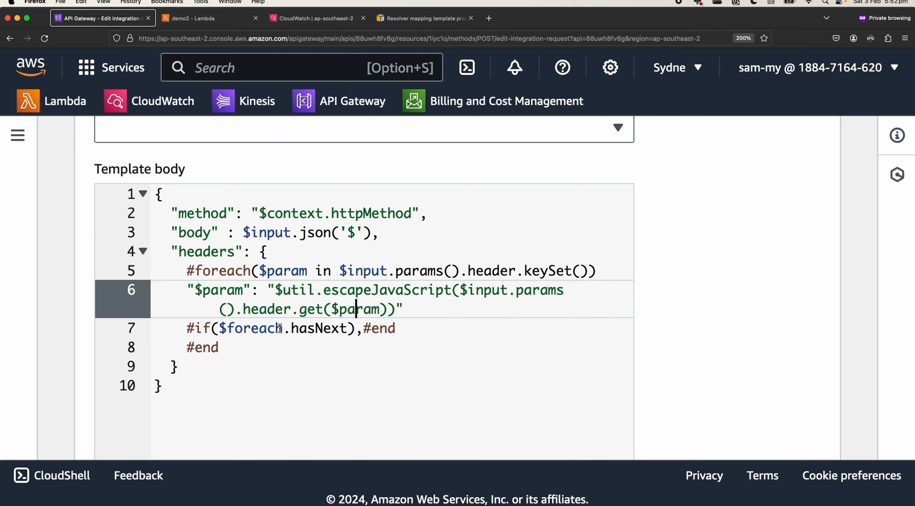
pyautogui.click(373, 310)
pyautogui.scroll(-3, 214, 262)
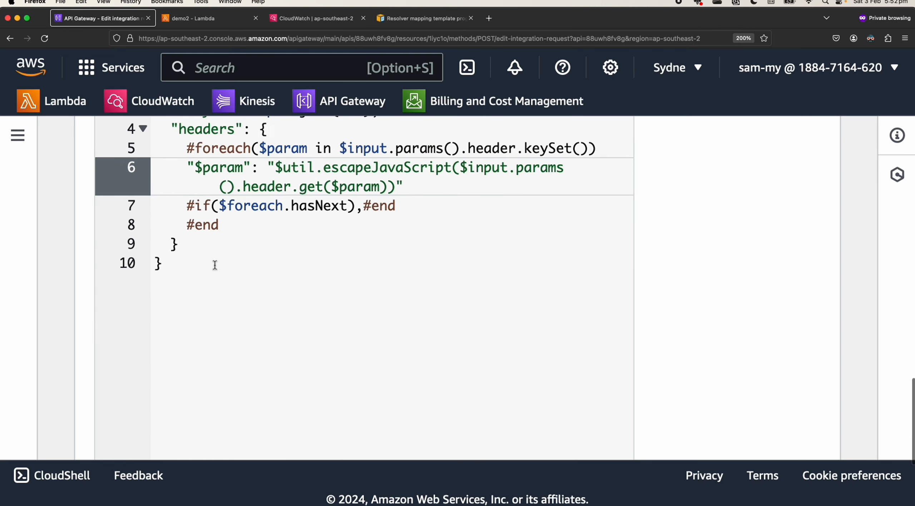
pyautogui.scroll(5, 307, 288)
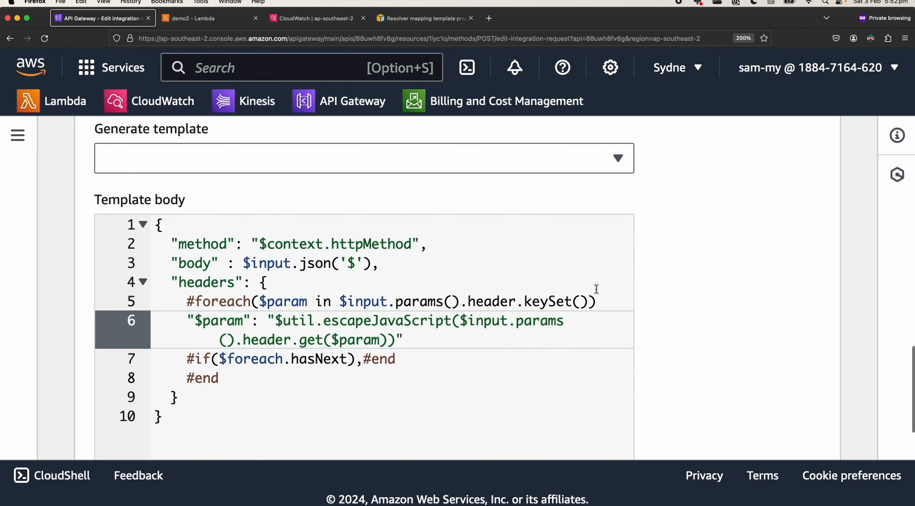
# Save the integration request of the /users POST method with the new mapping template
pyautogui.scroll(-10, 597, 291)
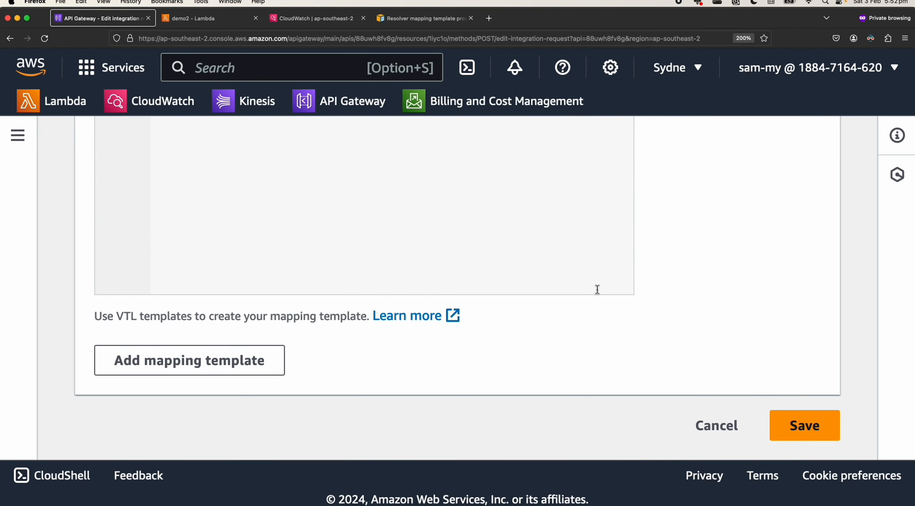
pyautogui.press('super+minus')
pyautogui.press('super+minus')
pyautogui.press('super+minus')
pyautogui.press('super+minus')
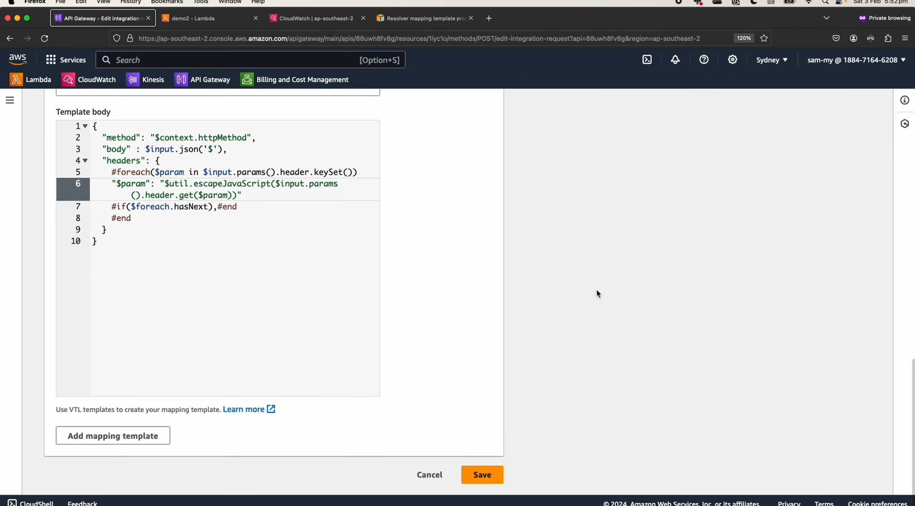
pyautogui.click(488, 473)
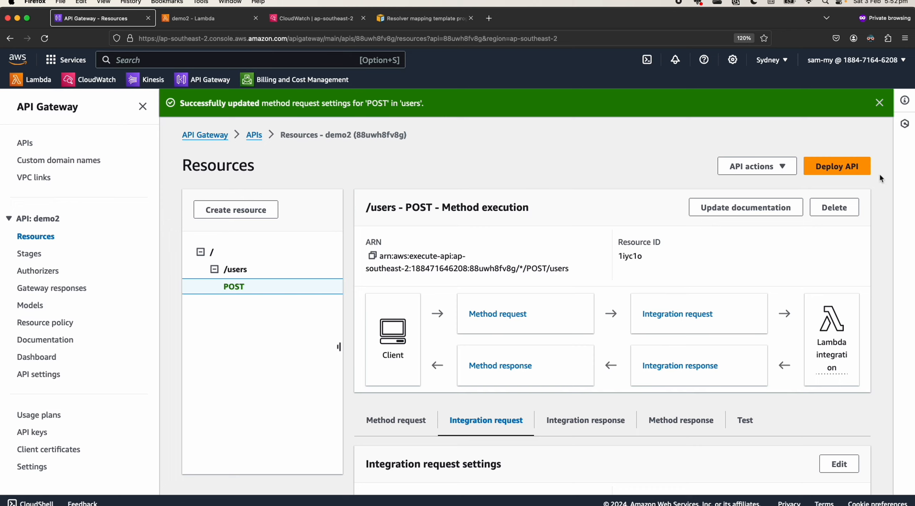
# Deploy the demo2 API to the dev stage
pyautogui.click(862, 167)
pyautogui.click(360, 276)
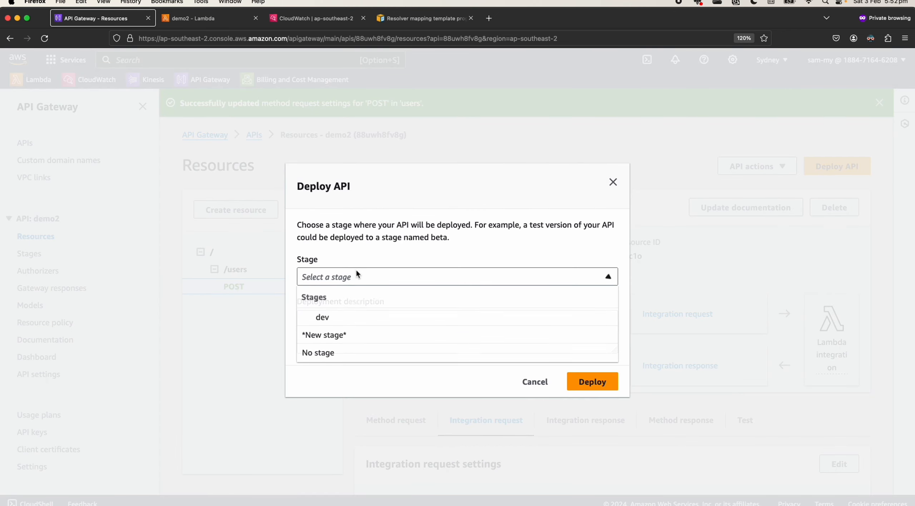
pyautogui.click(344, 321)
pyautogui.click(607, 389)
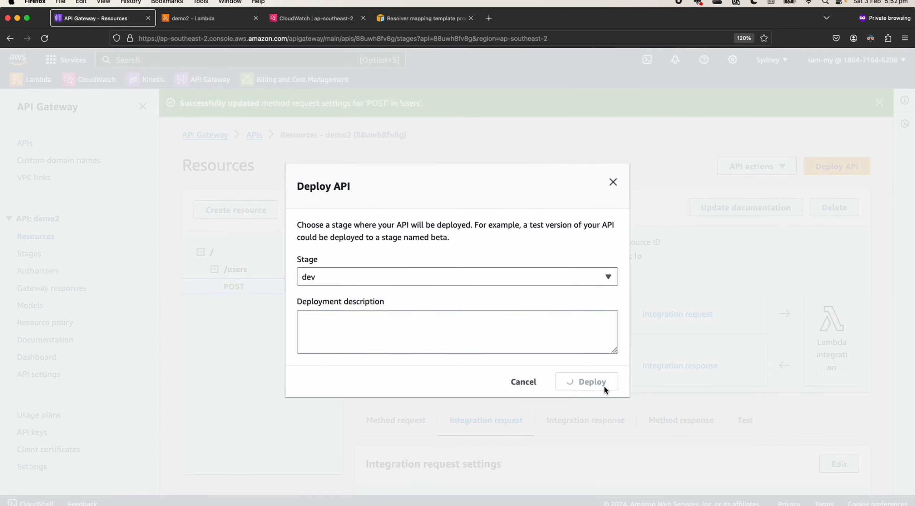
# Dismiss the success notification, switch to Postman and send the POST request to the dev stage's /users endpoint
pyautogui.click(879, 103)
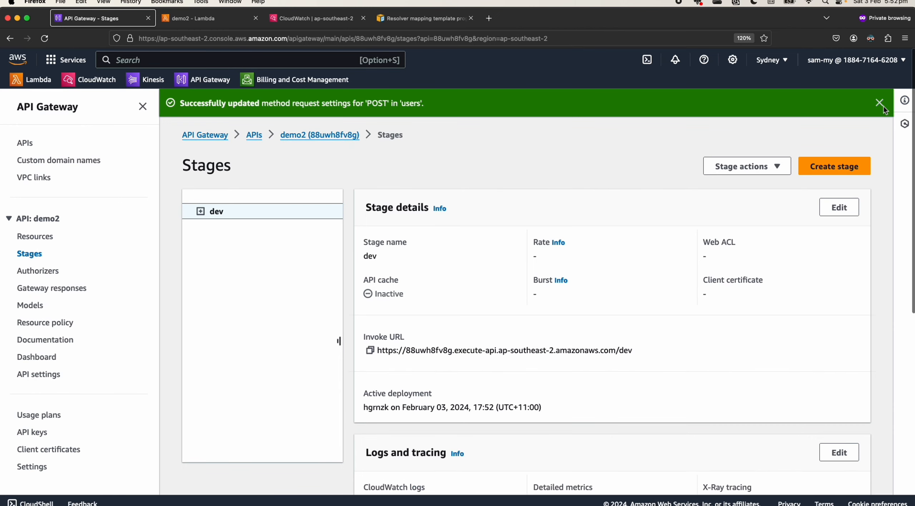
pyautogui.click(880, 103)
pyautogui.press('super+Tab')
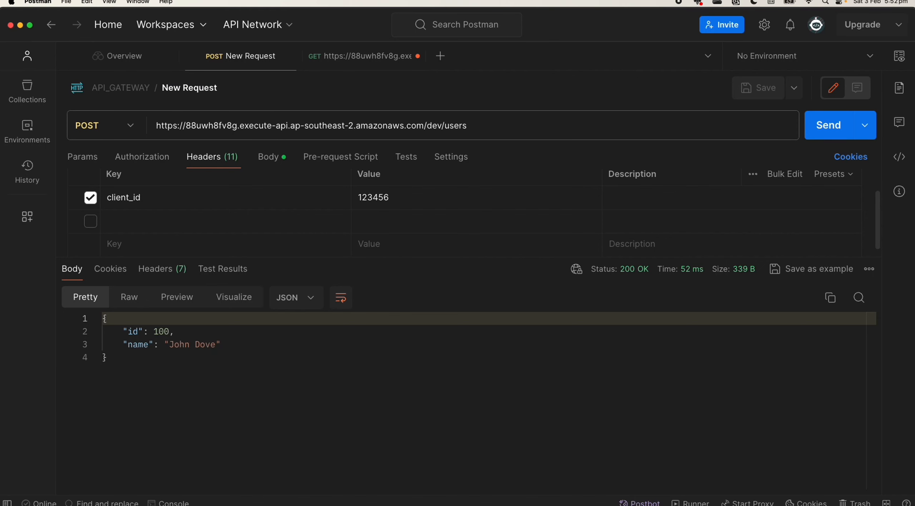
pyautogui.click(279, 402)
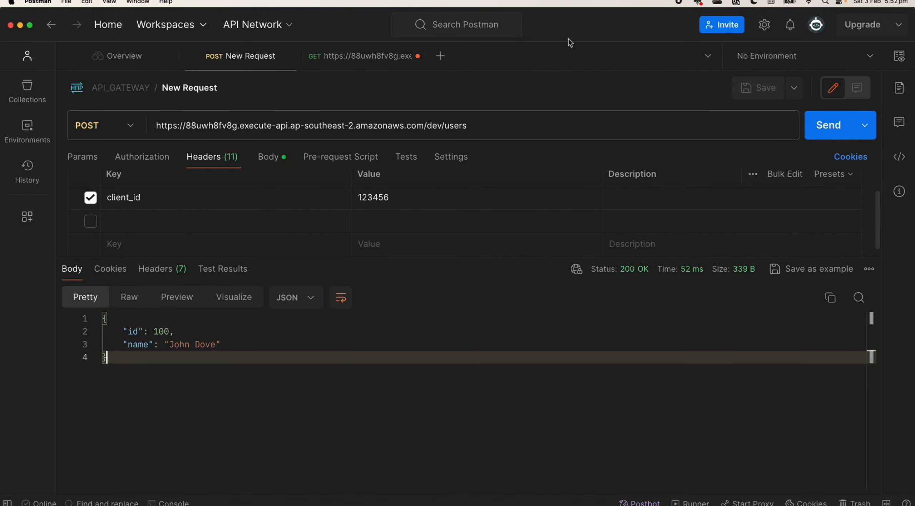
pyautogui.click(834, 133)
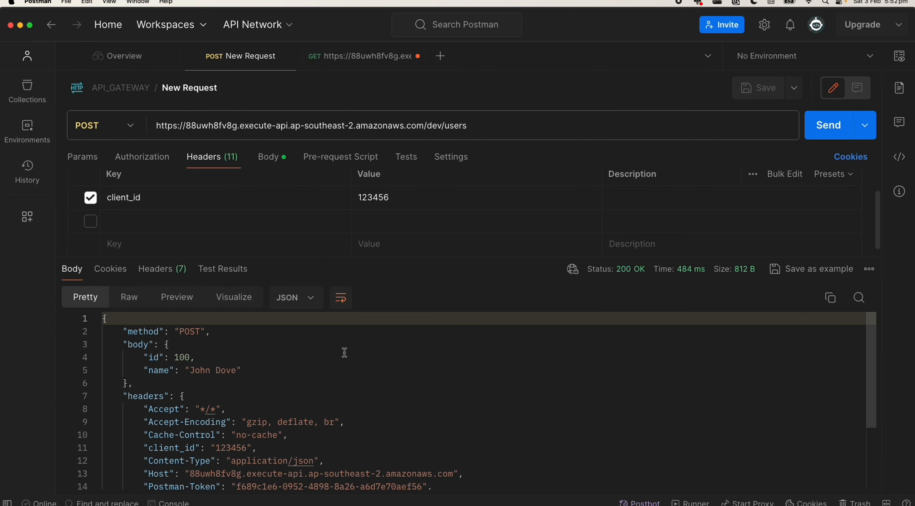
# Compare the returned body and headers with the JSON body and client_id header sent in the request
pyautogui.scroll(-2, 344, 353)
pyautogui.scroll(2, 344, 353)
pyautogui.click(269, 157)
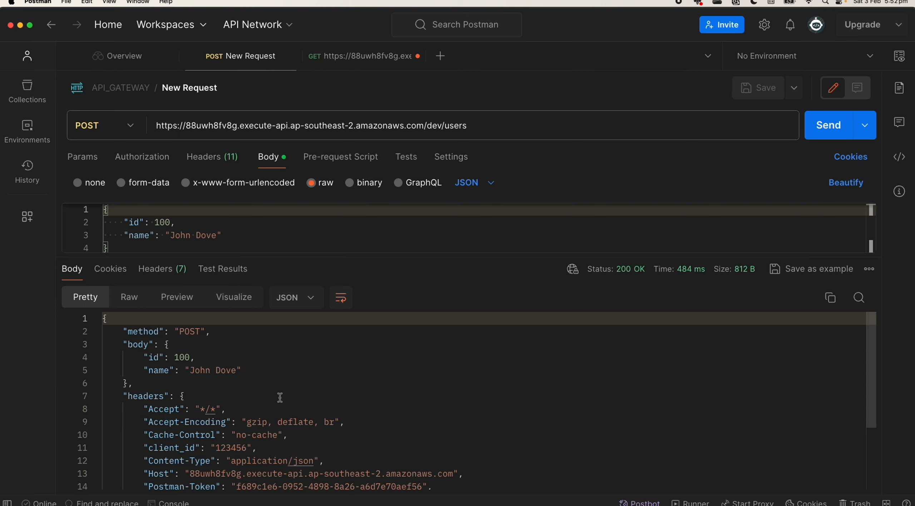
pyautogui.moveTo(123, 344); pyautogui.dragTo(149, 389)
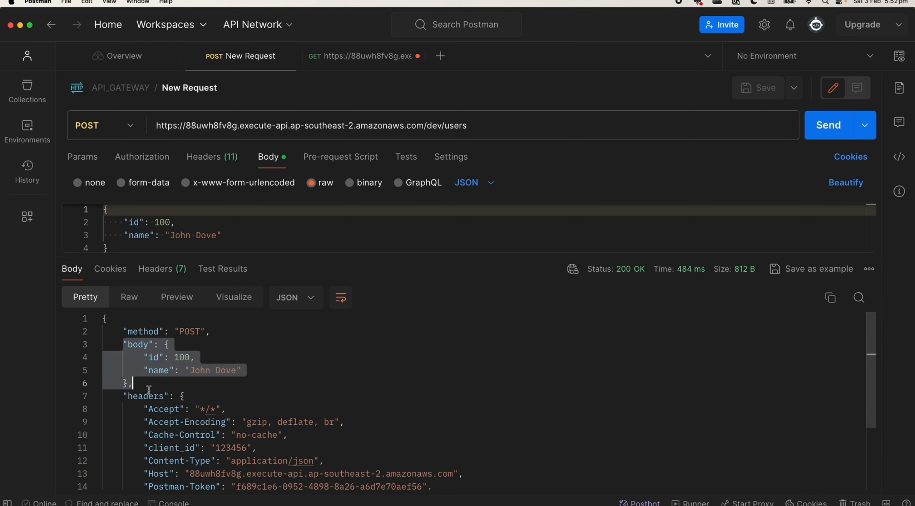
pyautogui.scroll(-3, 150, 389)
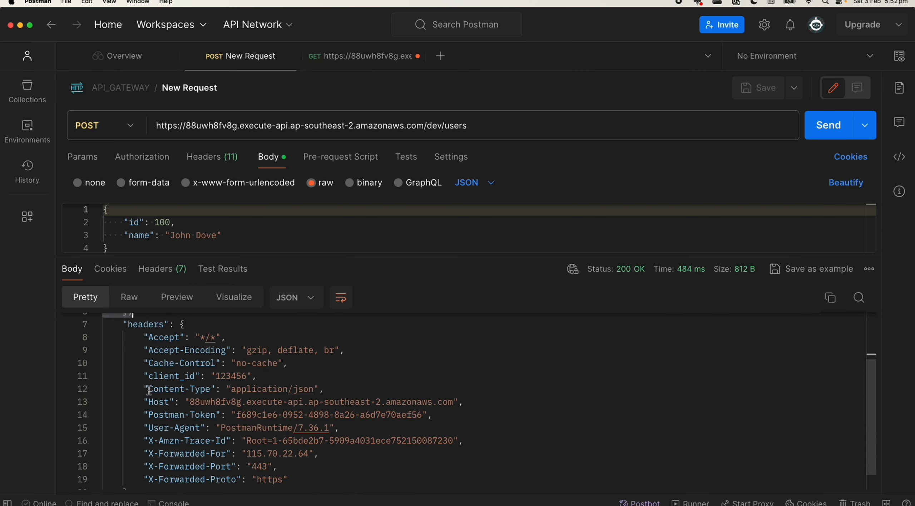
pyautogui.click(215, 158)
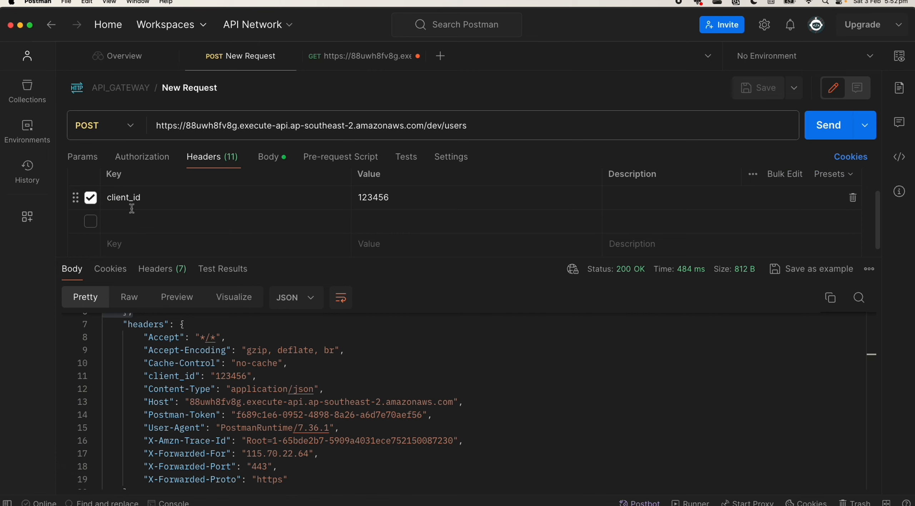
pyautogui.moveTo(142, 377); pyautogui.dragTo(258, 376)
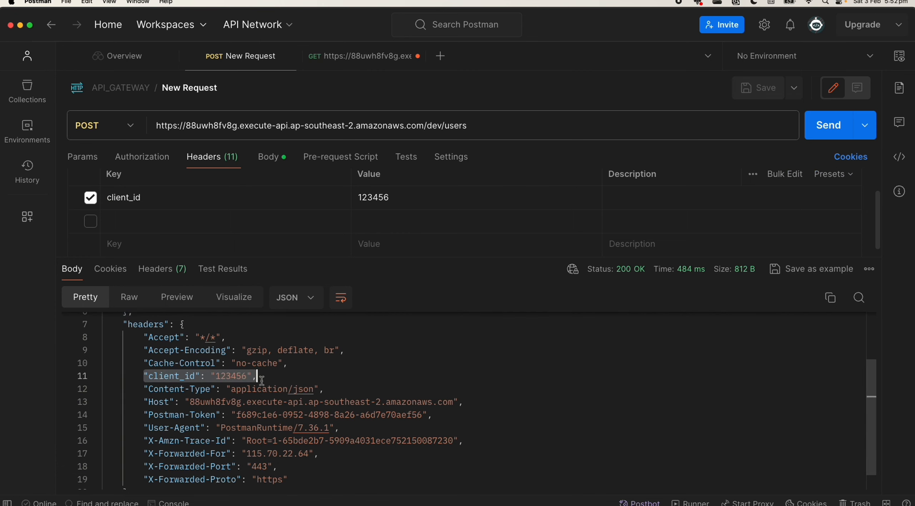
# Add a request header cleient_id2 with the value 66666 and resend the POST request
pyautogui.click(90, 221)
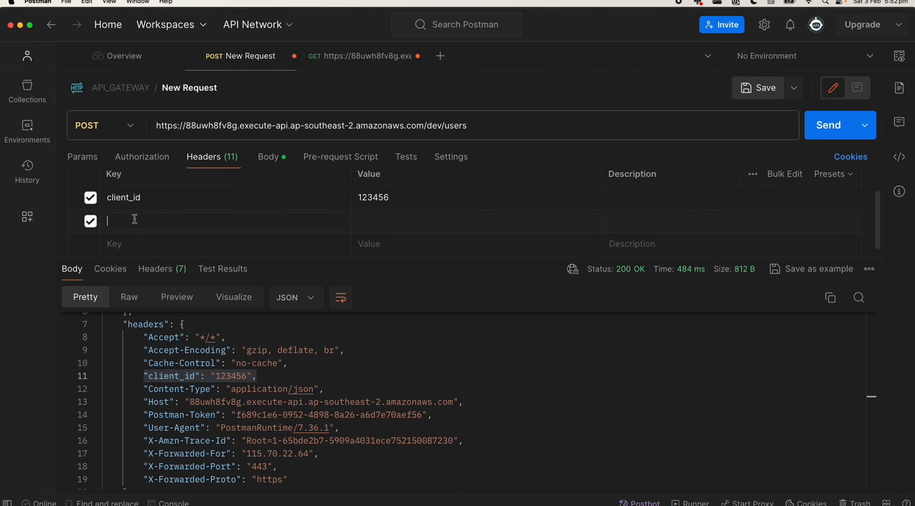
pyautogui.click(135, 219)
pyautogui.write('cleient_id2')
pyautogui.click(395, 224)
pyautogui.write('66666')
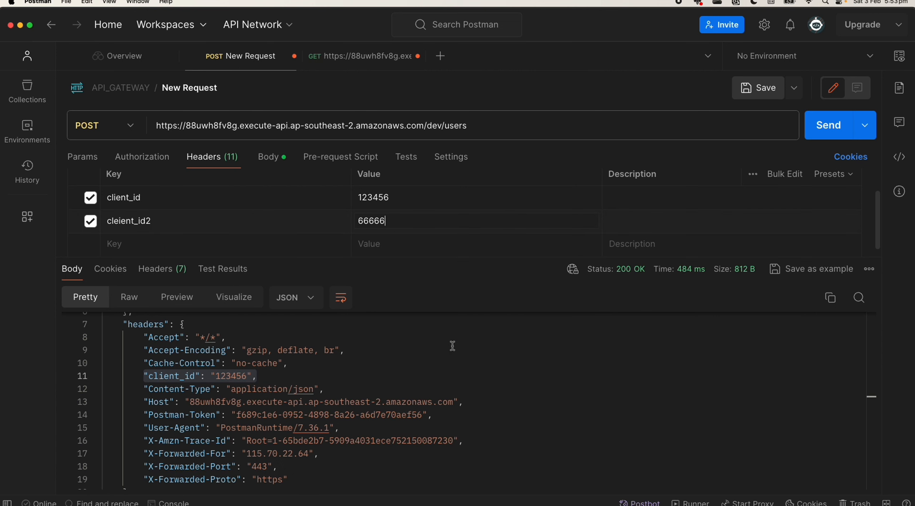
pyautogui.click(827, 133)
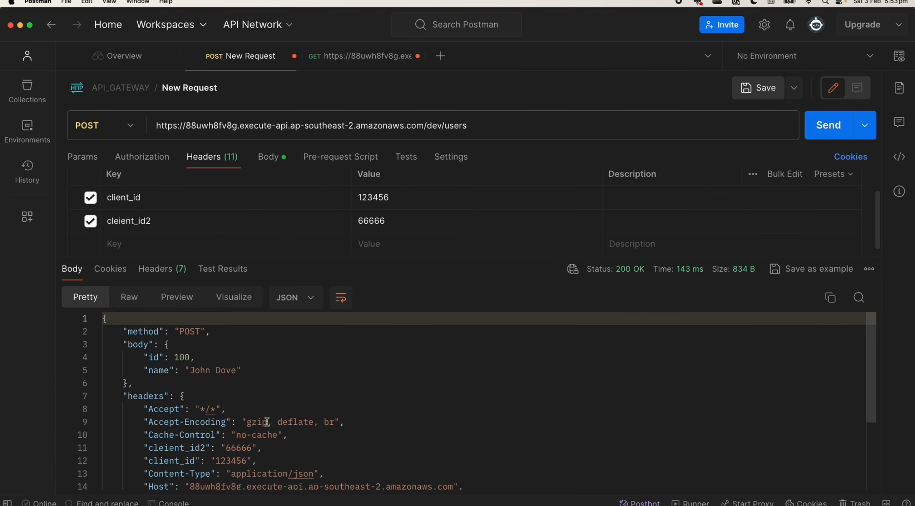
# Examine the cleient_id2 and client_id entries in the response's headers object
pyautogui.scroll(-3, 250, 394)
pyautogui.moveTo(141, 374); pyautogui.dragTo(262, 384)
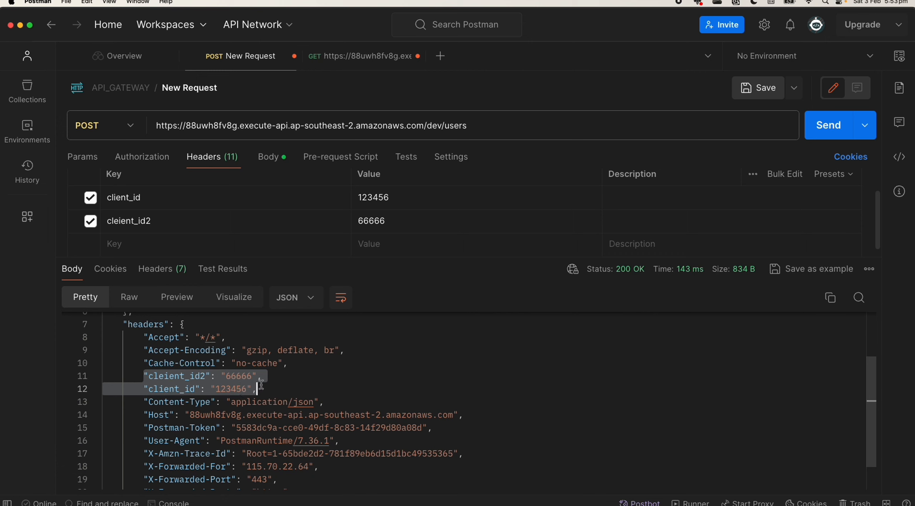
pyautogui.click(294, 385)
pyautogui.click(294, 378)
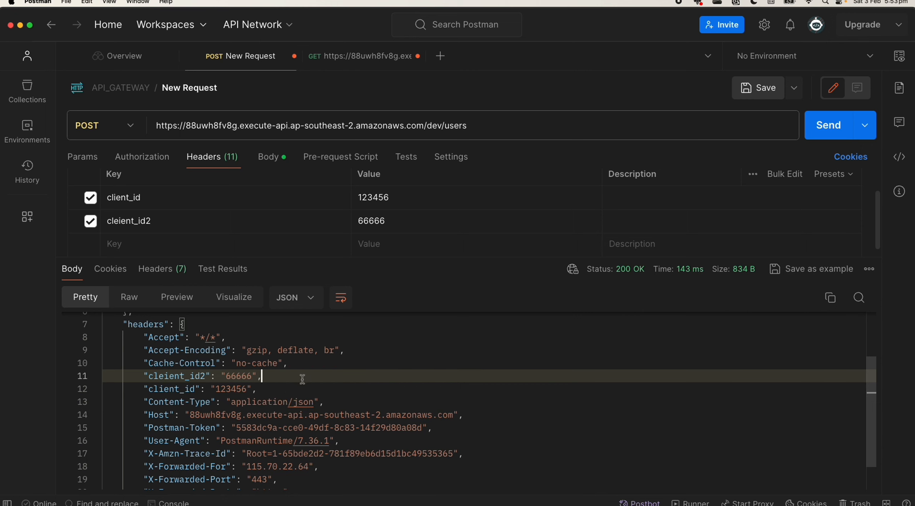
pyautogui.moveTo(143, 376); pyautogui.dragTo(271, 388)
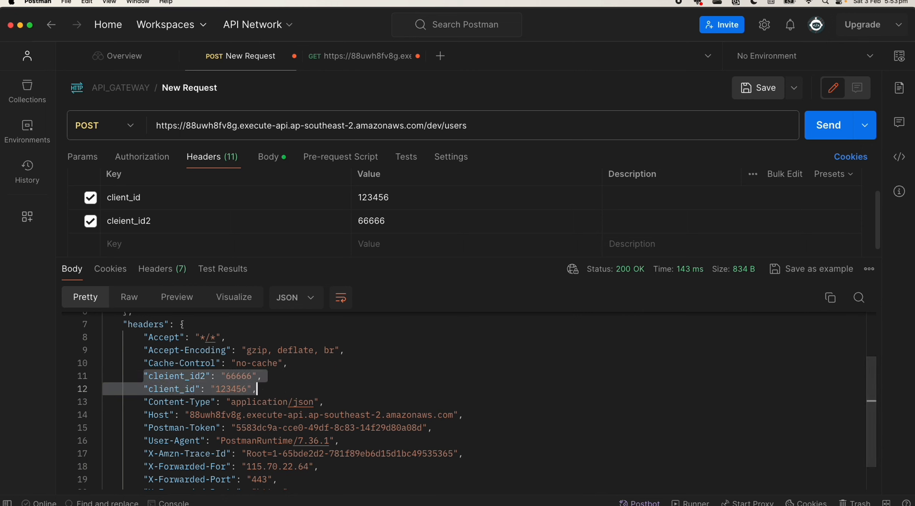
# Switch to the API Gateway console and open the /users POST integration request for editing, with its mapping templates expanded
pyautogui.press('super+Tab')
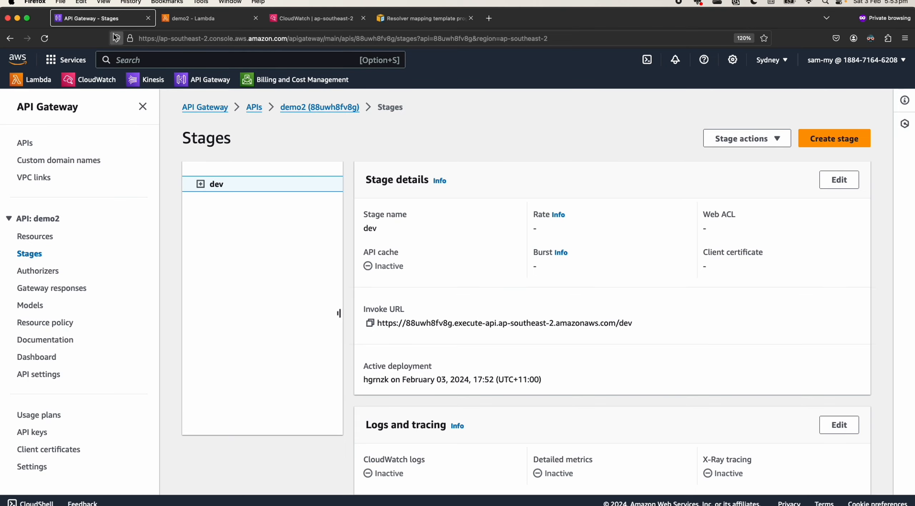
pyautogui.click(38, 237)
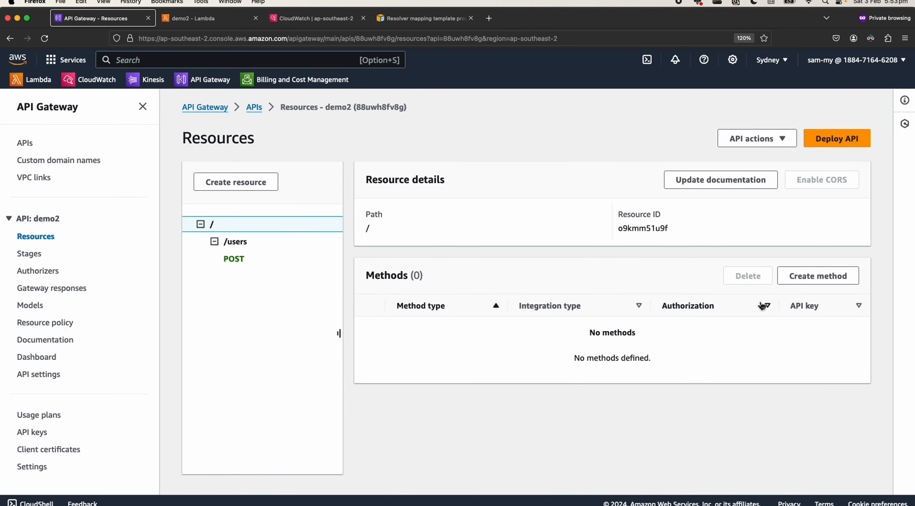
pyautogui.click(234, 259)
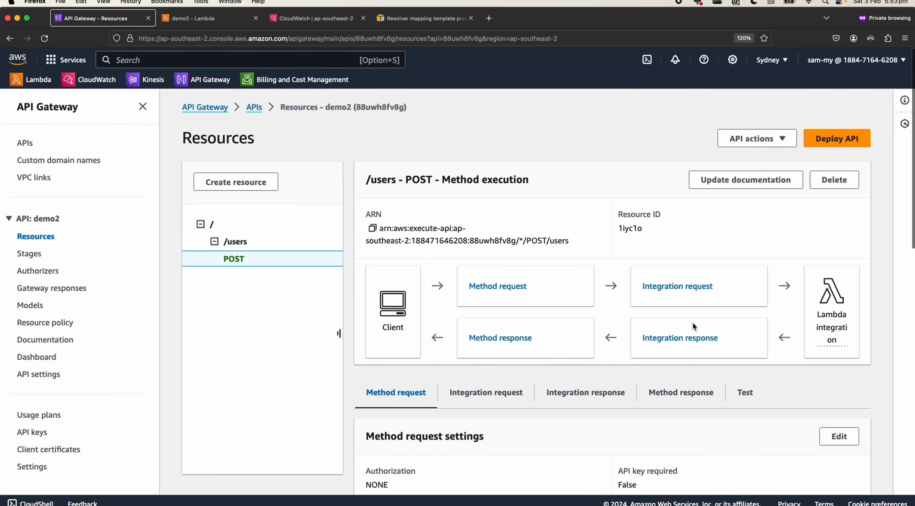
pyautogui.click(686, 287)
pyautogui.scroll(-5, 844, 310)
pyautogui.click(839, 321)
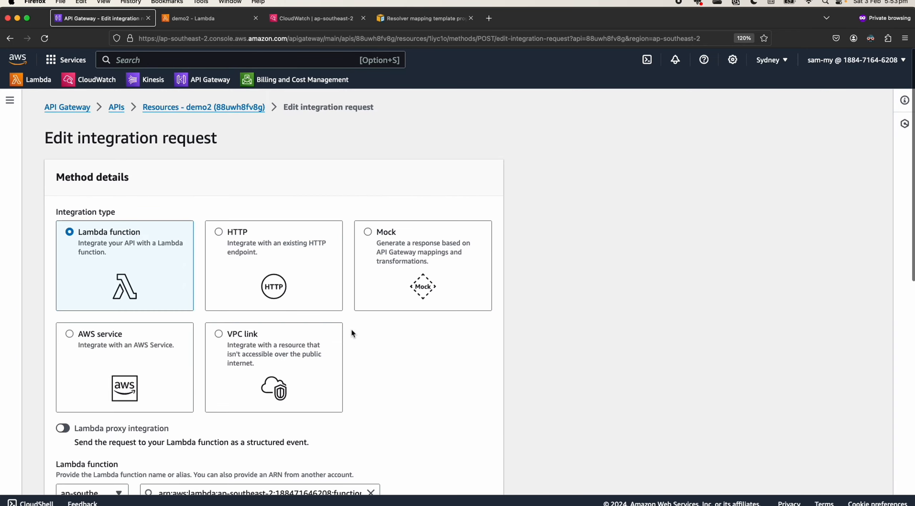
pyautogui.scroll(-12, 352, 332)
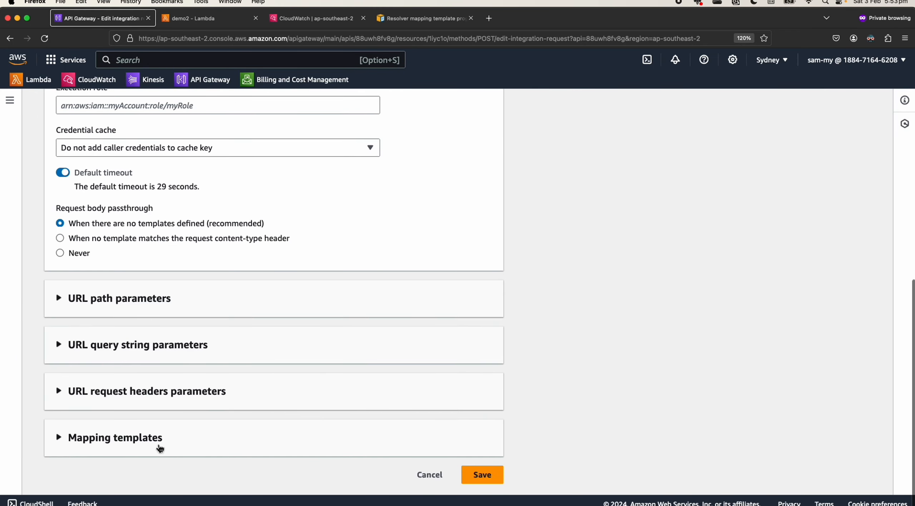
pyautogui.click(160, 448)
pyautogui.scroll(-8, 159, 390)
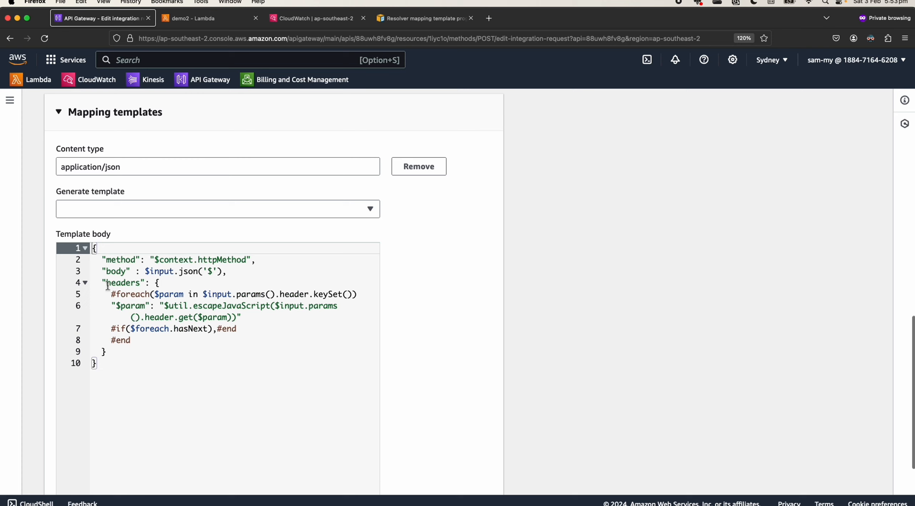
# Examine the #foreach loop and its hasNext condition in the application/json template body
pyautogui.moveTo(103, 294); pyautogui.dragTo(145, 339)
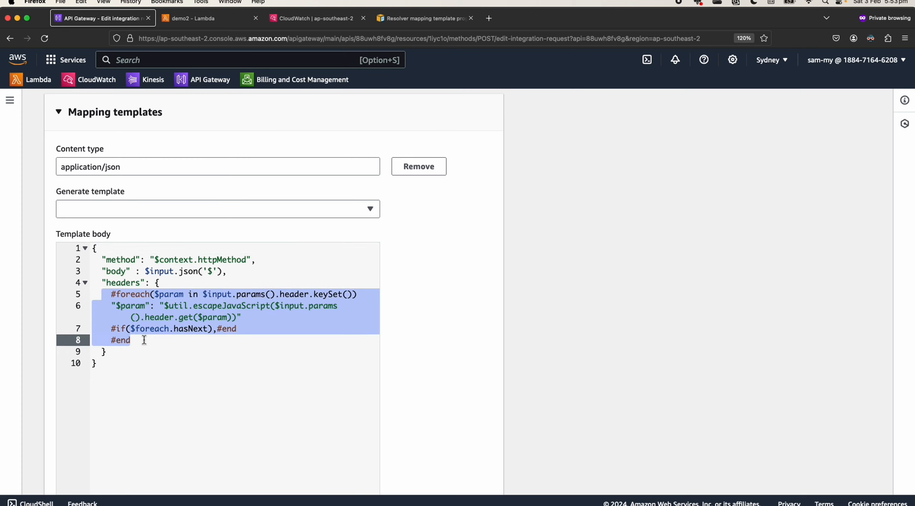
pyautogui.click(173, 329)
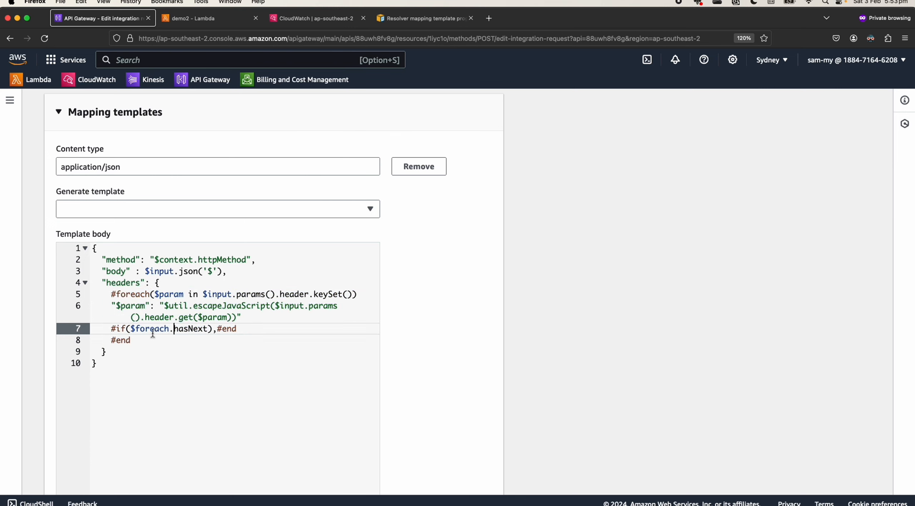
pyautogui.moveTo(106, 294); pyautogui.dragTo(148, 333)
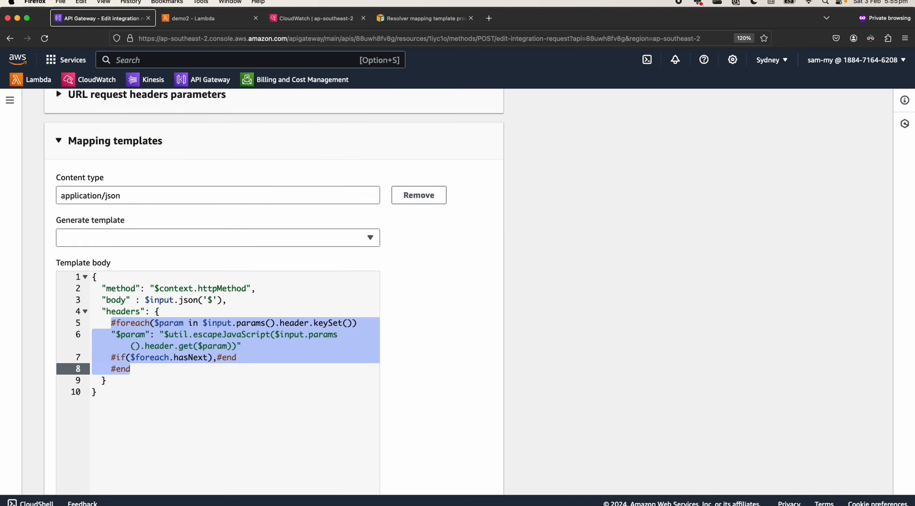
pyautogui.click(208, 357)
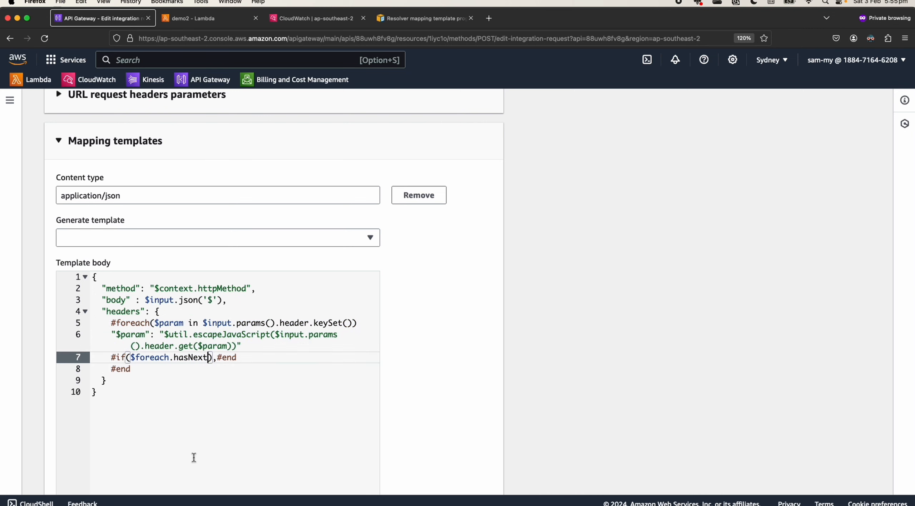
# Delete the "method" line from the mapping template body
pyautogui.moveTo(98, 288); pyautogui.dragTo(293, 292)
pyautogui.press('BackSpace')
pyautogui.press('BackSpace')
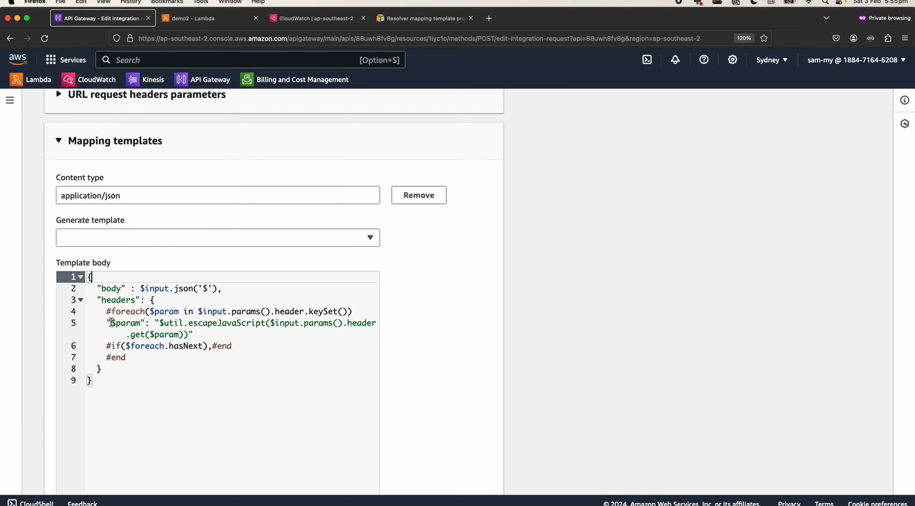
# Disable the cleient_id2 header of the Postman request and return to the template editor in the browser
pyautogui.moveTo(132, 331); pyautogui.dragTo(149, 356)
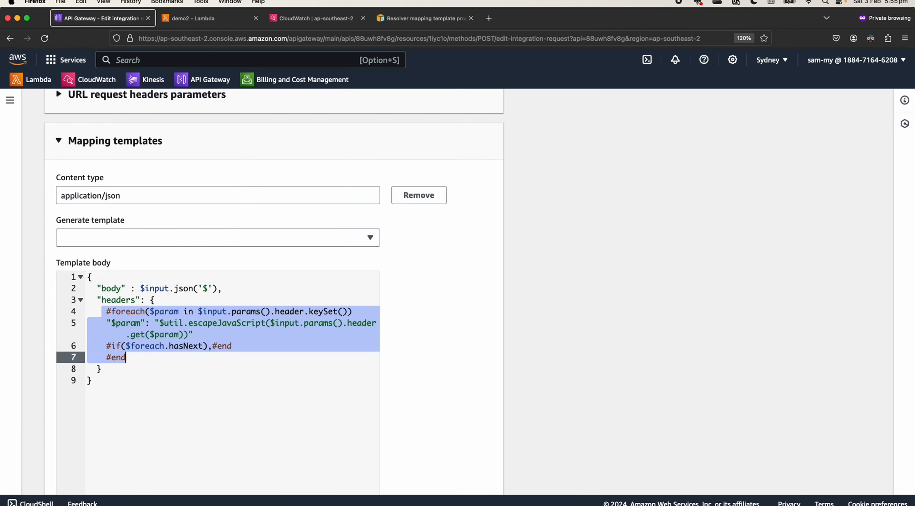
pyautogui.press('super+Tab')
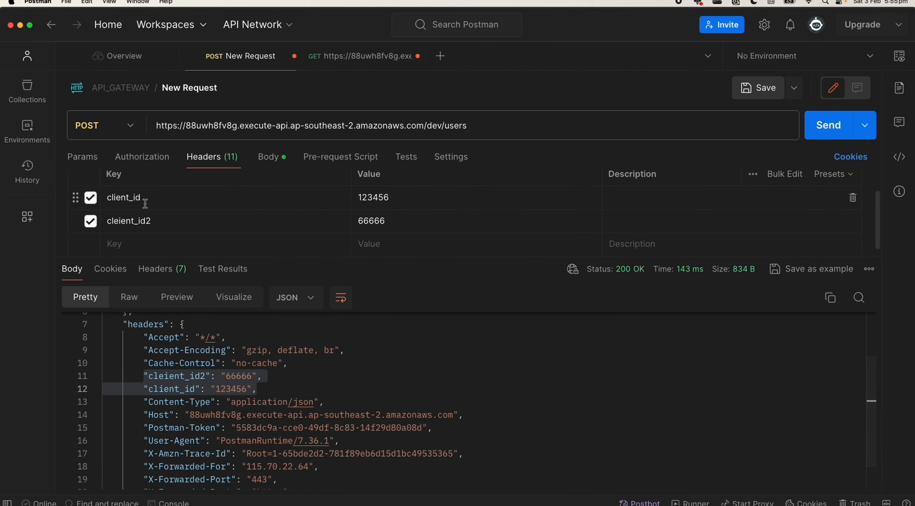
pyautogui.click(91, 223)
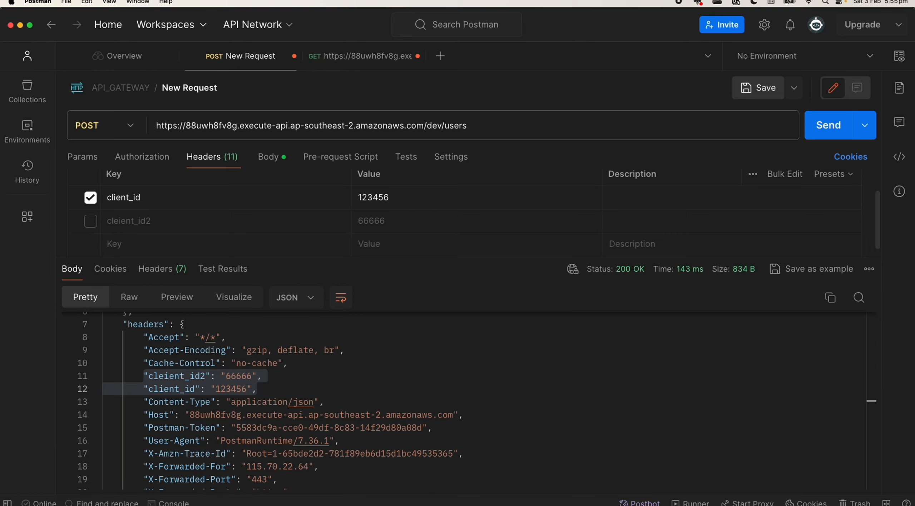
pyautogui.press('super+Tab')
# Replace the #foreach block inside "headers" with the entry "test-id" : "$input.params().header.get("client_id")"
pyautogui.click(198, 368)
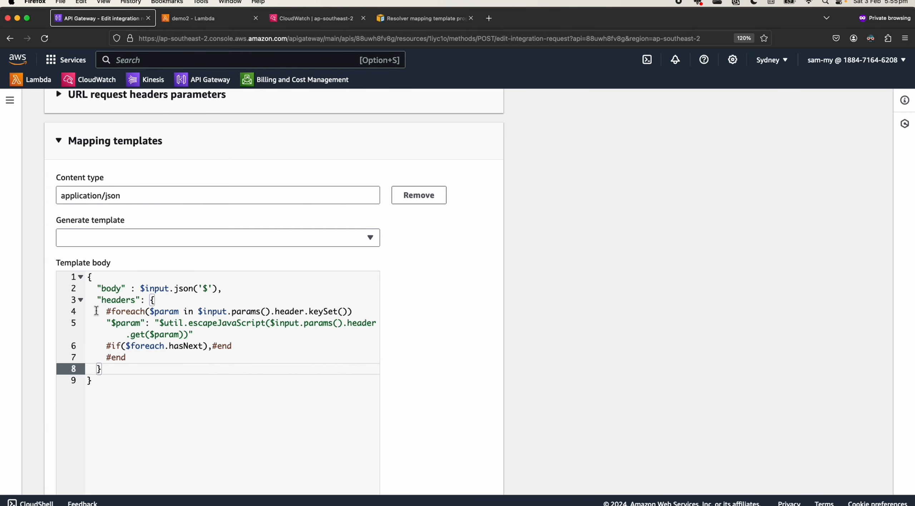
pyautogui.moveTo(97, 311); pyautogui.dragTo(143, 355)
pyautogui.press('BackSpace')
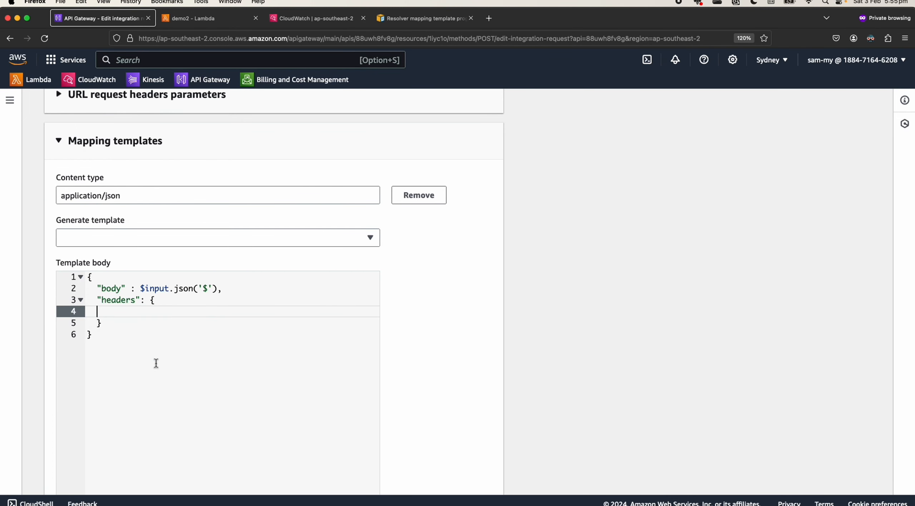
pyautogui.press('Tab')
pyautogui.press('Tab')
pyautogui.write('"test-id" : "$input.params().header.get("client_id")"')
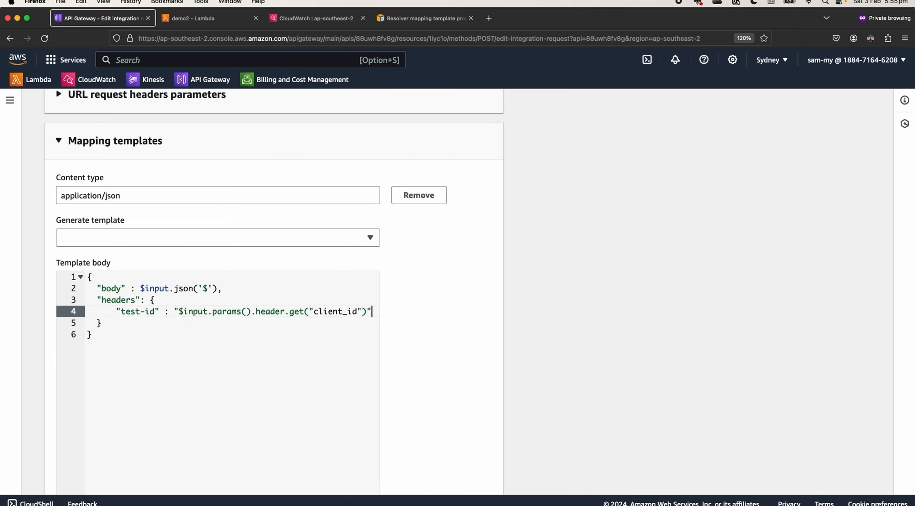
# Rename the "test-id" key inside "headers" of the mapping template body to "test_id1"
pyautogui.click(159, 312)
pyautogui.moveTo(155, 312); pyautogui.dragTo(120, 313)
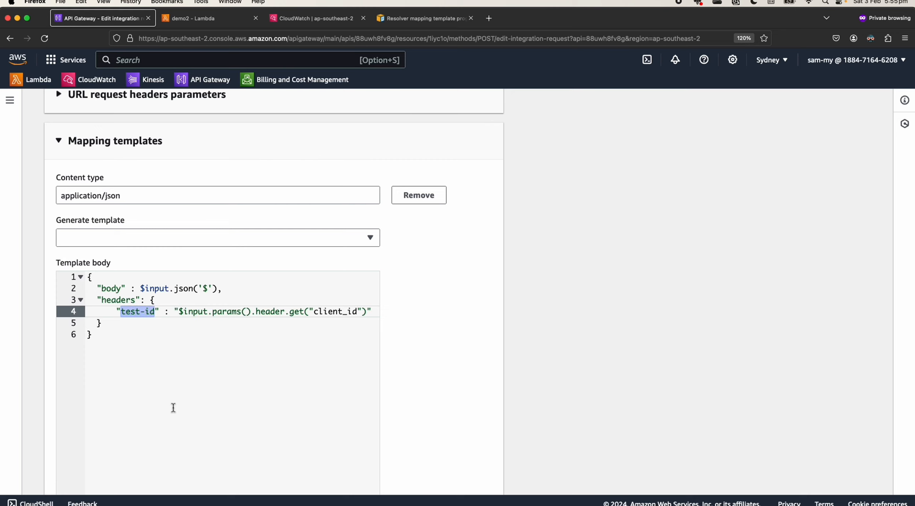
pyautogui.press('BackSpace')
pyautogui.write('cliebnt')
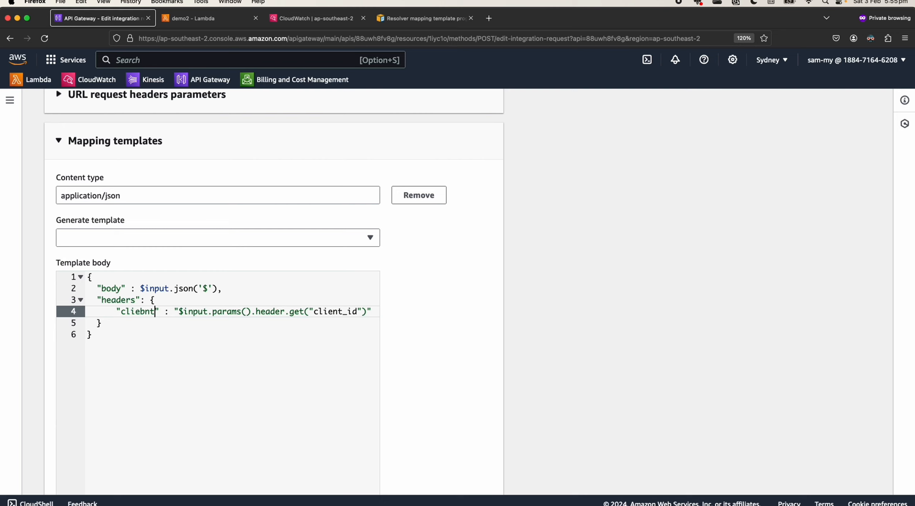
pyautogui.press('BackSpace')
pyautogui.press('BackSpace')
pyautogui.press('BackSpace')
pyautogui.write('nt_id')
pyautogui.press('BackSpace')
pyautogui.press('BackSpace')
pyautogui.press('BackSpace')
pyautogui.press('BackSpace')
pyautogui.press('BackSpace')
pyautogui.press('BackSpace')
pyautogui.press('BackSpace')
pyautogui.press('BackSpace')
pyautogui.press('BackSpace')
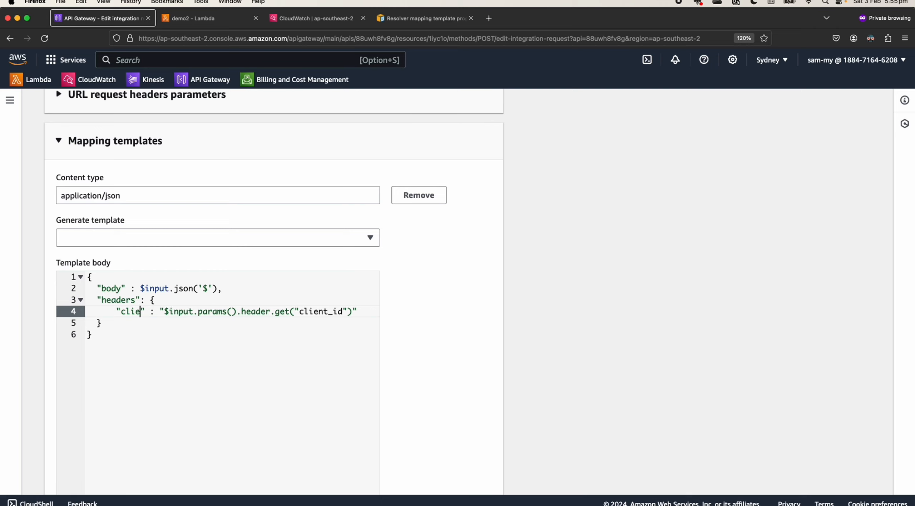
pyautogui.write('test_id1')
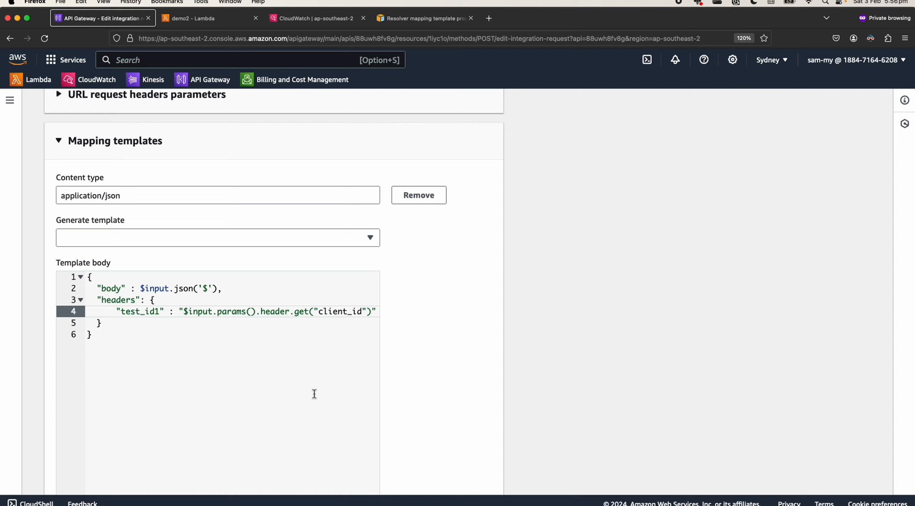
# Review the client_id mapping in the template body and save the integration request
pyautogui.click(187, 333)
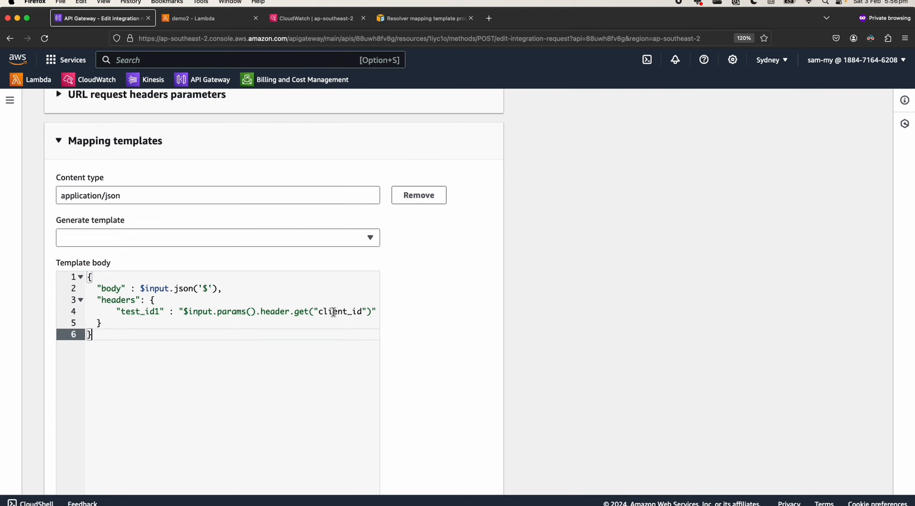
pyautogui.doubleClick(347, 314)
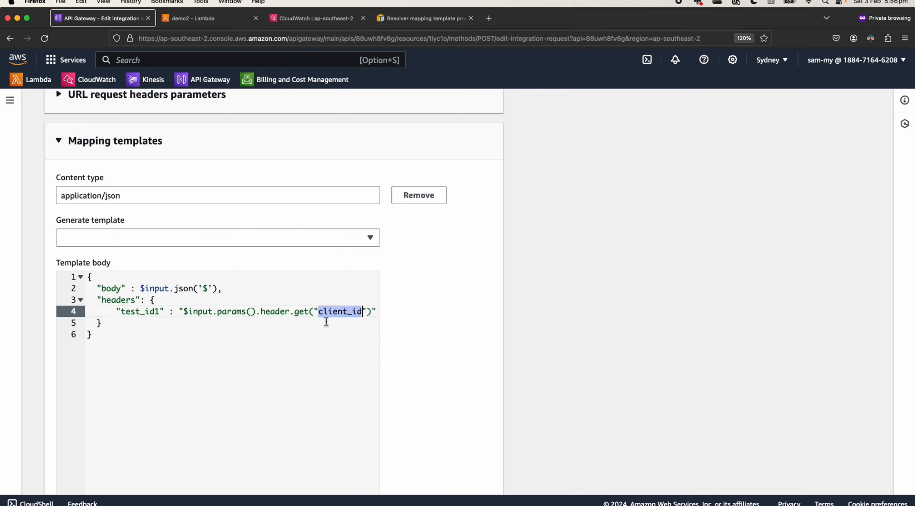
pyautogui.click(142, 314)
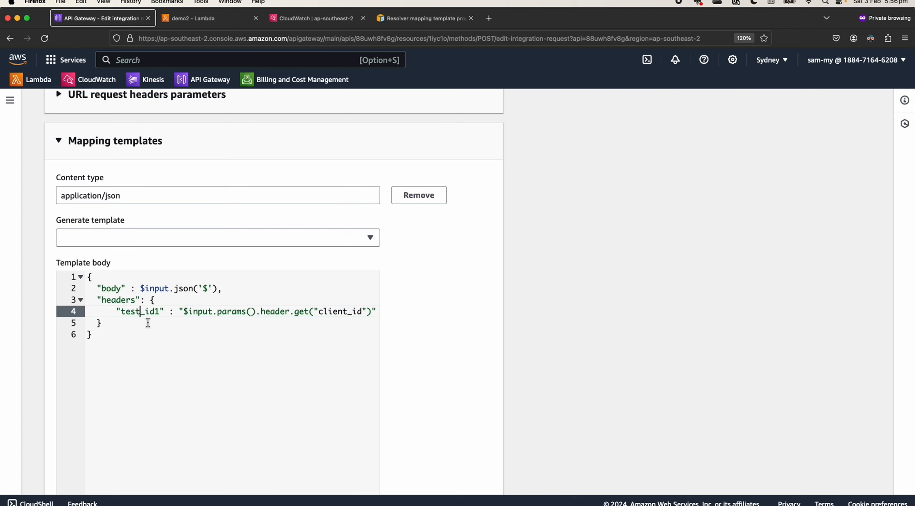
pyautogui.click(226, 338)
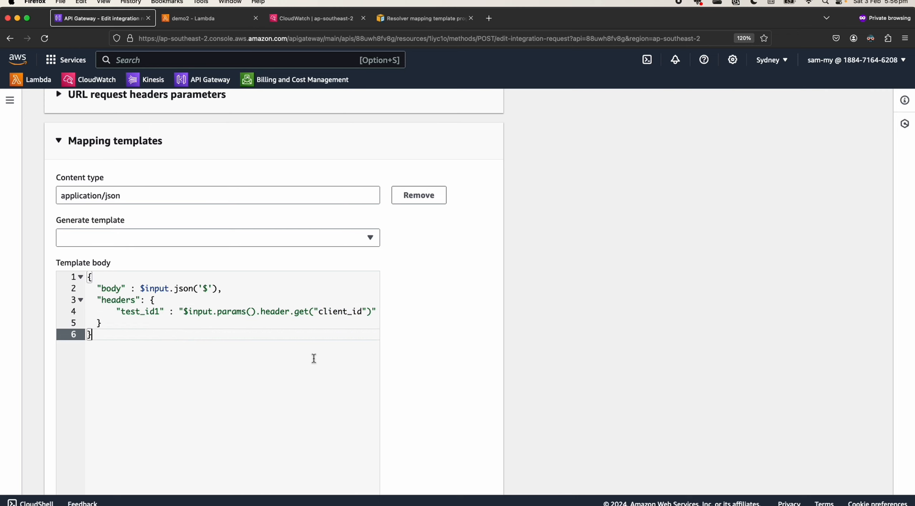
pyautogui.scroll(-1, 286, 354)
pyautogui.scroll(-2, 249, 349)
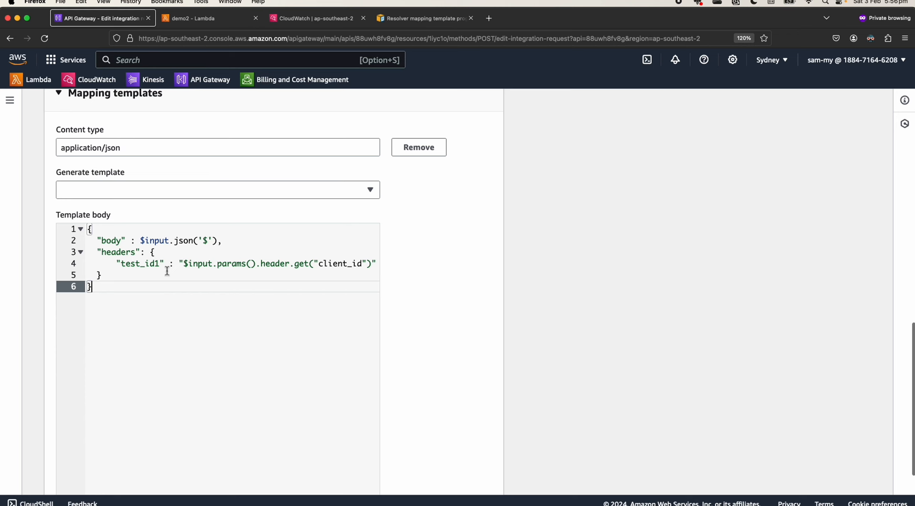
pyautogui.click(363, 264)
pyautogui.scroll(-5, 268, 313)
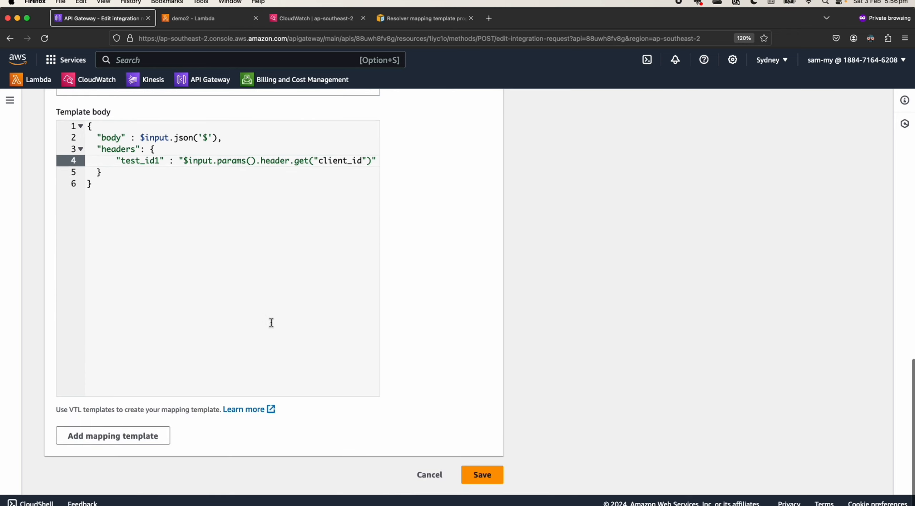
pyautogui.click(491, 474)
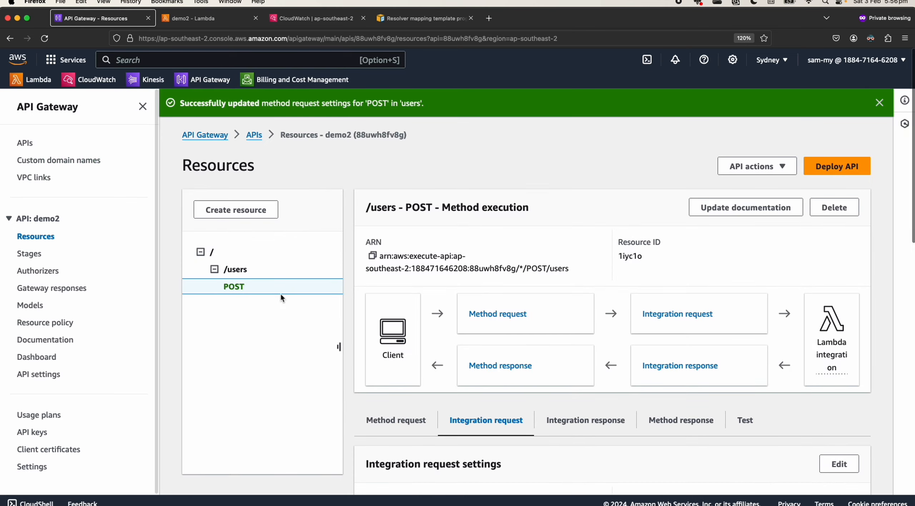
# Deploy the demo2 API to the dev stage
pyautogui.click(833, 165)
pyautogui.click(415, 277)
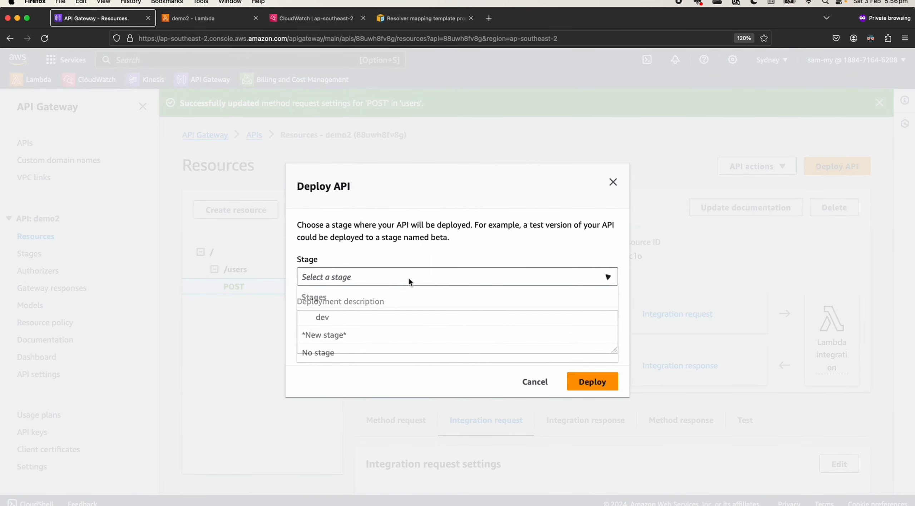
pyautogui.click(363, 317)
pyautogui.click(593, 381)
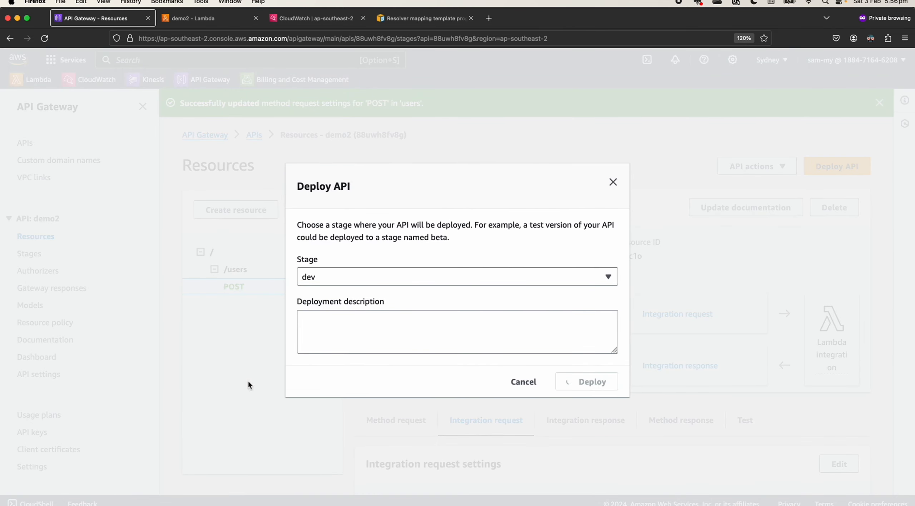
pyautogui.scroll(-1, 248, 381)
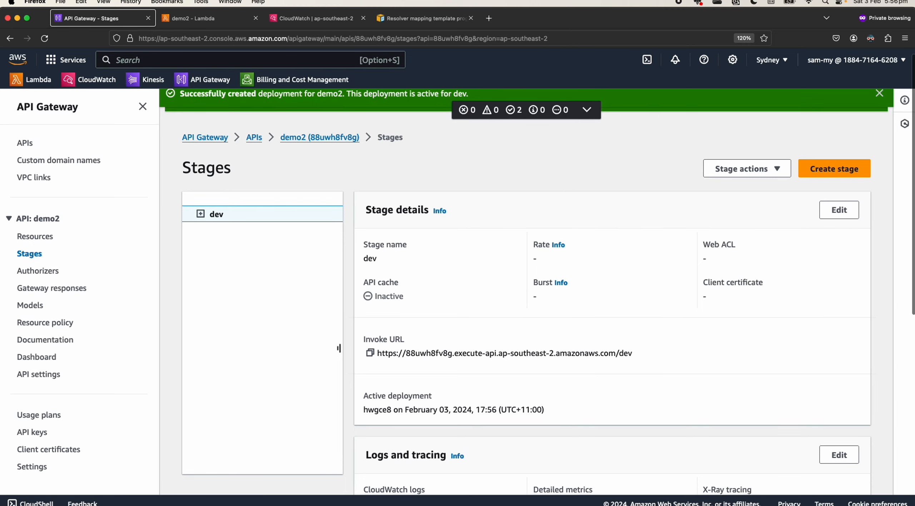
# Switch to Postman, review the previous response's headers, and resend the POST request to /dev/users
pyautogui.press('super+Tab')
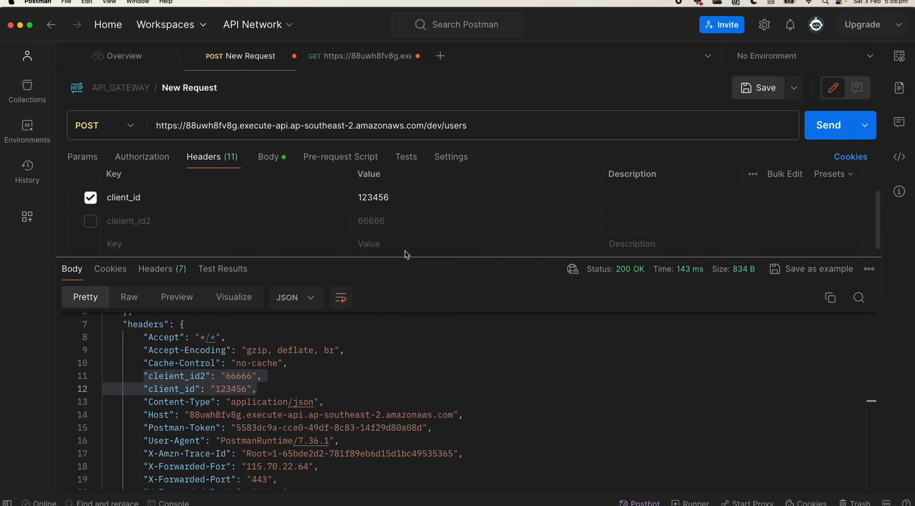
pyautogui.scroll(3, 176, 383)
pyautogui.scroll(-3, 176, 383)
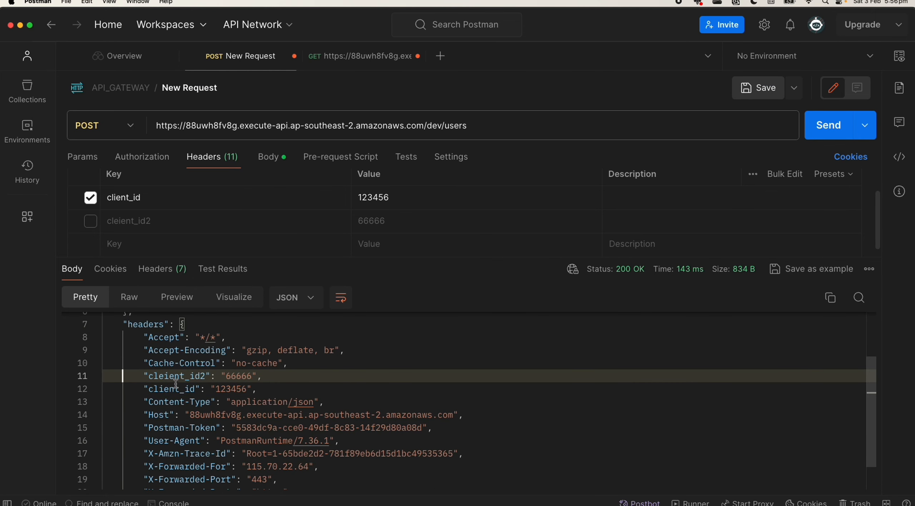
pyautogui.scroll(3, 175, 383)
pyautogui.moveTo(122, 344); pyautogui.dragTo(269, 424)
pyautogui.scroll(-2, 138, 389)
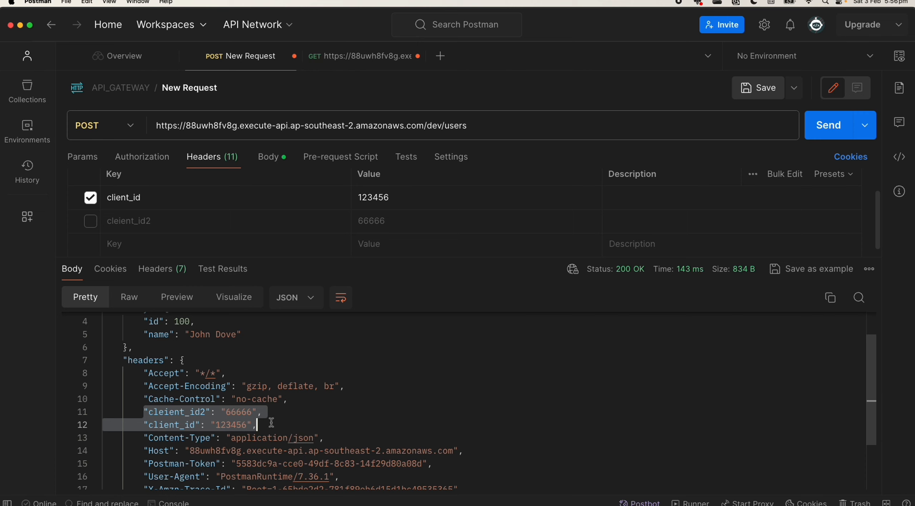
pyautogui.click(270, 422)
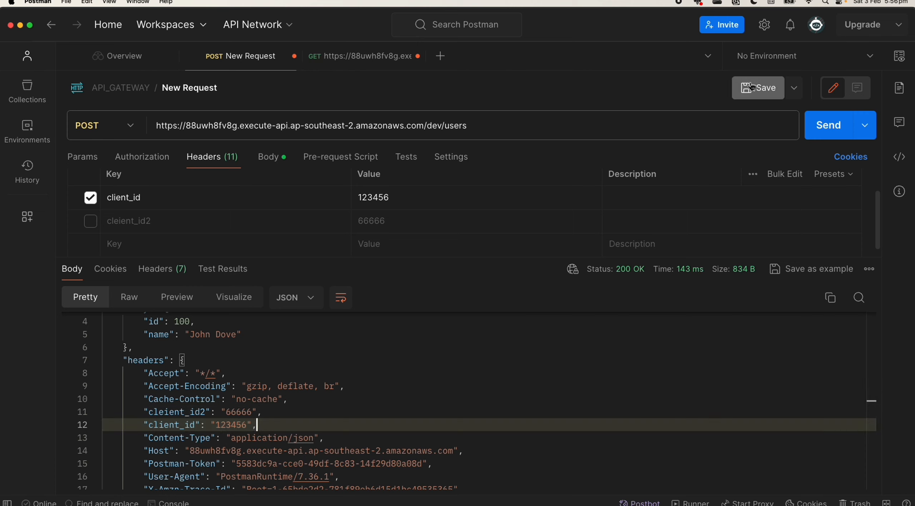
pyautogui.click(828, 133)
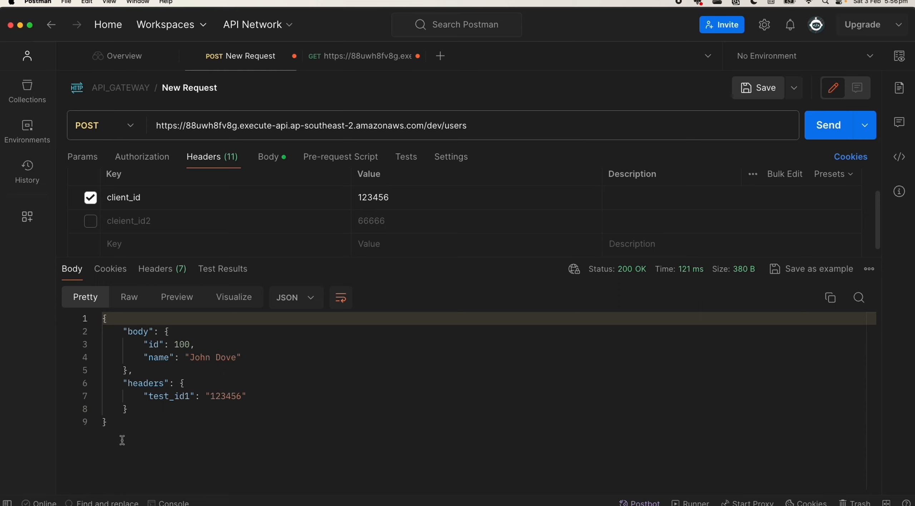
# Examine the body and the test_id1 header in the new response against the client_id request header
pyautogui.moveTo(121, 441); pyautogui.dragTo(90, 318)
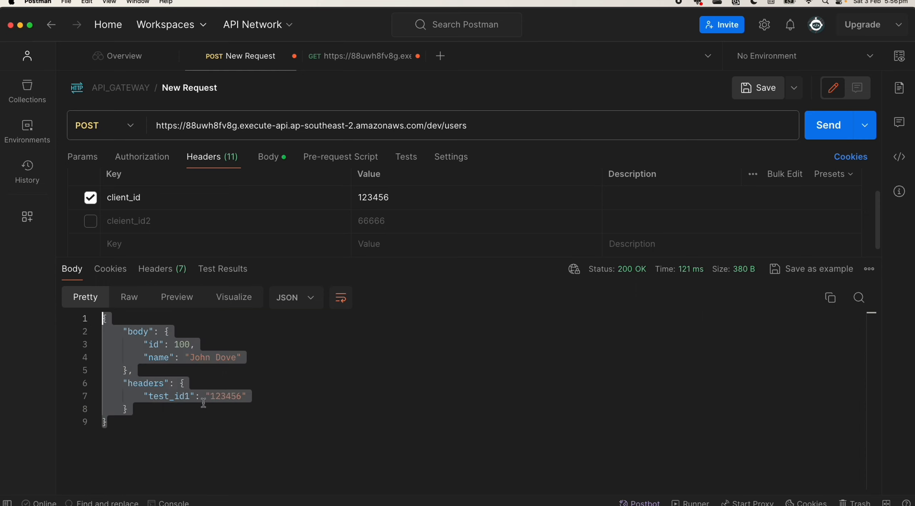
pyautogui.click(126, 407)
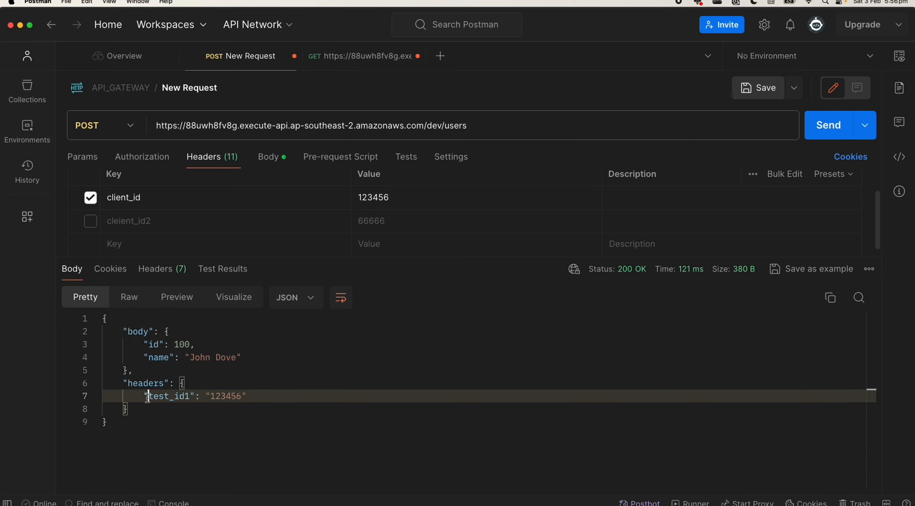
pyautogui.moveTo(148, 396); pyautogui.dragTo(214, 397)
pyautogui.click(219, 407)
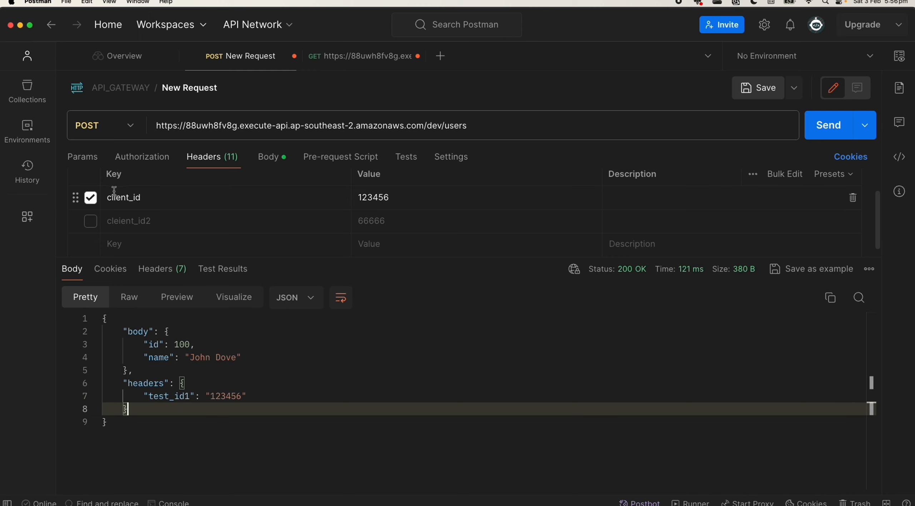
pyautogui.click(193, 421)
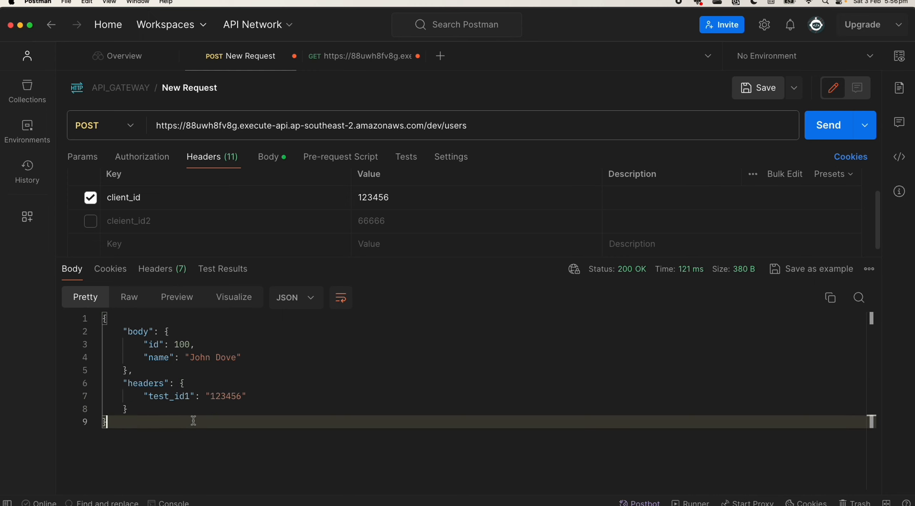
pyautogui.doubleClick(177, 397)
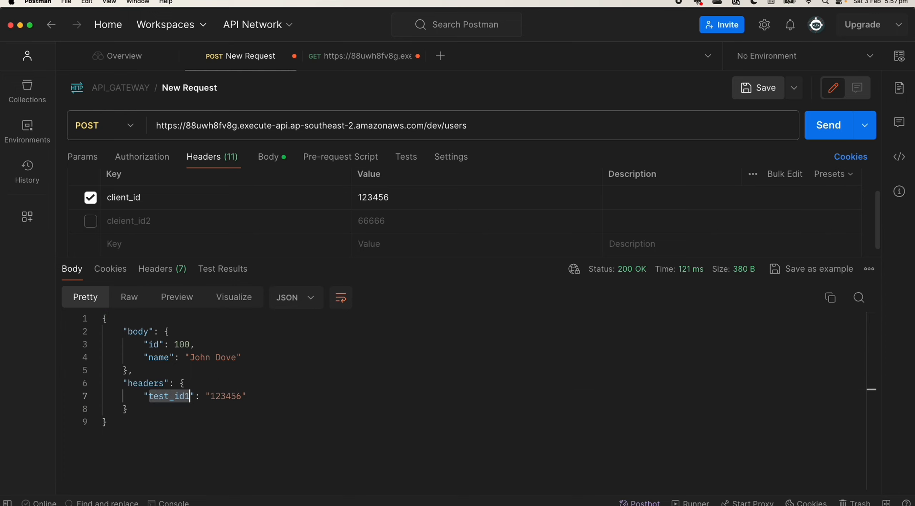
# Switch to CloudWatch in the browser, refresh the demo2 log streams, and inspect the newest event's body and headers
pyautogui.press('super+Tab')
pyautogui.click(333, 18)
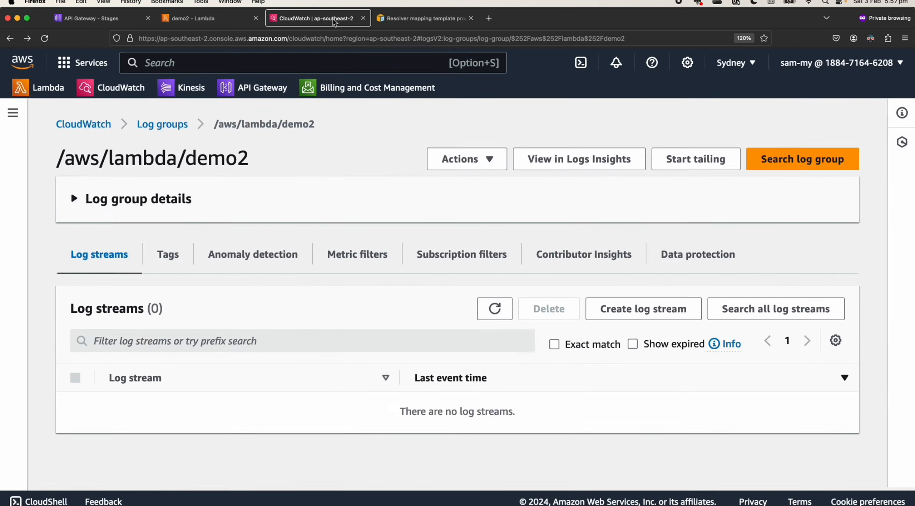
pyautogui.click(579, 258)
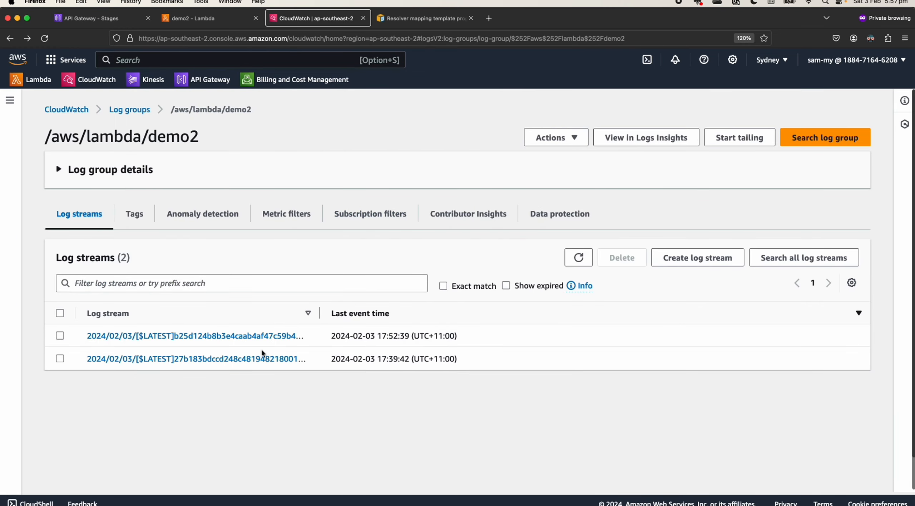
pyautogui.click(264, 339)
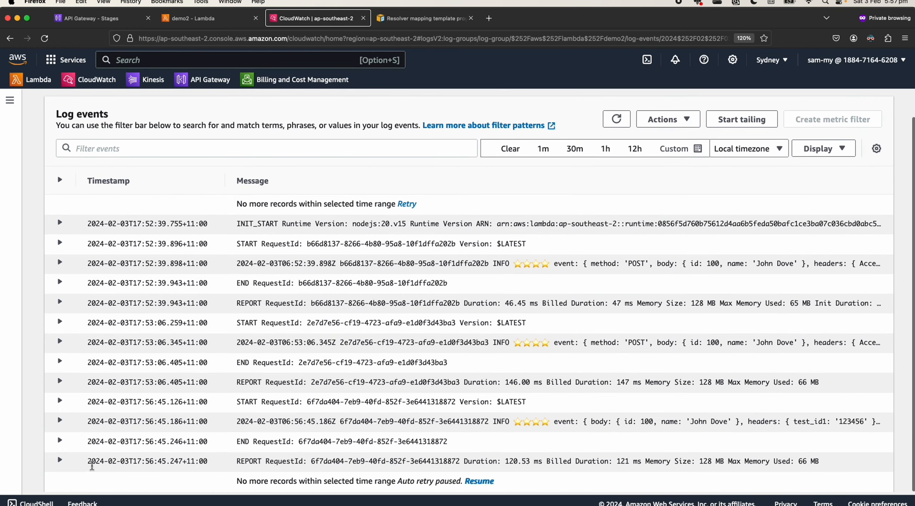
pyautogui.click(60, 421)
pyautogui.scroll(-2, 215, 415)
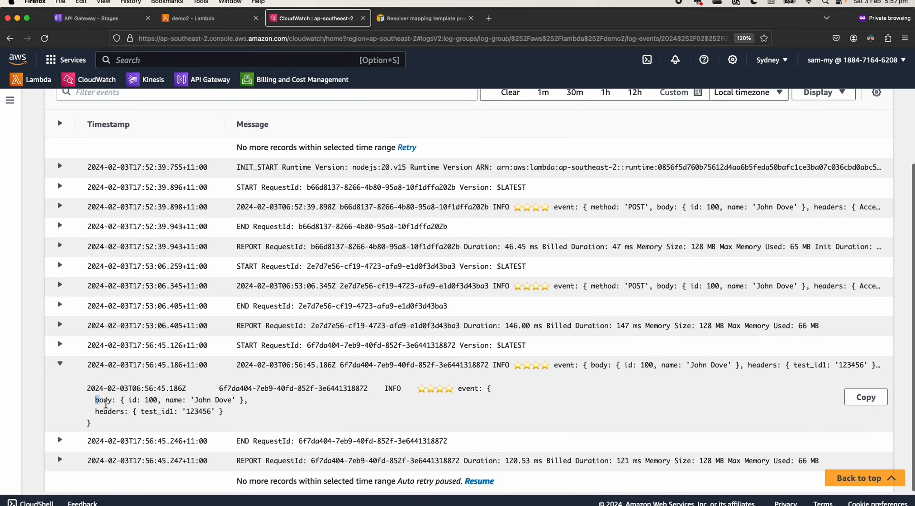
pyautogui.moveTo(95, 400); pyautogui.dragTo(246, 400)
pyautogui.doubleClick(163, 411)
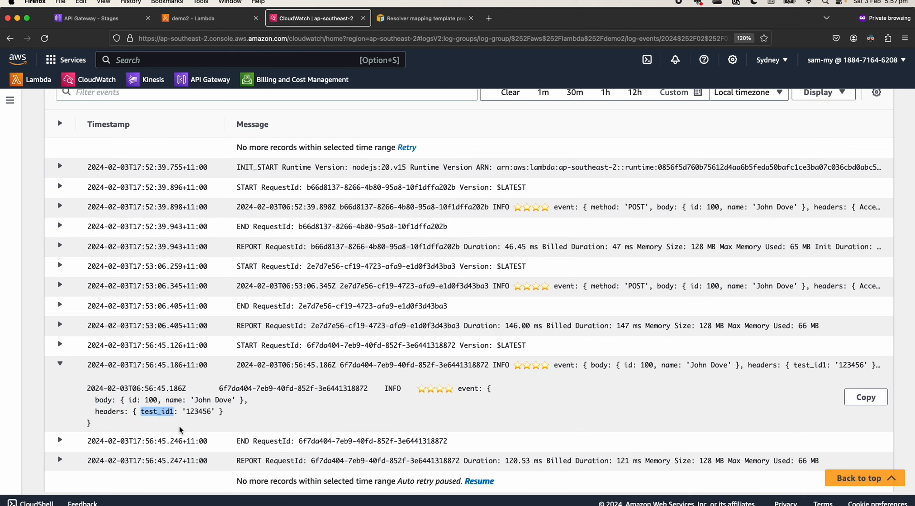
# Return to Postman and recheck the body and headers in the JSON response
pyautogui.press('super+Tab')
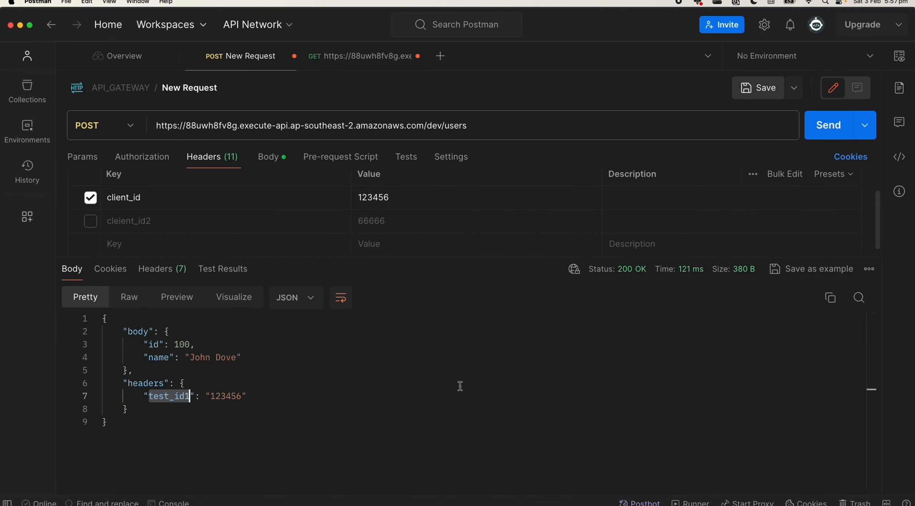
pyautogui.click(395, 356)
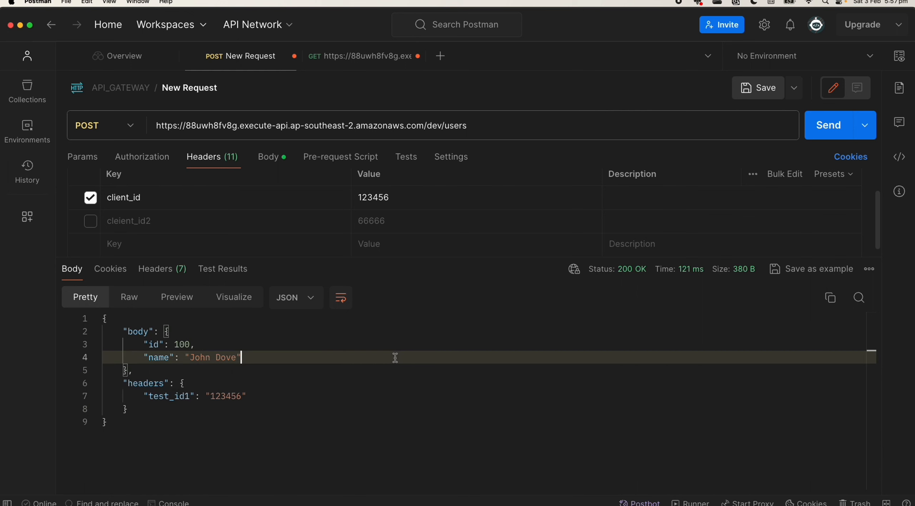
pyautogui.click(245, 396)
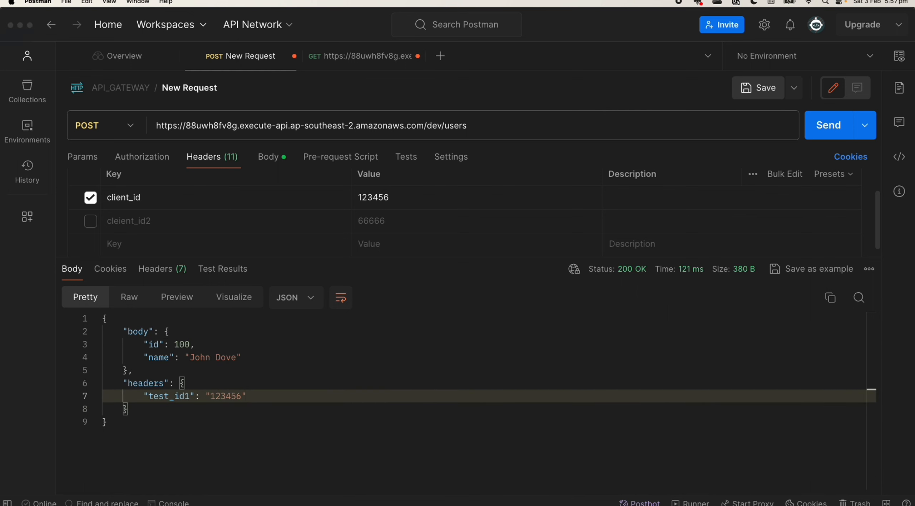
# Return to API Gateway in the browser and open the POST method of /users in the demo2 resources
pyautogui.press('super+Tab')
pyautogui.hotkey('ctrl', 'shift', 'Tab')
pyautogui.hotkey('ctrl', 'shift', 'Tab')
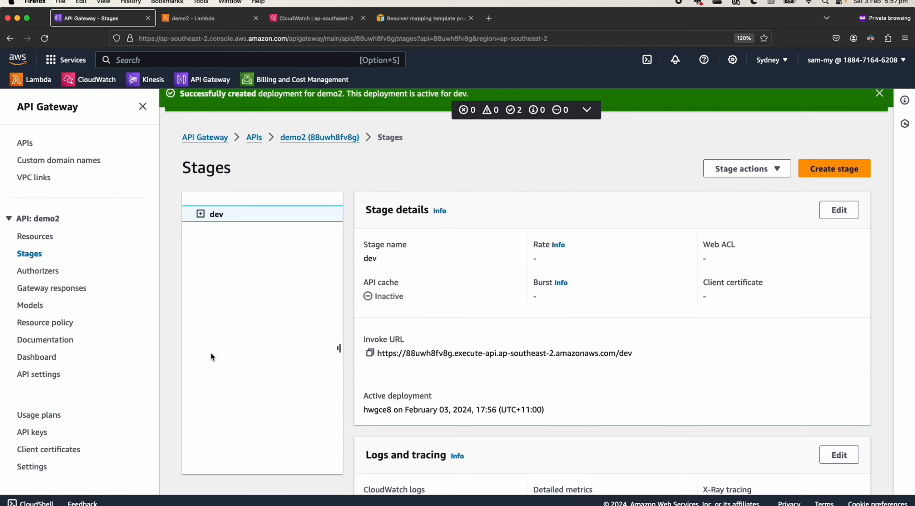
pyautogui.click(40, 237)
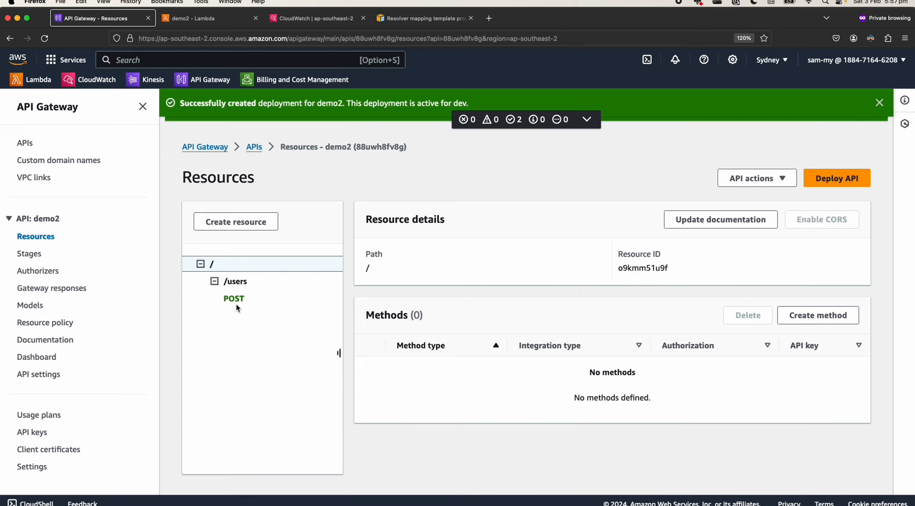
pyautogui.click(234, 299)
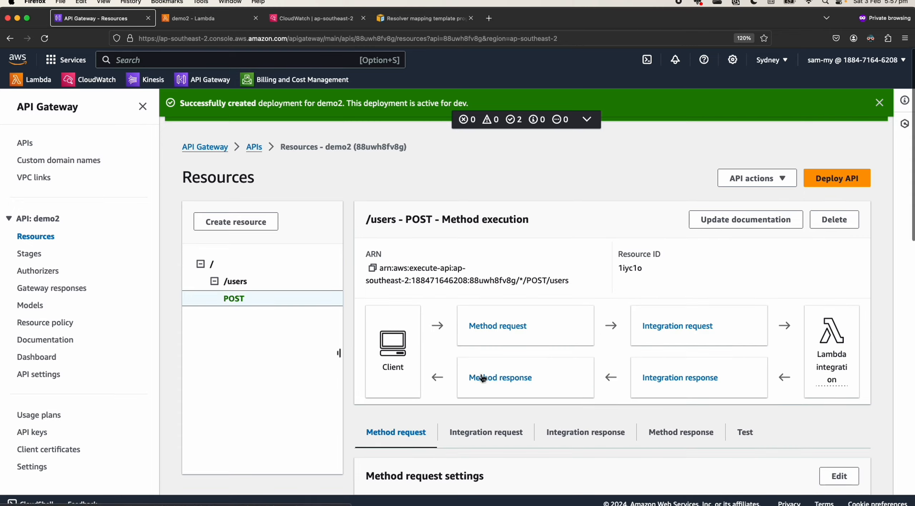
pyautogui.scroll(-2, 409, 390)
pyautogui.scroll(-1, 409, 389)
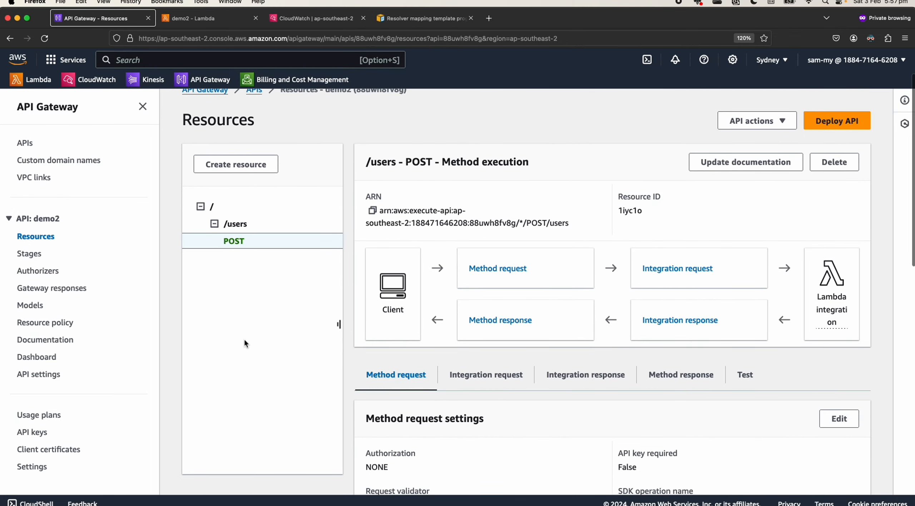
pyautogui.scroll(-1, 245, 339)
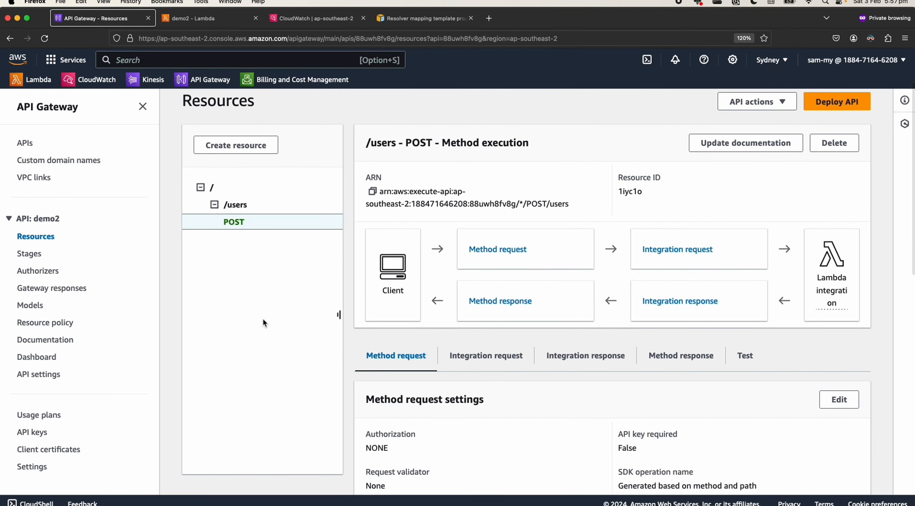
# Switch to Postman, disable the client_id header, and resend the POST request to /users to check test_id1 in the response
pyautogui.press('super+Tab')
pyautogui.press('super+Tab')
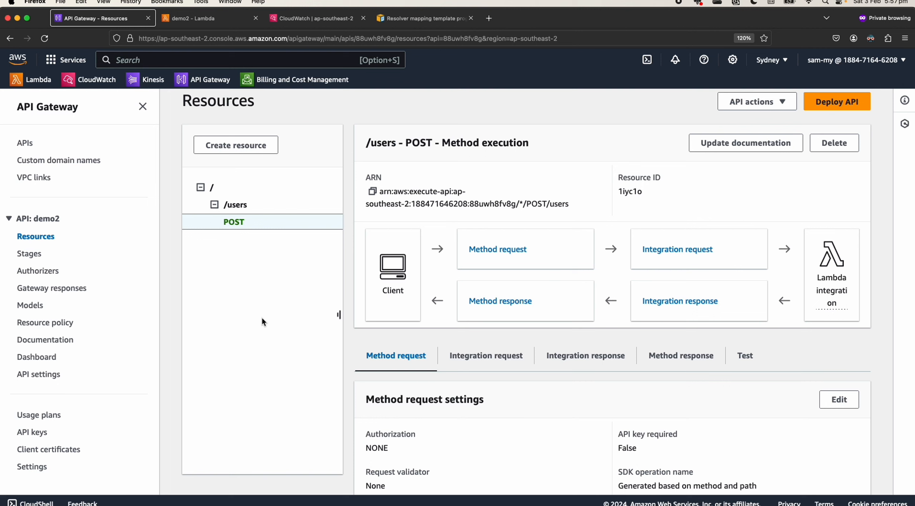
pyautogui.press('super+Tab')
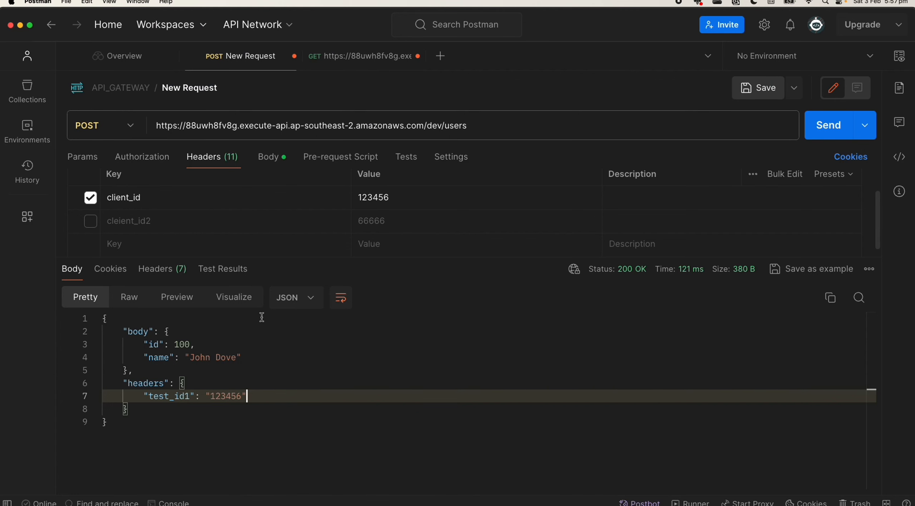
pyautogui.click(251, 353)
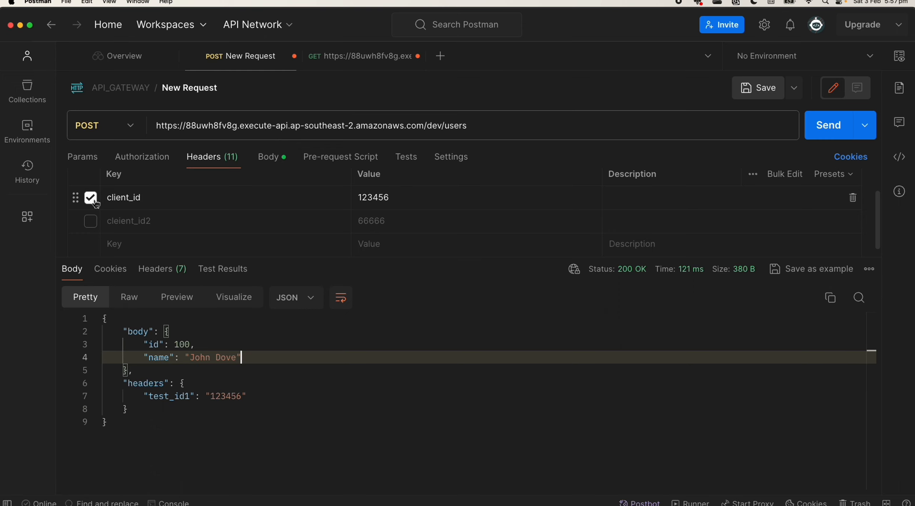
pyautogui.click(93, 201)
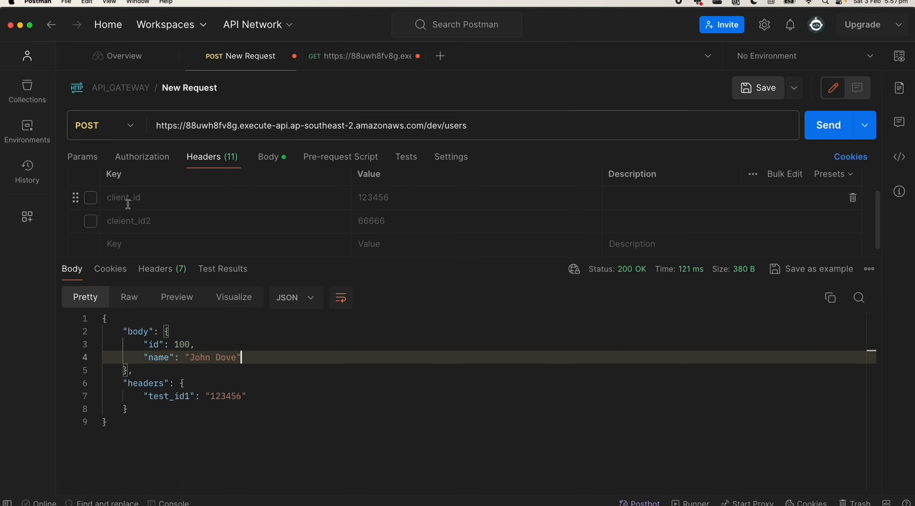
pyautogui.click(827, 138)
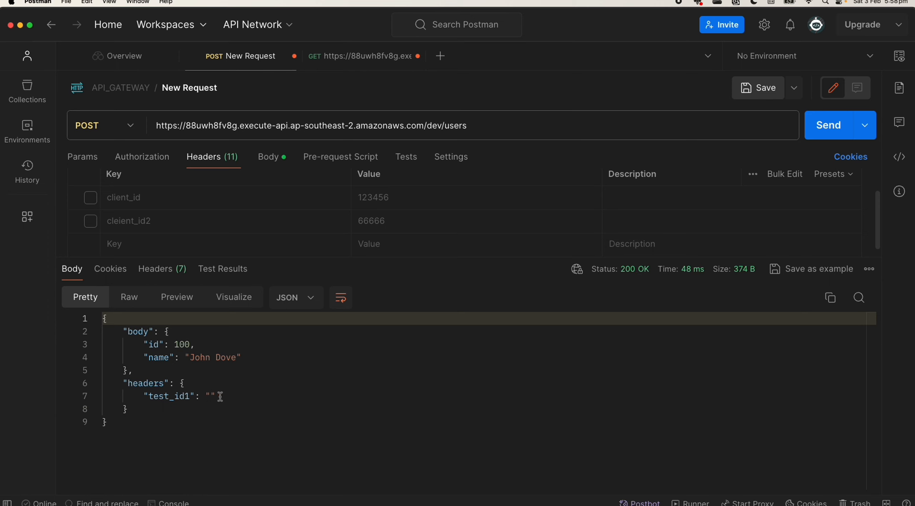
pyautogui.click(229, 384)
pyautogui.click(827, 126)
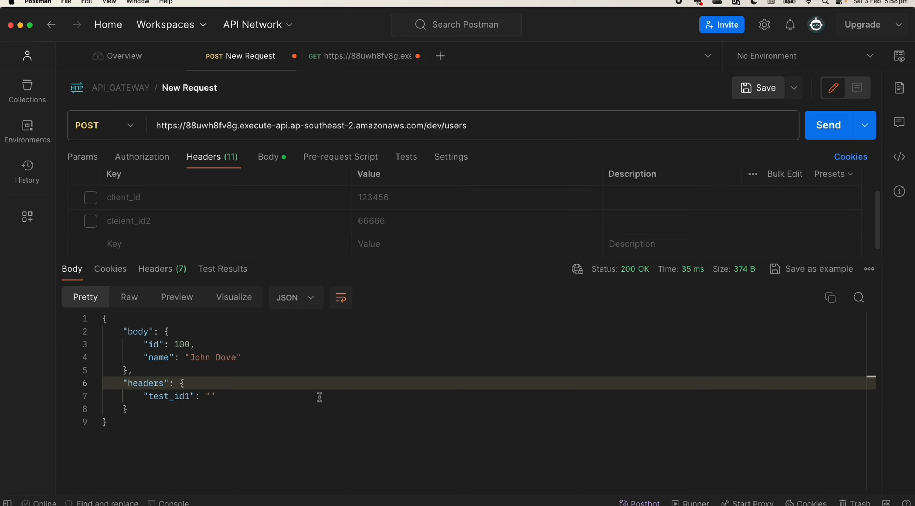
# Return to API Gateway in the browser and open the method request settings of POST /users for editing
pyautogui.press('super+Tab')
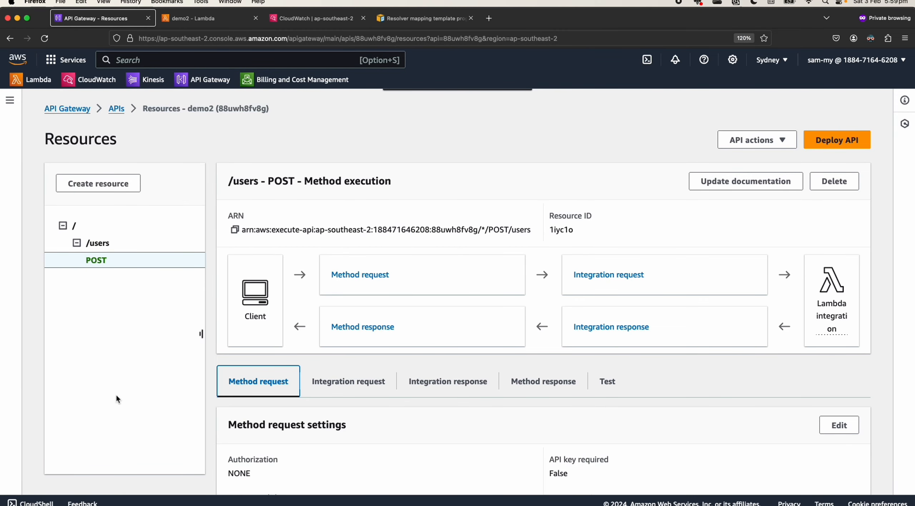
pyautogui.scroll(-5, 282, 262)
pyautogui.click(387, 174)
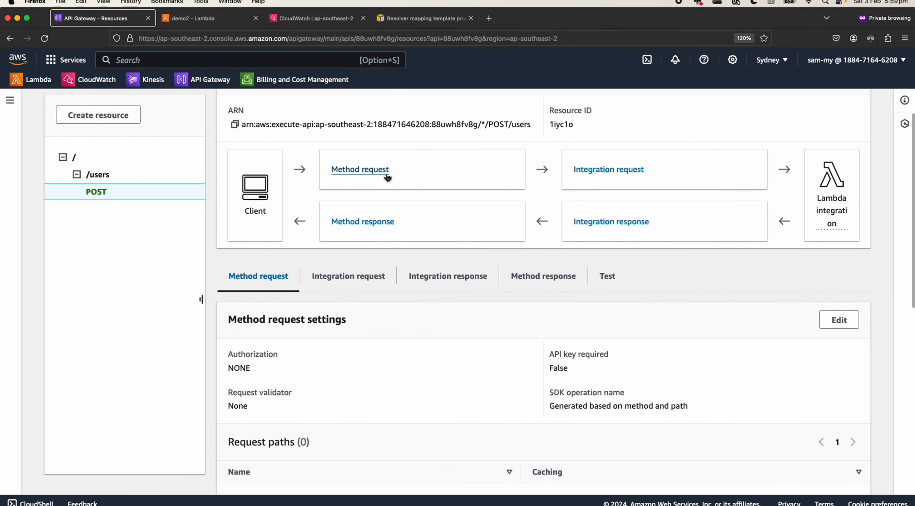
pyautogui.scroll(-2, 262, 285)
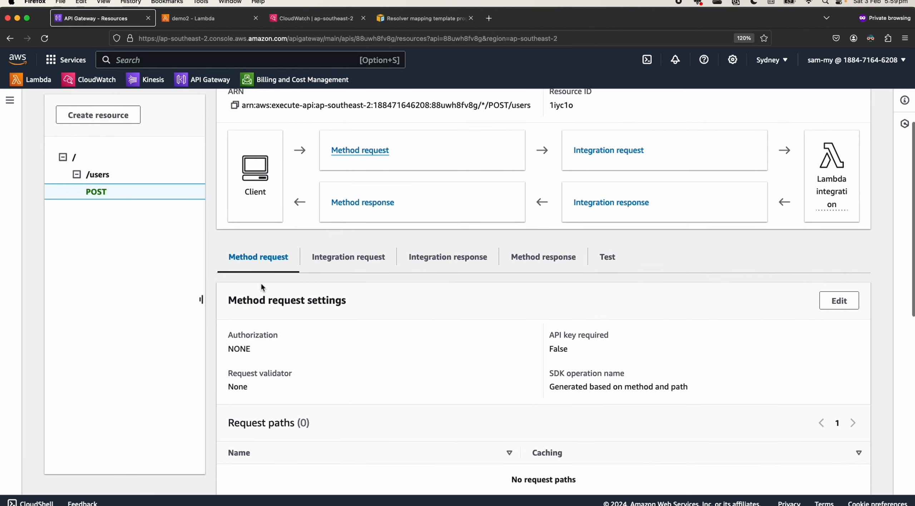
pyautogui.click(836, 283)
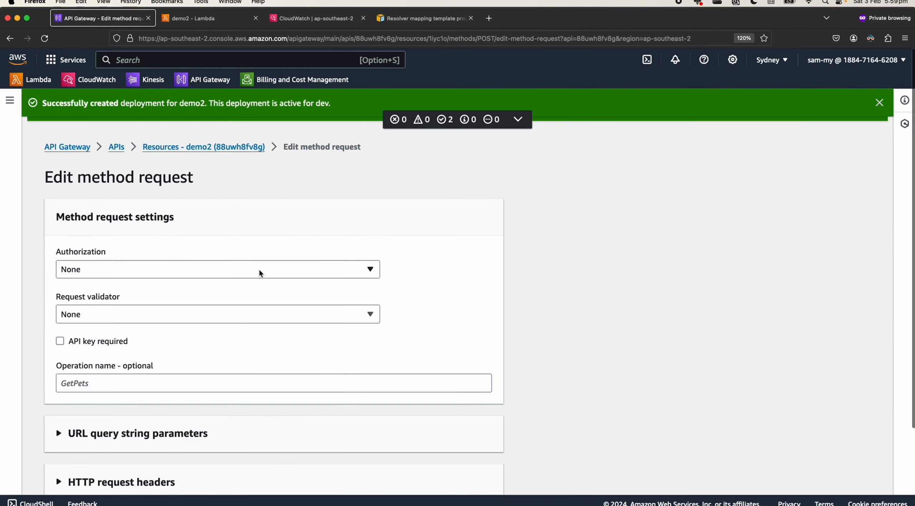
# Add an HTTP request header named client_id, mark it as required, and save the method request
pyautogui.scroll(-3, 259, 271)
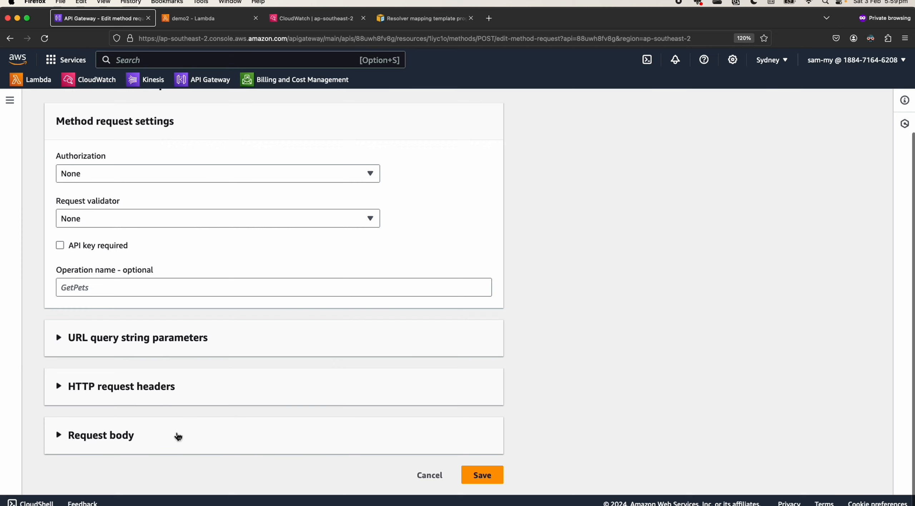
pyautogui.click(154, 393)
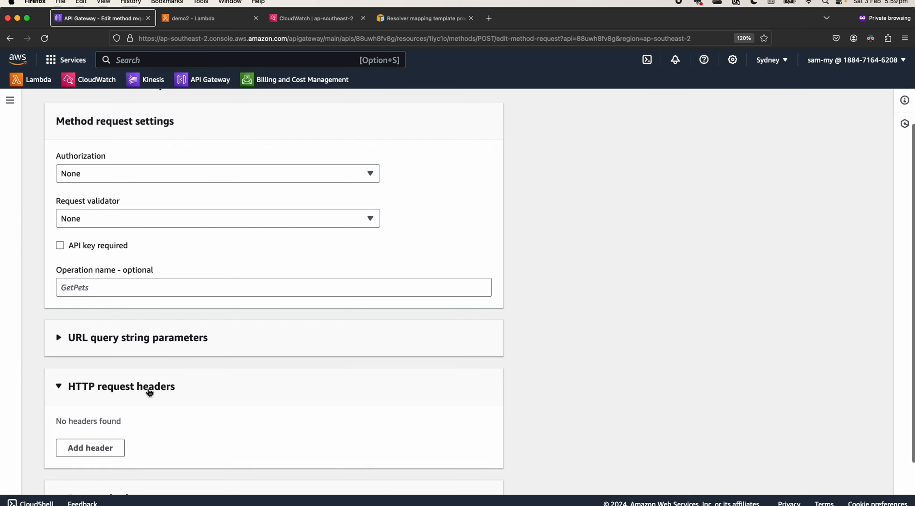
pyautogui.scroll(-2, 145, 390)
pyautogui.click(108, 383)
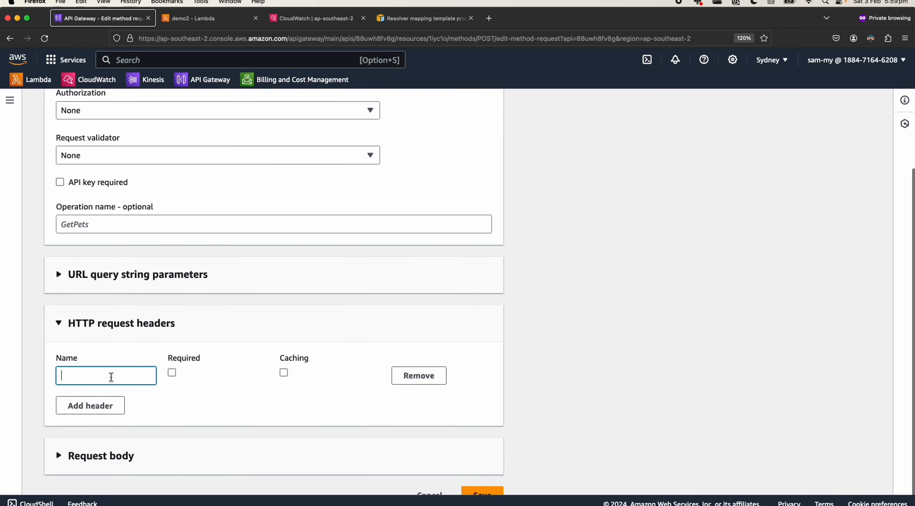
pyautogui.write('client_id')
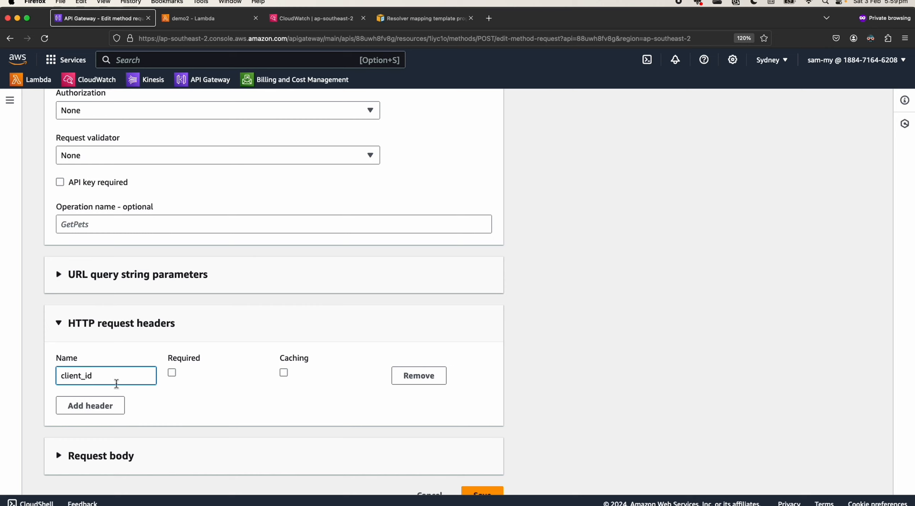
pyautogui.click(172, 373)
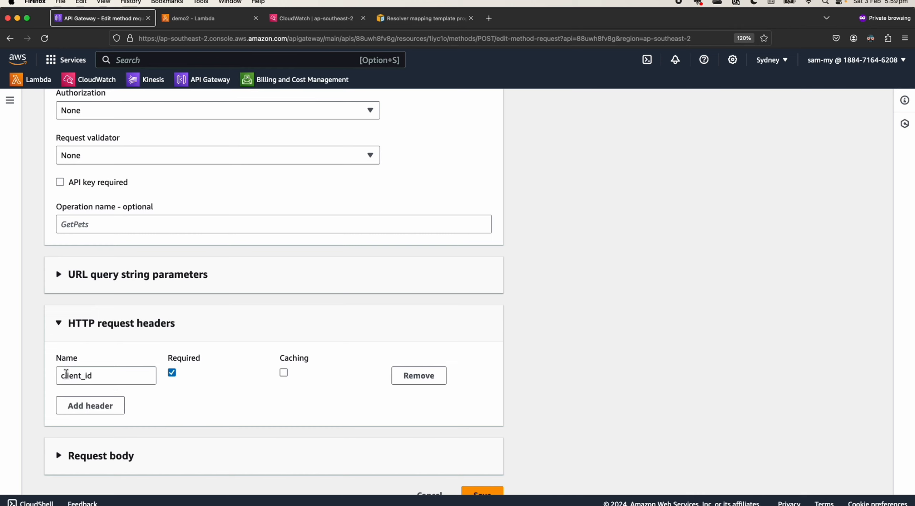
pyautogui.scroll(-1, 299, 387)
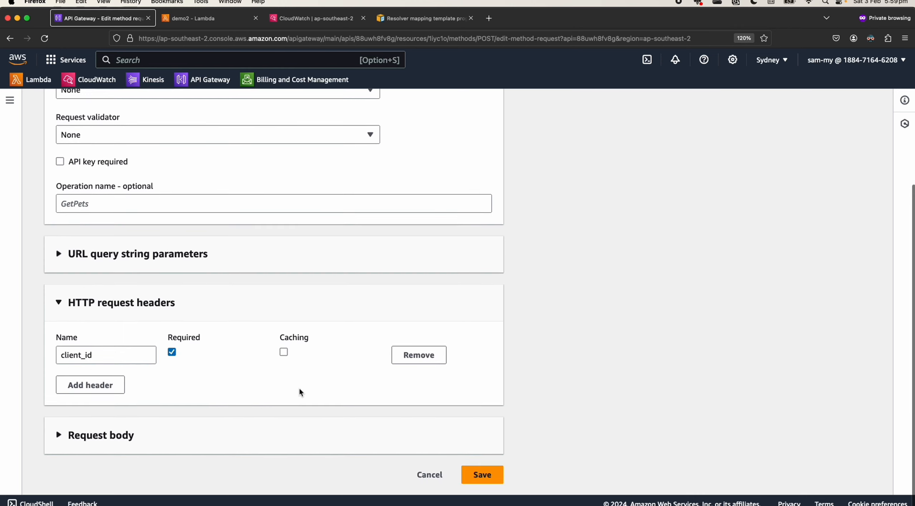
pyautogui.click(492, 475)
# Reopen the POST method request for editing and set the request validator to "Validate body, query string parameters, and headers"
pyautogui.scroll(-3, 295, 340)
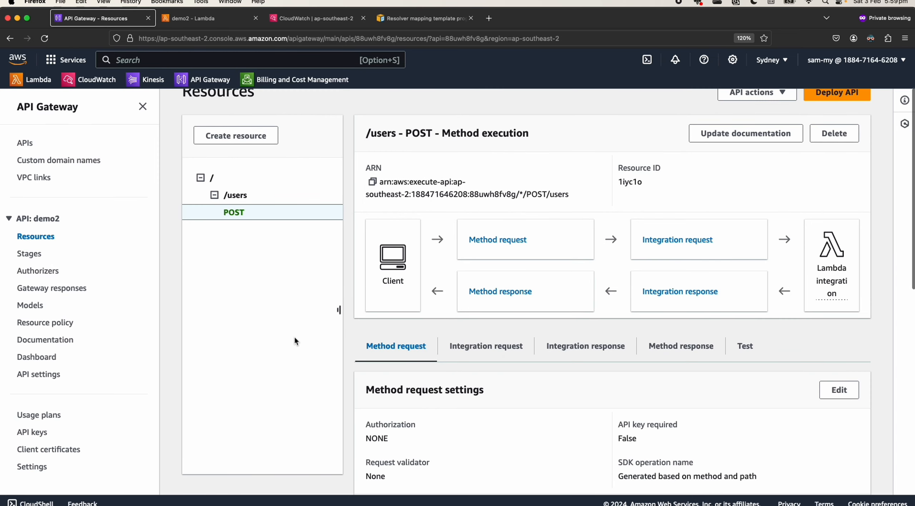
pyautogui.scroll(-2, 390, 348)
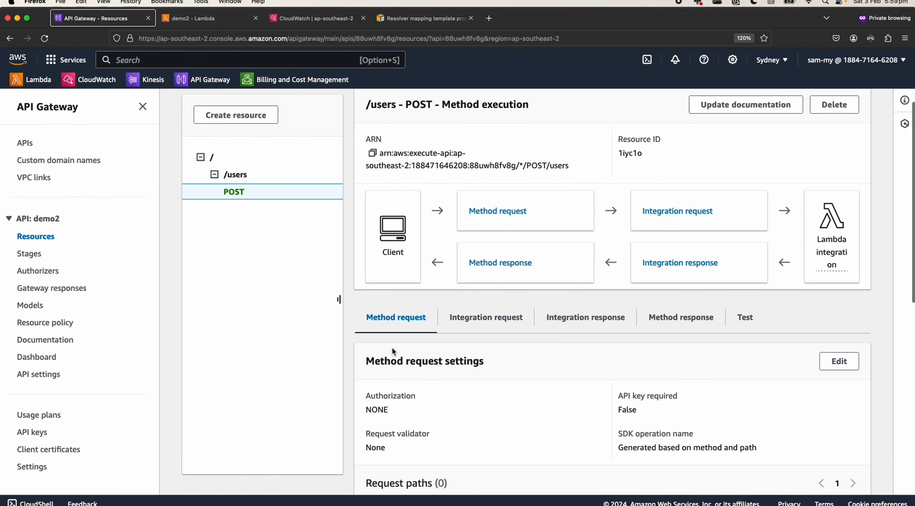
pyautogui.scroll(-3, 392, 347)
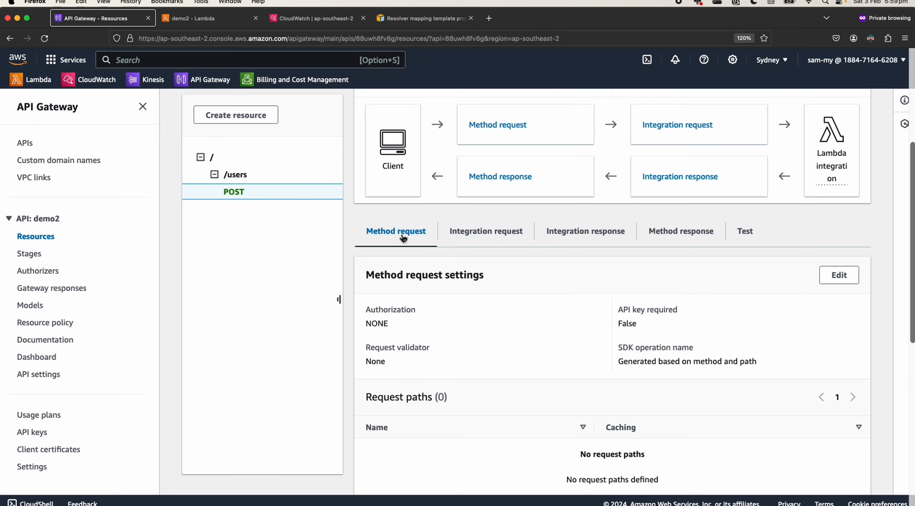
pyautogui.click(839, 275)
pyautogui.scroll(-3, 299, 385)
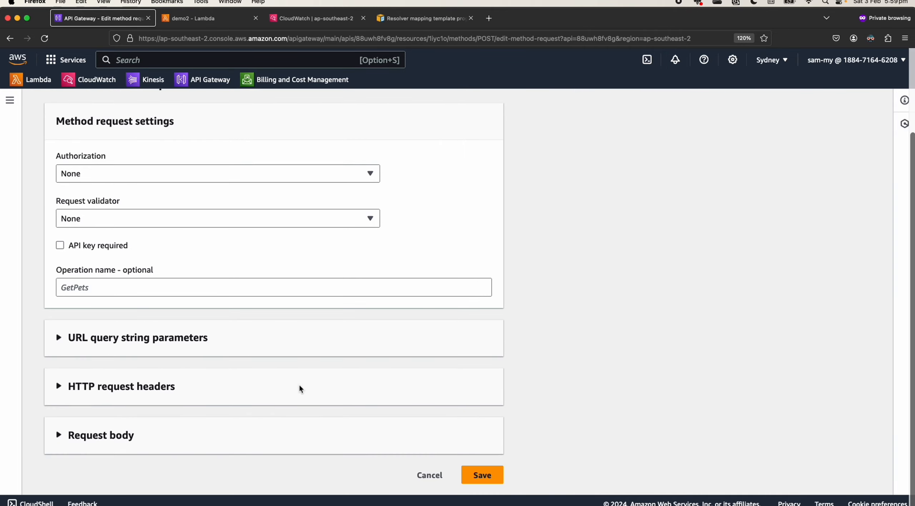
pyautogui.click(116, 440)
pyautogui.click(117, 435)
pyautogui.click(133, 402)
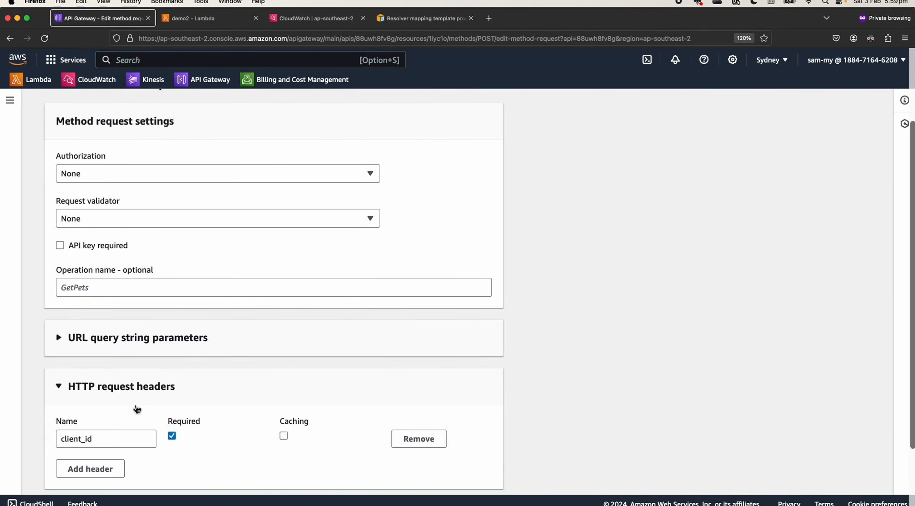
pyautogui.click(169, 387)
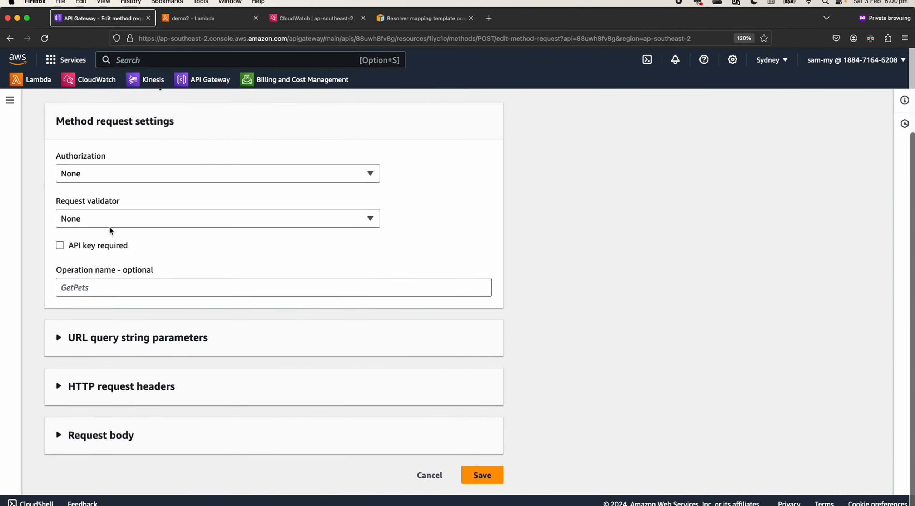
pyautogui.click(108, 217)
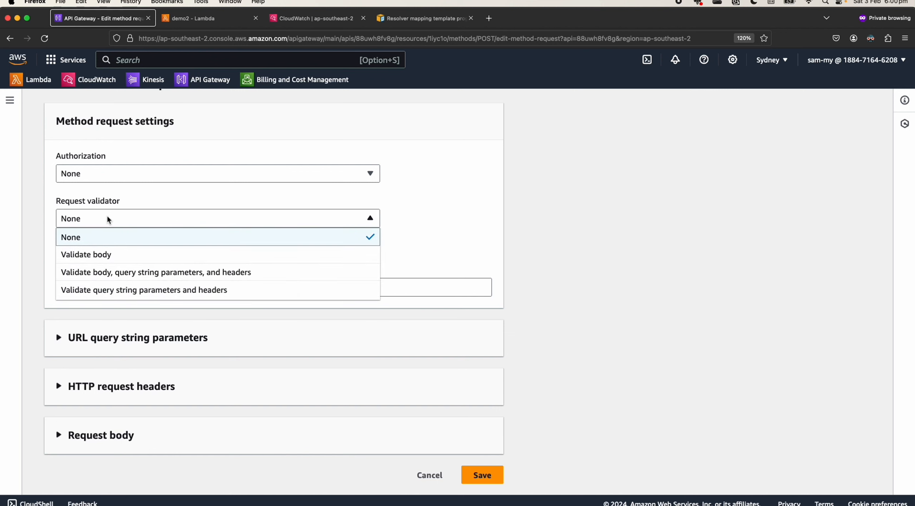
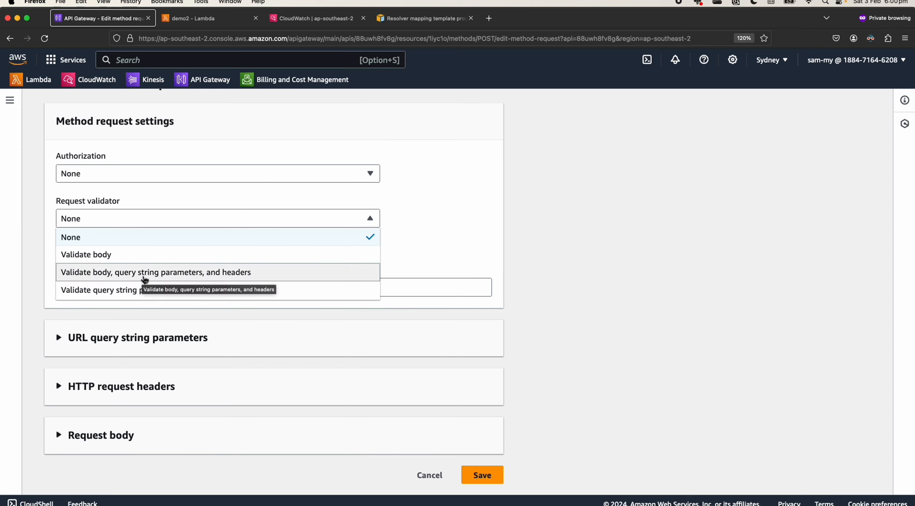
pyautogui.click(221, 273)
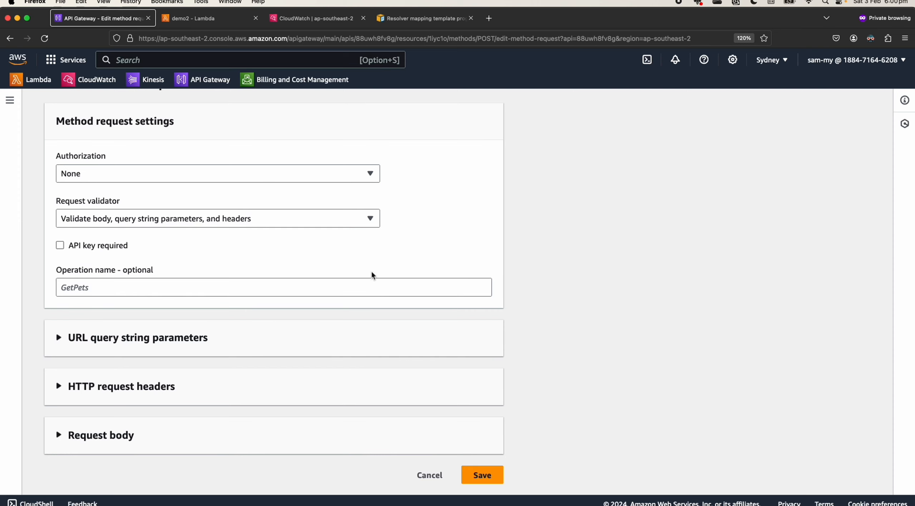
# Add a blank URL query string parameter and try to save the POST method request
pyautogui.click(151, 345)
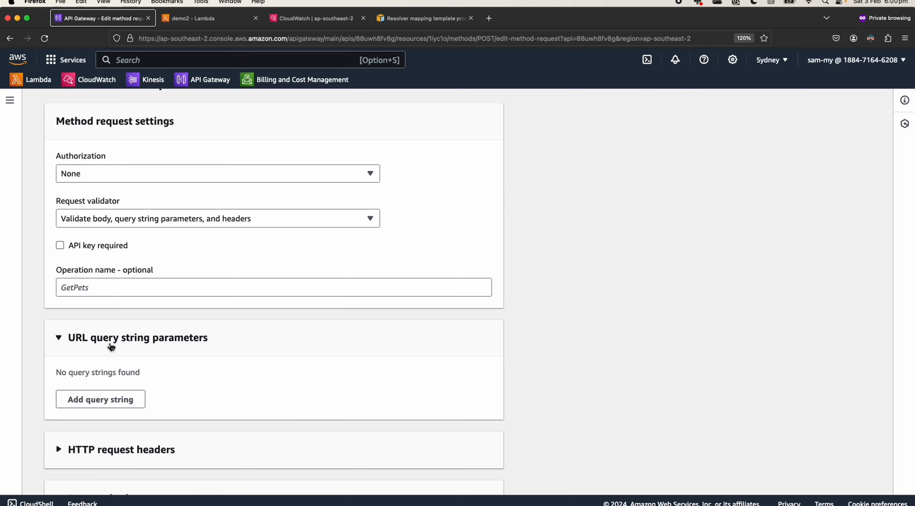
pyautogui.click(102, 407)
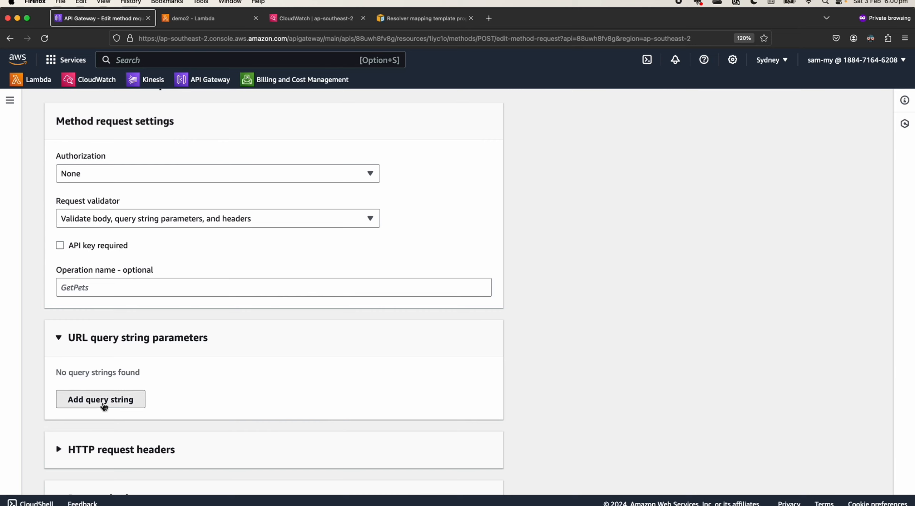
pyautogui.click(131, 341)
pyautogui.click(135, 400)
pyautogui.scroll(-1, 134, 419)
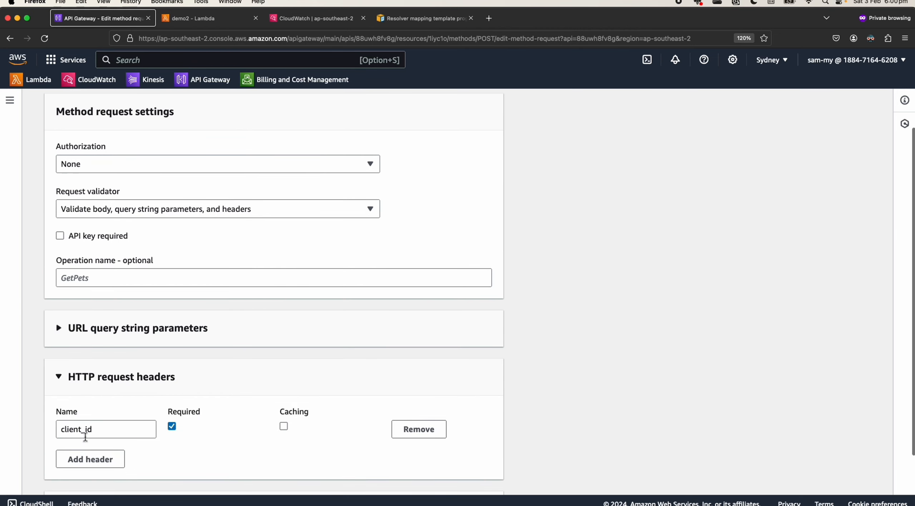
pyautogui.scroll(-3, 384, 373)
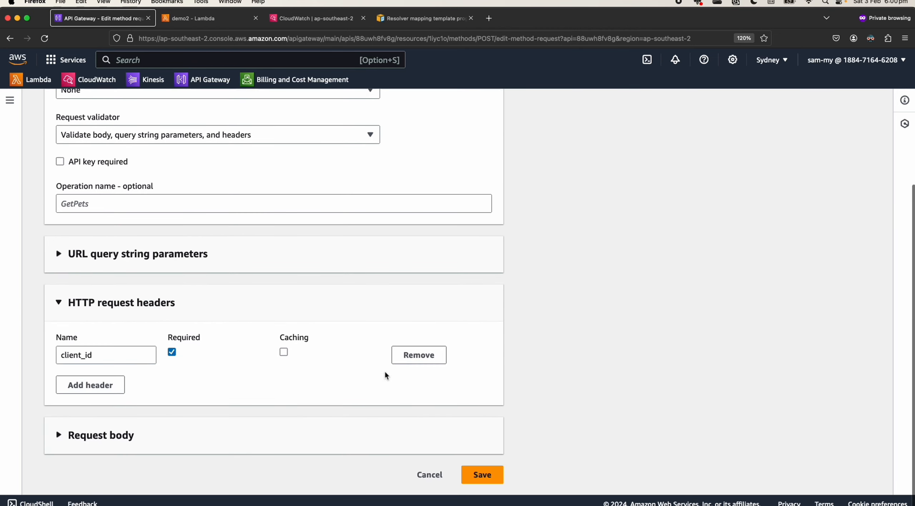
pyautogui.click(482, 473)
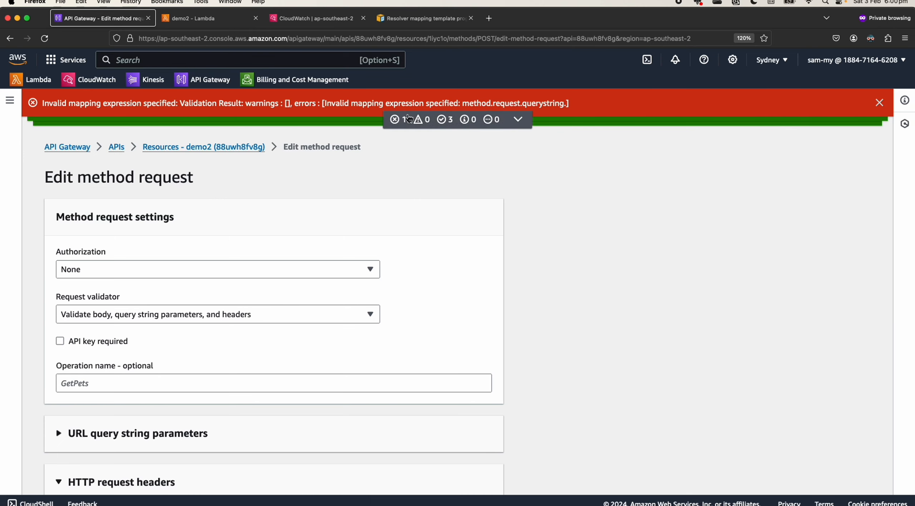
pyautogui.click(880, 104)
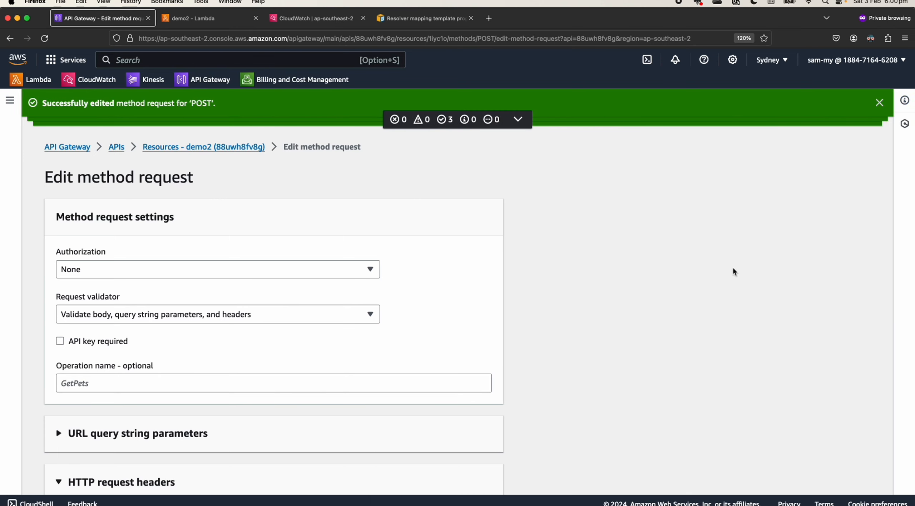
# Remove the blank URL query string parameter from the POST method request
pyautogui.scroll(-5, 224, 377)
pyautogui.click(141, 260)
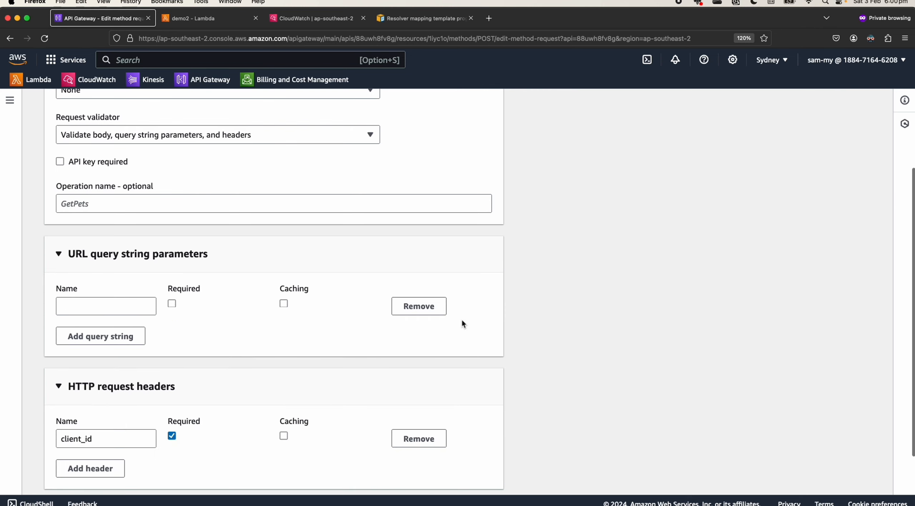
pyautogui.click(417, 306)
pyautogui.scroll(-1, 395, 279)
pyautogui.scroll(-1, 395, 281)
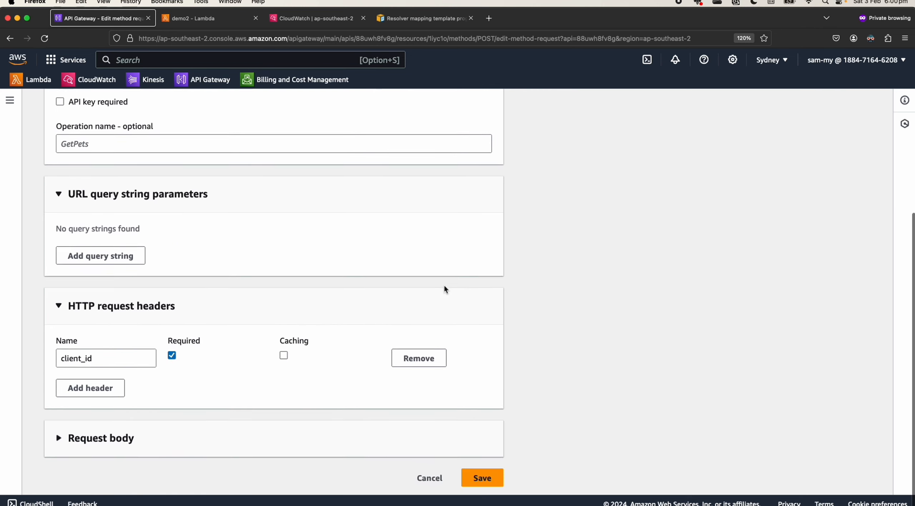
# Try to save the POST method request without query string parameters, and dismiss all notifications
pyautogui.click(487, 476)
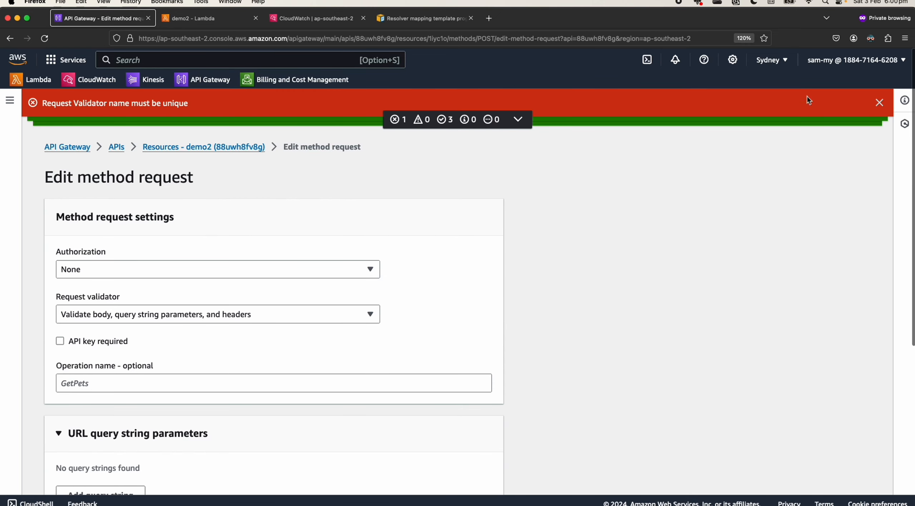
pyautogui.click(879, 103)
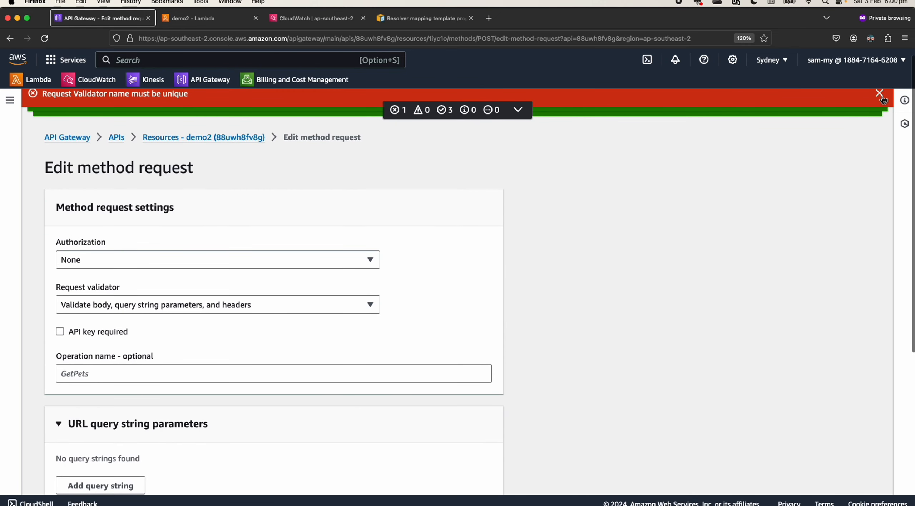
pyautogui.click(880, 95)
pyautogui.click(881, 95)
pyautogui.click(881, 95)
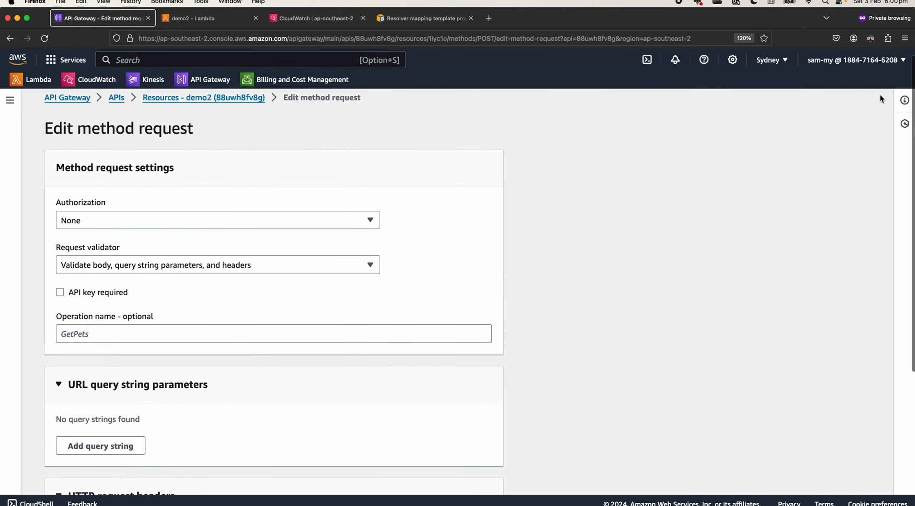
# Return to the demo2 API's resources and reopen the /users POST method request settings for editing
pyautogui.scroll(1, 535, 300)
pyautogui.click(222, 112)
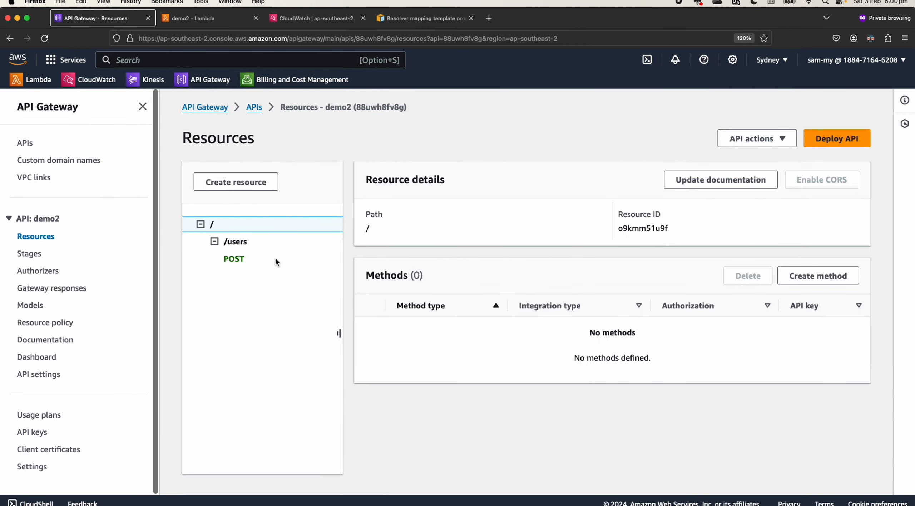
pyautogui.click(233, 258)
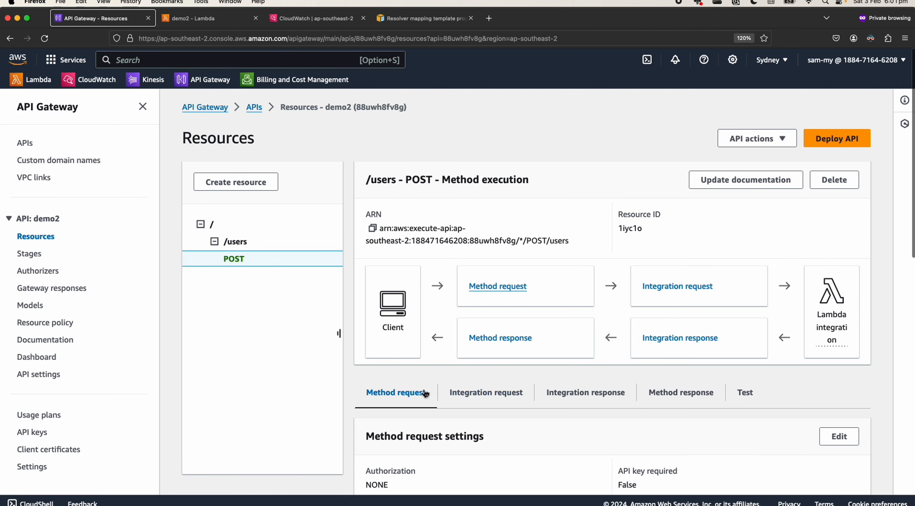
pyautogui.click(839, 435)
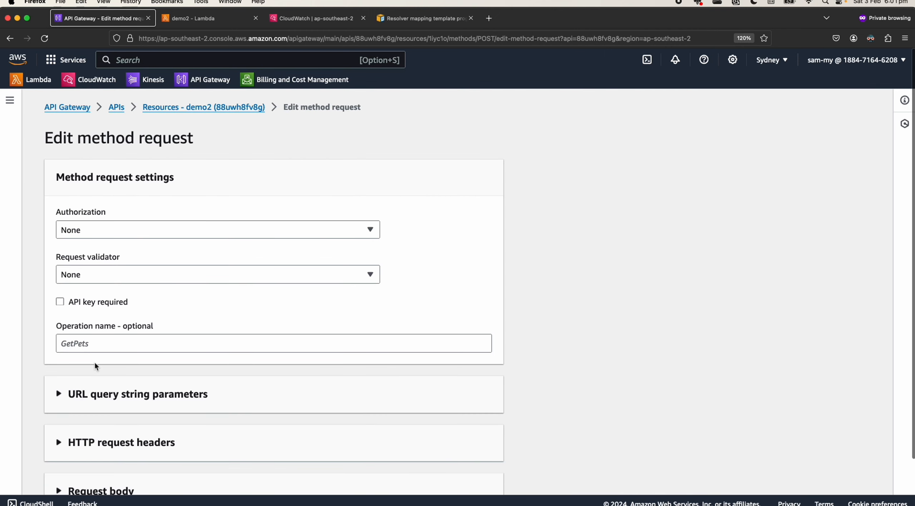
# Set the POST method's request validator to "Validate body, query string parameters, and headers" and save the method request
pyautogui.scroll(-2, 105, 401)
pyautogui.click(111, 388)
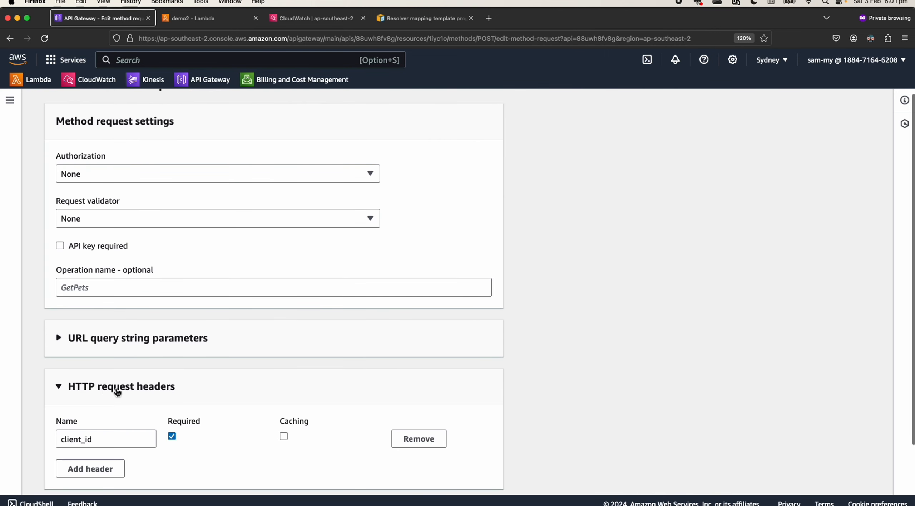
pyautogui.click(99, 383)
pyautogui.click(157, 219)
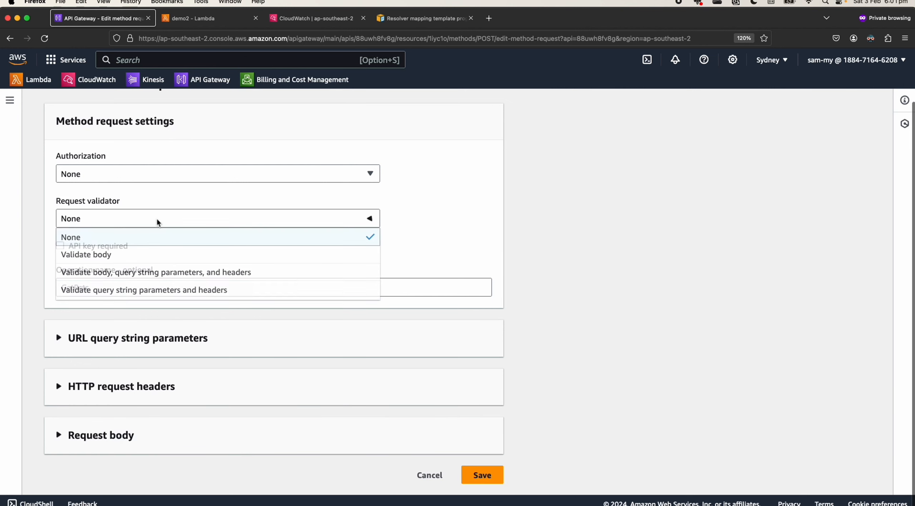
pyautogui.click(197, 271)
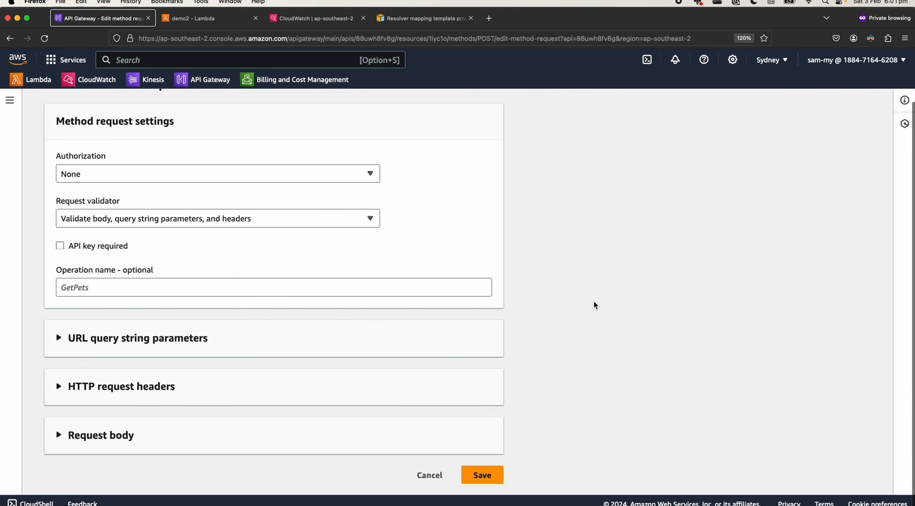
pyautogui.click(482, 475)
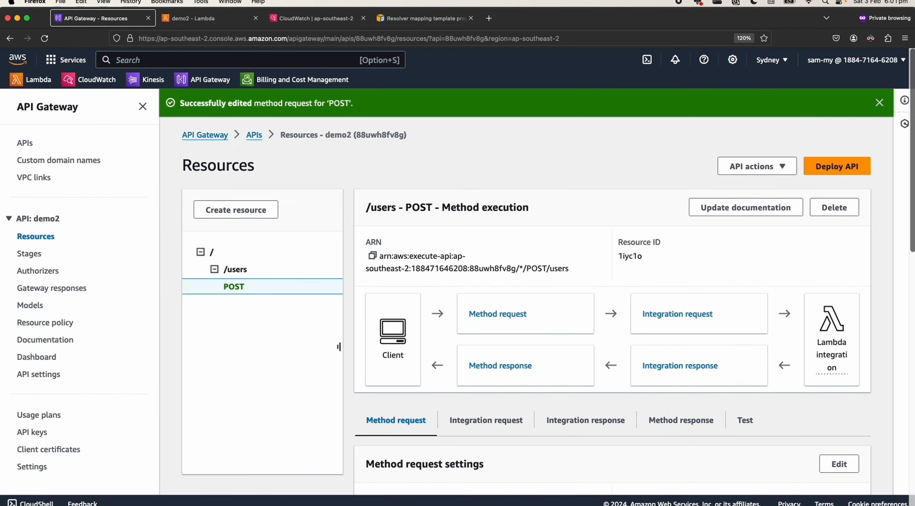
pyautogui.click(880, 105)
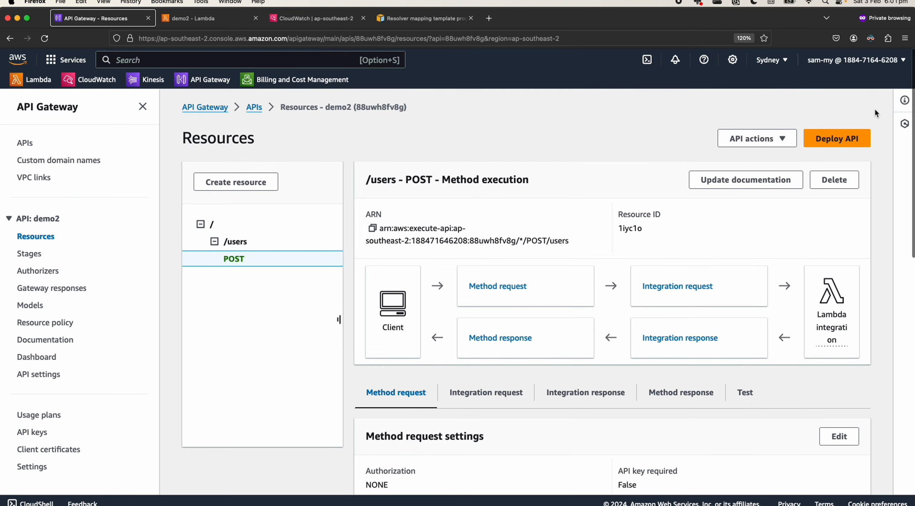
# Deploy the demo2 API to the dev stage
pyautogui.click(842, 145)
pyautogui.click(418, 276)
pyautogui.click(346, 317)
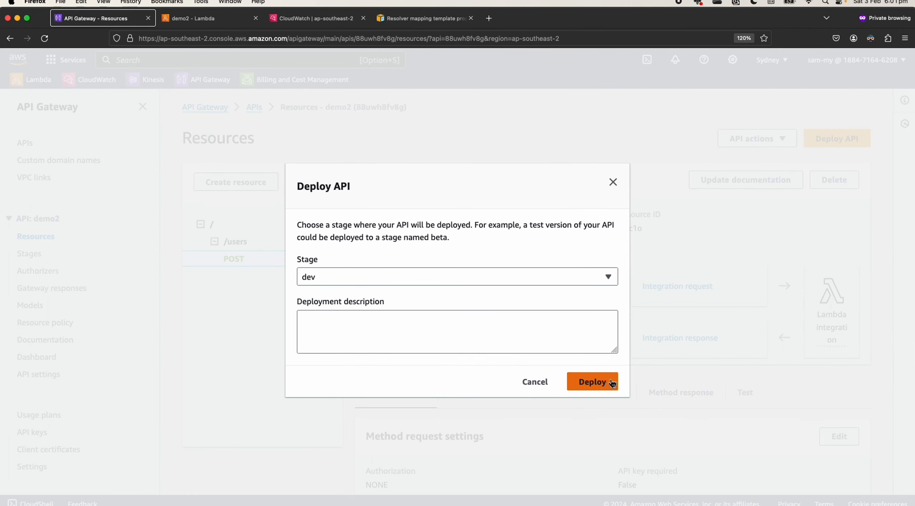
pyautogui.click(612, 382)
pyautogui.click(882, 104)
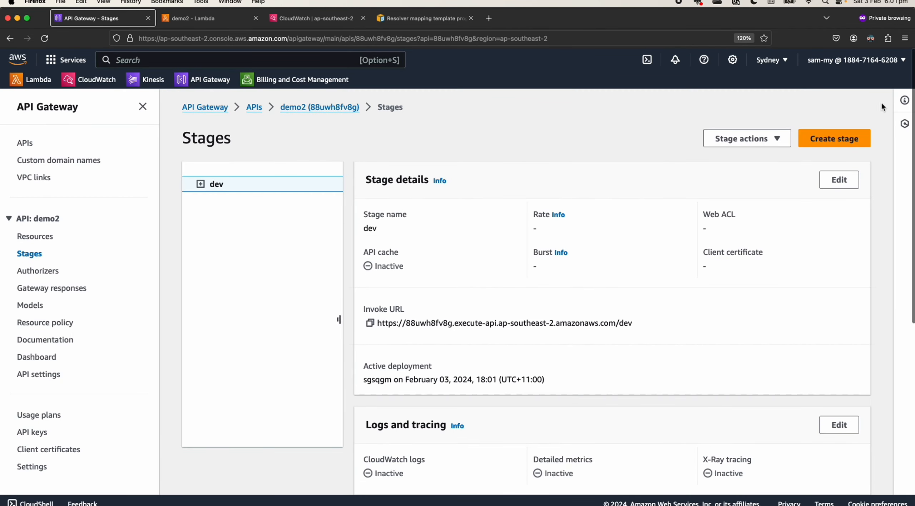
# Switch to Postman and test the dev/users POST request repeatedly without the client_id header
pyautogui.press('super+Tab')
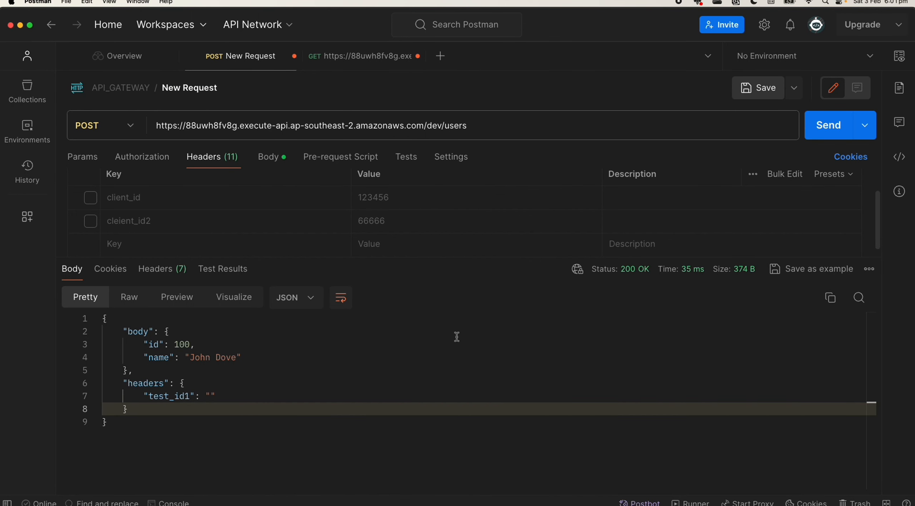
pyautogui.click(466, 318)
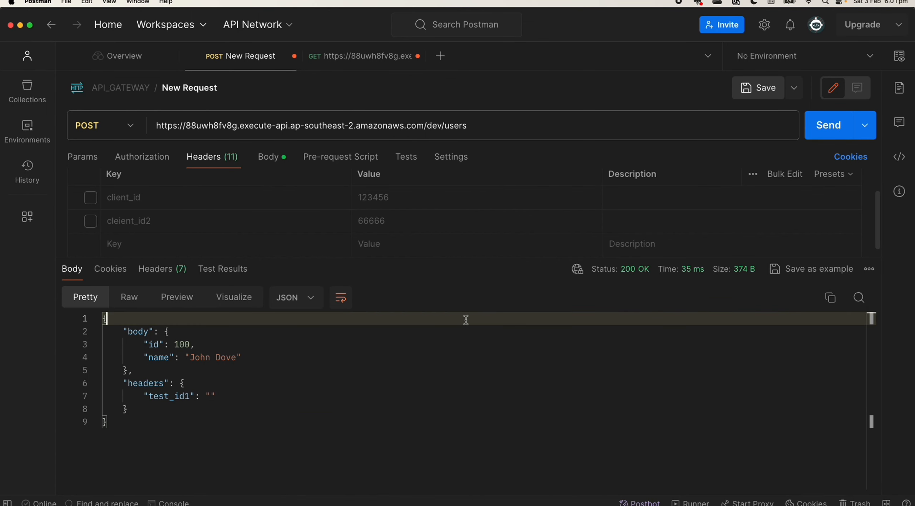
pyautogui.click(838, 132)
pyautogui.click(838, 132)
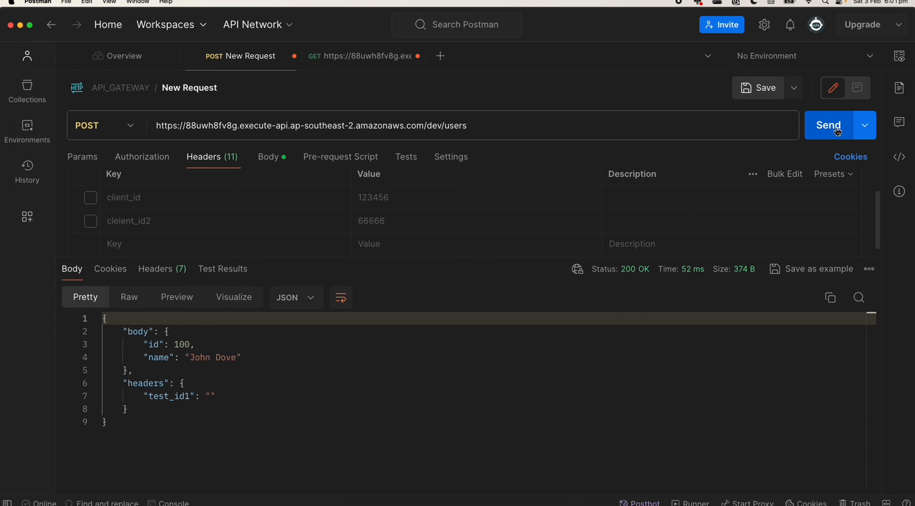
pyautogui.click(838, 133)
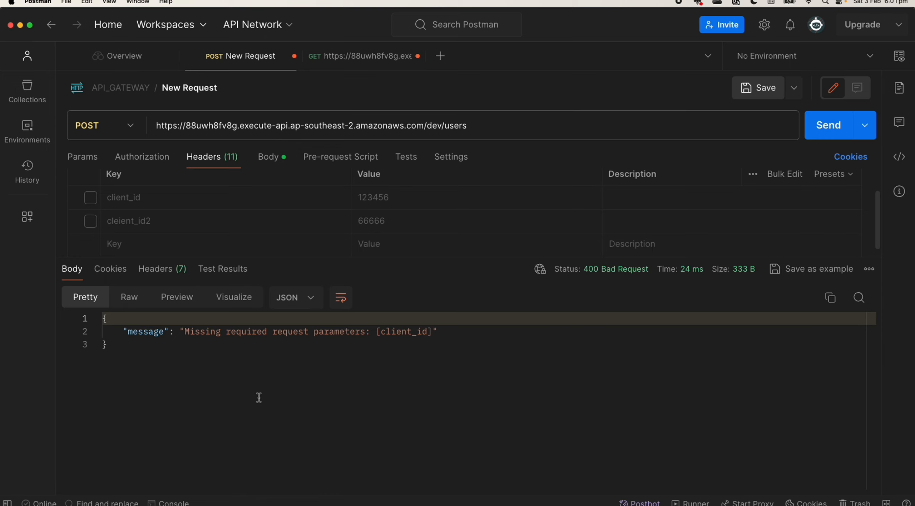
pyautogui.click(222, 374)
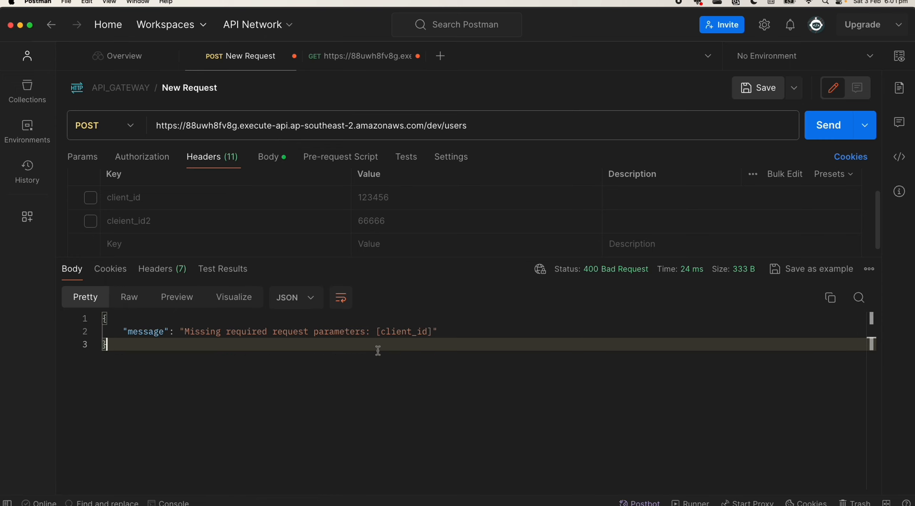
pyautogui.doubleClick(395, 332)
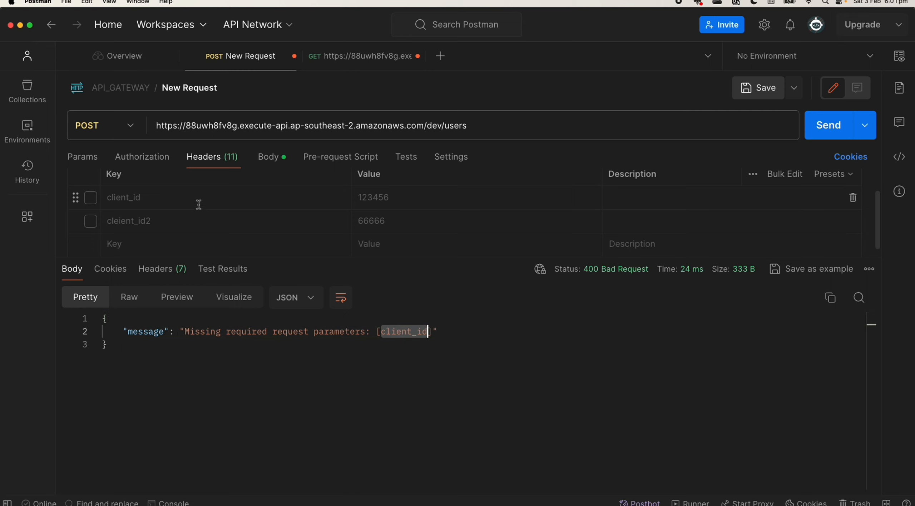
pyautogui.press('super+Return')
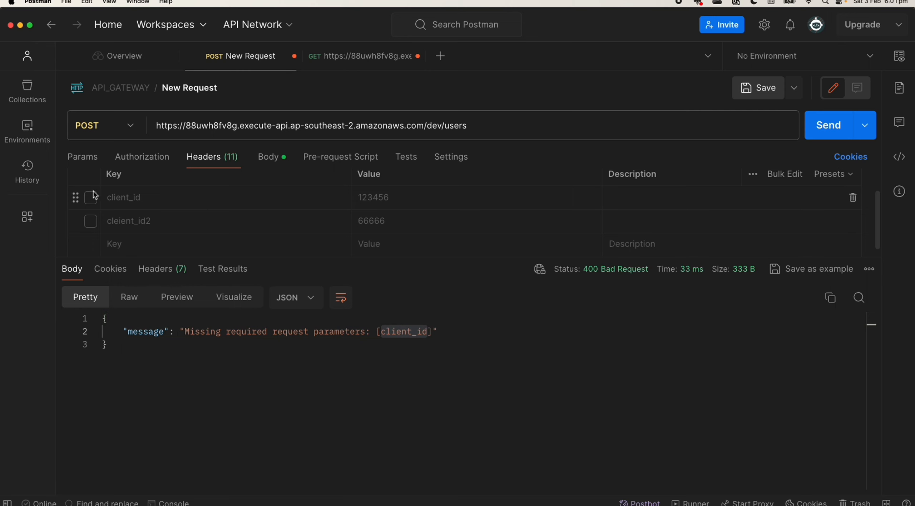
# Resend the POST request with the client_id header enabled, and open the request's query parameters
pyautogui.click(91, 197)
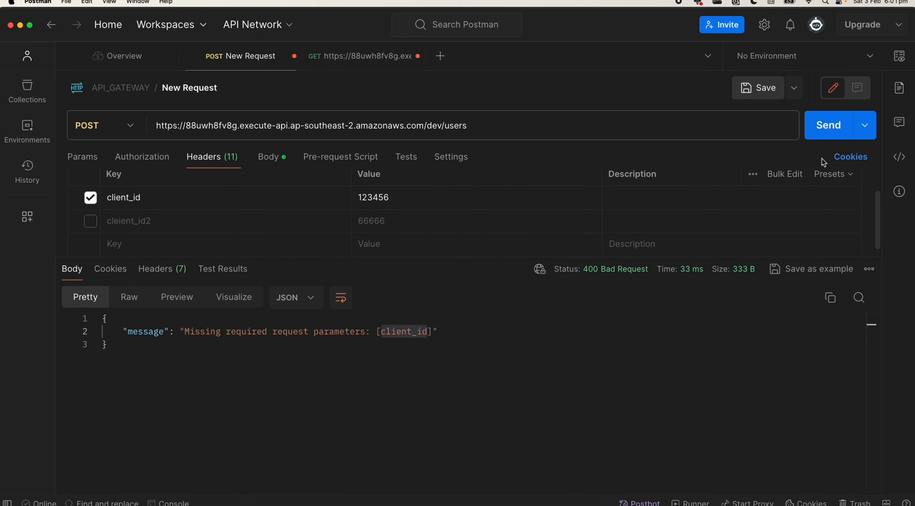
pyautogui.click(829, 125)
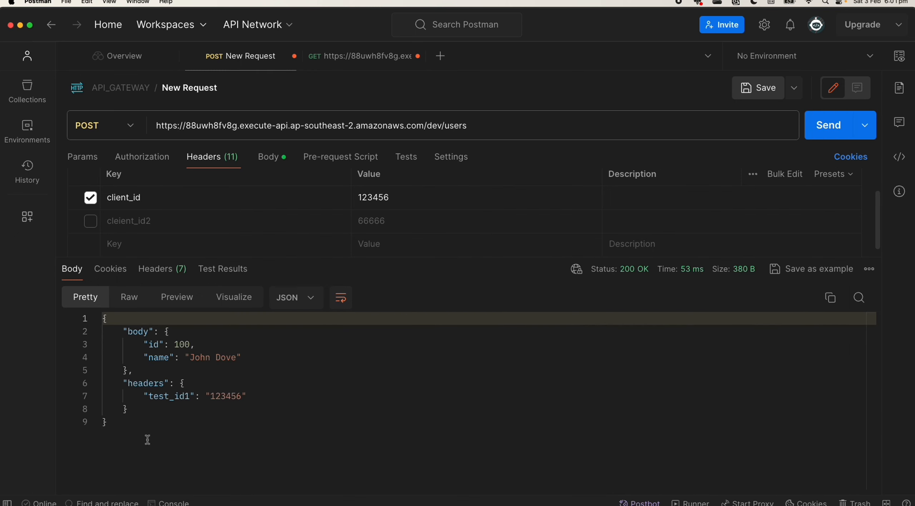
pyautogui.moveTo(147, 439); pyautogui.dragTo(78, 318)
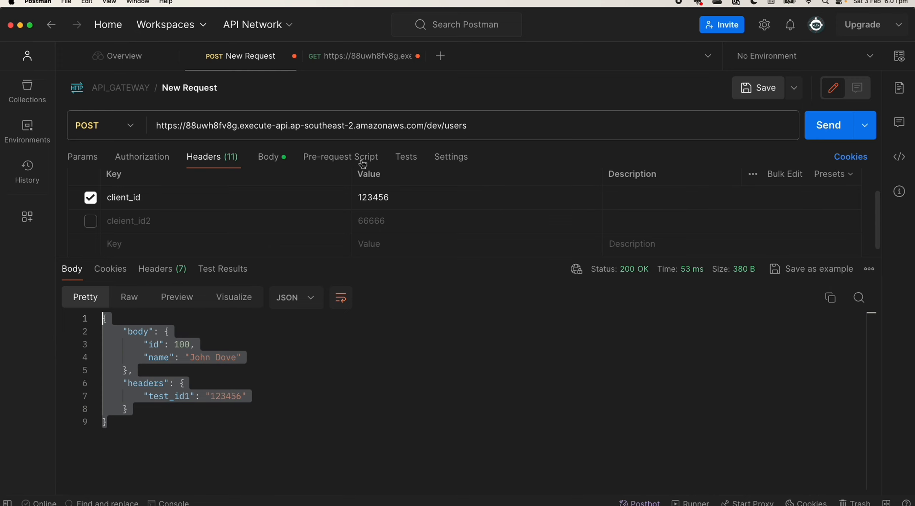
pyautogui.click(83, 161)
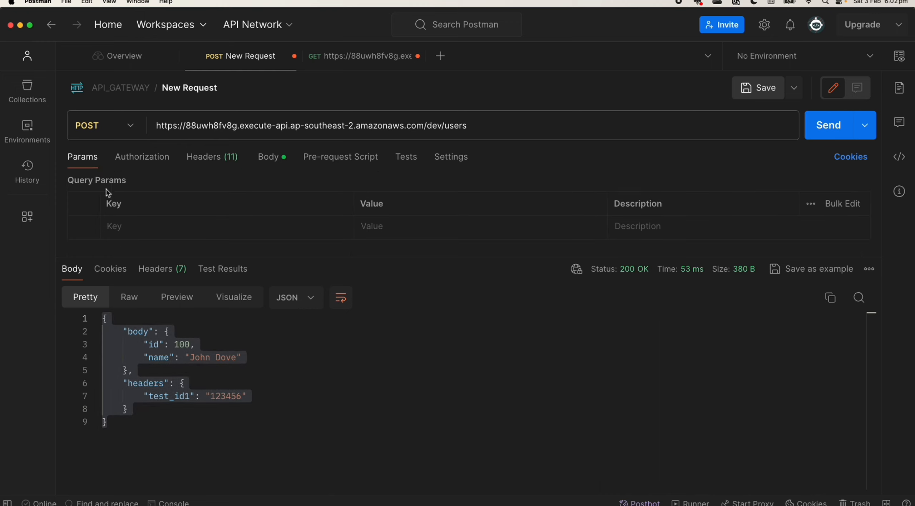
pyautogui.click(132, 225)
# Switch to the API Gateway console and open the method request settings of the /users POST method for editing
pyautogui.press('super+Tab')
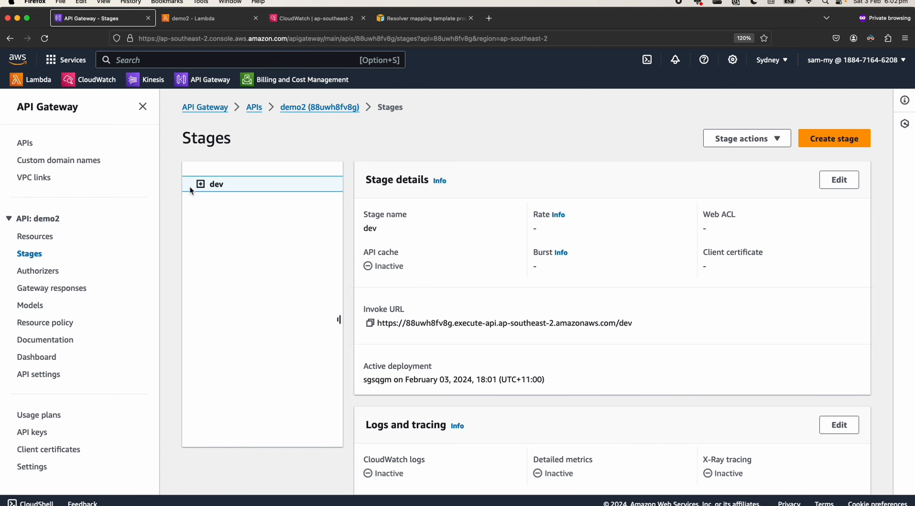
pyautogui.click(40, 236)
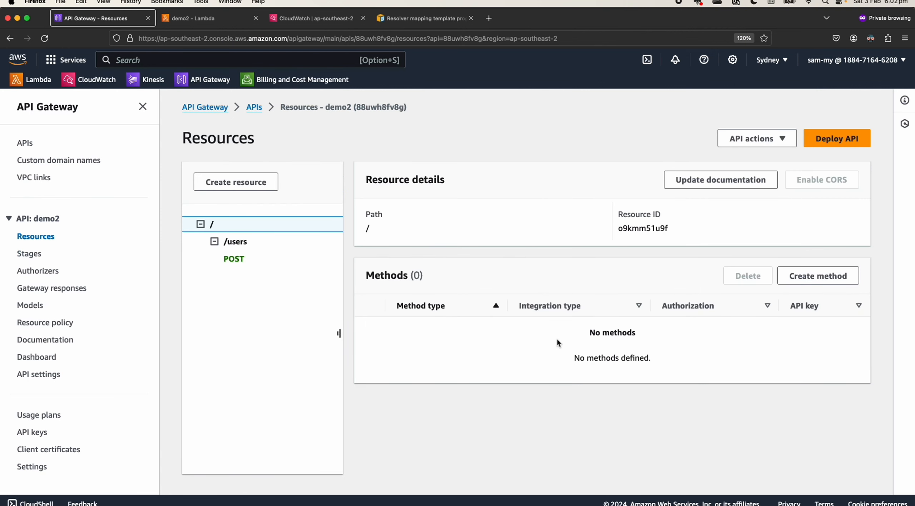
pyautogui.click(234, 260)
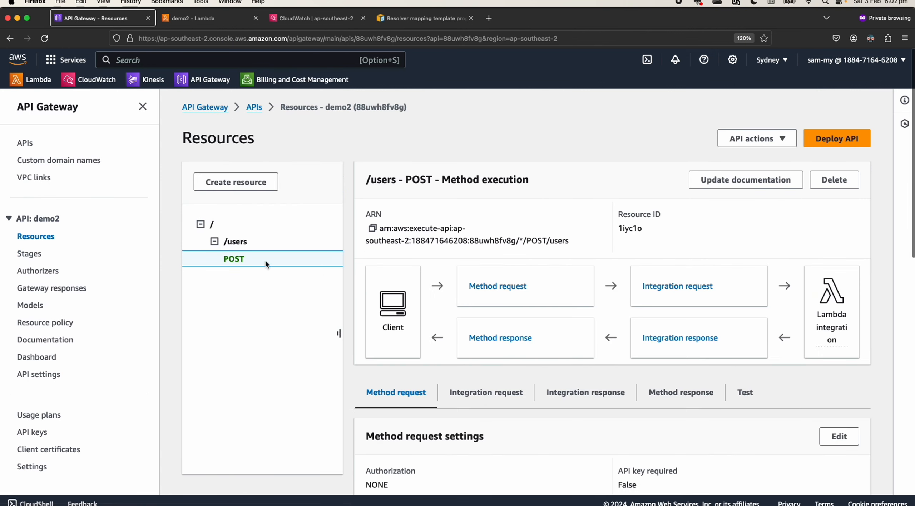
pyautogui.click(837, 440)
pyautogui.scroll(-3, 161, 325)
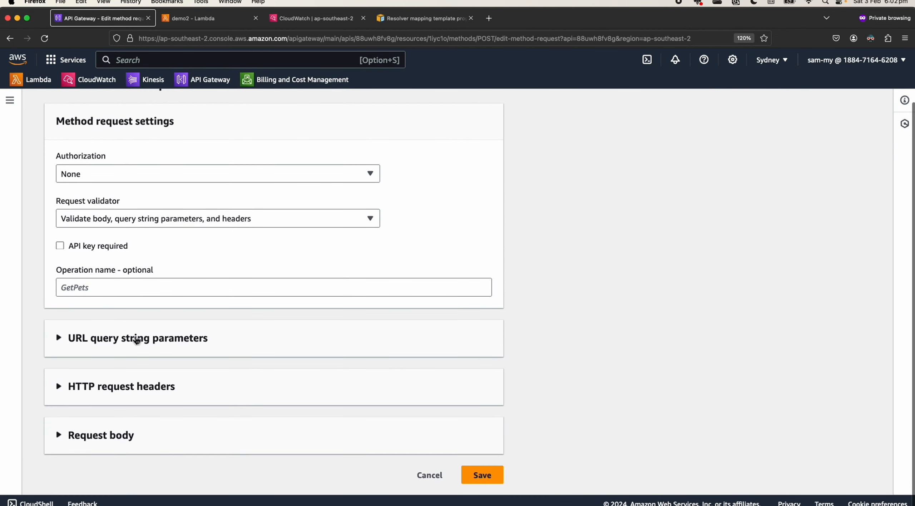
# Add a URL query string parameter named aaa to the method request and mark it as required
pyautogui.click(137, 340)
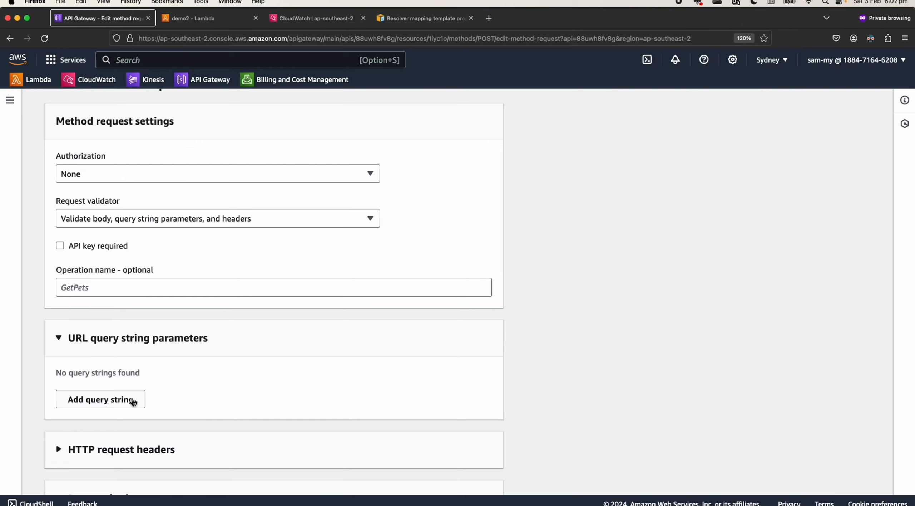
pyautogui.click(133, 400)
pyautogui.write('aaa')
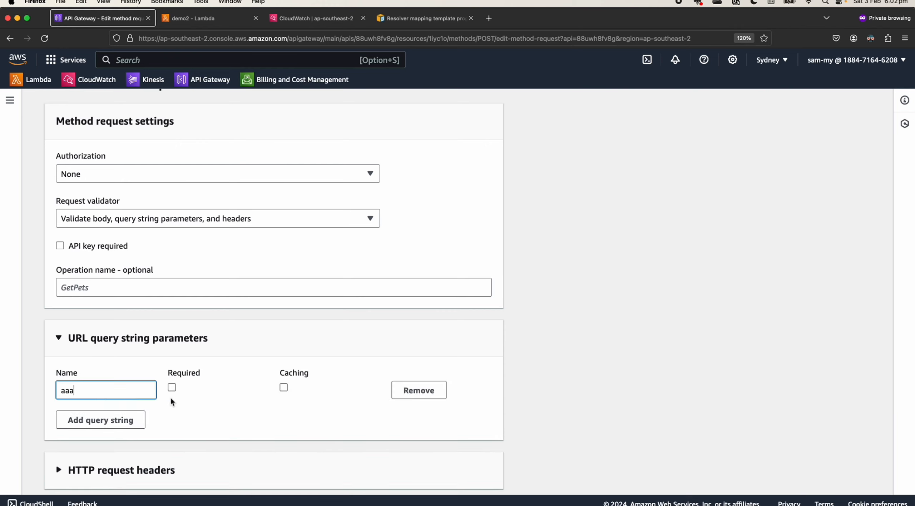
pyautogui.click(172, 387)
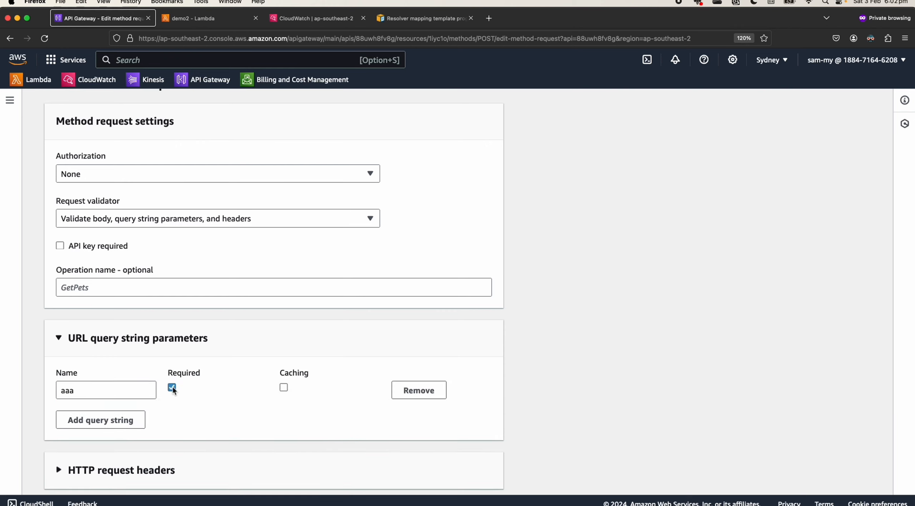
pyautogui.doubleClick(90, 390)
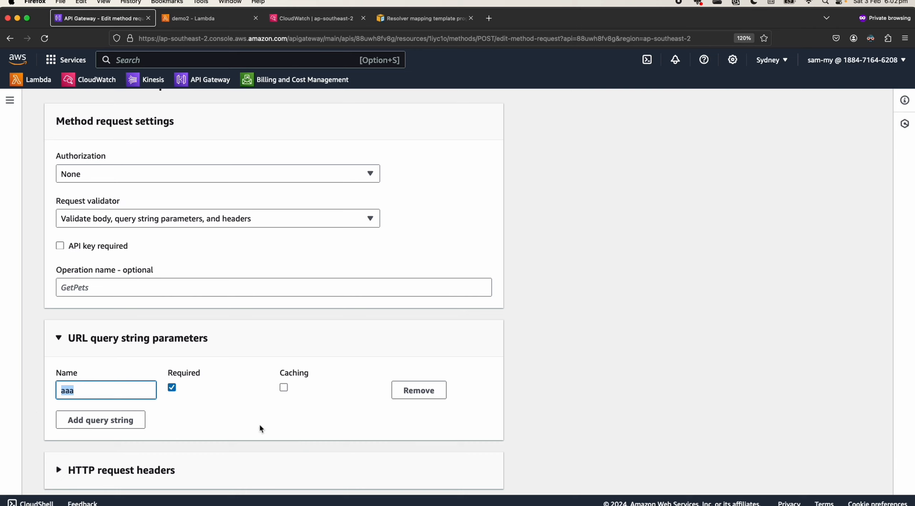
pyautogui.scroll(-3, 259, 424)
pyautogui.scroll(6, 260, 422)
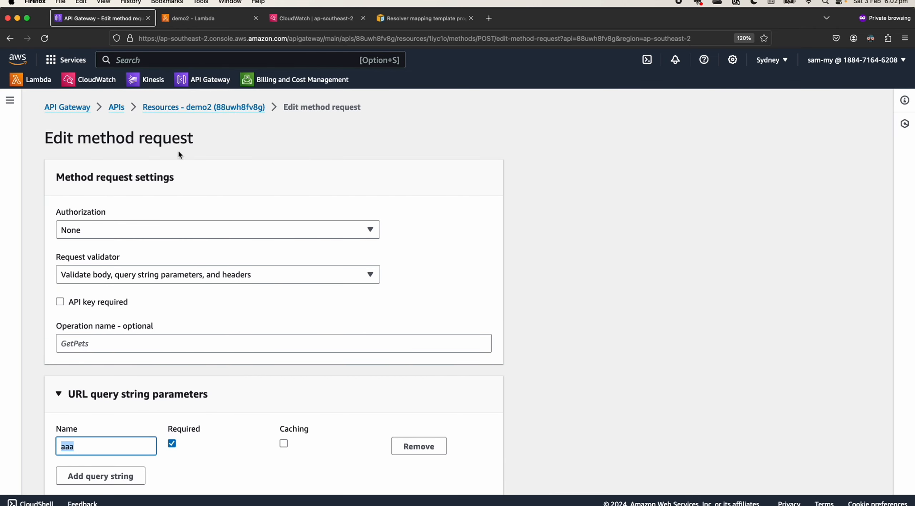
pyautogui.scroll(-3, 204, 379)
# Review the integration request settings of the /users POST method and open them for editing
pyautogui.scroll(-2, 205, 378)
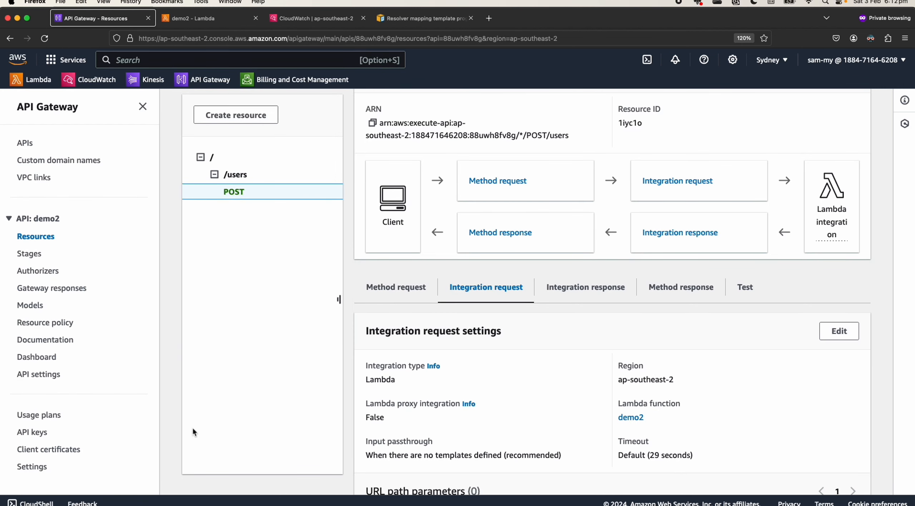
pyautogui.scroll(-1, 552, 388)
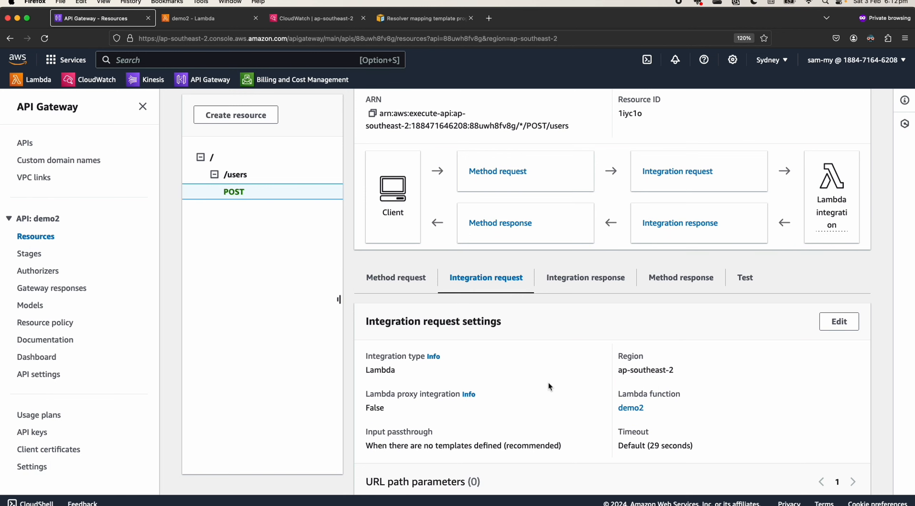
pyautogui.scroll(-3, 548, 382)
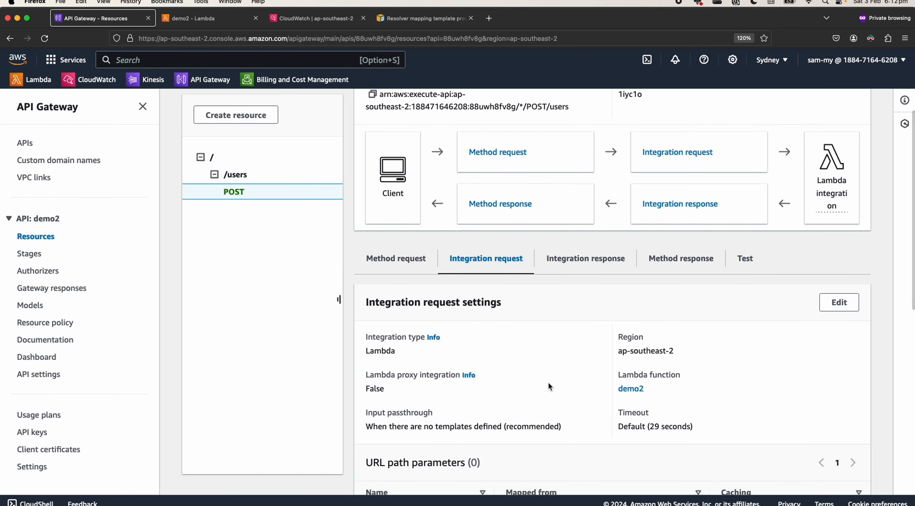
pyautogui.scroll(-5, 549, 382)
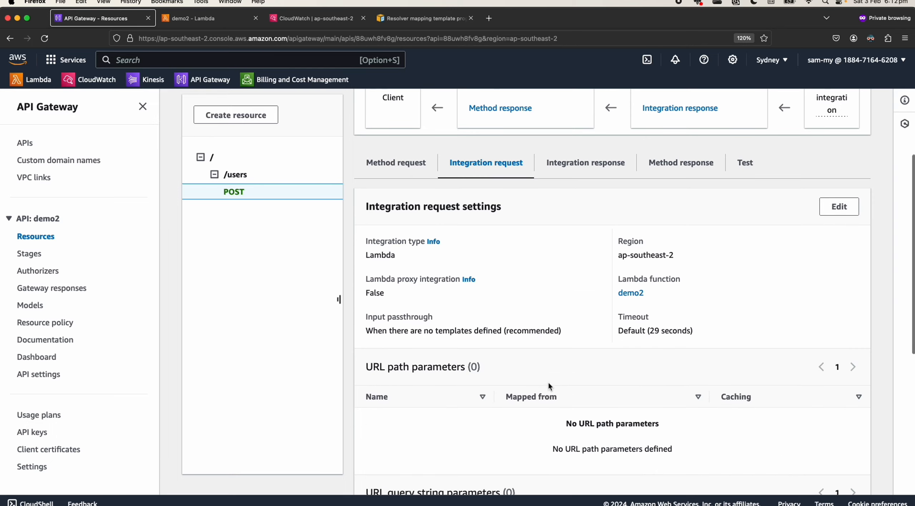
pyautogui.click(839, 207)
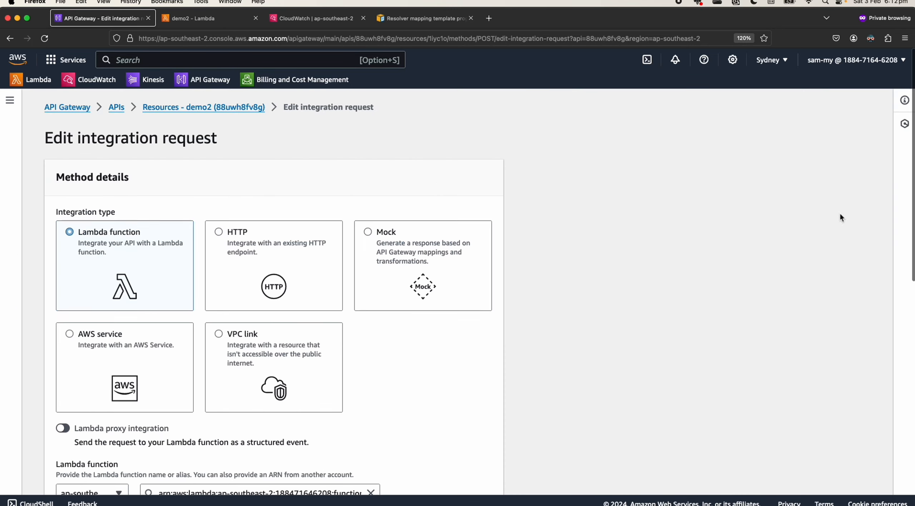
# Expand the mapping templates and select the test_id1 key in the application/json template body
pyautogui.scroll(-10, 323, 349)
pyautogui.scroll(-1, 326, 354)
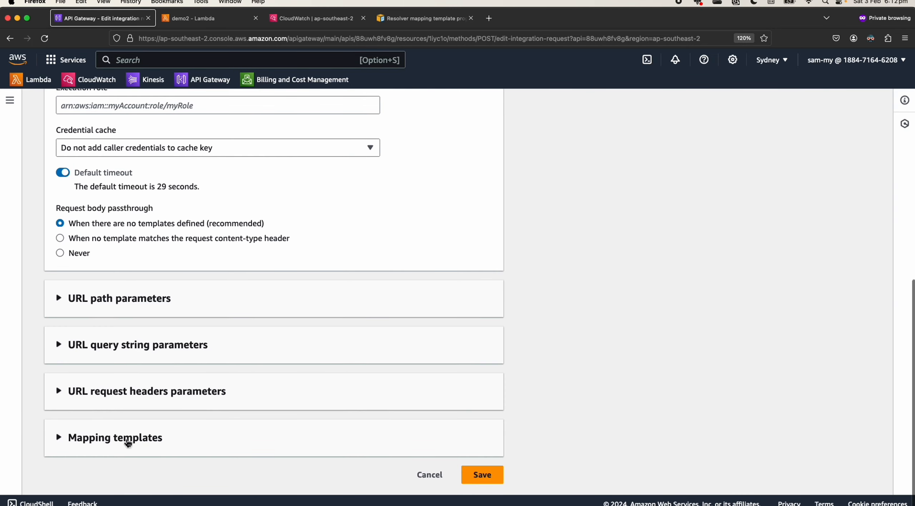
pyautogui.click(128, 440)
pyautogui.scroll(-15, 127, 436)
pyautogui.click(153, 326)
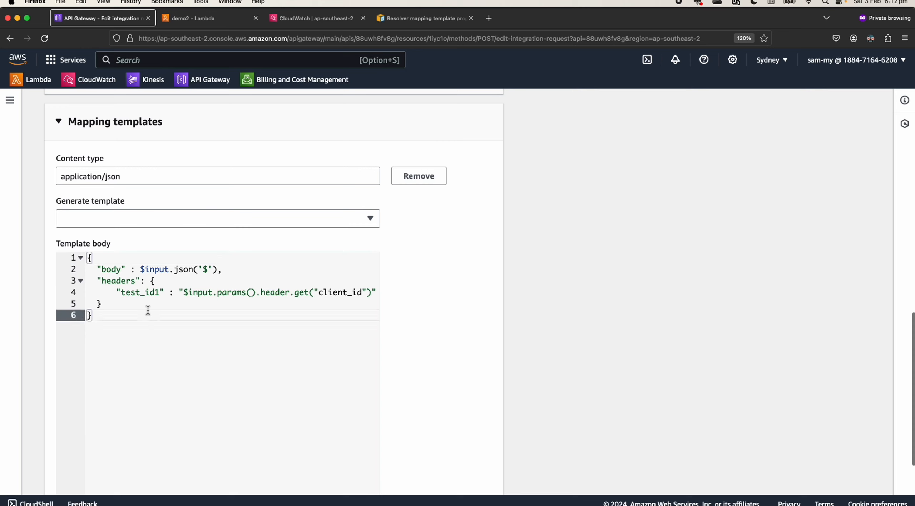
pyautogui.moveTo(121, 293); pyautogui.dragTo(160, 293)
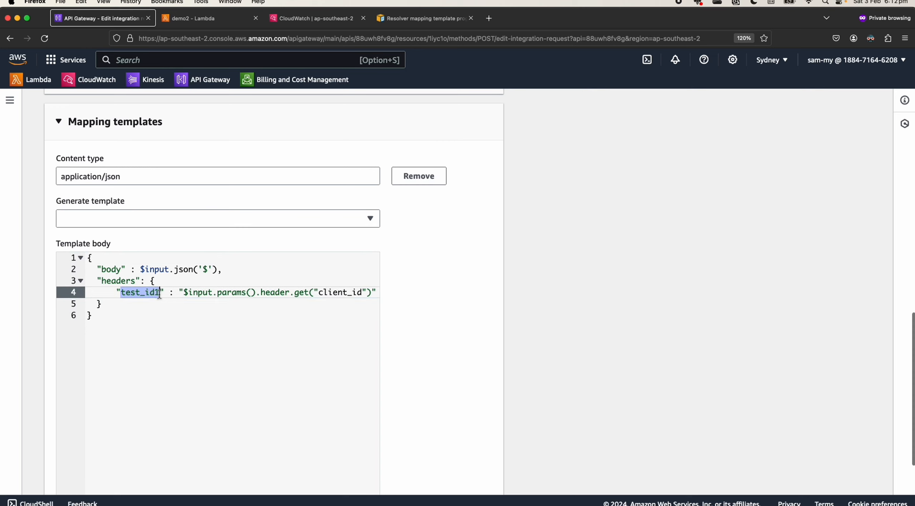
pyautogui.click(164, 322)
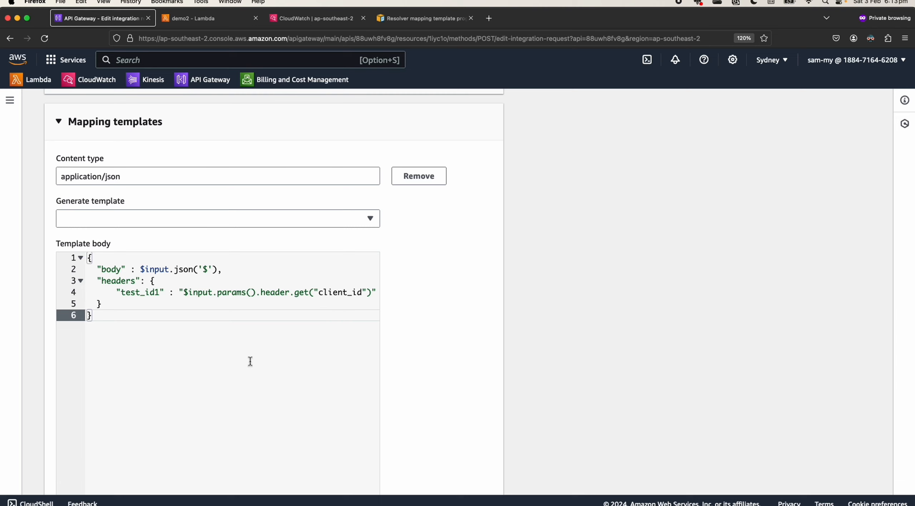
pyautogui.click(89, 260)
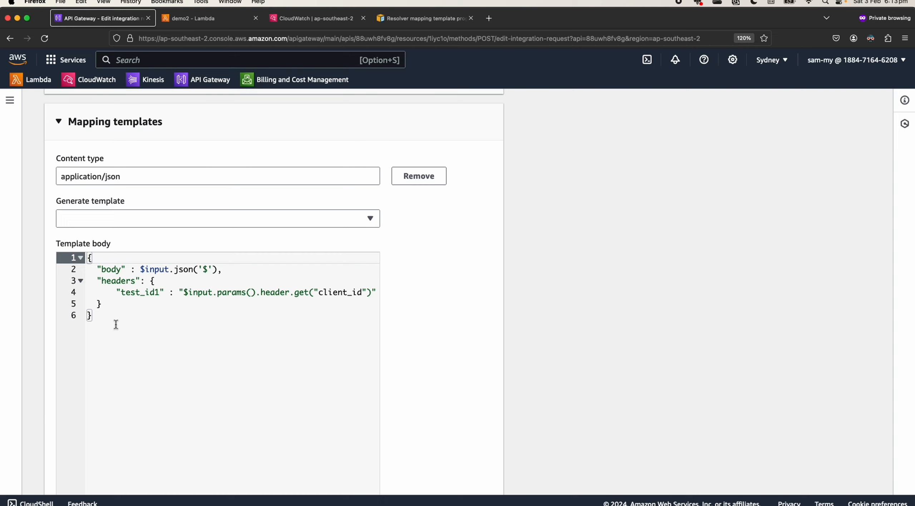
pyautogui.doubleClick(138, 292)
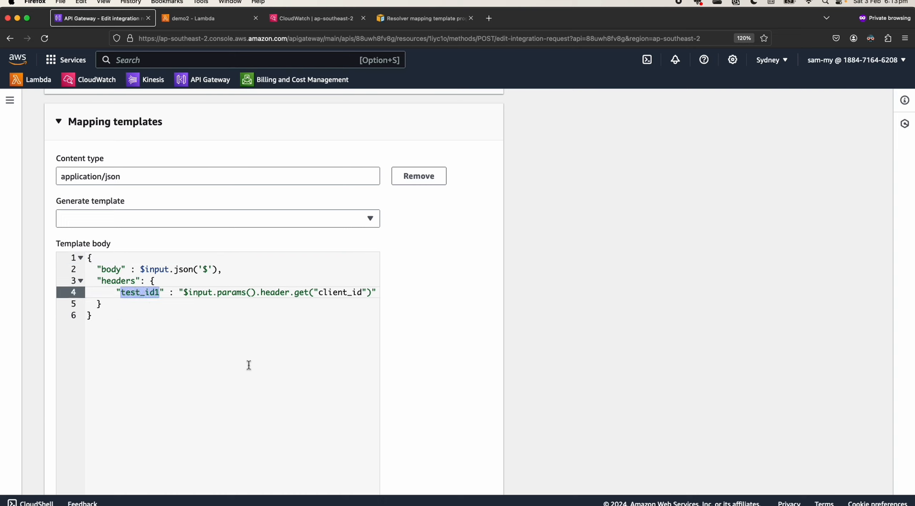
# Insert #set lines above the template body's JSON, defining $param1 as $input.params('param1') and $header1 as $input.params().header.get("client_id")
pyautogui.click(90, 258)
pyautogui.press('Return')
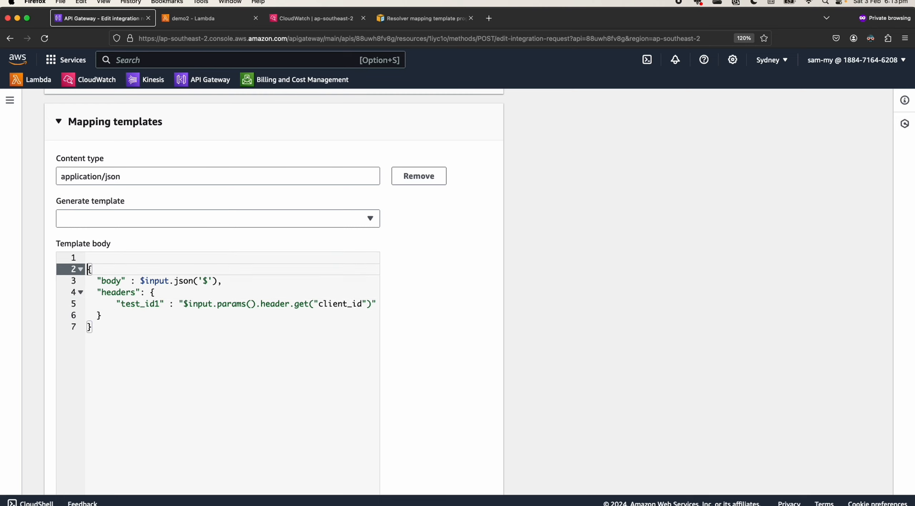
pyautogui.press('Up')
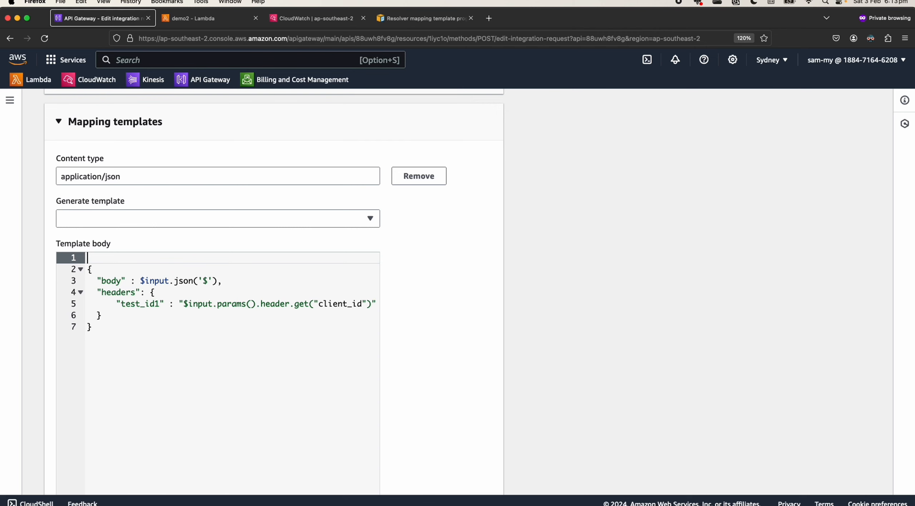
pyautogui.press('super+equal')
pyautogui.press('super+equal')
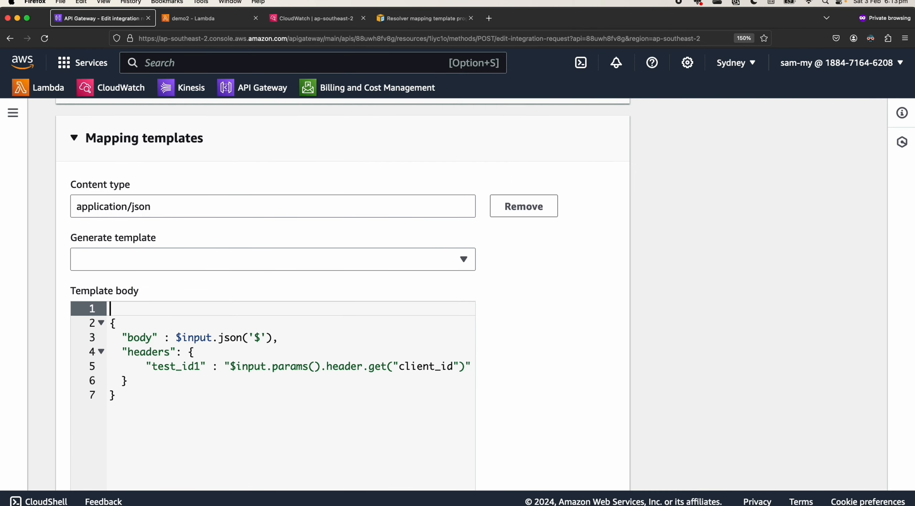
pyautogui.press('super+Tab')
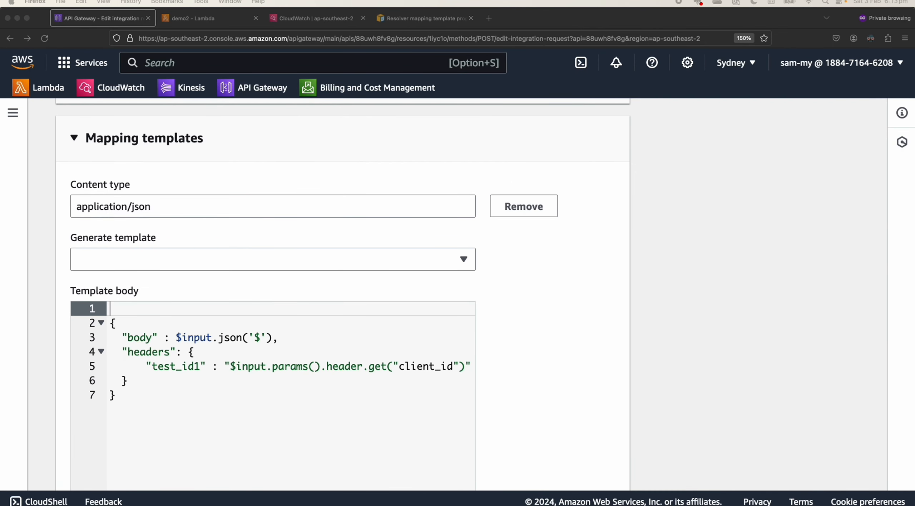
pyautogui.click(130, 307)
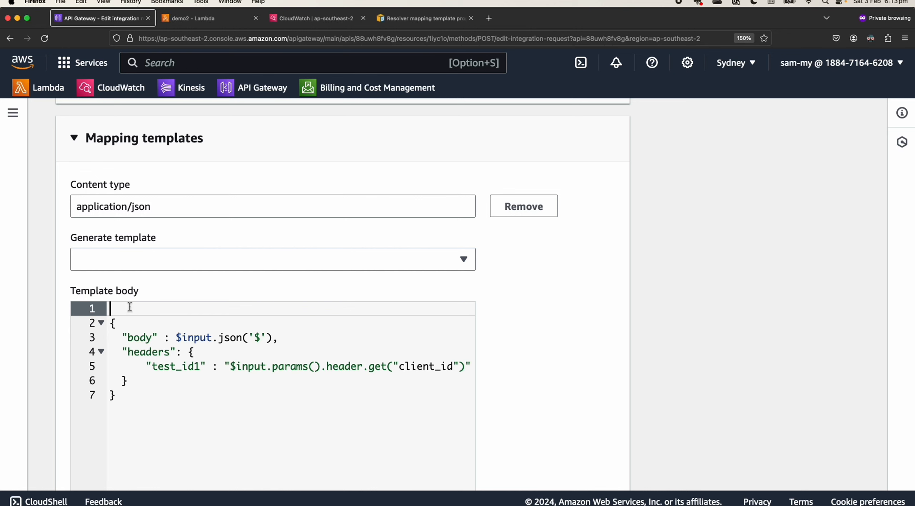
pyautogui.press('Return')
pyautogui.press('Up')
pyautogui.write('#set($param1 = $input.params(\'param1\')) #set($header1 = $input.params().header.get("client_id"))')
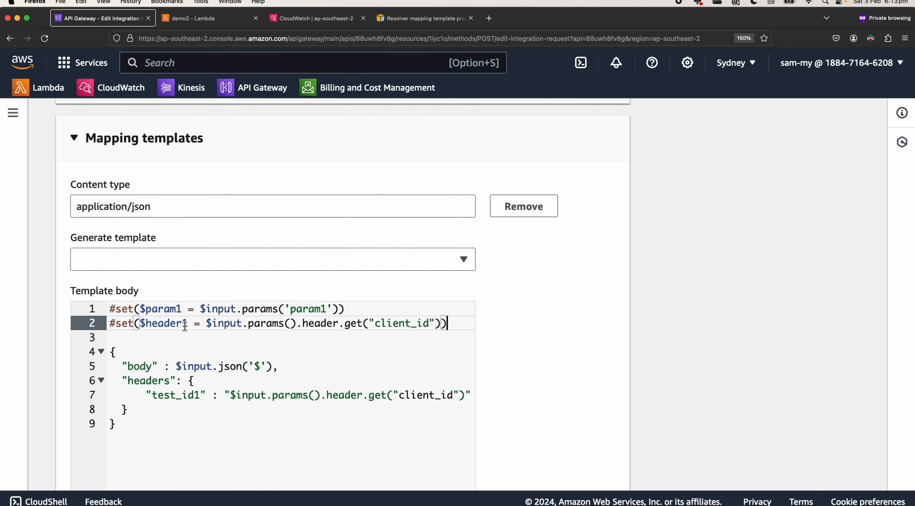
pyautogui.click(227, 349)
pyautogui.doubleClick(160, 309)
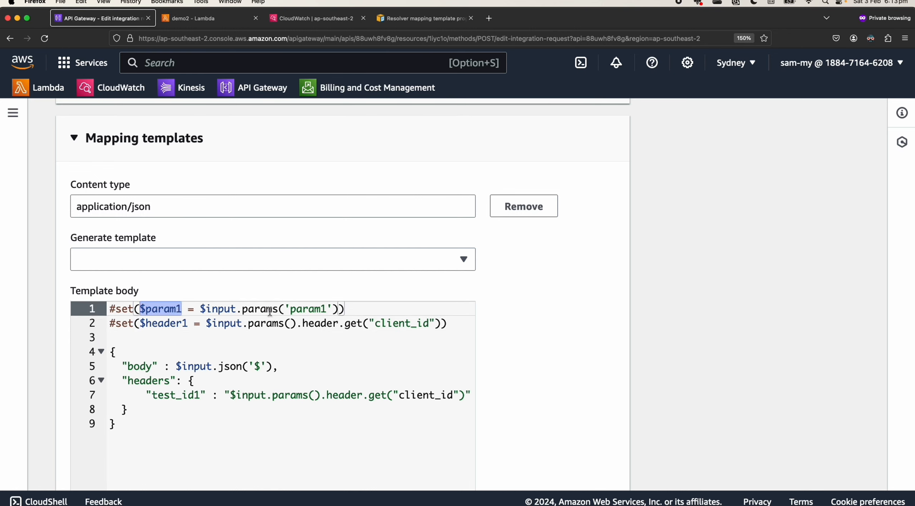
pyautogui.doubleClick(319, 309)
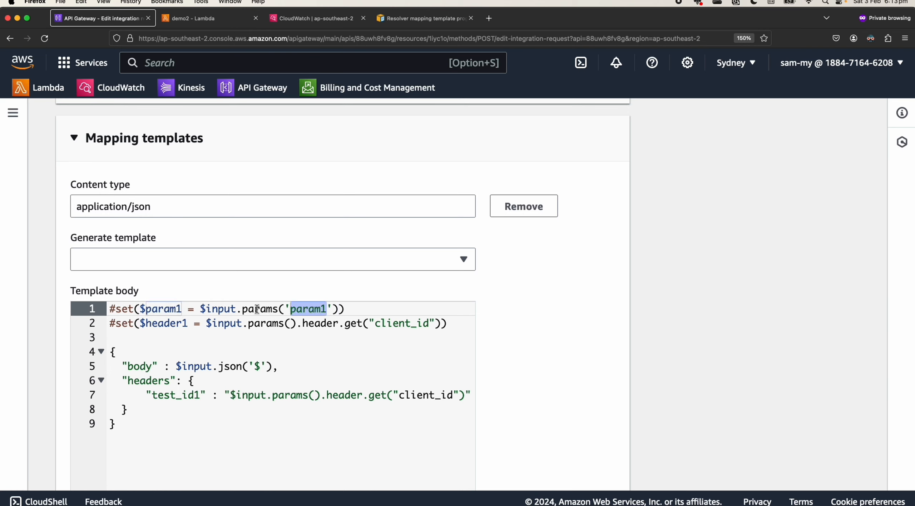
pyautogui.click(255, 338)
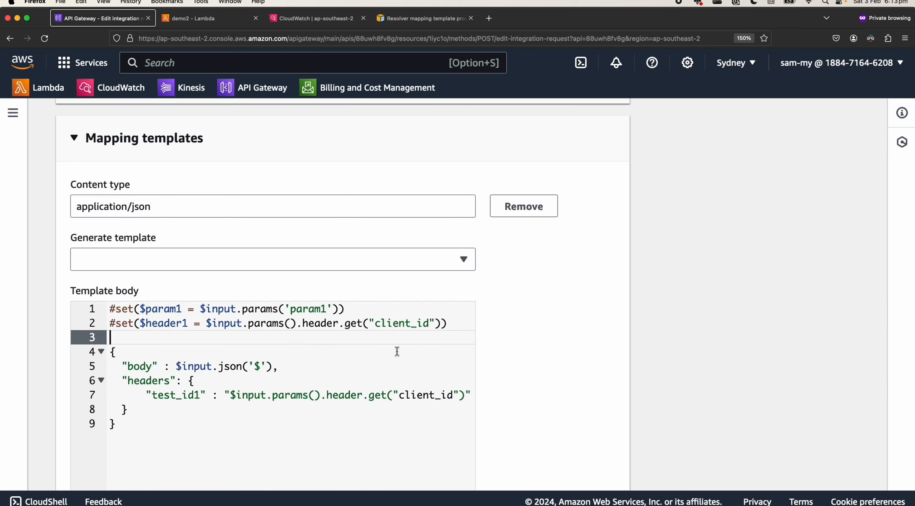
pyautogui.doubleClick(402, 325)
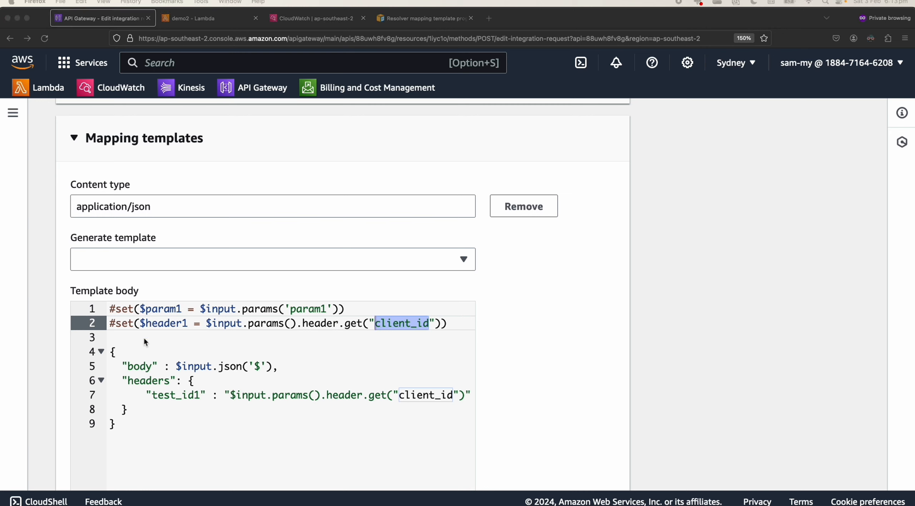
# Add an #if block below the #set lines that sets $client_id to $header1 when $param1.isEmpty(), else to $param1
pyautogui.click(128, 337)
pyautogui.press('Return')
pyautogui.press('Up')
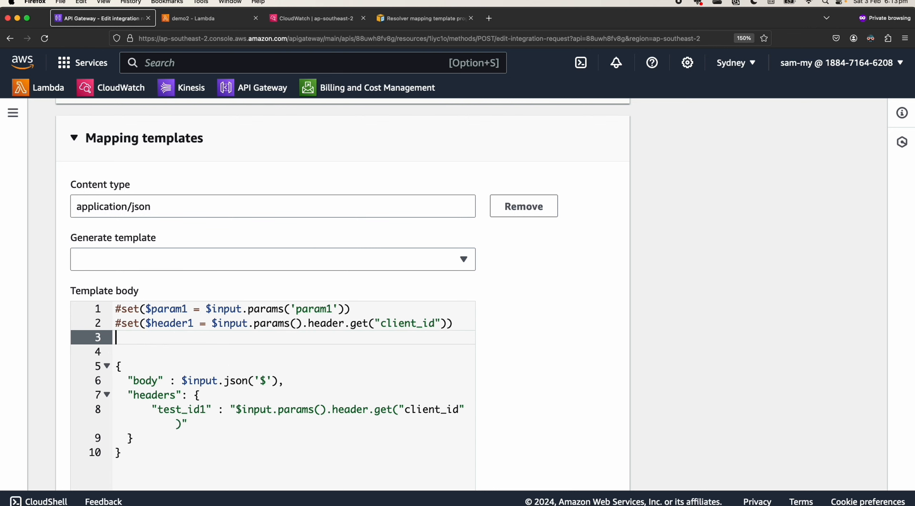
pyautogui.press('Return')
pyautogui.write('#if($param1.isEmpty())   #set($client_id = $header1) #else   #set($client_id = $param1) #end')
pyautogui.click(157, 309)
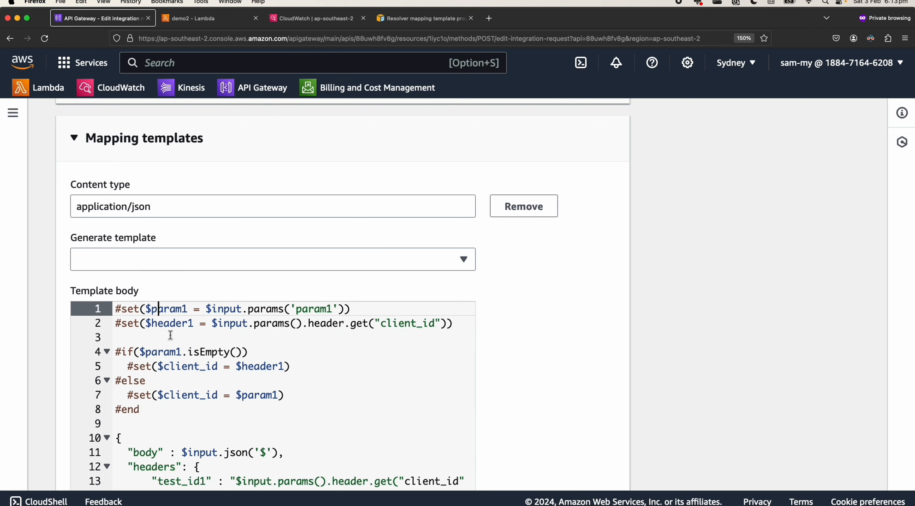
pyautogui.doubleClick(315, 309)
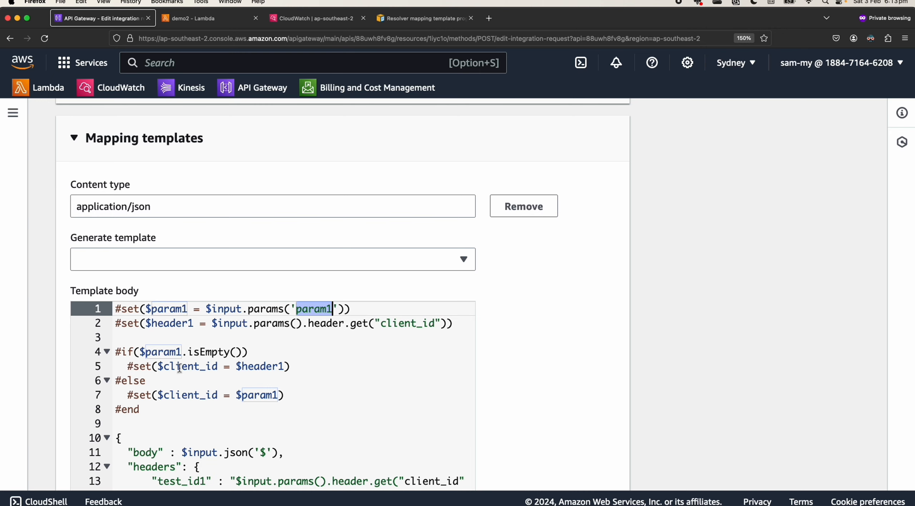
pyautogui.scroll(-1, 180, 369)
pyautogui.doubleClick(261, 355)
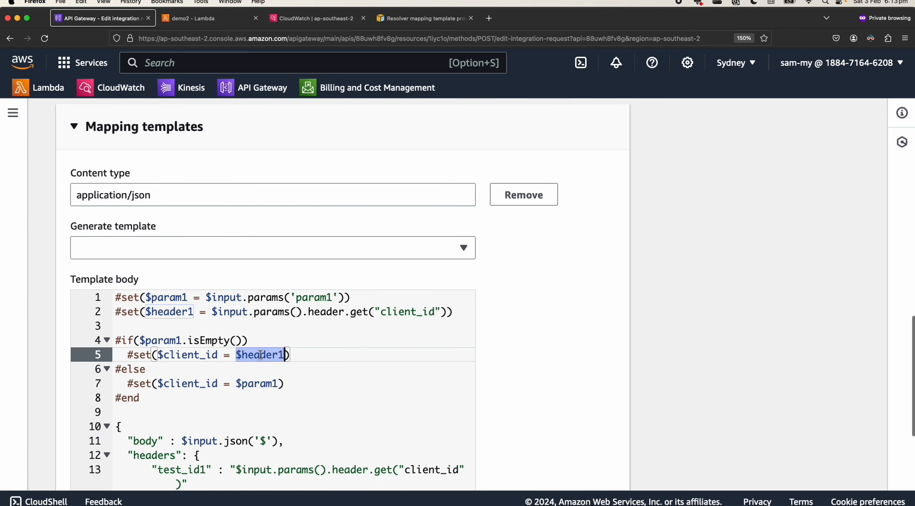
# Try assigning $param1 instead of $header1 to $client_id in the #if branch, and undo the replacement
pyautogui.doubleClick(168, 297)
pyautogui.press('super+c')
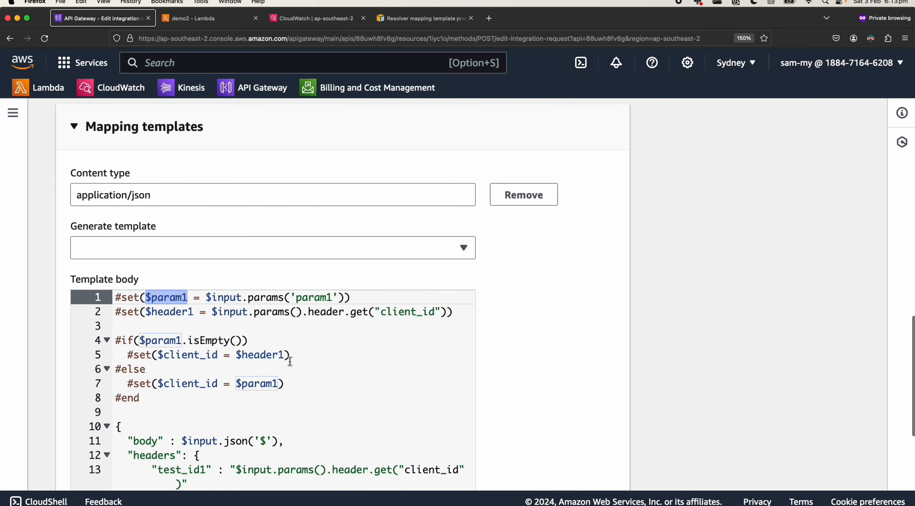
pyautogui.doubleClick(265, 355)
pyautogui.press('super+v')
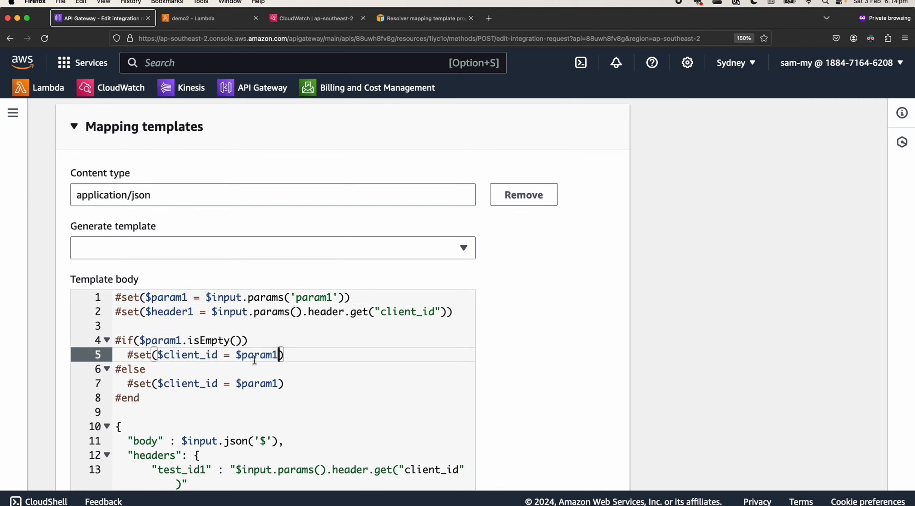
pyautogui.press('super+z')
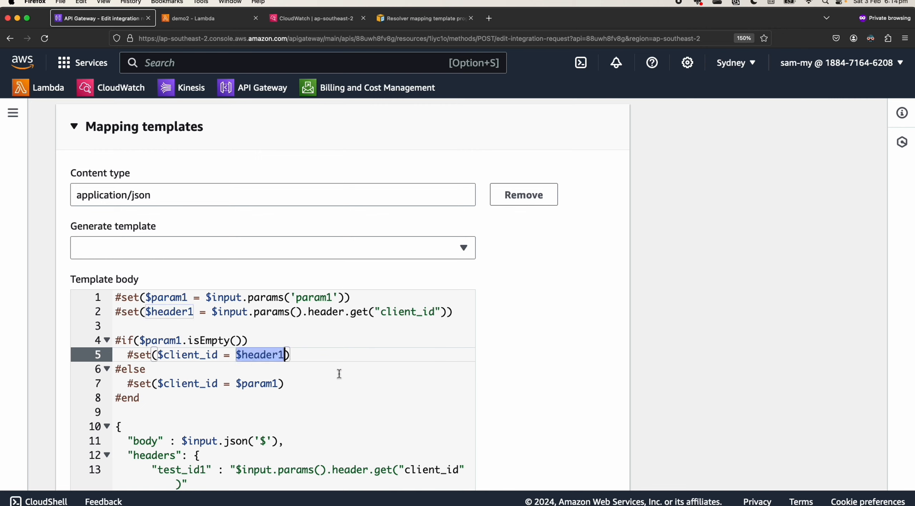
# Examine how the #if and #else branches assign $header1 or $param1 to $client_id
pyautogui.click(339, 370)
pyautogui.click(171, 340)
pyautogui.doubleClick(170, 341)
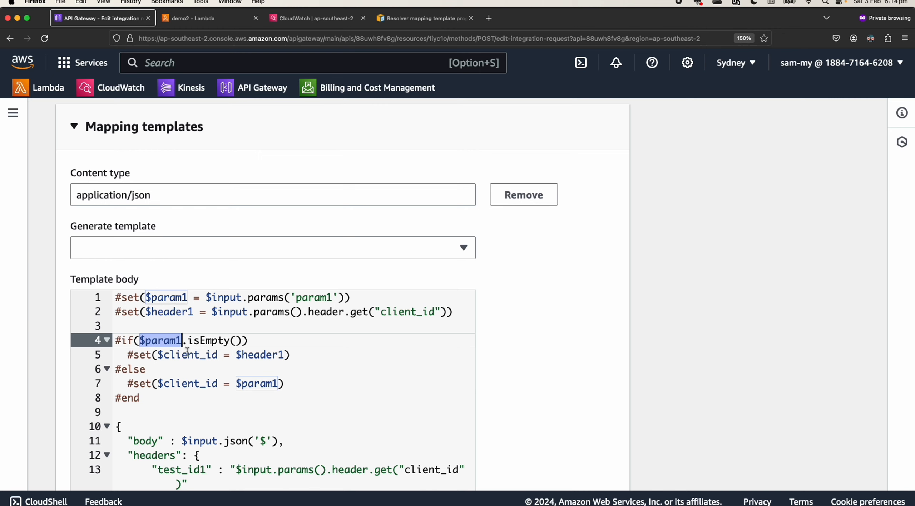
pyautogui.doubleClick(184, 311)
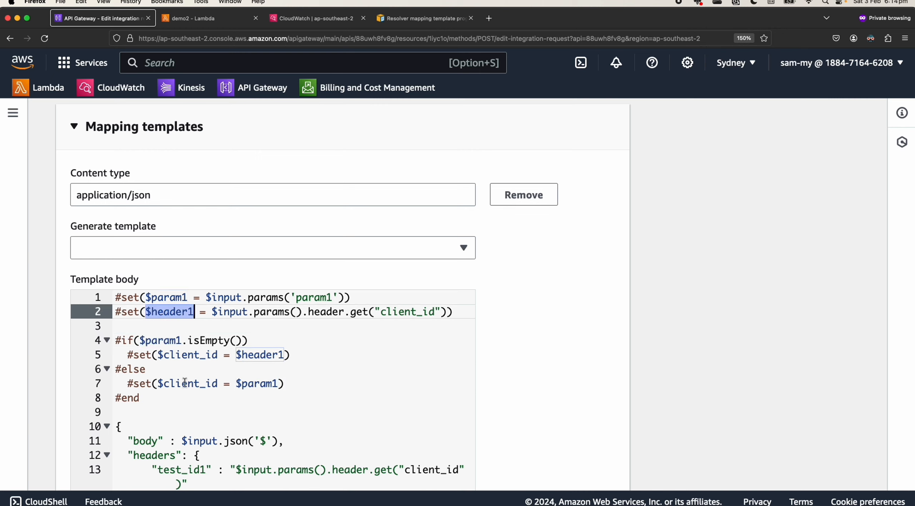
pyautogui.doubleClick(165, 341)
pyautogui.click(265, 383)
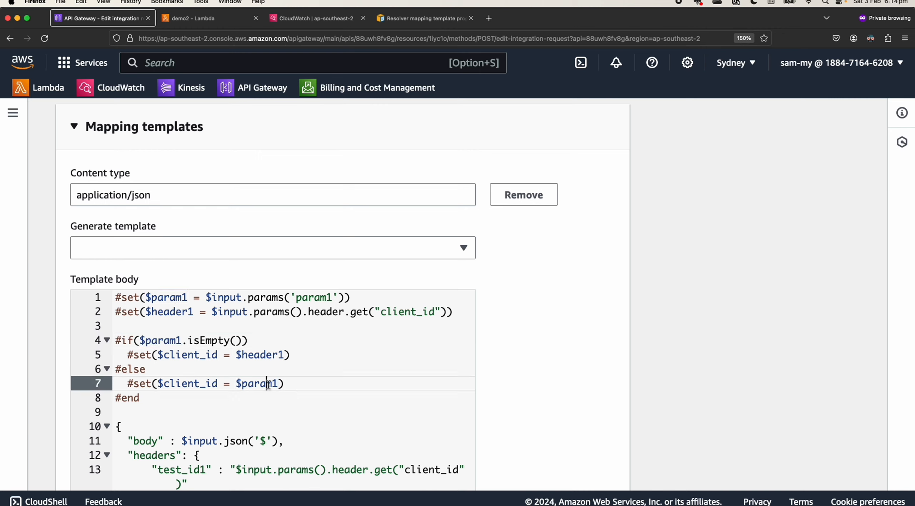
pyautogui.doubleClick(251, 383)
pyautogui.scroll(-2, 250, 384)
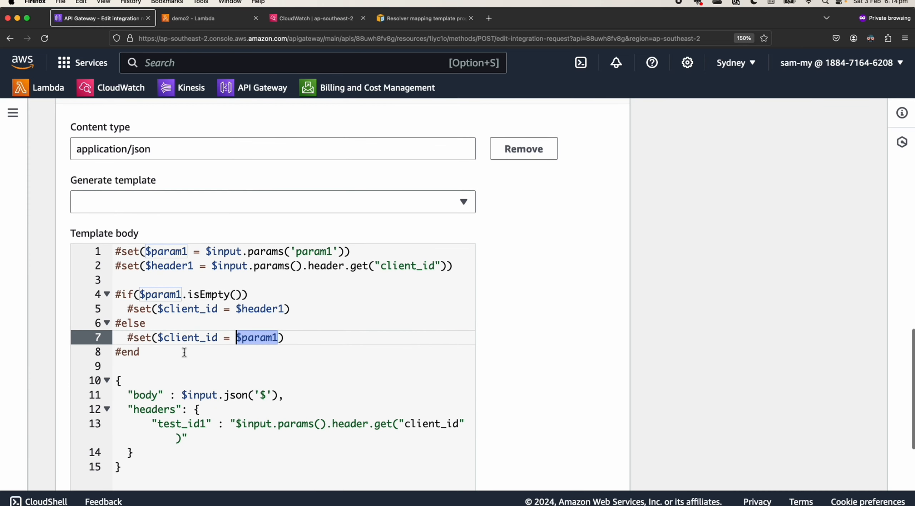
pyautogui.click(182, 339)
pyautogui.moveTo(158, 339); pyautogui.dragTo(217, 339)
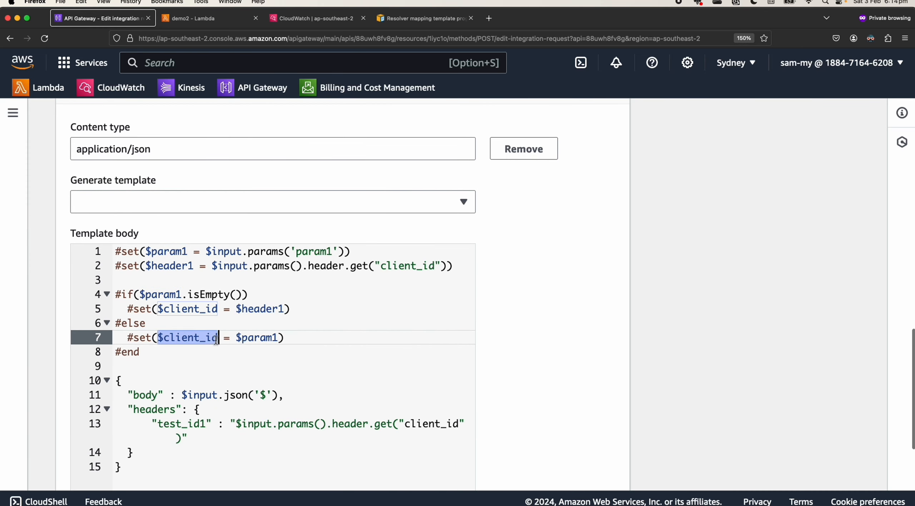
# Replace the test_id1 value in the template's headers with $client_id and save the integration request
pyautogui.click(289, 447)
pyautogui.moveTo(236, 424); pyautogui.dragTo(182, 437)
pyautogui.press('BackSpace')
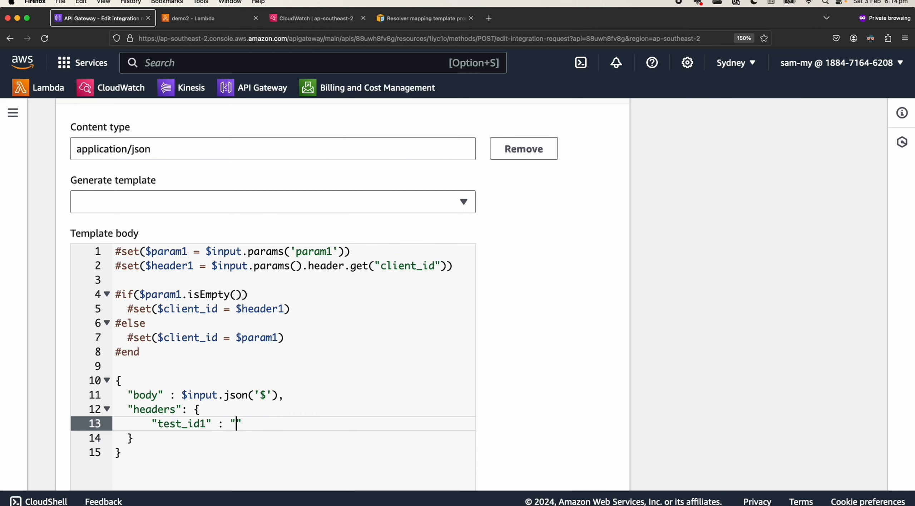
pyautogui.write('$client_id')
pyautogui.scroll(-8, 338, 408)
pyautogui.scroll(3, 220, 334)
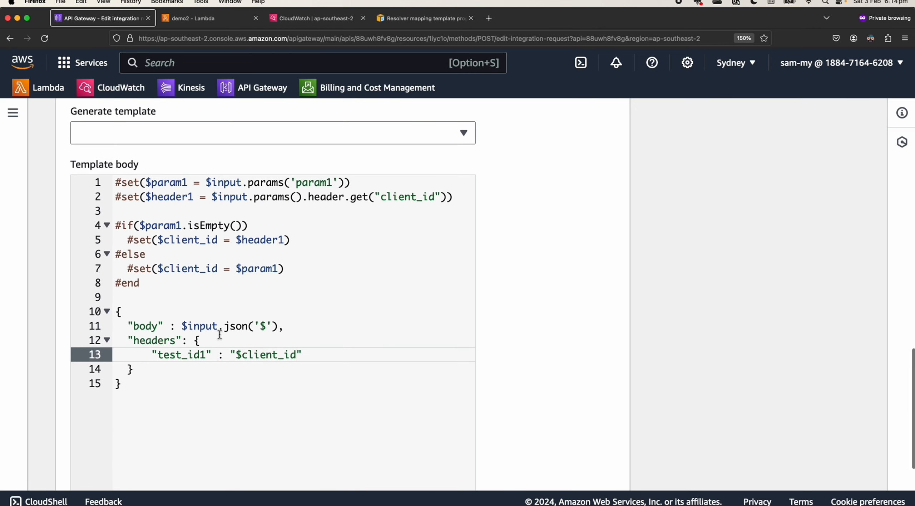
pyautogui.click(152, 296)
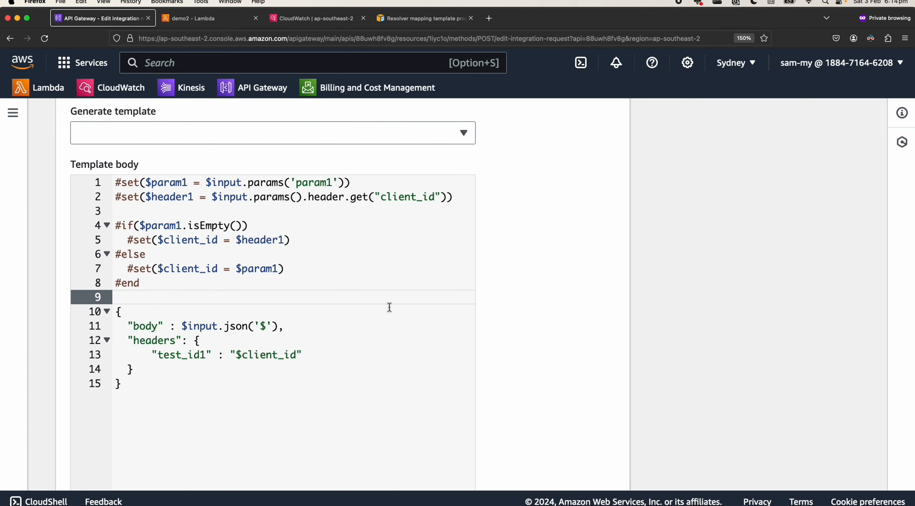
pyautogui.scroll(-1, 388, 308)
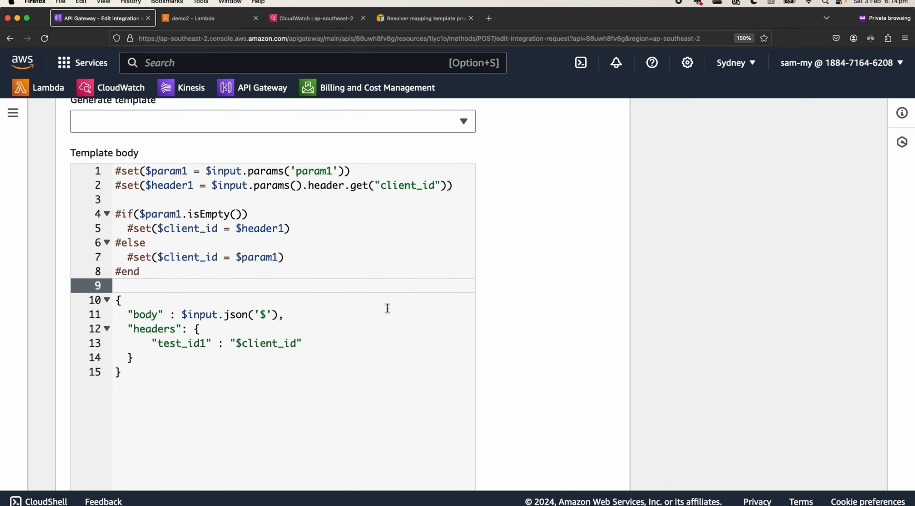
pyautogui.scroll(-5, 273, 300)
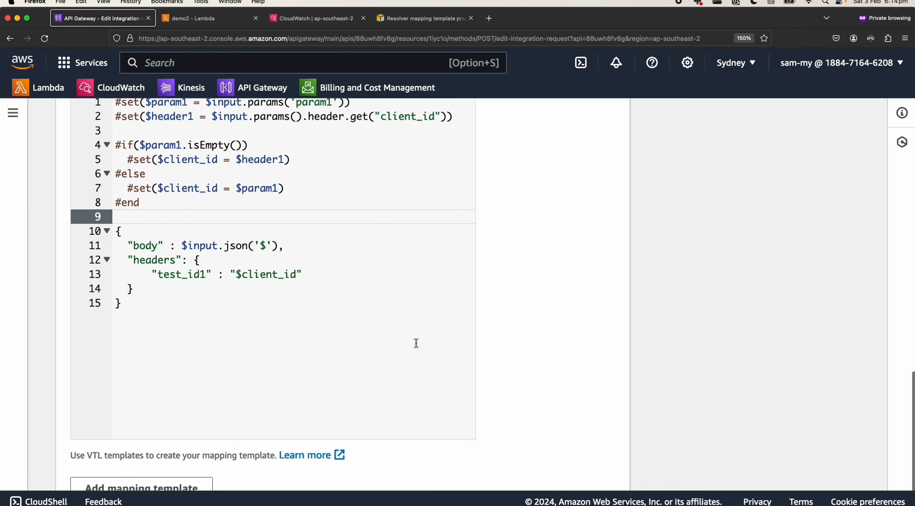
pyautogui.scroll(-4, 410, 349)
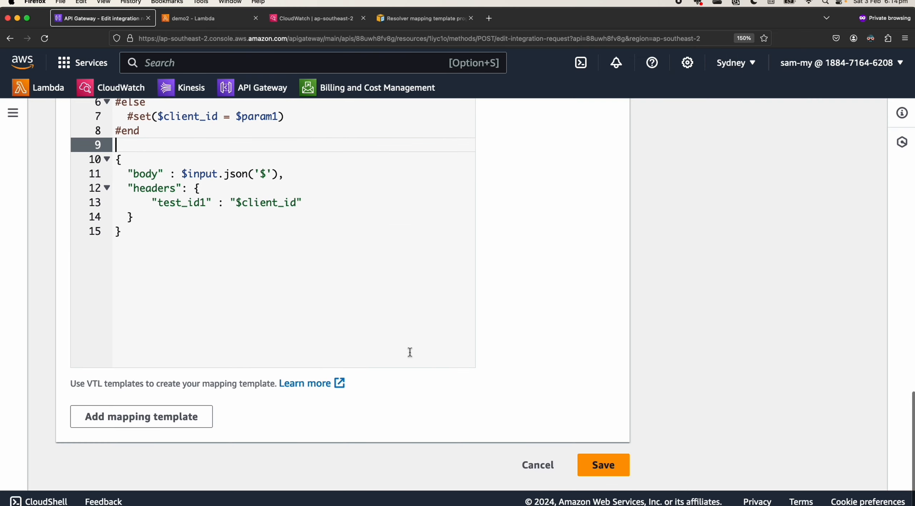
pyautogui.click(604, 464)
# Deploy the demo2 API to the dev stage
pyautogui.click(801, 208)
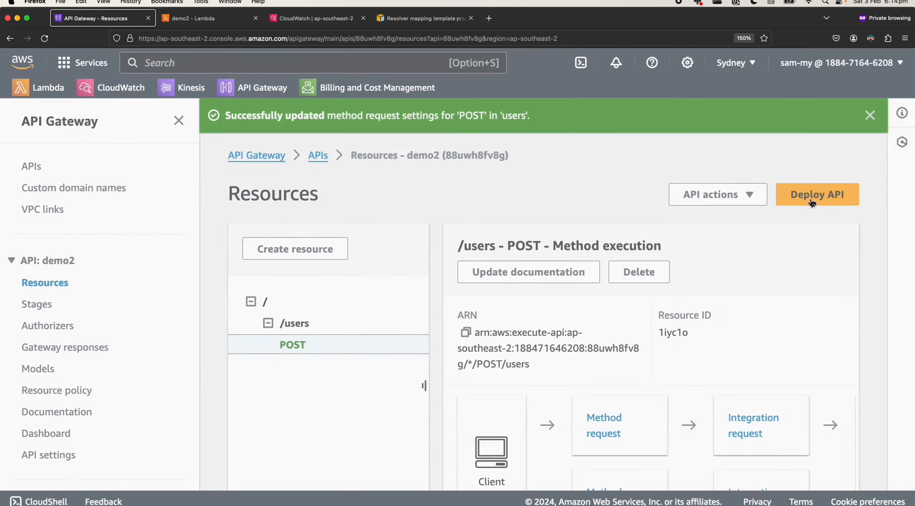
pyautogui.click(505, 282)
pyautogui.click(345, 324)
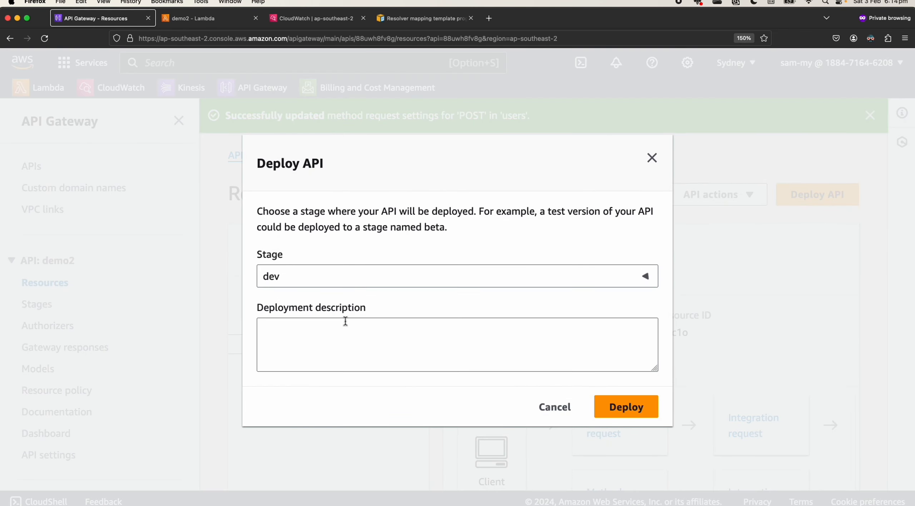
pyautogui.click(615, 404)
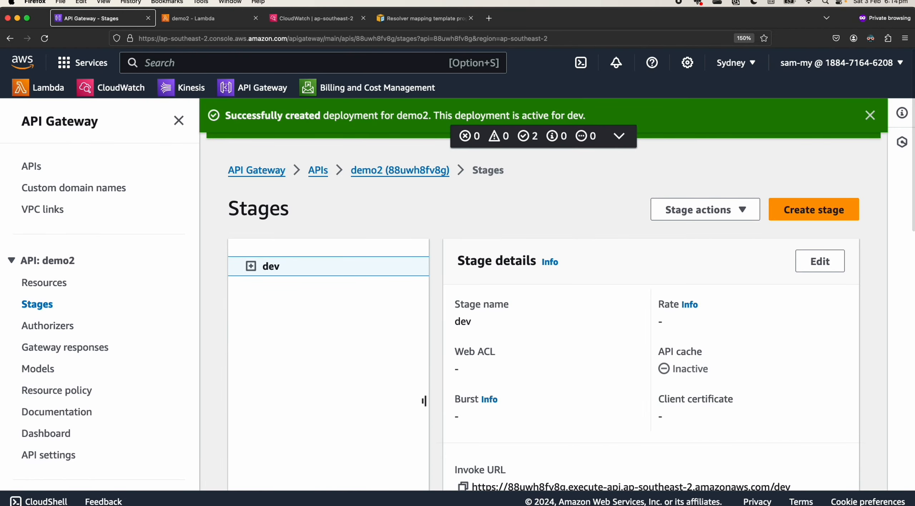
# Switch to Postman and send the POST request to /dev/users with the client_id header and without the param1 query parameter
pyautogui.press('super+Tab')
pyautogui.click(427, 378)
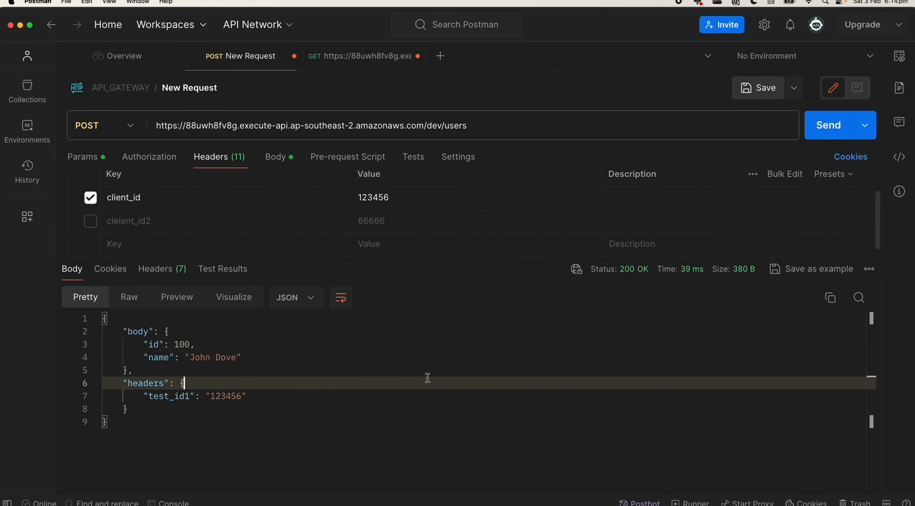
pyautogui.click(556, 344)
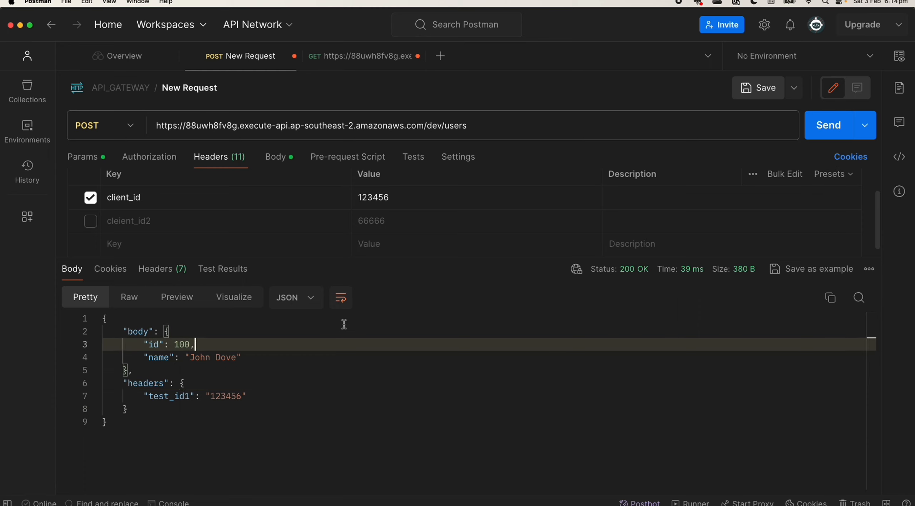
pyautogui.click(85, 158)
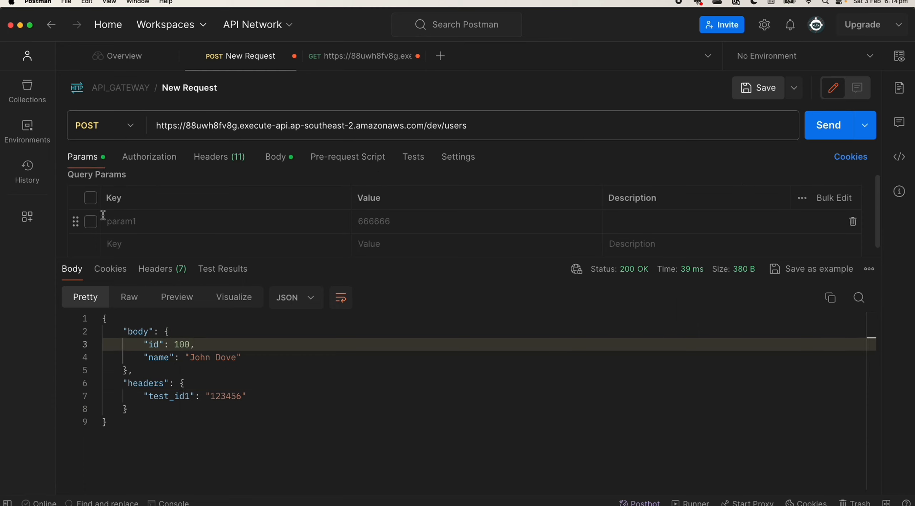
pyautogui.click(218, 161)
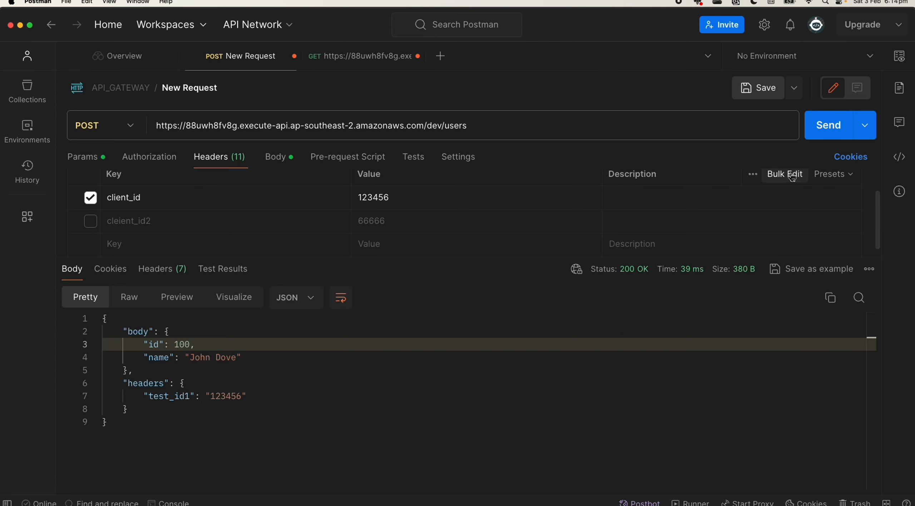
pyautogui.click(829, 125)
pyautogui.click(831, 133)
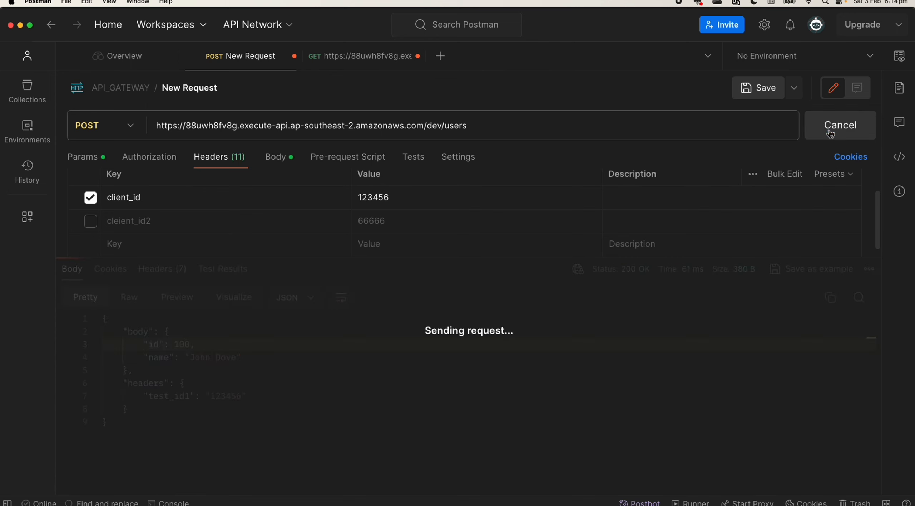
# Enable the param1 query parameter, resend the POST request, and compare its value with test_id1 in the response
pyautogui.click(83, 156)
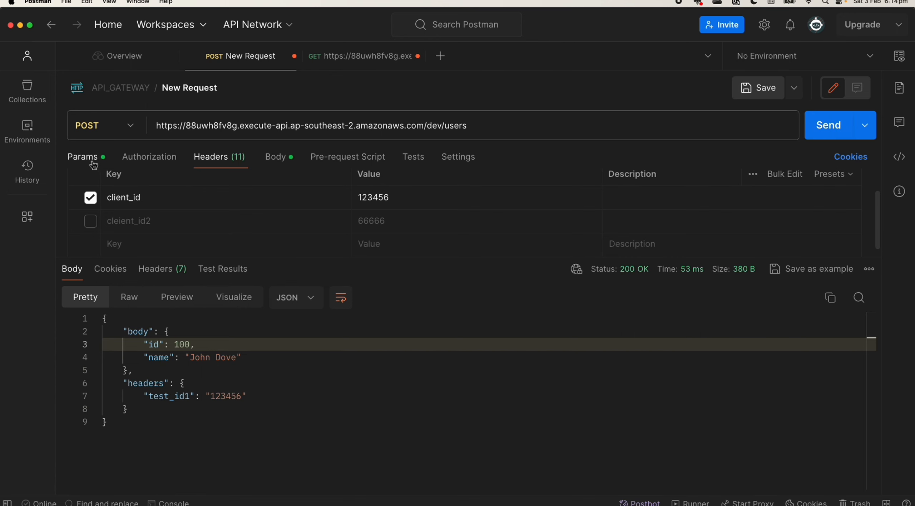
pyautogui.click(91, 222)
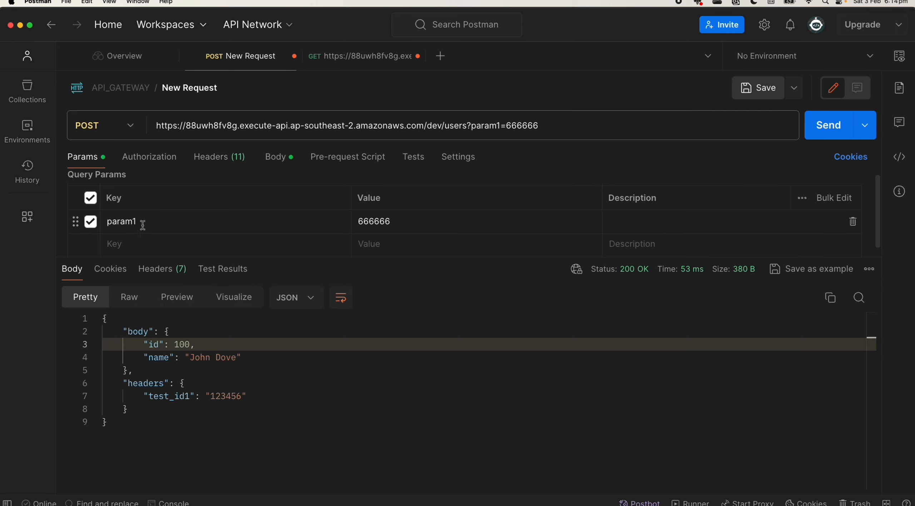
pyautogui.doubleClick(181, 396)
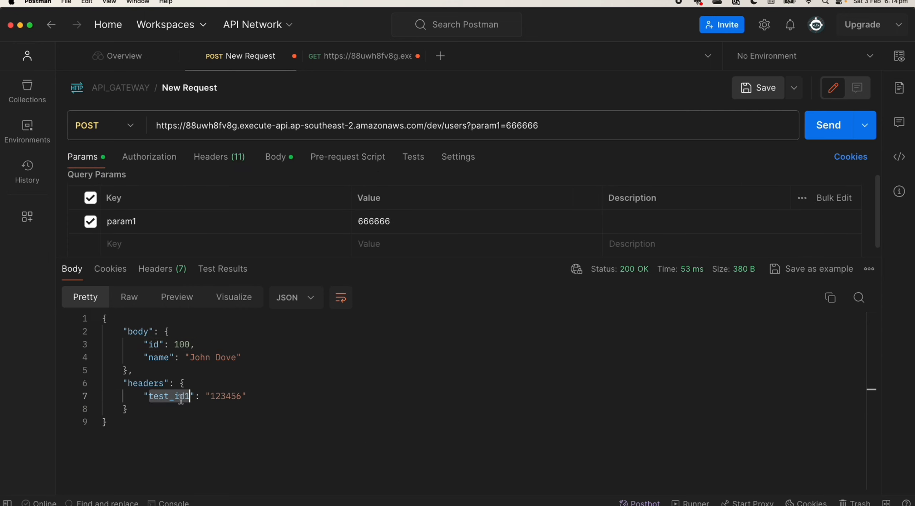
pyautogui.click(822, 130)
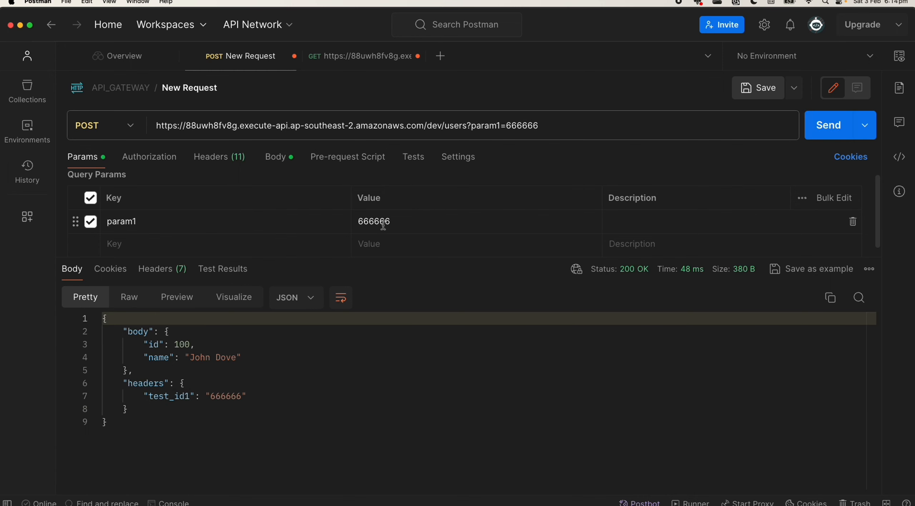
pyautogui.click(383, 223)
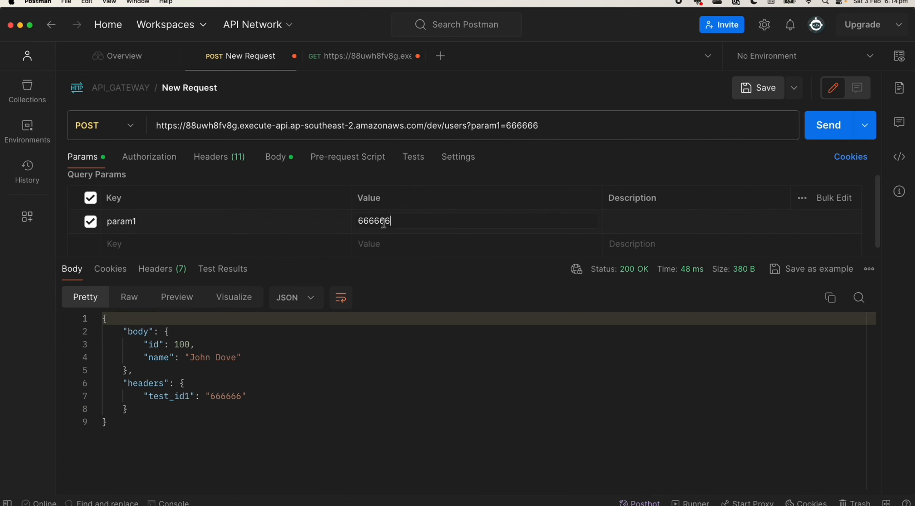
pyautogui.click(221, 396)
pyautogui.press('Up')
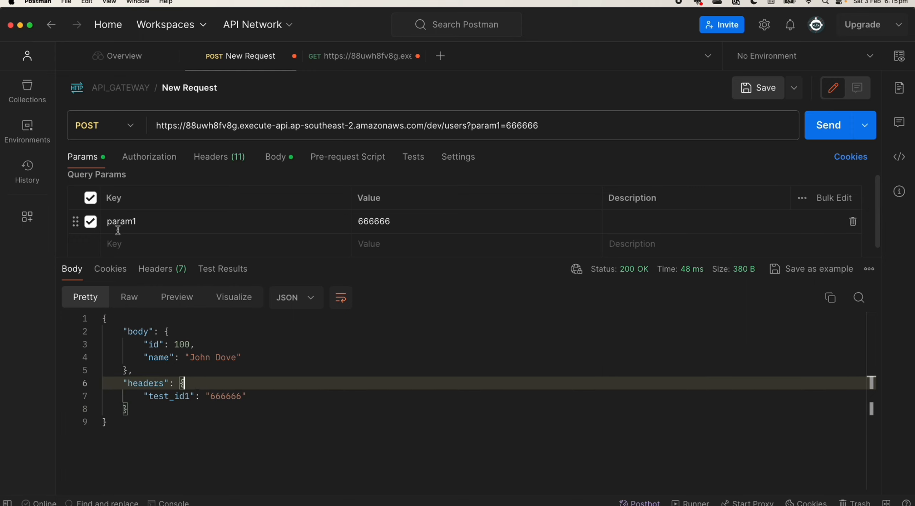
pyautogui.doubleClick(231, 399)
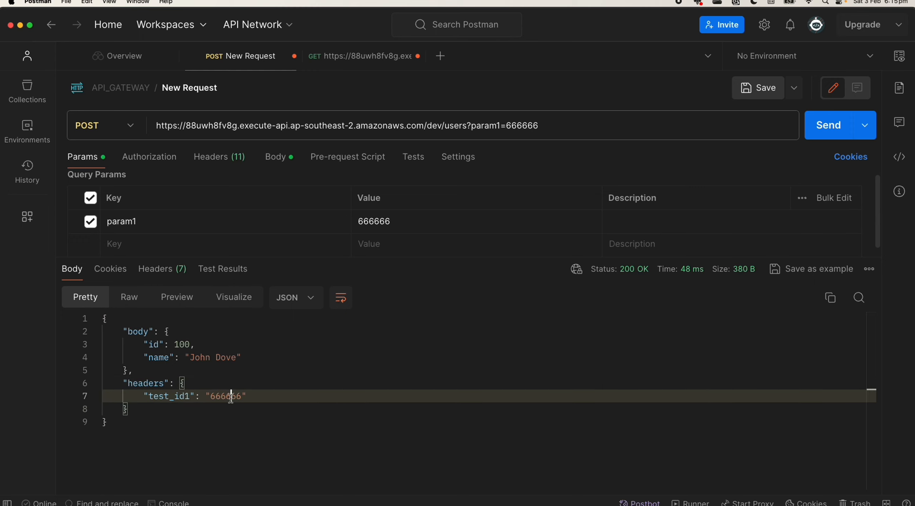
# Disable the param1 query parameter, resend the POST request, and show the request headers
pyautogui.click(90, 221)
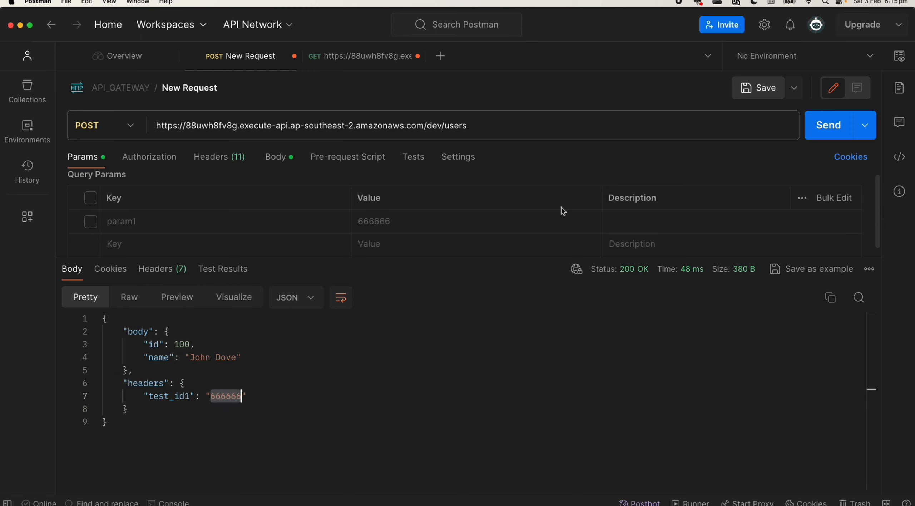
pyautogui.click(829, 125)
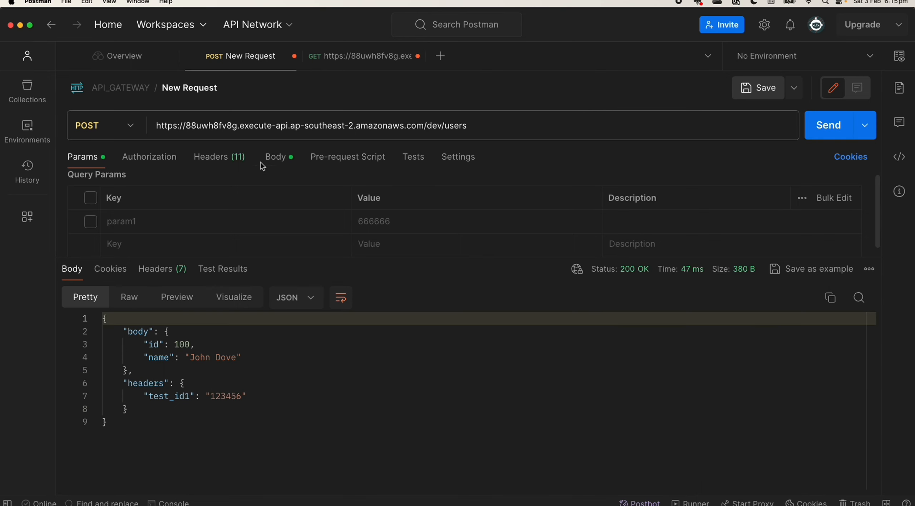
pyautogui.click(239, 158)
# Switch to API Gateway in Firefox, enable Lambda proxy integration in the /users POST integration request, and save it
pyautogui.press('super+Tab')
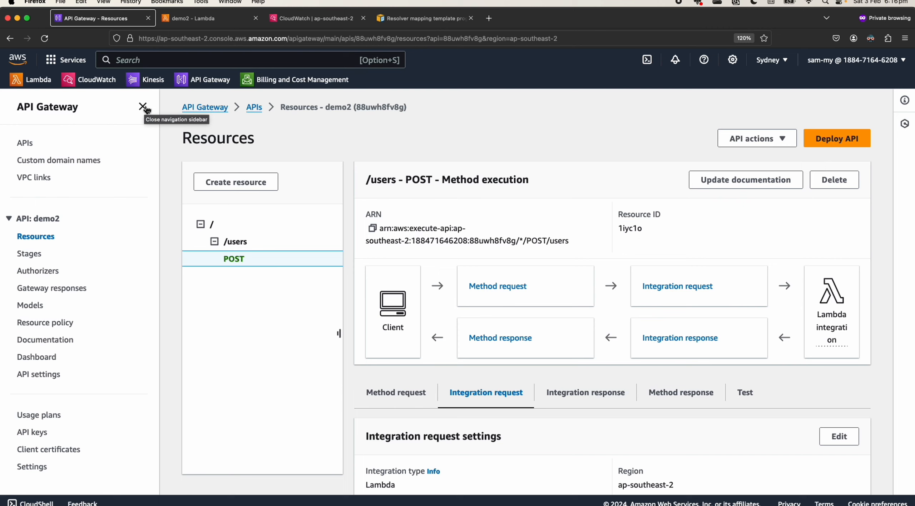
pyautogui.click(142, 107)
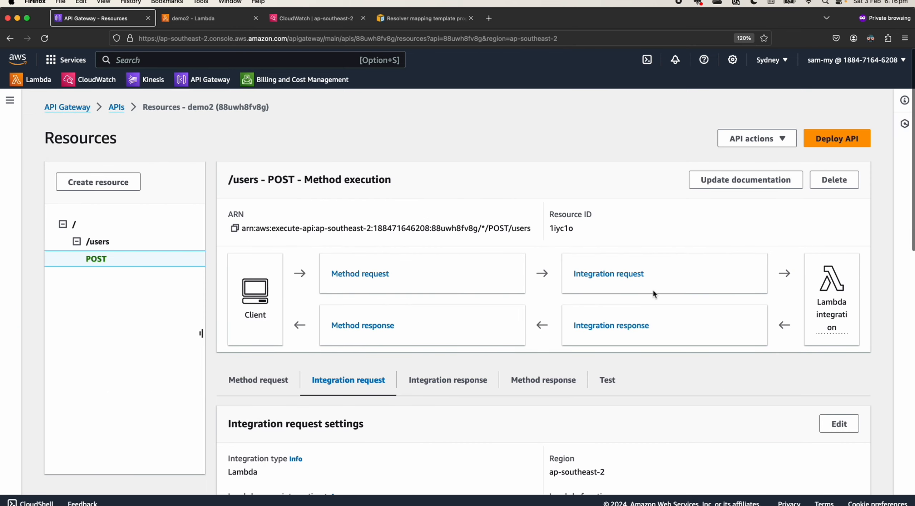
pyautogui.doubleClick(617, 277)
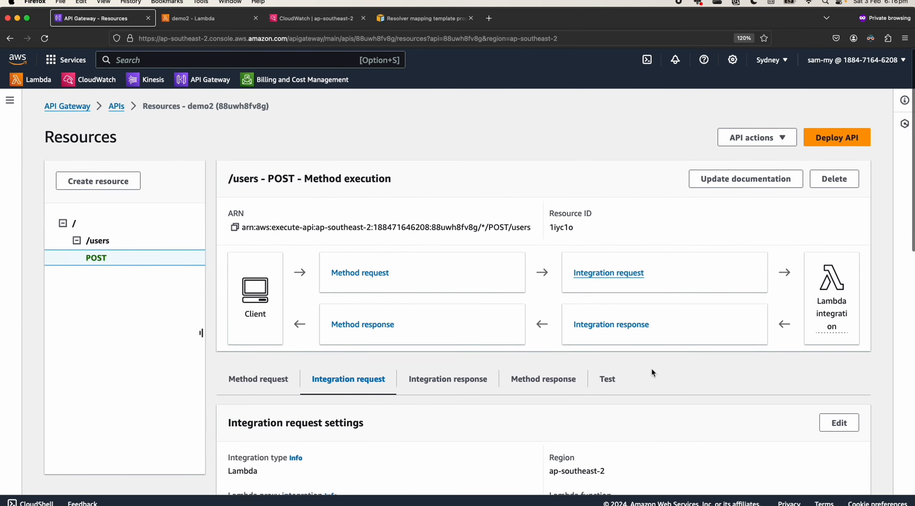
pyautogui.scroll(-3, 851, 349)
pyautogui.click(839, 328)
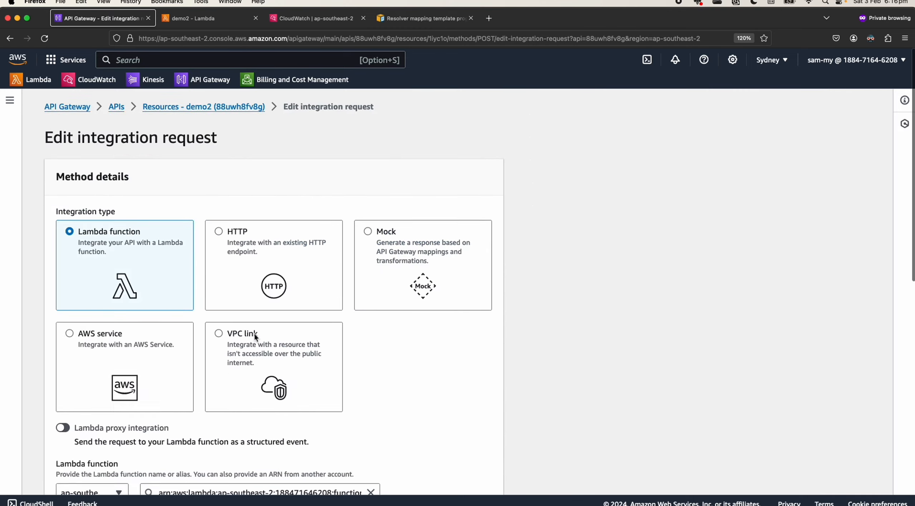
pyautogui.scroll(-5, 255, 337)
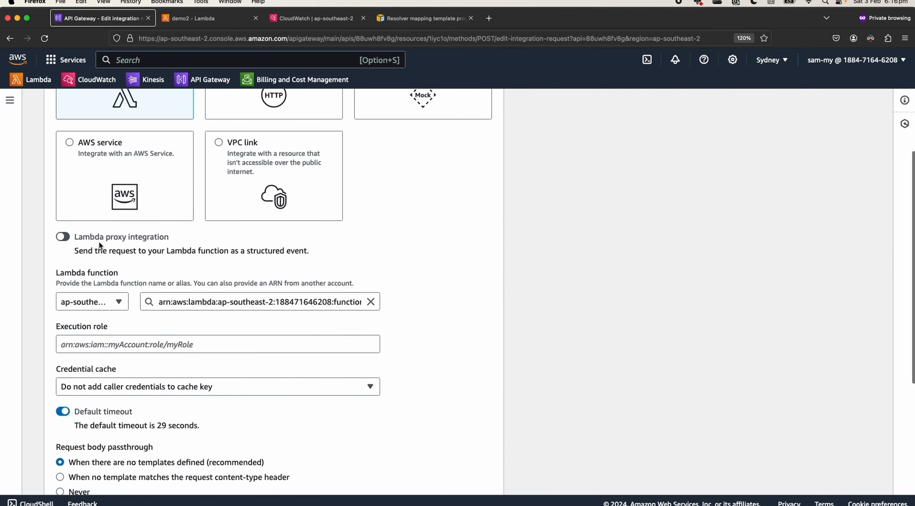
pyautogui.scroll(-2, 147, 249)
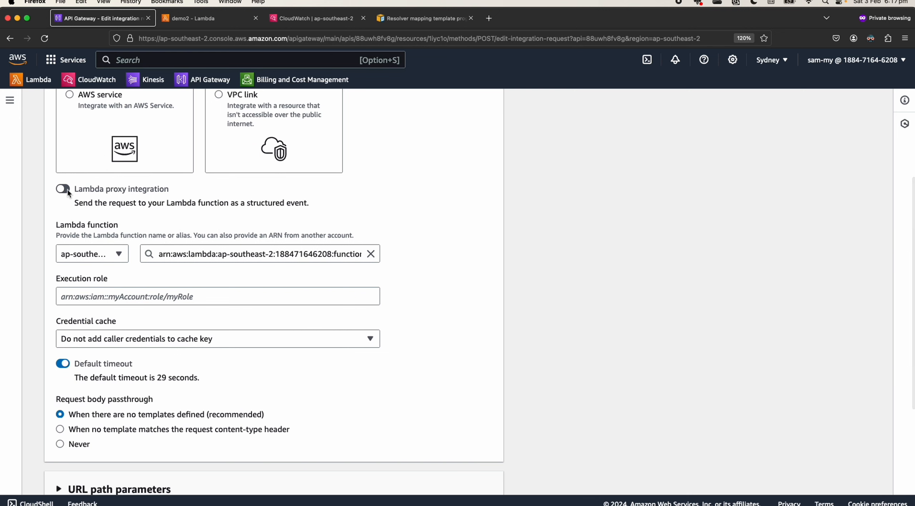
pyautogui.click(63, 189)
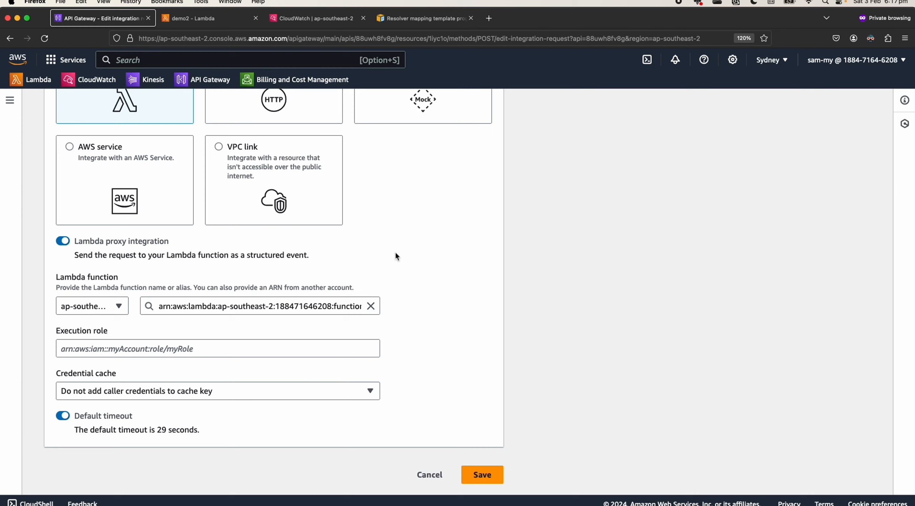
pyautogui.click(492, 481)
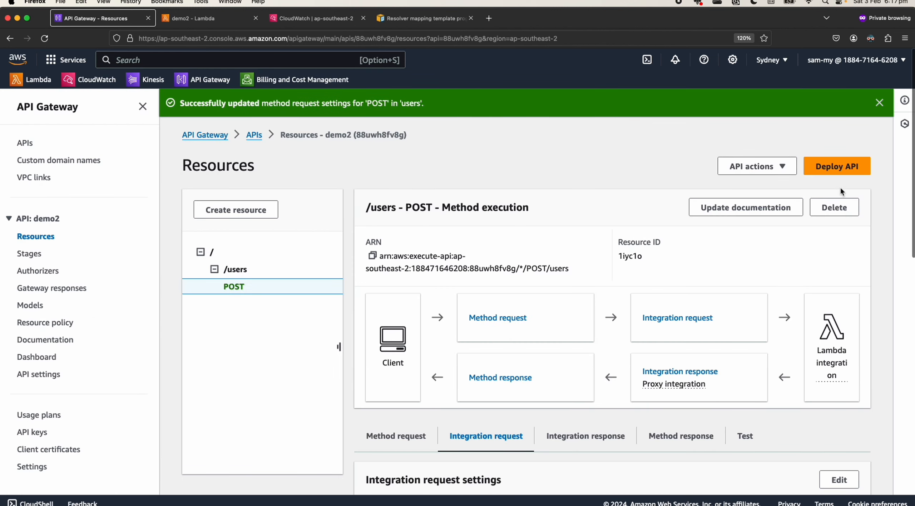
# Deploy the updated demo2 API to the dev stage and dismiss the success notifications
pyautogui.click(838, 160)
pyautogui.click(393, 280)
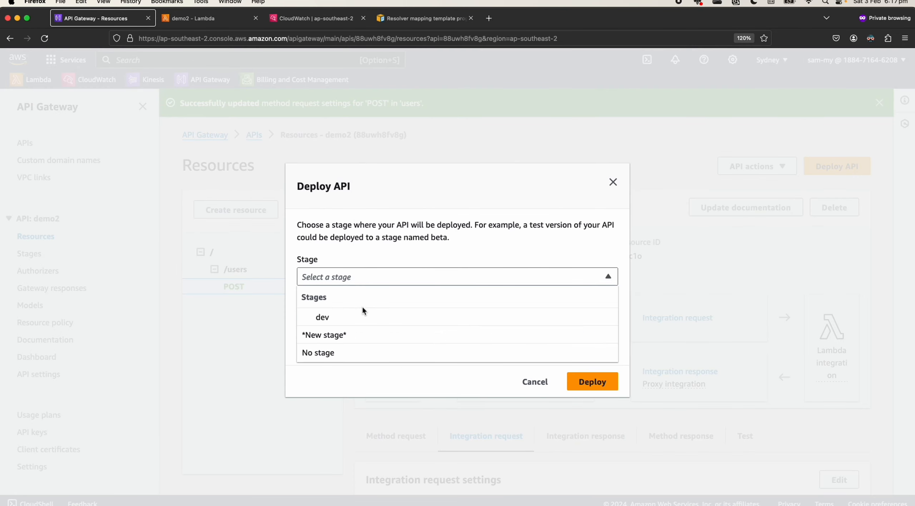
pyautogui.click(361, 309)
pyautogui.click(597, 382)
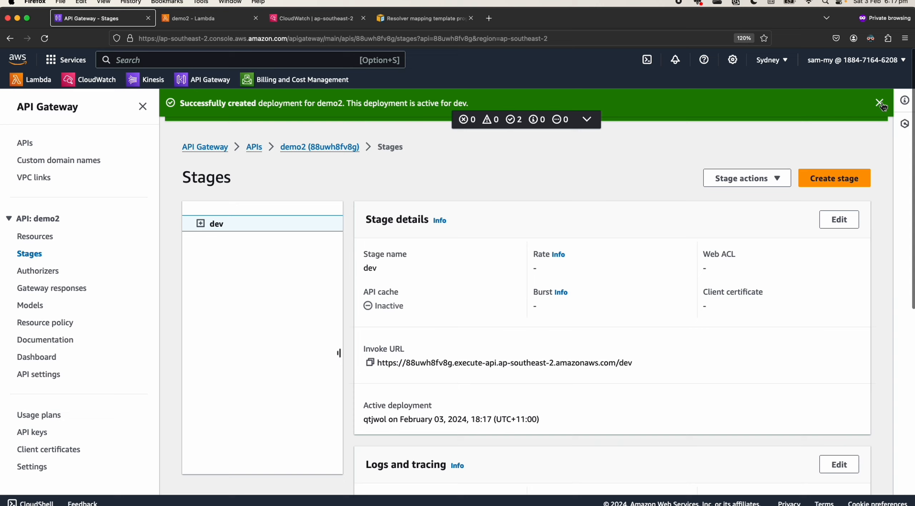
pyautogui.click(880, 103)
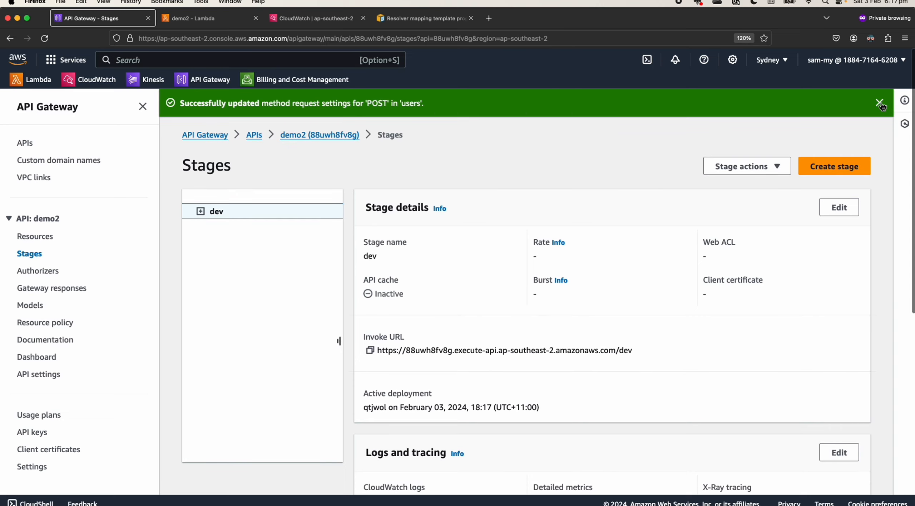
pyautogui.click(881, 104)
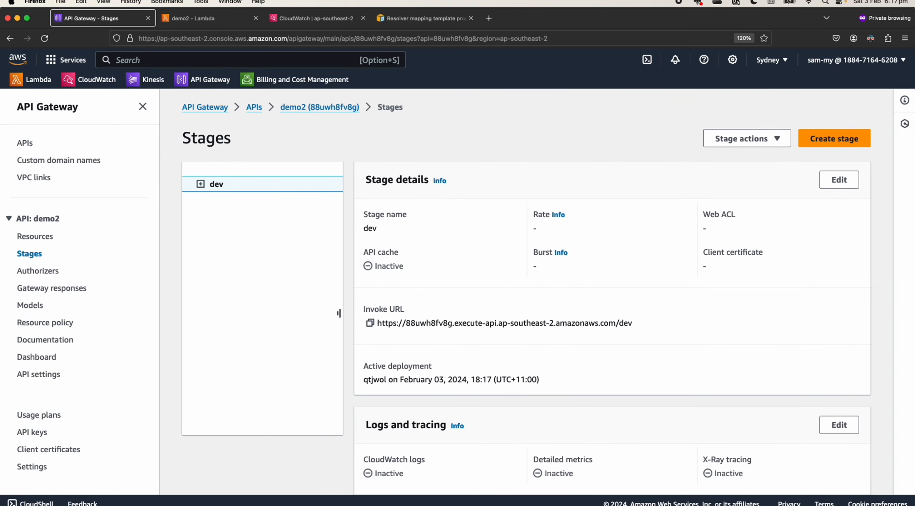
# Switch to Postman and send the POST request to /dev/users twice with only the client_id header enabled, checking the response message
pyautogui.press('super+Tab')
pyautogui.click(440, 421)
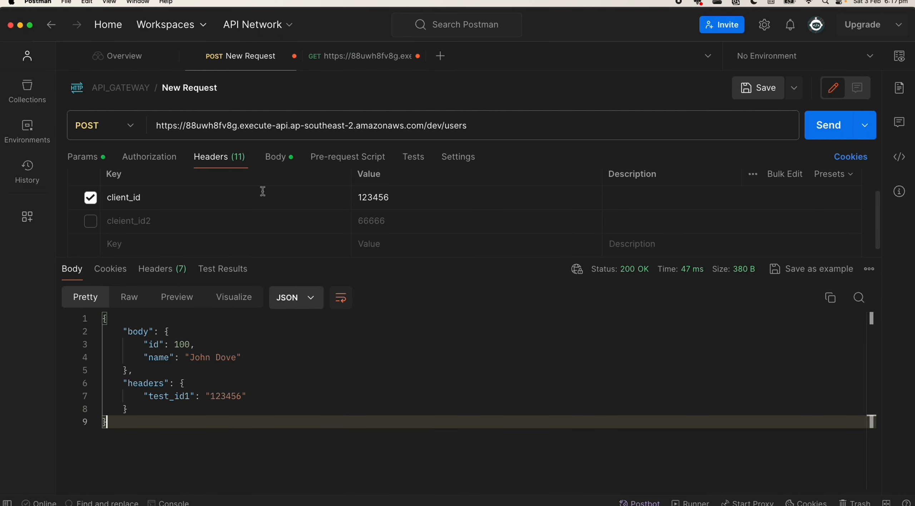
pyautogui.click(826, 128)
pyautogui.click(826, 130)
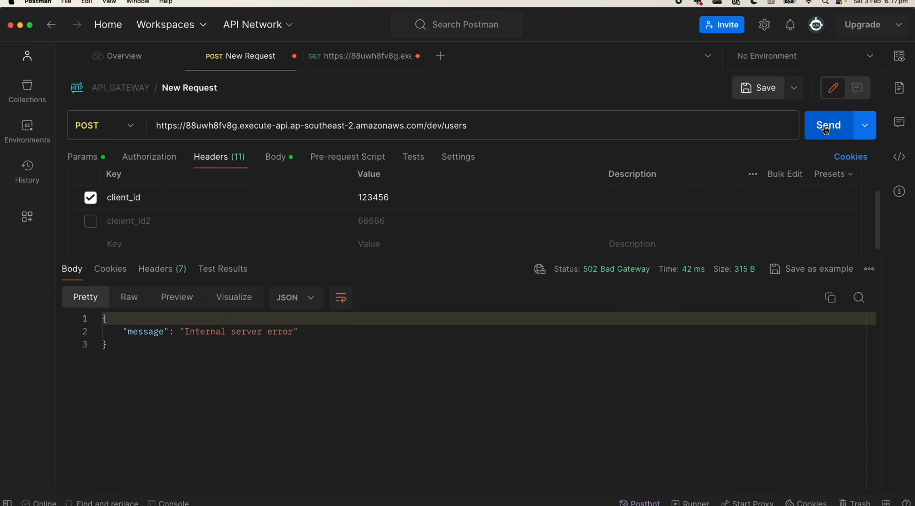
pyautogui.click(179, 333)
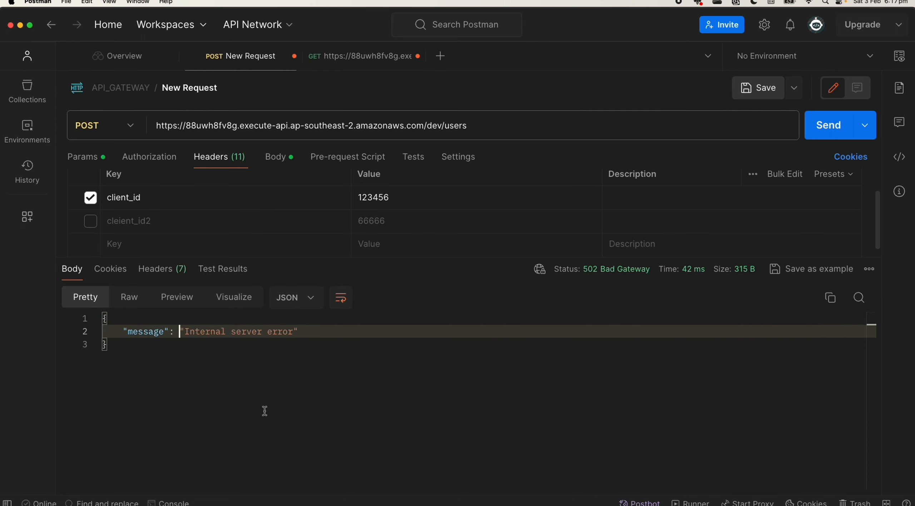
pyautogui.click(337, 413)
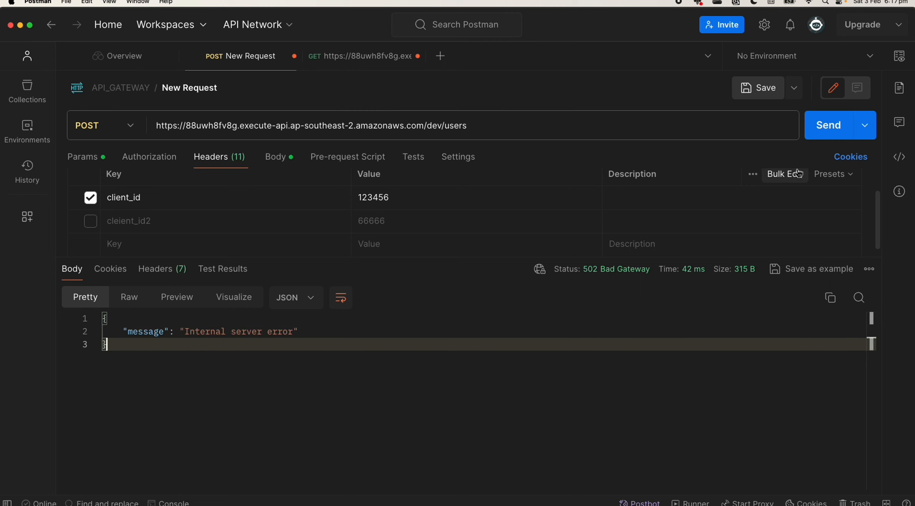
pyautogui.click(820, 131)
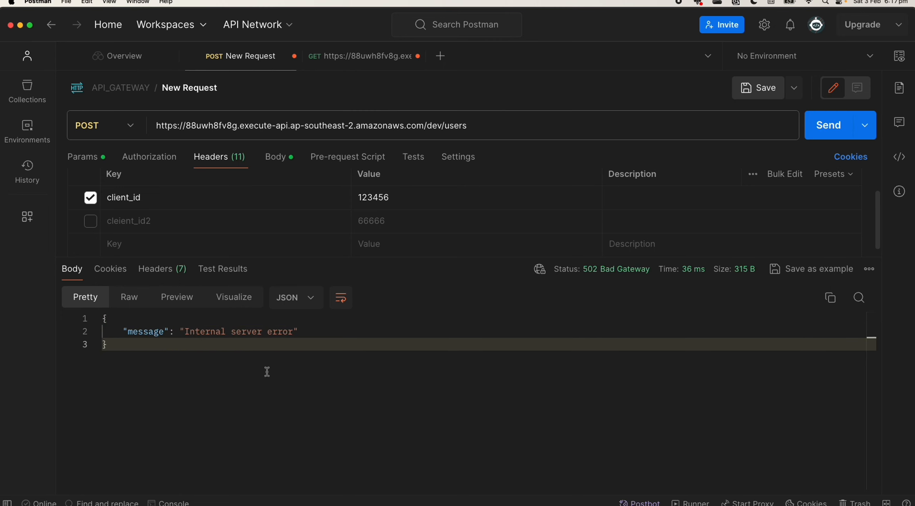
# Switch to CloudWatch in Firefox and open the log stream list of the /aws/lambda/demo2 log group
pyautogui.press('super+Tab')
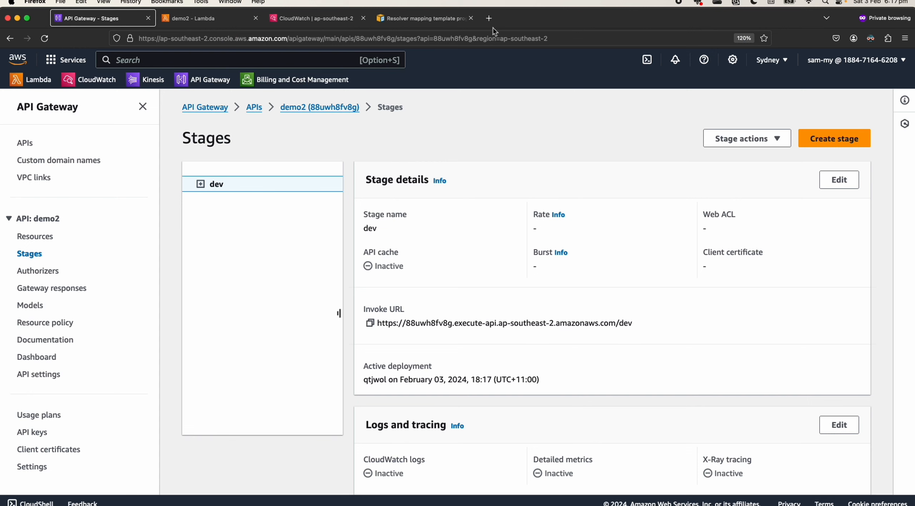
pyautogui.click(197, 19)
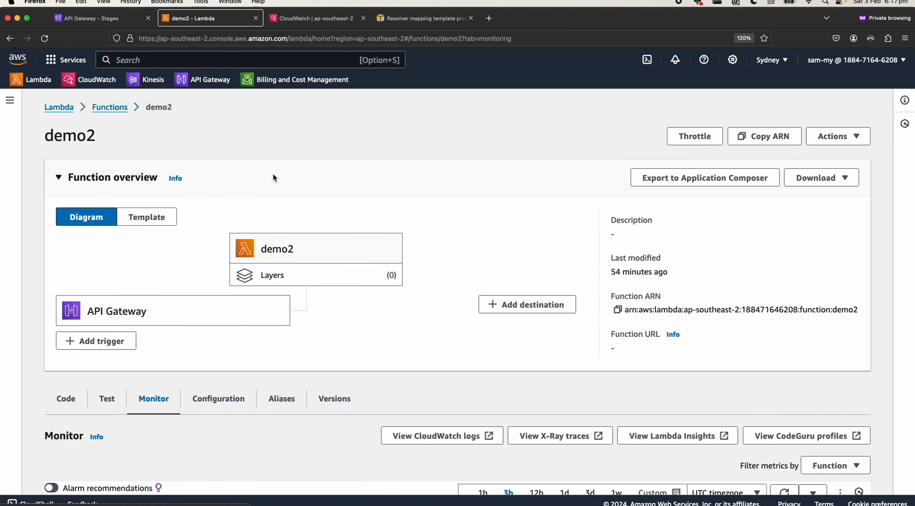
pyautogui.click(310, 20)
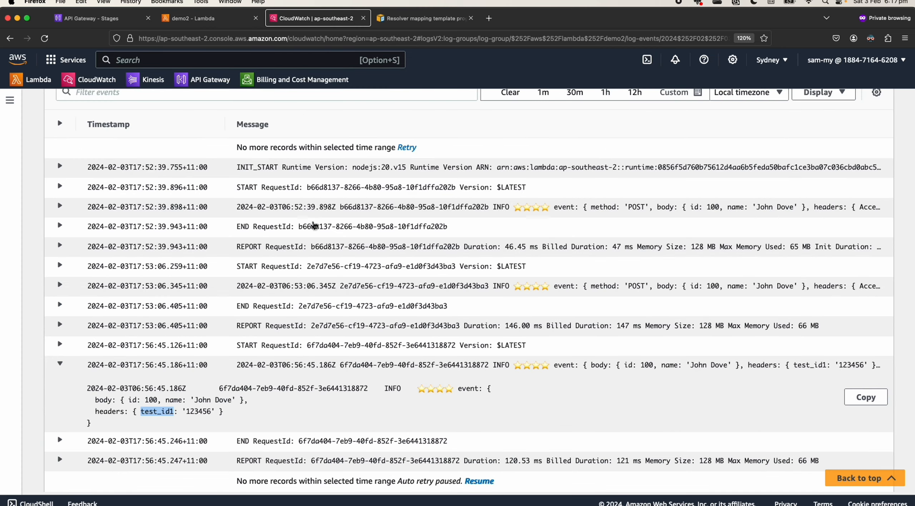
pyautogui.scroll(3, 247, 111)
pyautogui.click(247, 110)
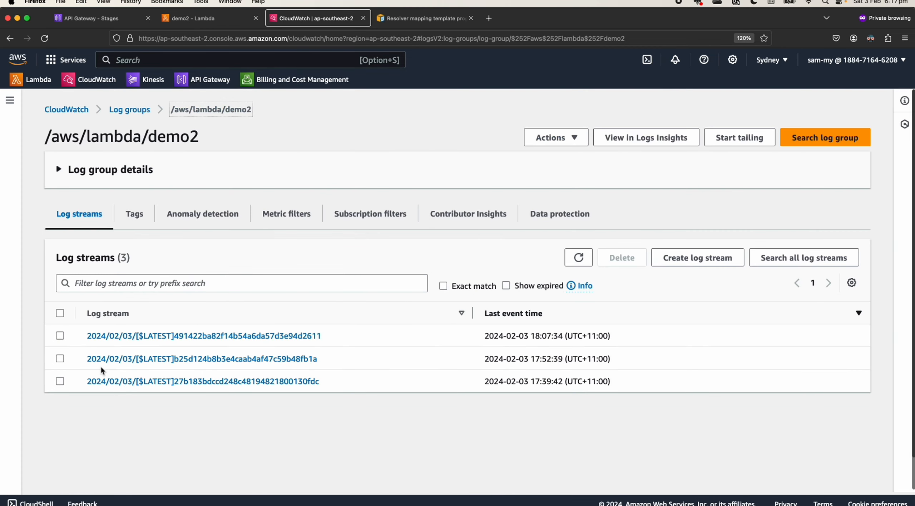
# Delete all log streams in the /aws/lambda/demo2 log group and dismiss the deletion notification
pyautogui.click(60, 314)
pyautogui.click(622, 258)
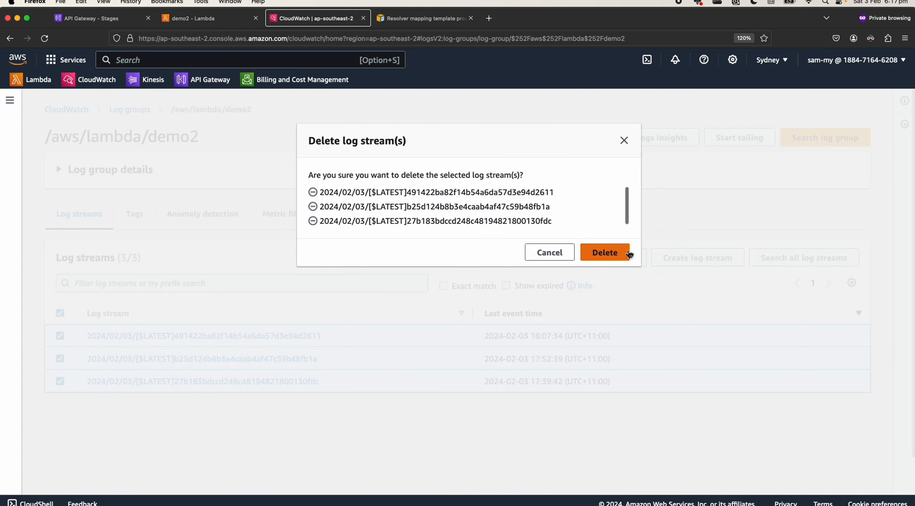
pyautogui.click(601, 253)
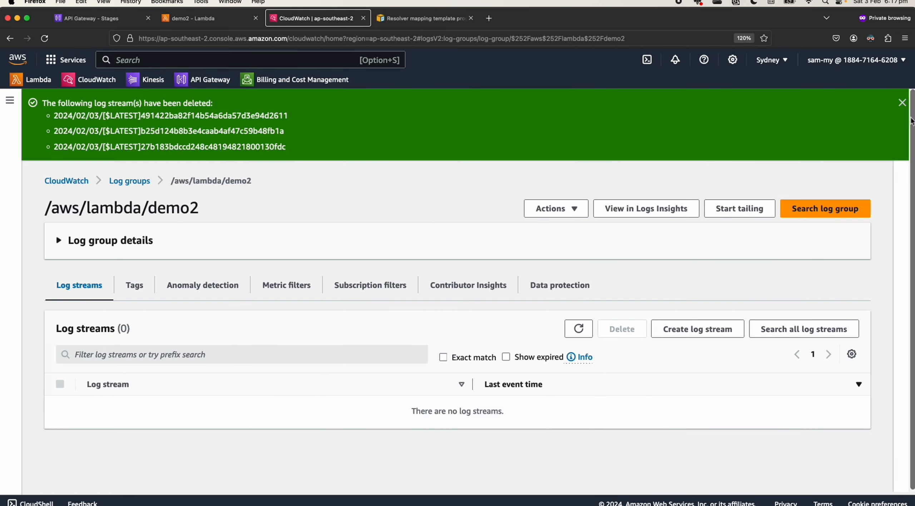
pyautogui.click(903, 103)
# Switch to Postman, resend the POST request to /dev/users, and return to CloudWatch in Firefox
pyautogui.press('super+Tab')
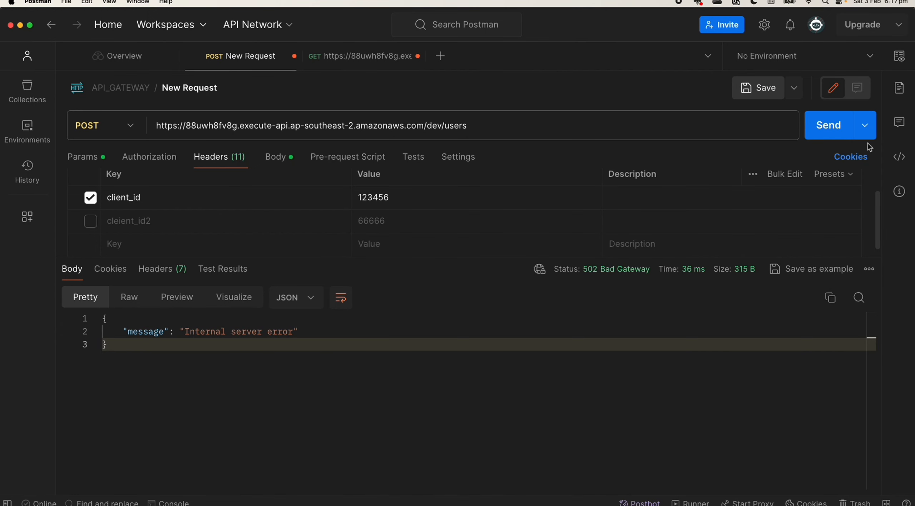
pyautogui.click(829, 126)
pyautogui.press('super+Tab')
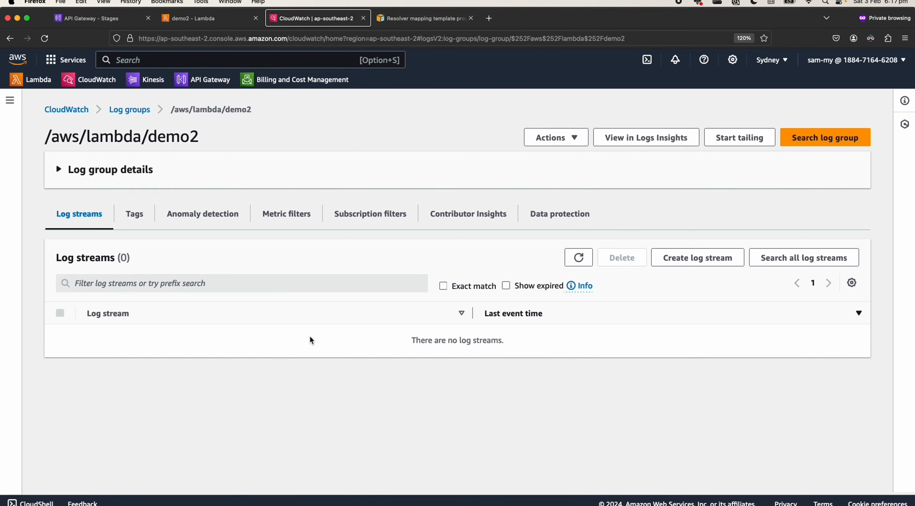
# Refresh the log stream list until a new stream is listed, open that stream, and expand its INFO event entry
pyautogui.click(581, 258)
pyautogui.click(583, 260)
pyautogui.click(583, 260)
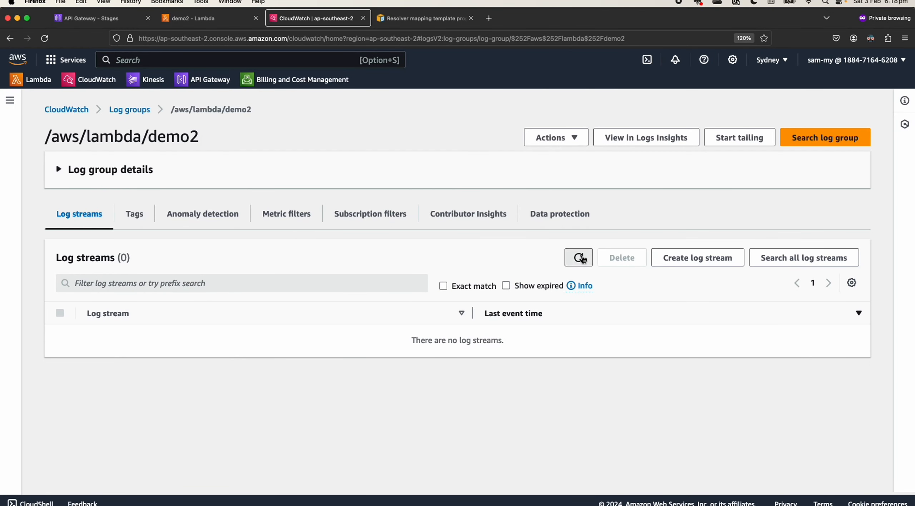
pyautogui.click(583, 259)
pyautogui.click(583, 259)
pyautogui.click(583, 259)
pyautogui.click(583, 259)
pyautogui.click(583, 259)
pyautogui.click(584, 259)
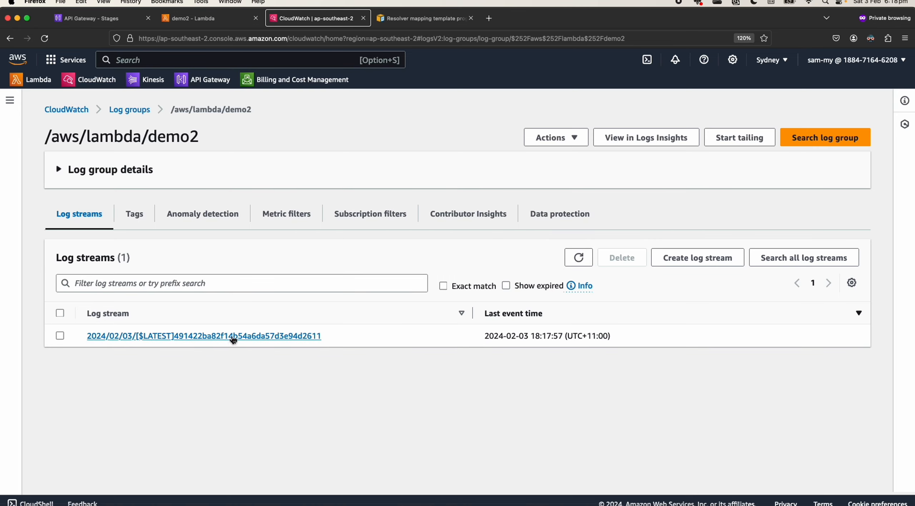
pyautogui.click(231, 335)
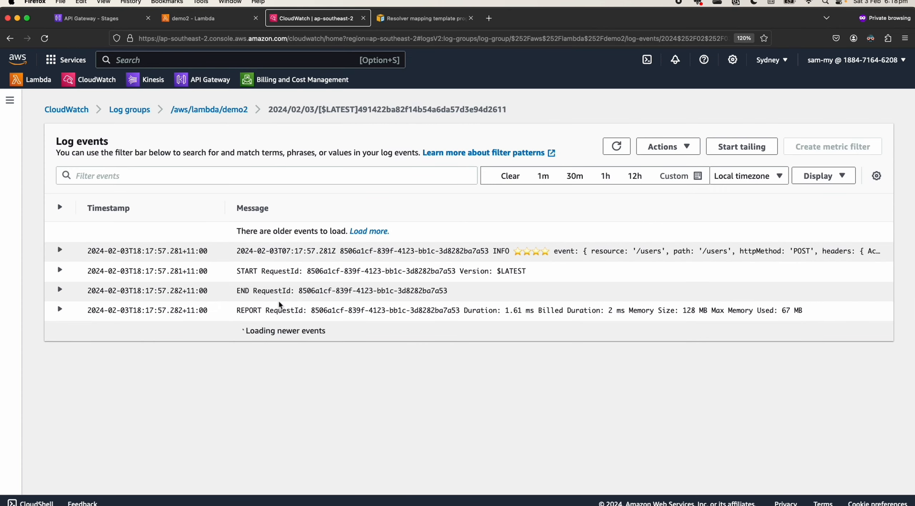
pyautogui.click(60, 249)
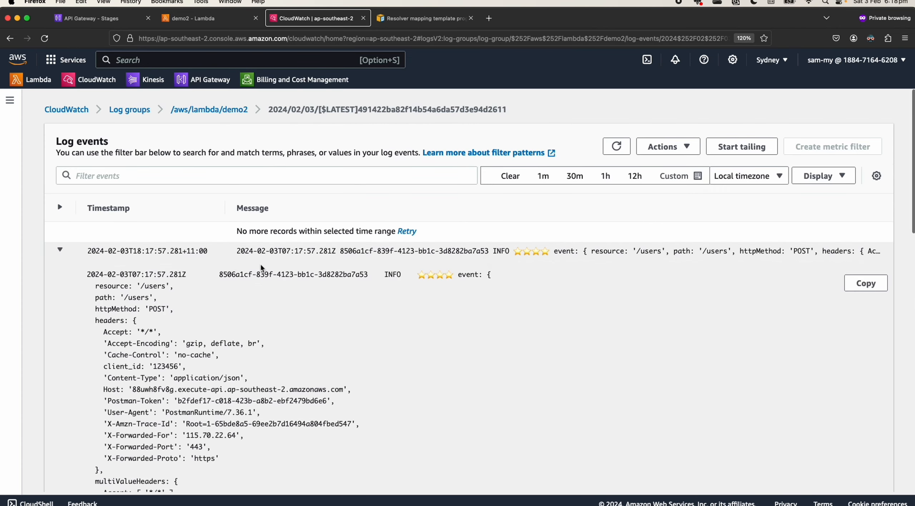
# Examine the logged proxy event, highlighting the resource field and the client_id header and reading through multiValueHeaders and requestContext
pyautogui.scroll(-3, 261, 267)
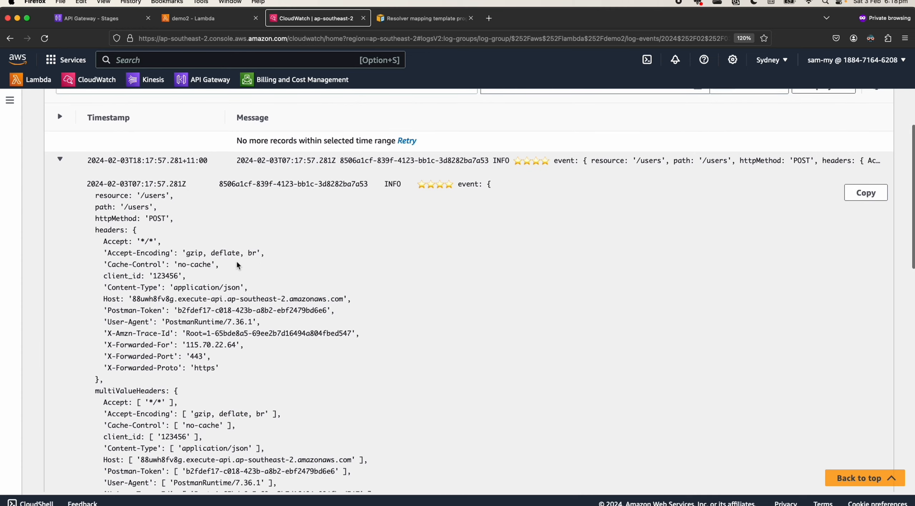
pyautogui.scroll(-1, 238, 266)
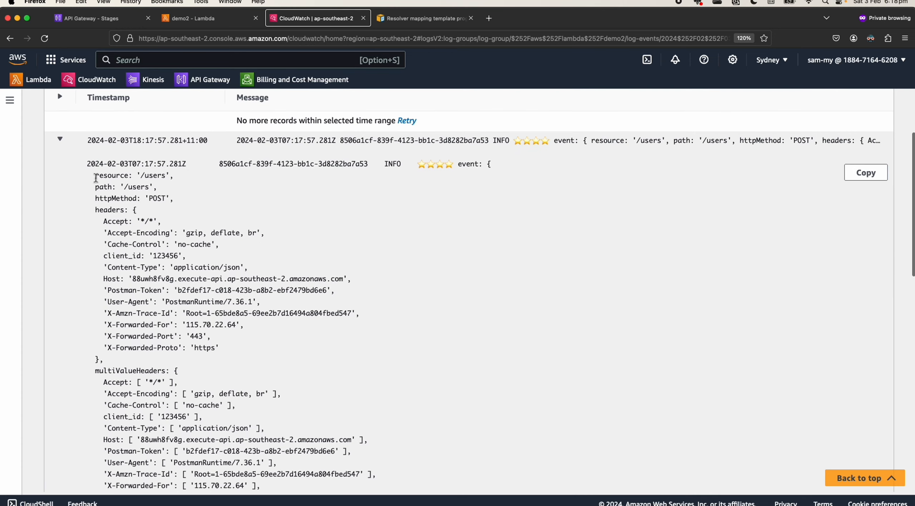
pyautogui.moveTo(96, 177); pyautogui.dragTo(105, 211)
pyautogui.click(264, 264)
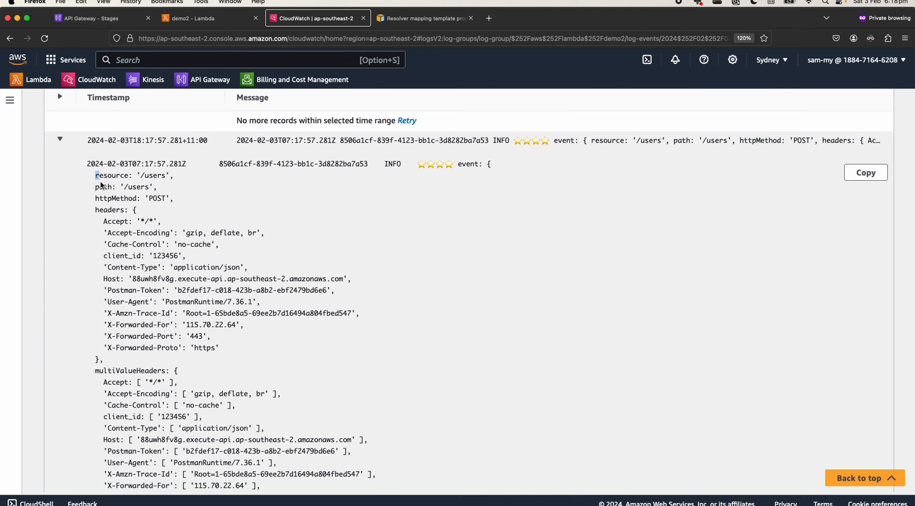
pyautogui.moveTo(102, 185); pyautogui.dragTo(167, 177)
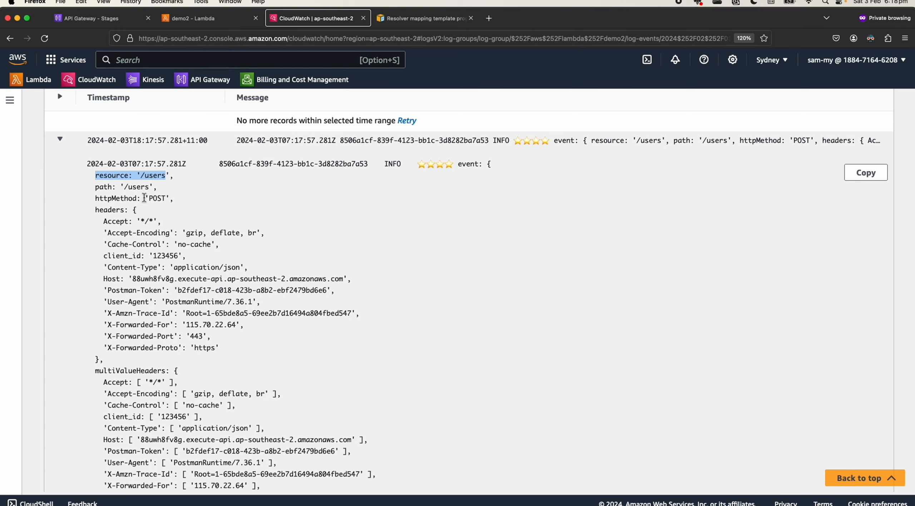
pyautogui.scroll(-1, 114, 223)
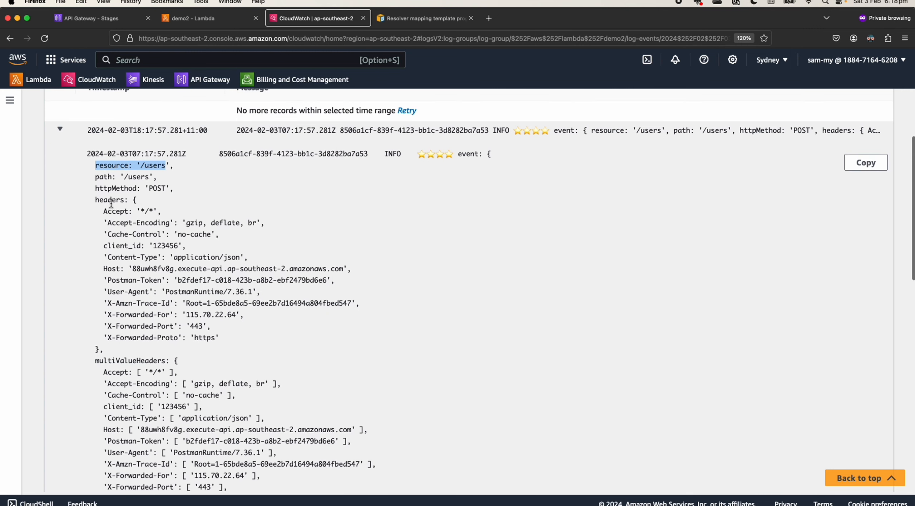
pyautogui.moveTo(100, 246); pyautogui.dragTo(197, 248)
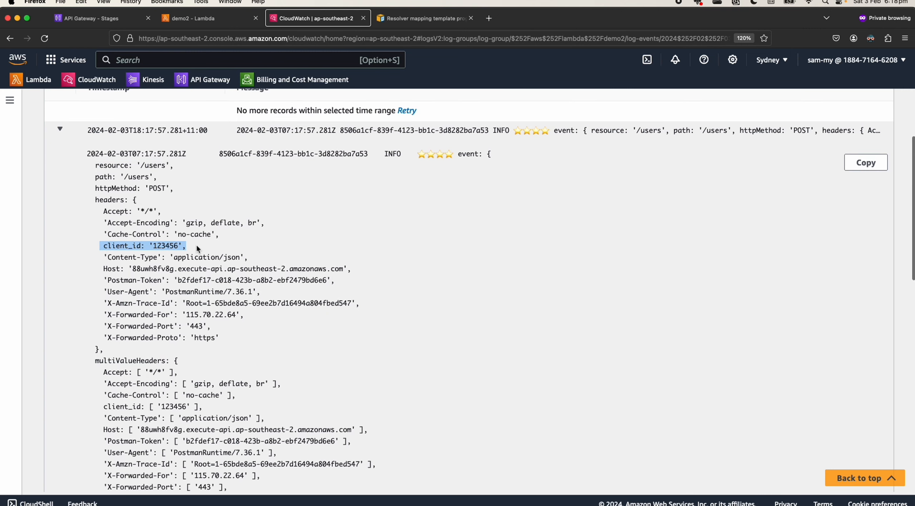
pyautogui.scroll(-5, 198, 247)
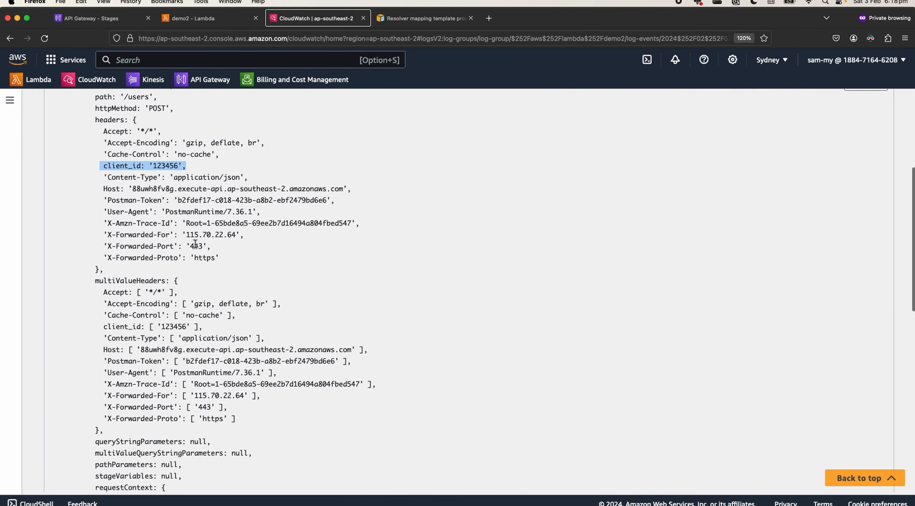
pyautogui.scroll(-8, 195, 244)
pyautogui.scroll(3, 195, 243)
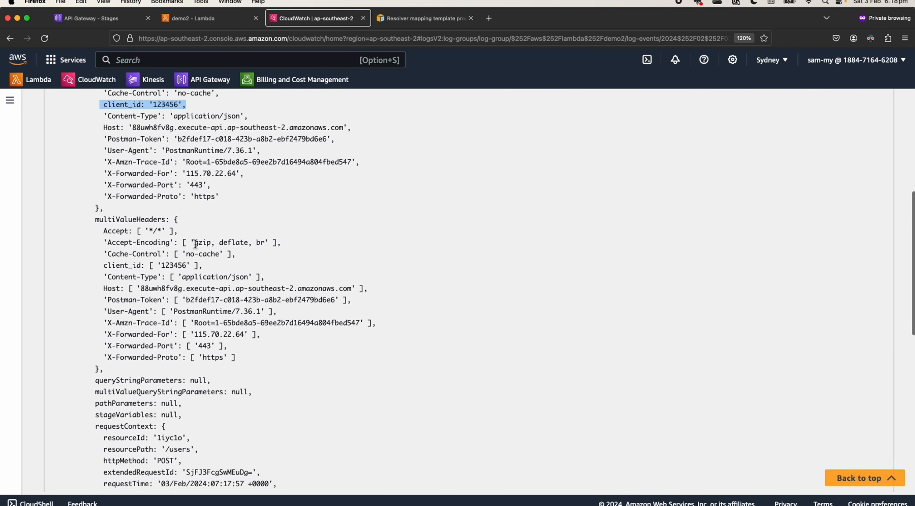
pyautogui.scroll(3, 195, 244)
# Switch to Postman, enable the query parameter param1 with value 666666, and send the POST request twice
pyautogui.press('super+Tab')
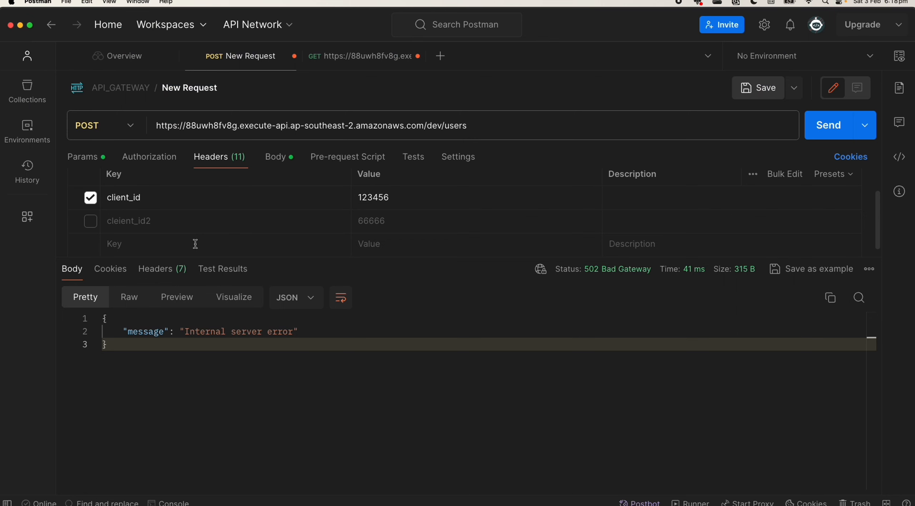
pyautogui.click(92, 163)
pyautogui.click(92, 223)
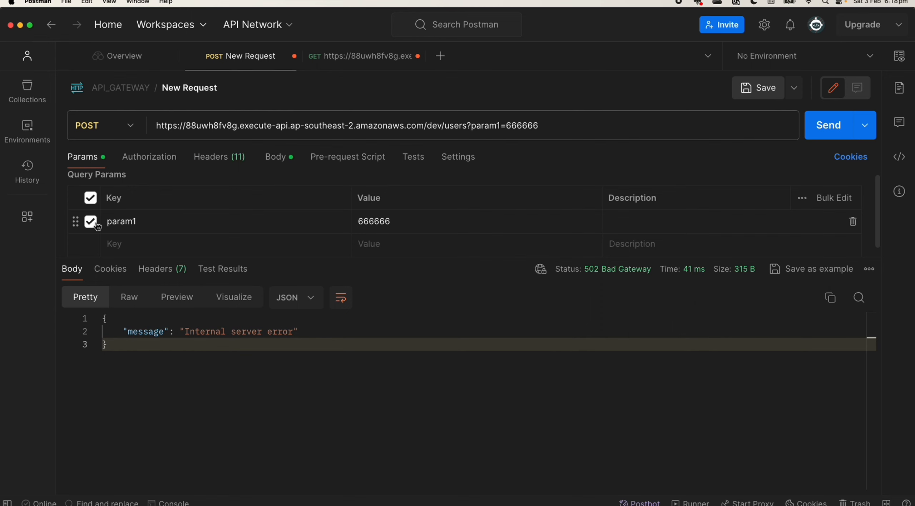
pyautogui.click(828, 125)
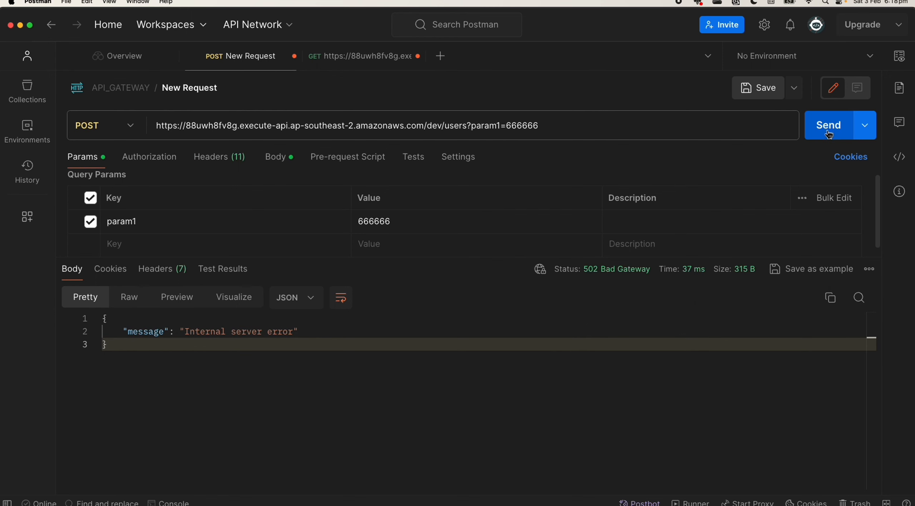
pyautogui.click(828, 125)
# Switch to CloudWatch in Firefox, reopen the demo2 log stream, reload its events, and expand the most recent INFO event
pyautogui.press('super+Tab')
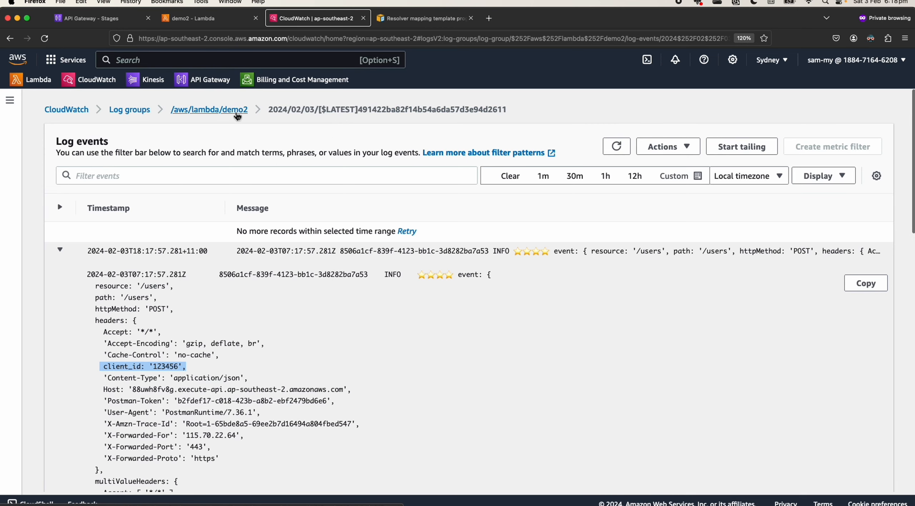
pyautogui.click(238, 116)
pyautogui.click(579, 257)
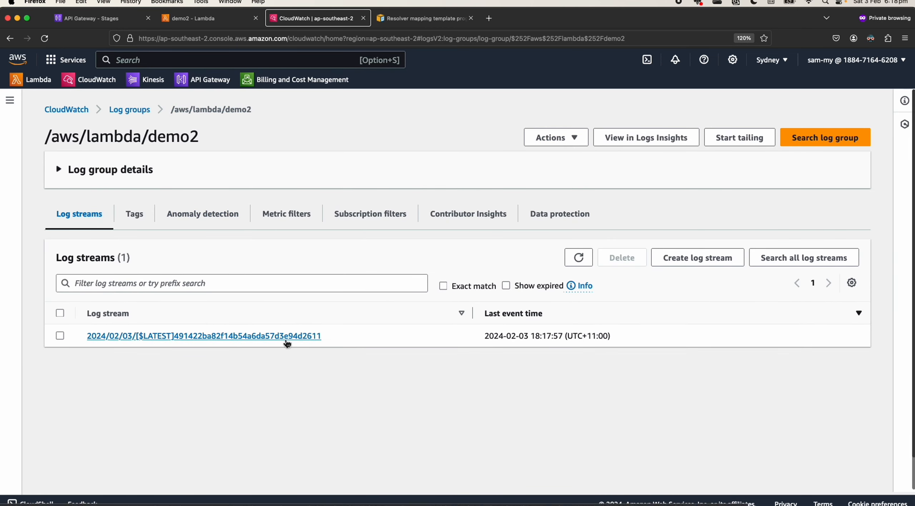
pyautogui.click(286, 338)
pyautogui.click(617, 150)
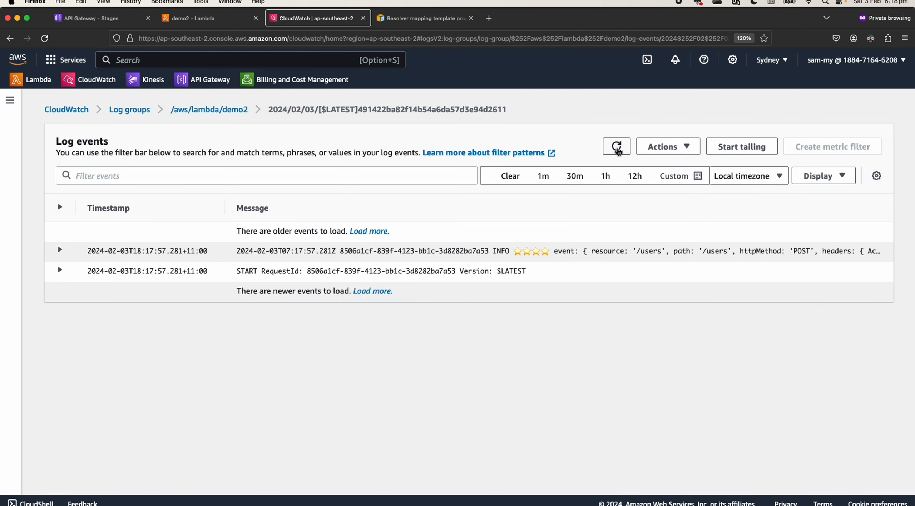
pyautogui.click(617, 147)
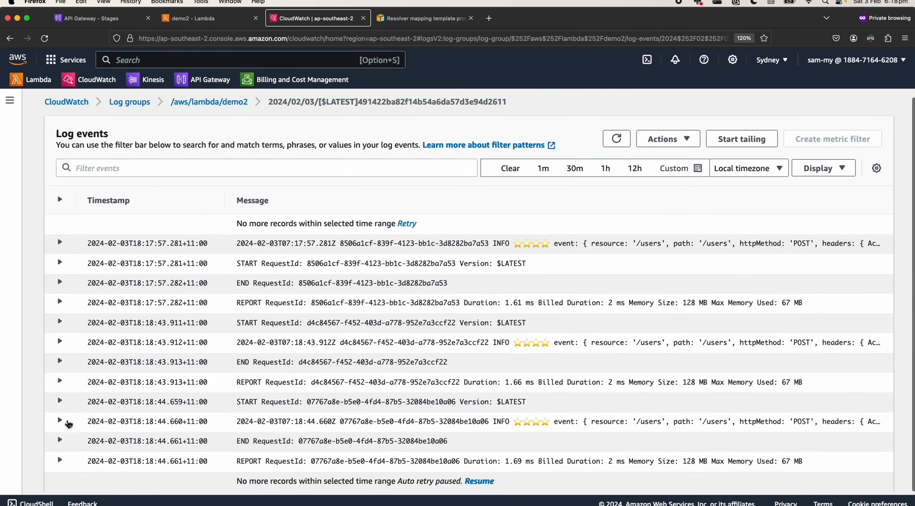
pyautogui.click(60, 421)
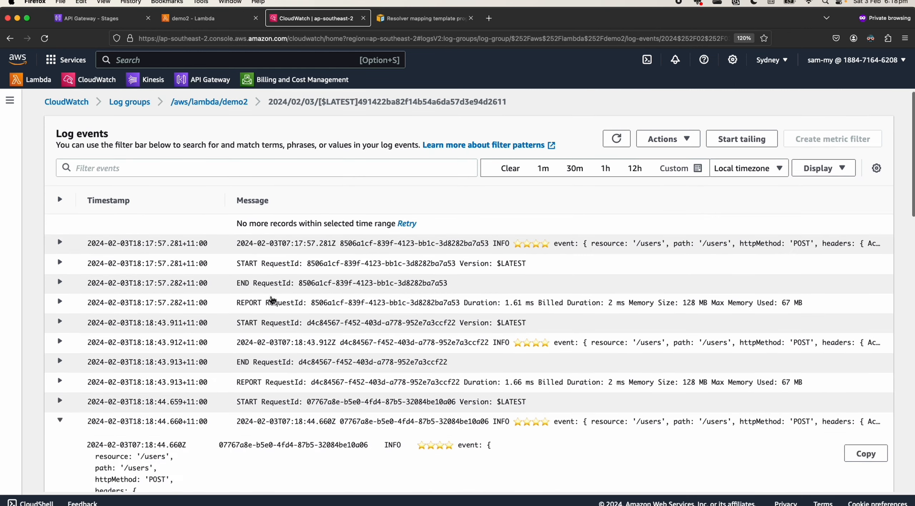
# Search the page for 666666 to locate the query parameter in the logged event and highlight the queryStringParameters field
pyautogui.scroll(-10, 270, 300)
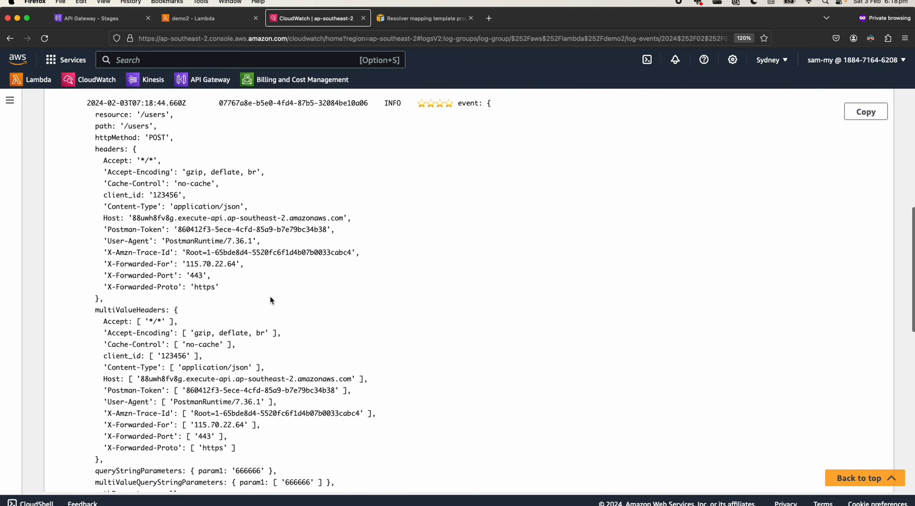
pyautogui.scroll(-4, 144, 253)
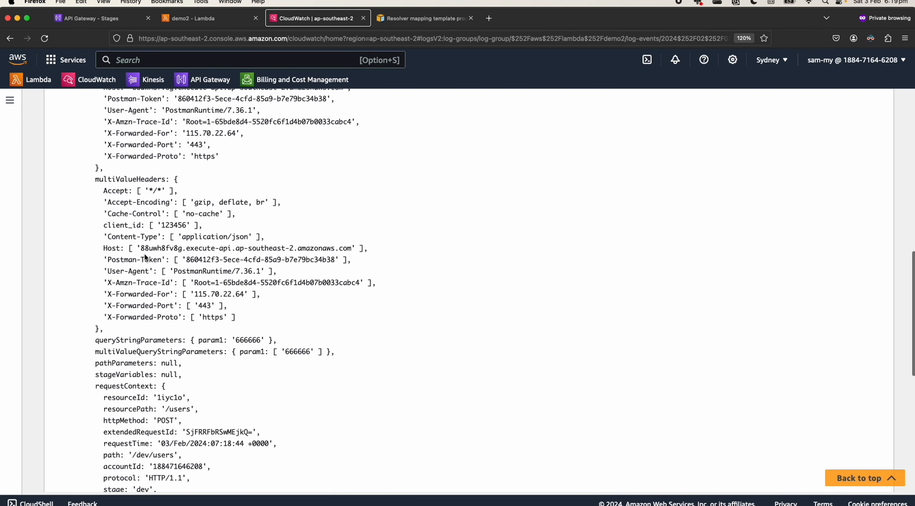
pyautogui.scroll(-2, 144, 254)
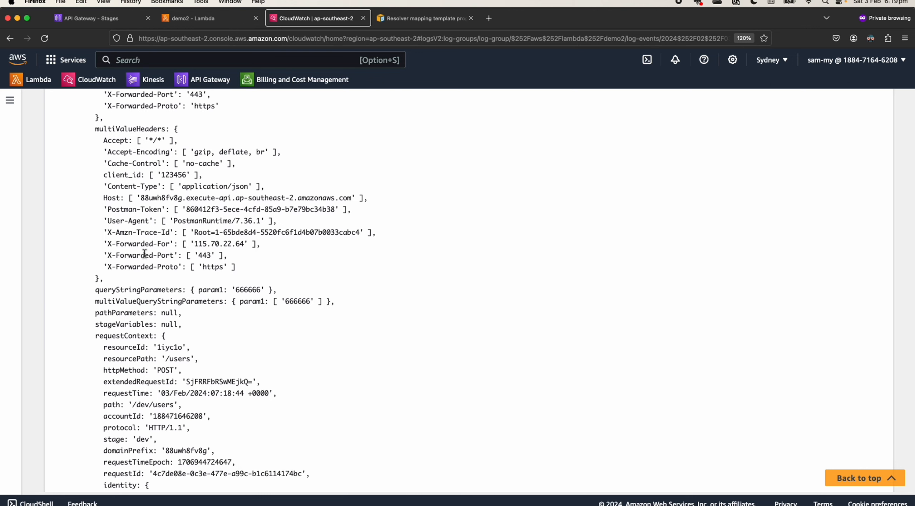
pyautogui.scroll(-1, 145, 254)
pyautogui.press('super+f')
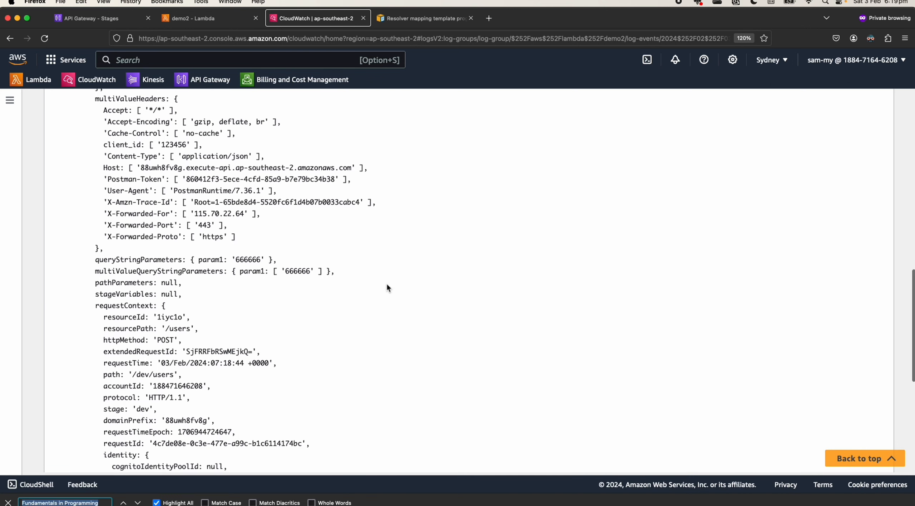
pyautogui.write('666666')
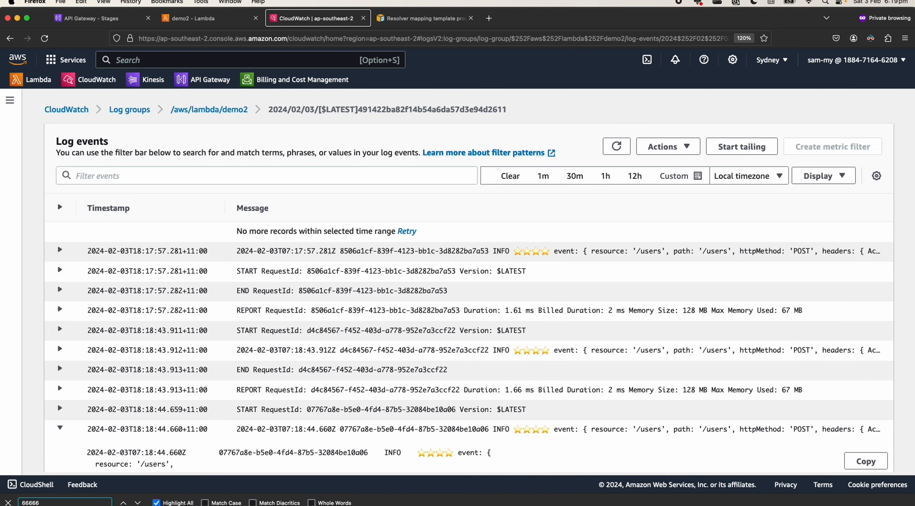
pyautogui.press('Return')
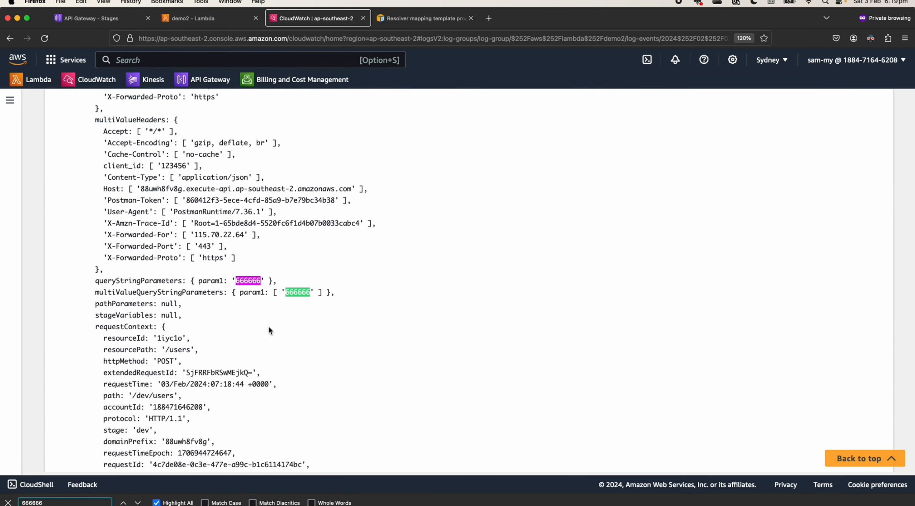
pyautogui.scroll(1, 176, 326)
pyautogui.moveTo(94, 342); pyautogui.dragTo(194, 344)
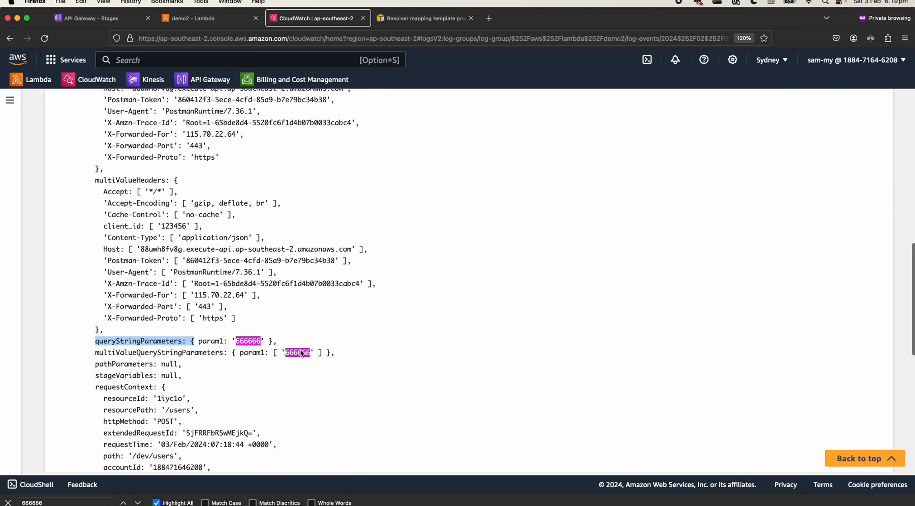
# Highlight client_id under multiValueHeaders and compare it with the headers section of the same logged event
pyautogui.scroll(1, 300, 349)
pyautogui.scroll(1, 300, 353)
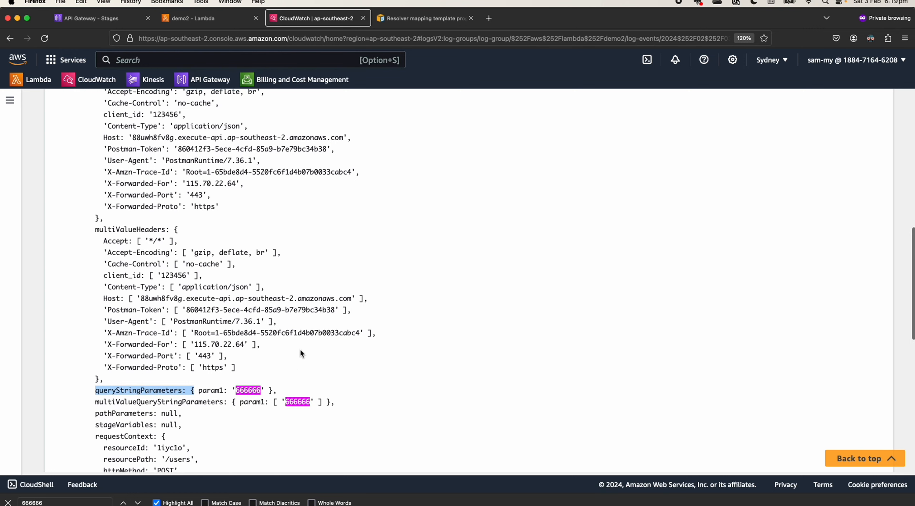
pyautogui.moveTo(108, 277); pyautogui.dragTo(214, 279)
pyautogui.scroll(4, 214, 279)
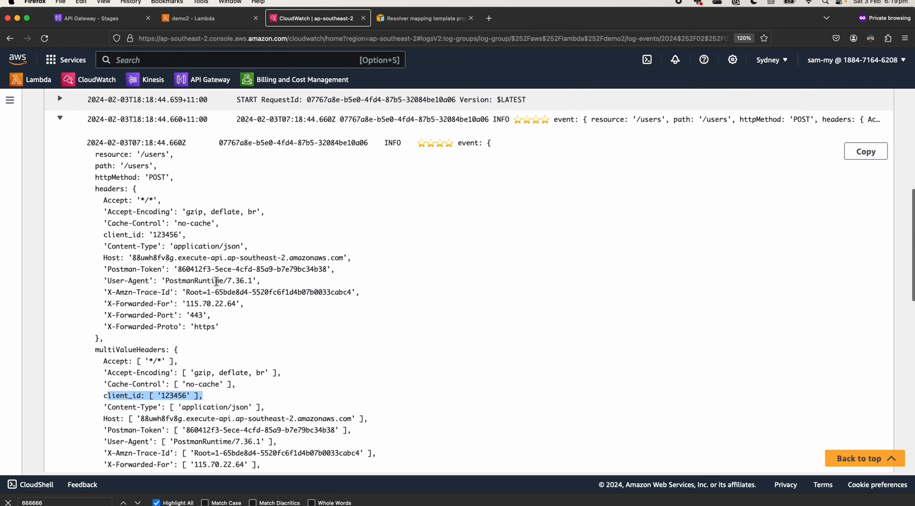
pyautogui.scroll(-1, 400, 204)
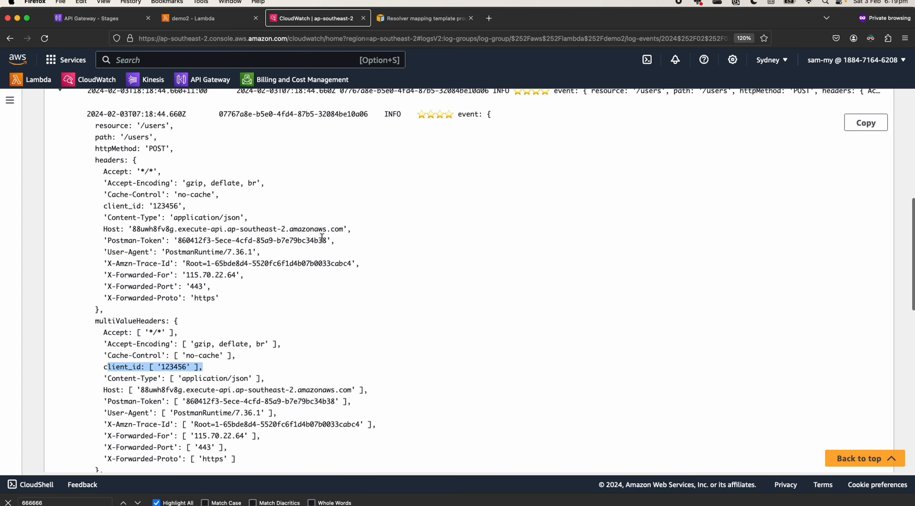
pyautogui.scroll(3, 322, 238)
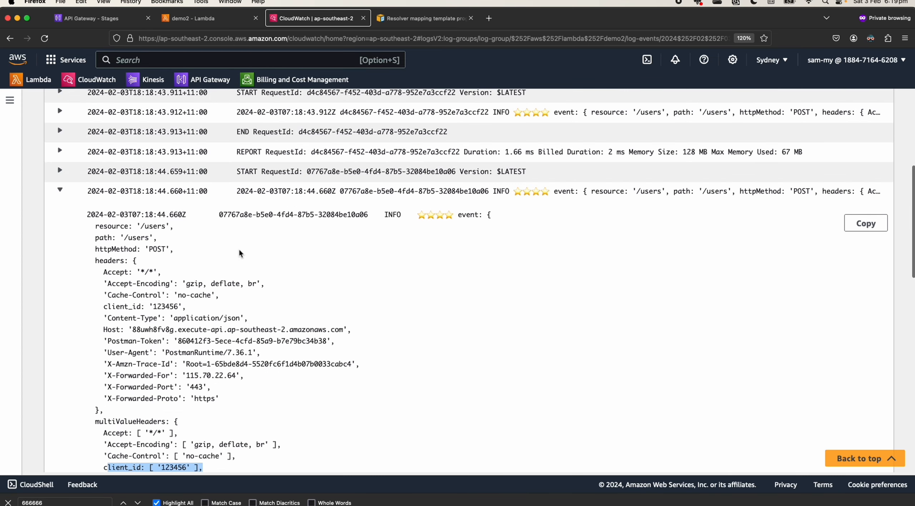
# Review the rest of the expanded event, from multiValueHeaders and queryStringParameters through requestContext to the request body
pyautogui.scroll(-5, 376, 253)
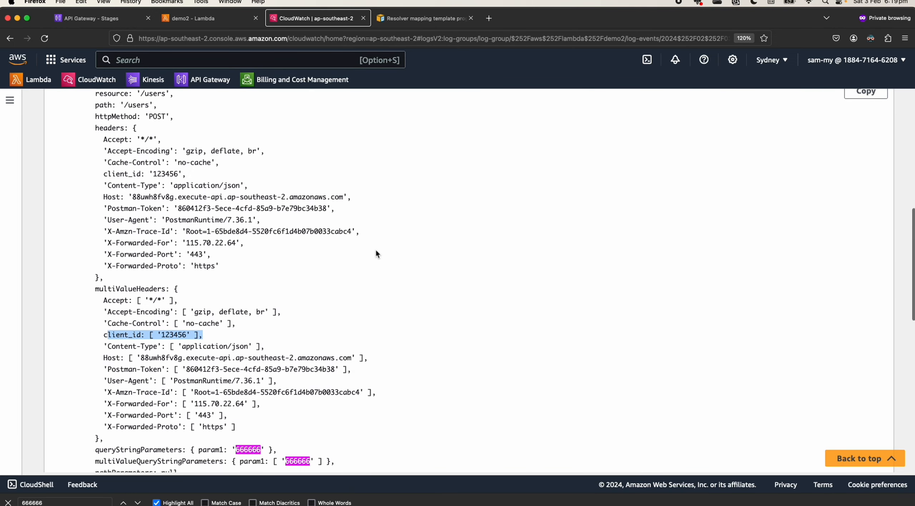
pyautogui.scroll(-15, 376, 254)
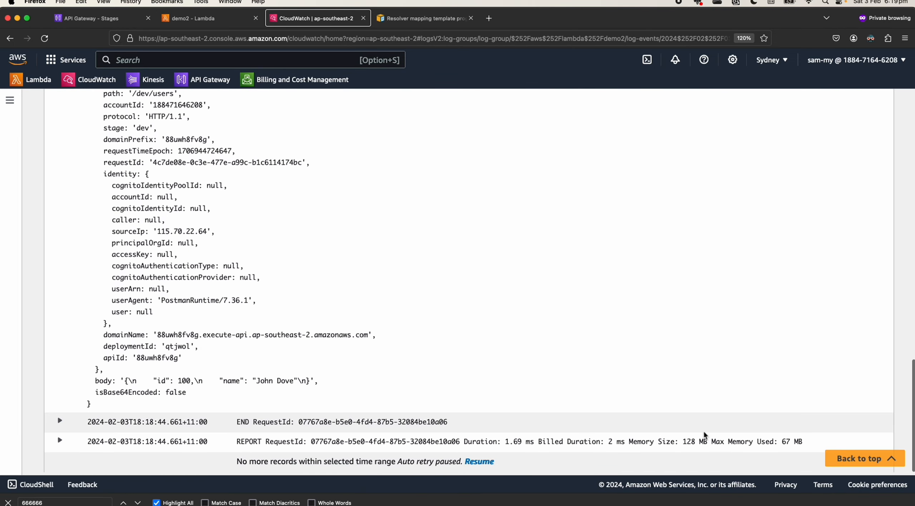
pyautogui.tripleClick(732, 437)
pyautogui.click(396, 376)
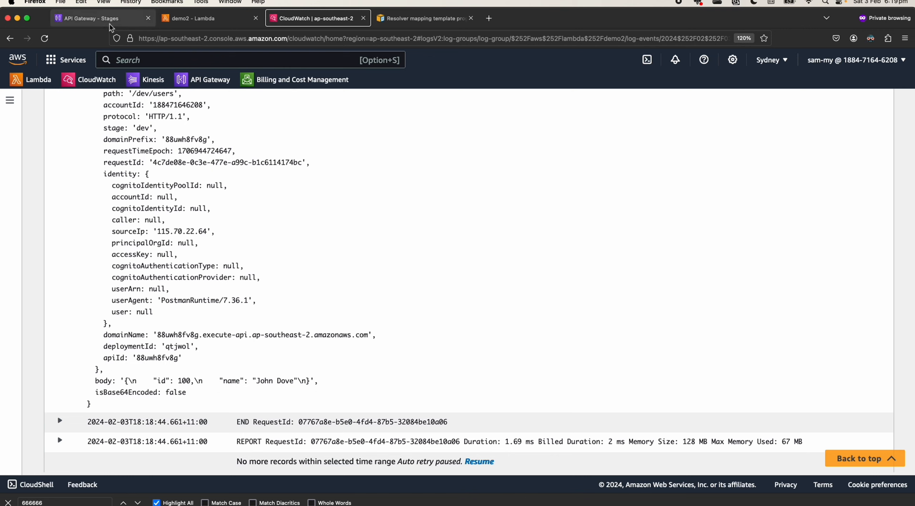
# Open the CloudWatch Log groups page in a new browser tab, keeping the demo2 log stream open
pyautogui.scroll(15, 318, 202)
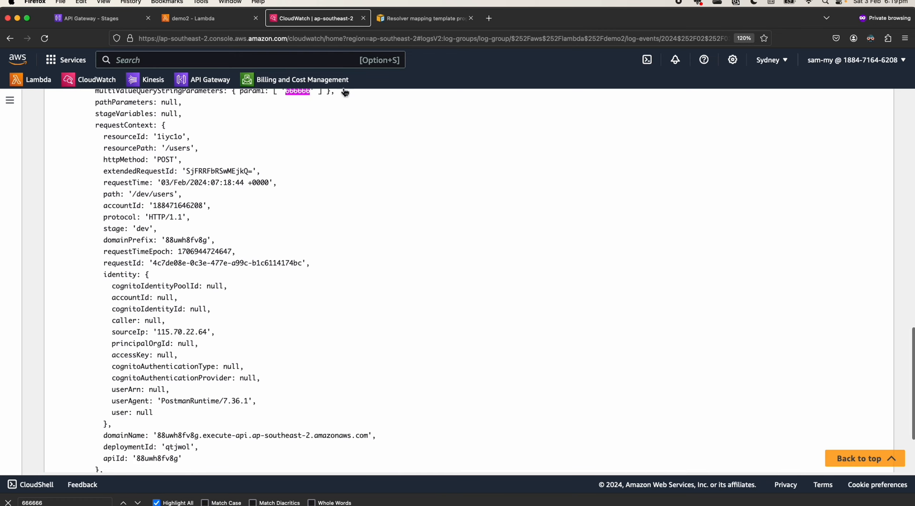
pyautogui.scroll(10, 280, 185)
pyautogui.rightClick(194, 109)
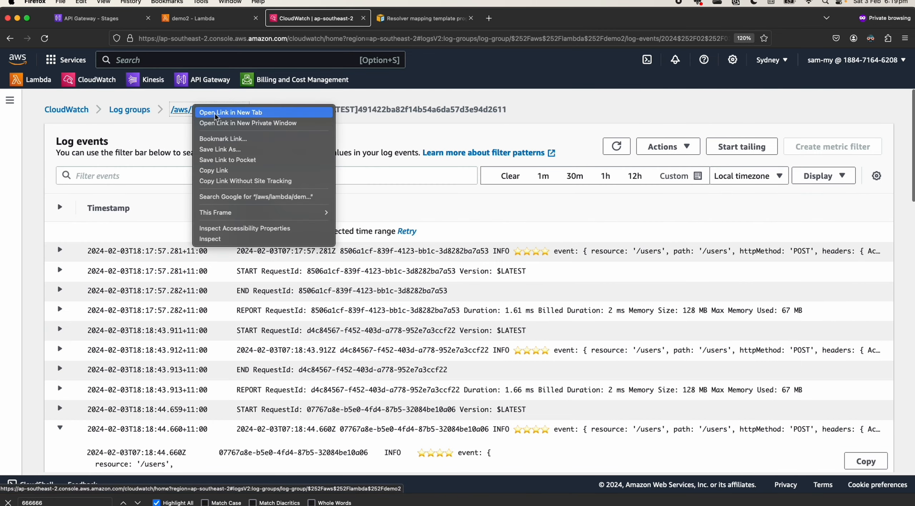
pyautogui.click(137, 116)
pyautogui.rightClick(135, 113)
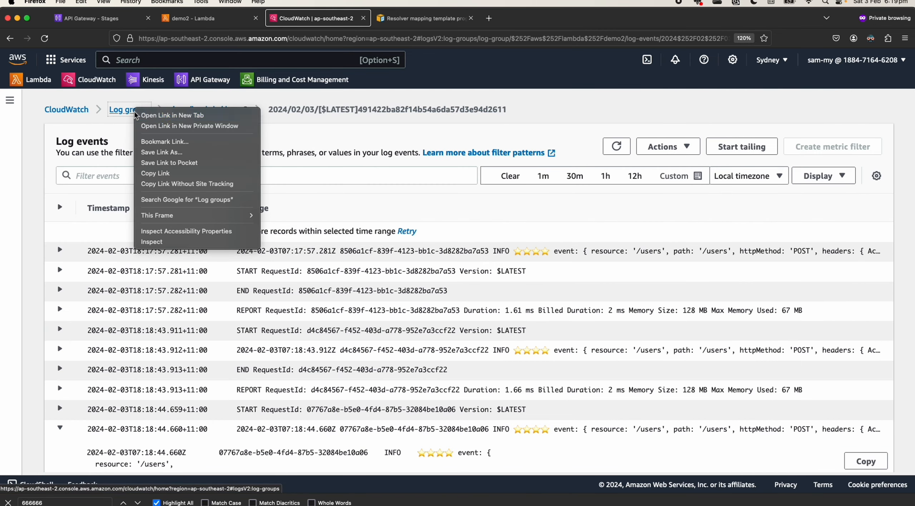
pyautogui.click(150, 115)
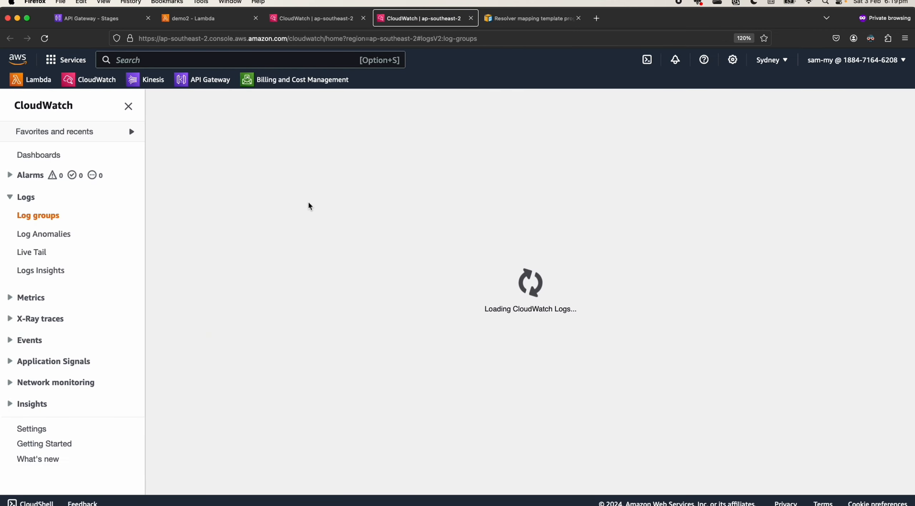
# Open the API-Gateway-Execution-Logs_0vqacy15dk/dev log group and look through the events of its most recent log stream
pyautogui.scroll(-2, 353, 151)
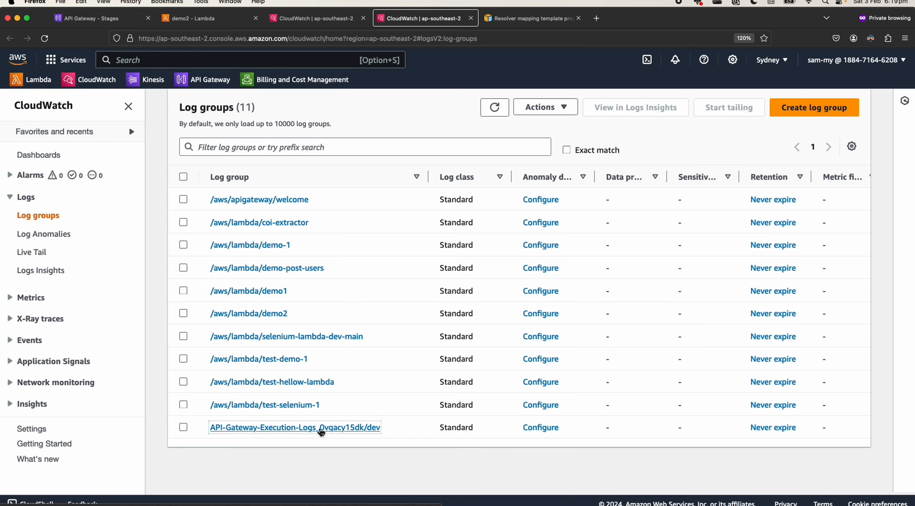
pyautogui.click(321, 428)
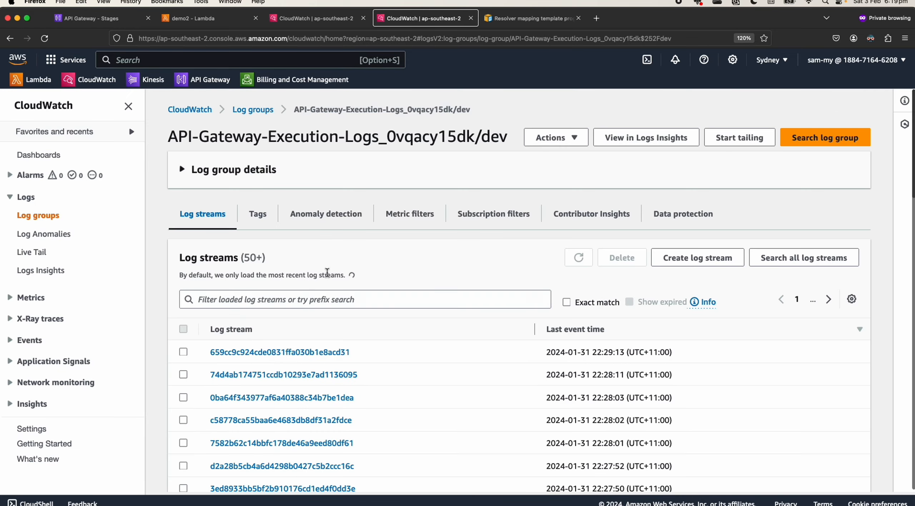
pyautogui.scroll(-3, 330, 275)
pyautogui.click(330, 271)
pyautogui.scroll(-3, 318, 264)
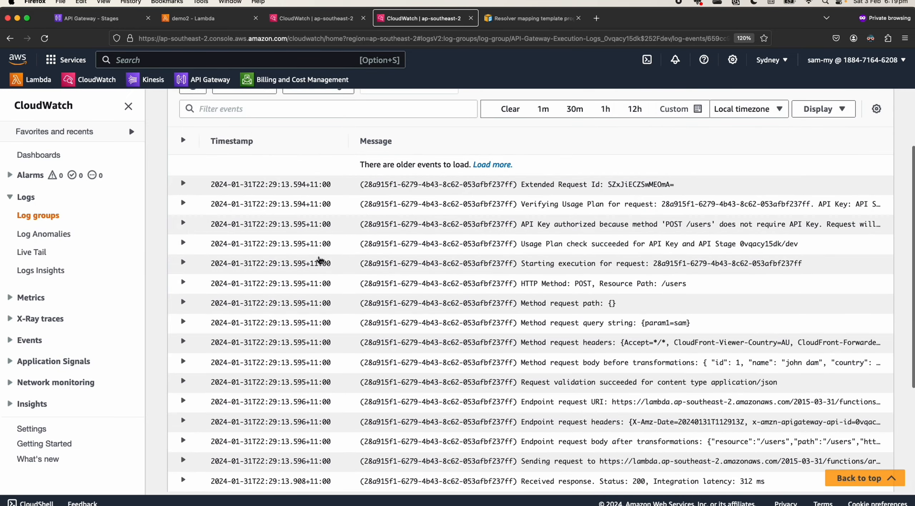
pyautogui.scroll(-5, 512, 209)
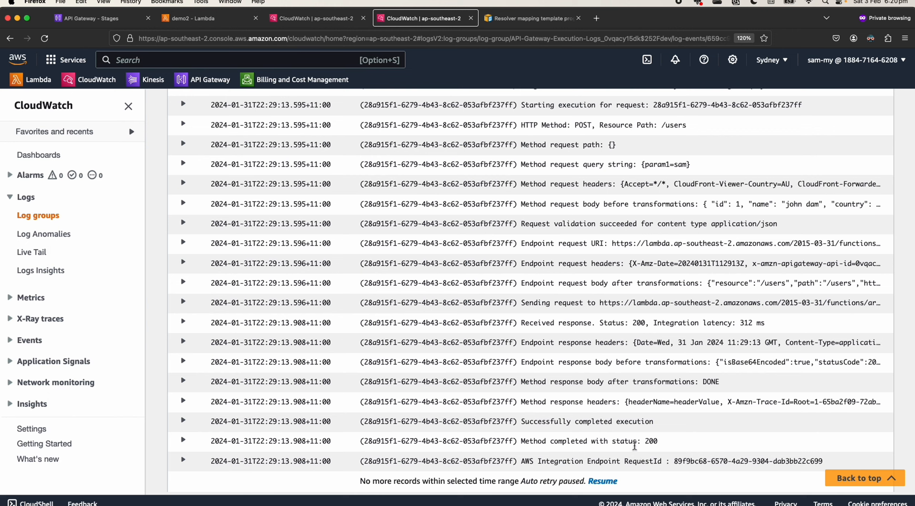
# Highlight the method completion status in the execution log and compare it with the response in Postman, returning to Firefox
pyautogui.moveTo(669, 444); pyautogui.dragTo(556, 444)
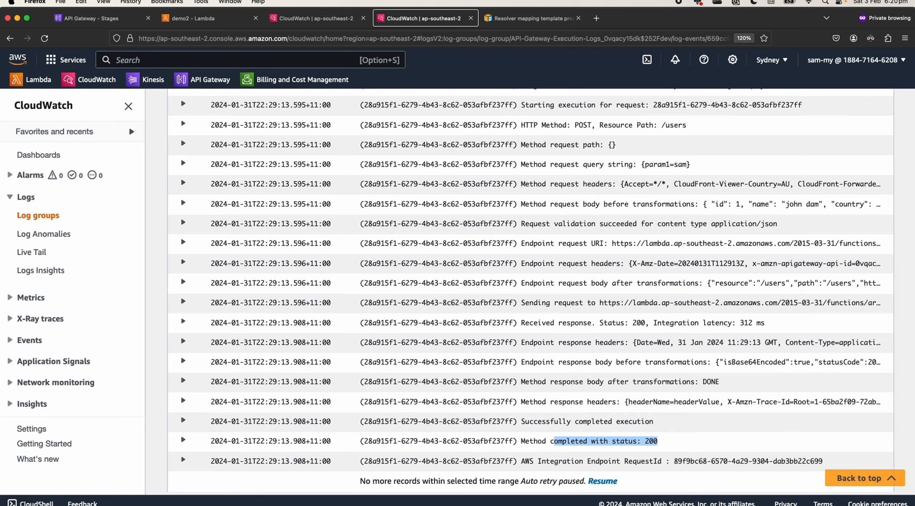
pyautogui.press('super+Tab')
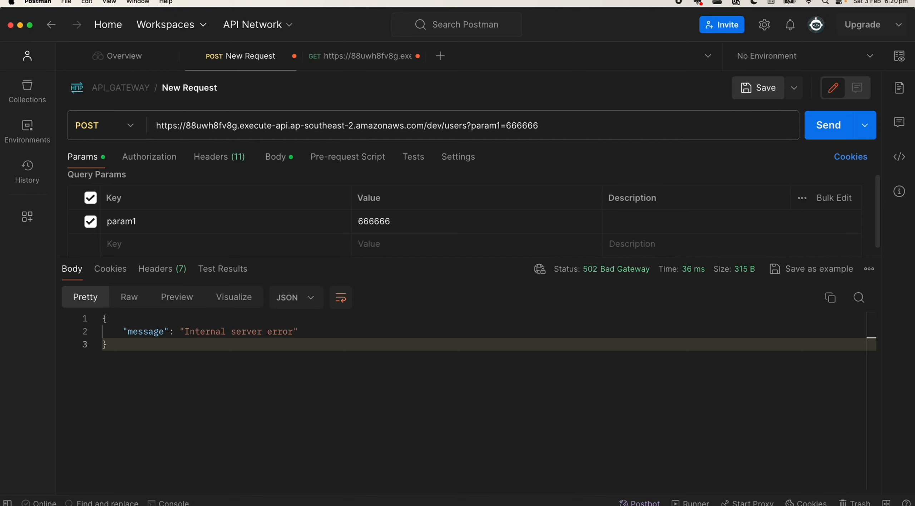
pyautogui.click(576, 331)
pyautogui.press('super+Tab')
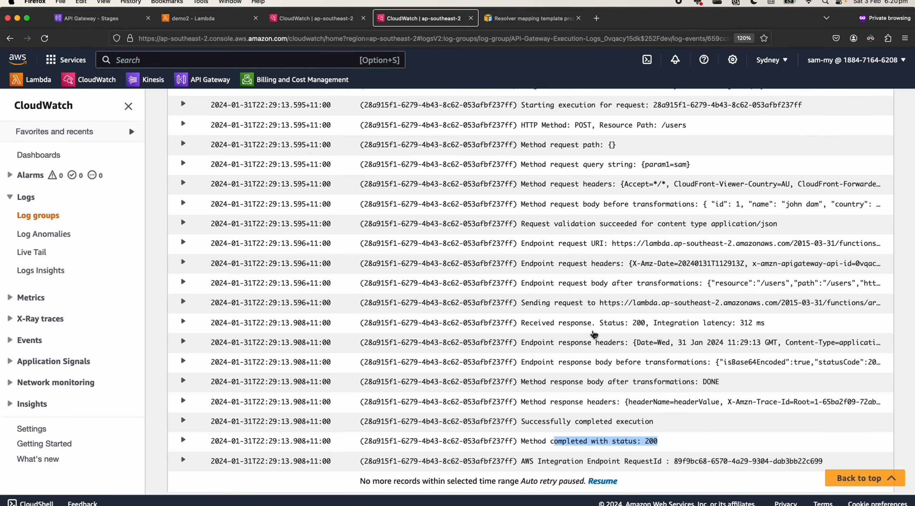
# Check the API-Gateway-Execution-Logs_0vqacy15dk/dev group for newer entries by reloading its streams and reopening the most recent one
pyautogui.scroll(15, 536, 336)
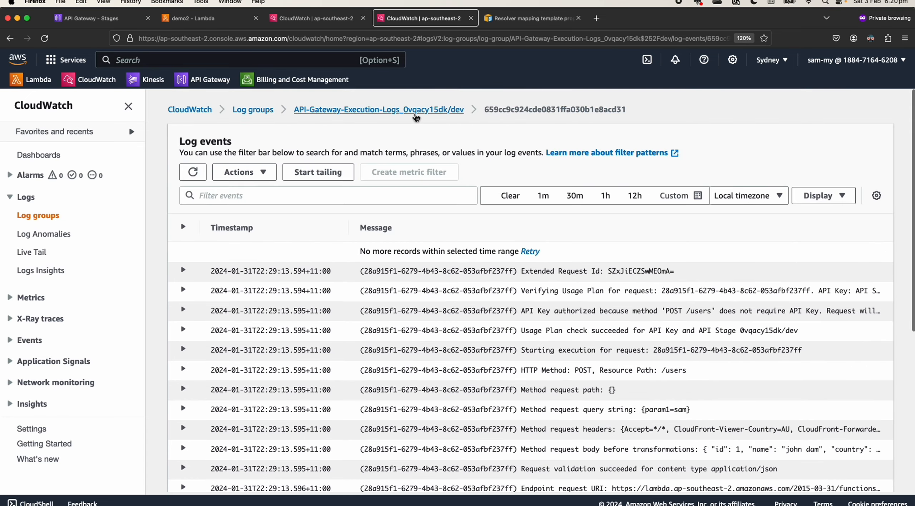
pyautogui.click(415, 113)
pyautogui.click(585, 263)
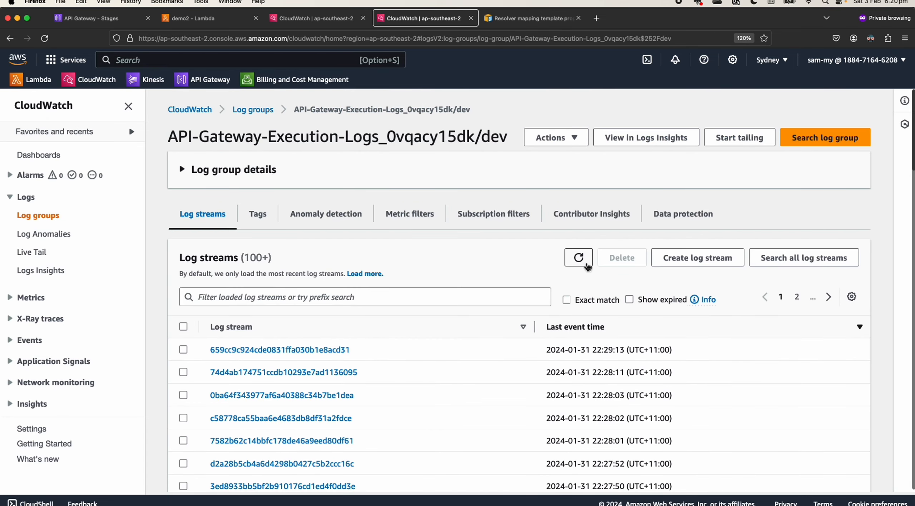
pyautogui.click(586, 264)
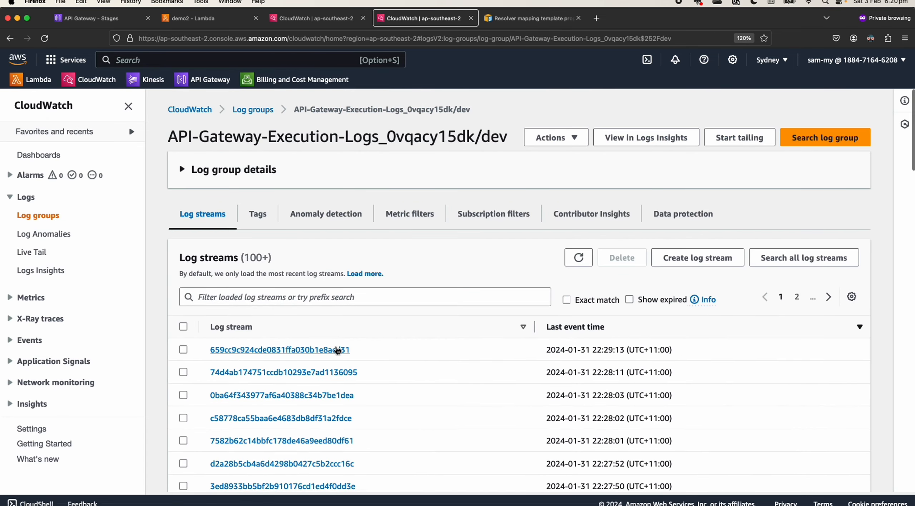
pyautogui.click(338, 350)
pyautogui.scroll(-5, 433, 314)
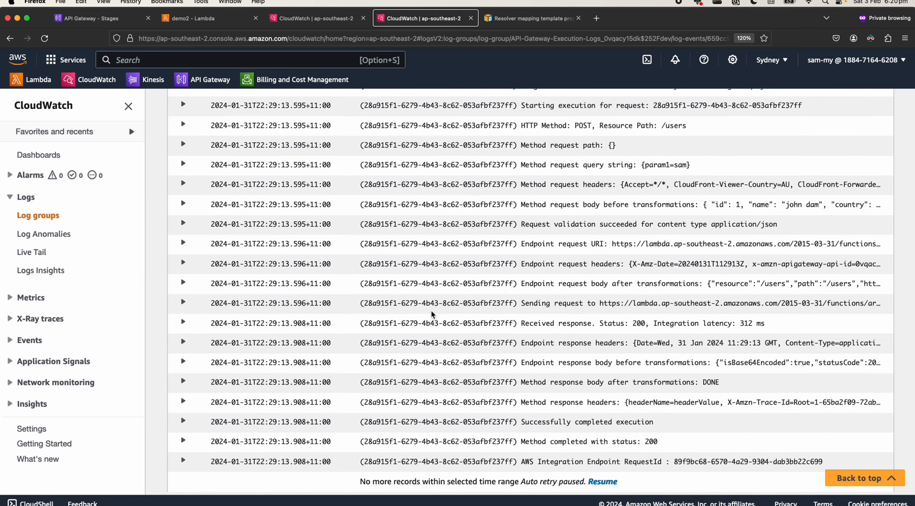
pyautogui.scroll(10, 433, 314)
pyautogui.click(429, 109)
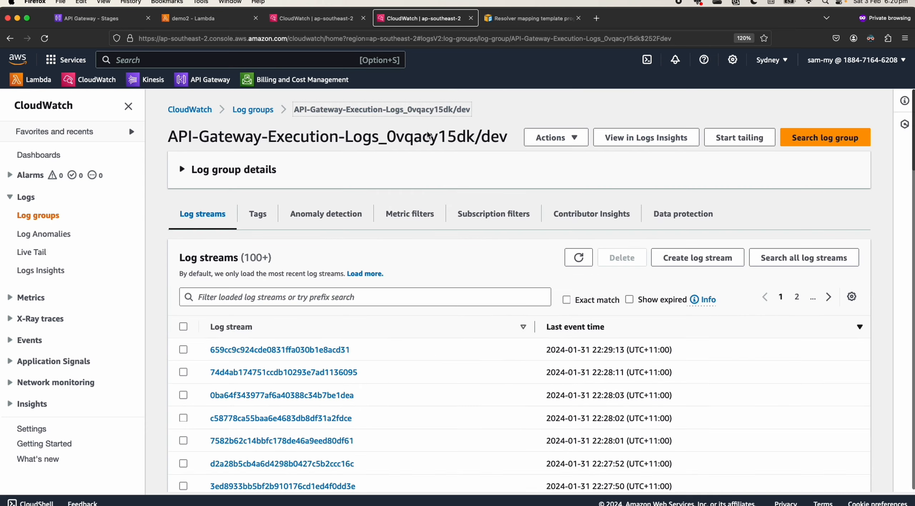
pyautogui.click(579, 257)
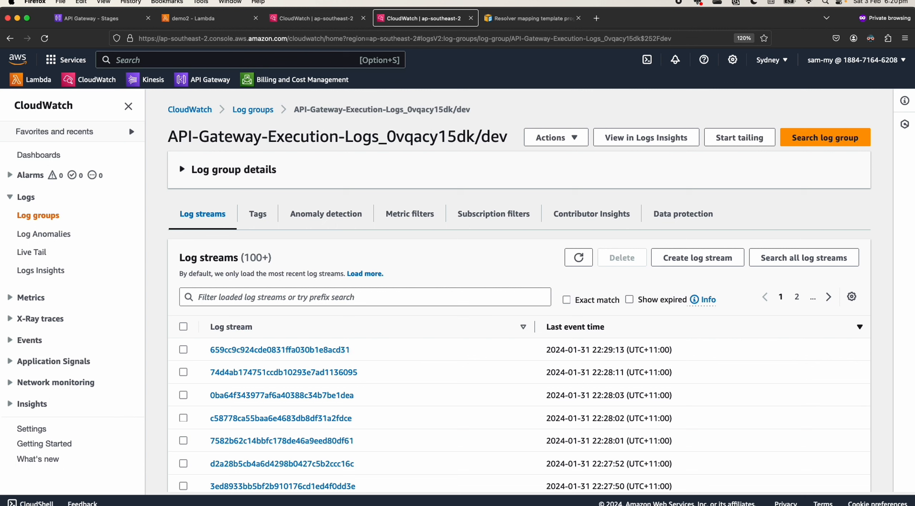
# Set CloudWatch logs to Full request and response logs for demo2's dev stage, save, and return to the API's resources
pyautogui.press('super+1')
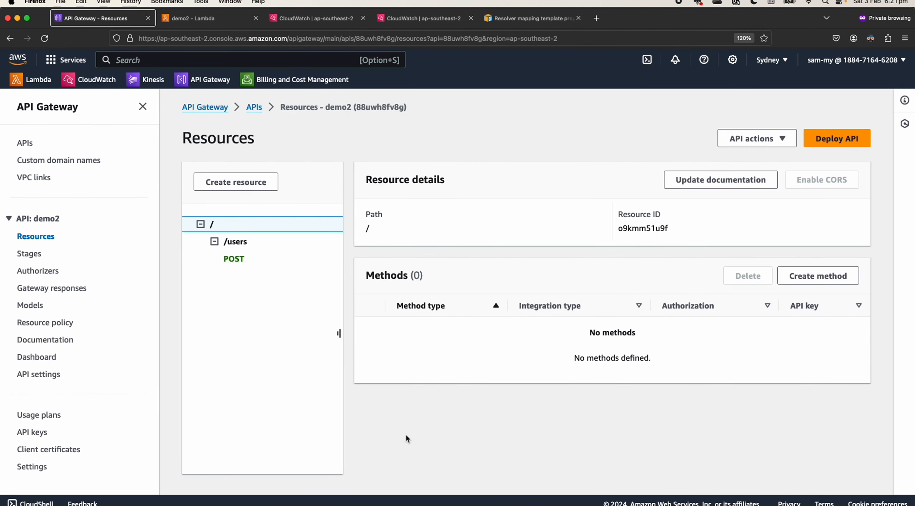
pyautogui.click(427, 18)
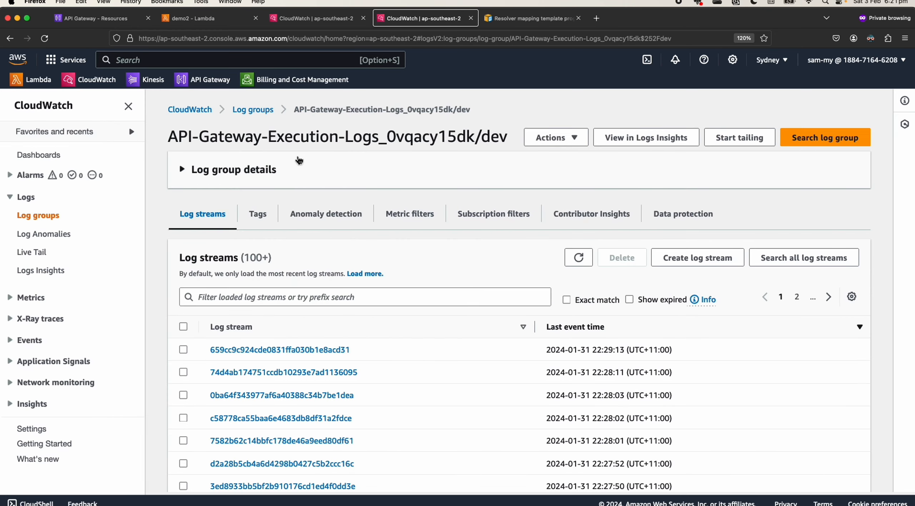
pyautogui.click(85, 21)
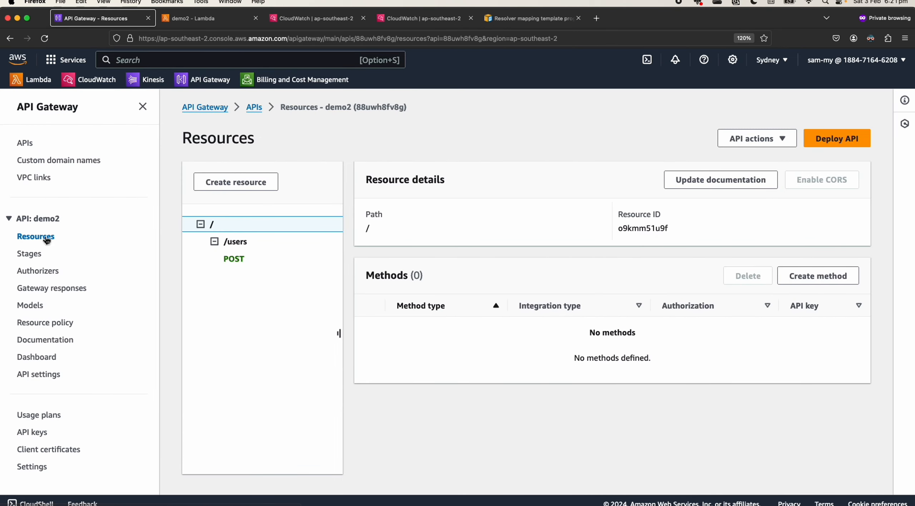
pyautogui.click(29, 254)
pyautogui.scroll(-3, 772, 243)
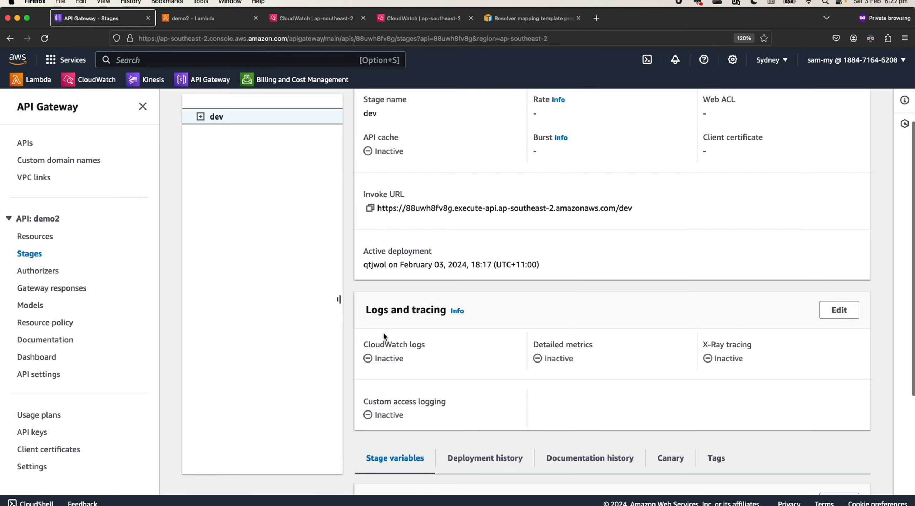
pyautogui.click(841, 313)
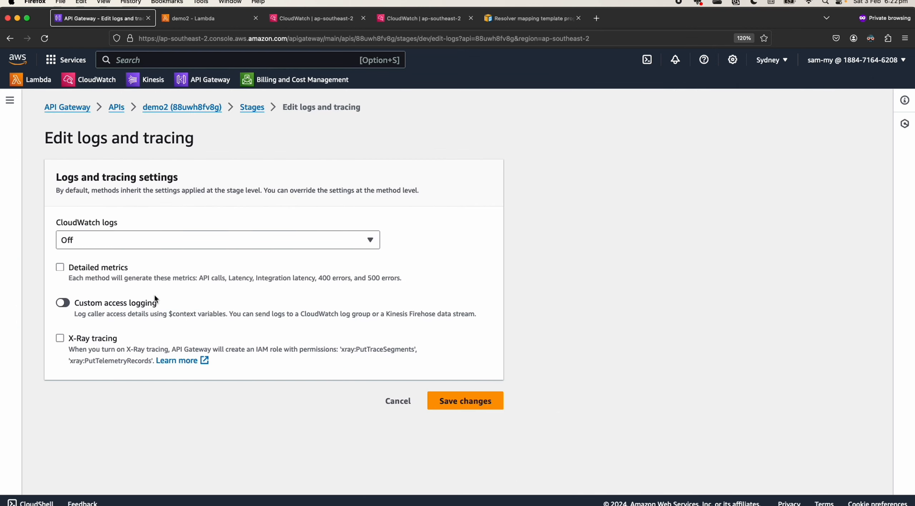
pyautogui.click(126, 241)
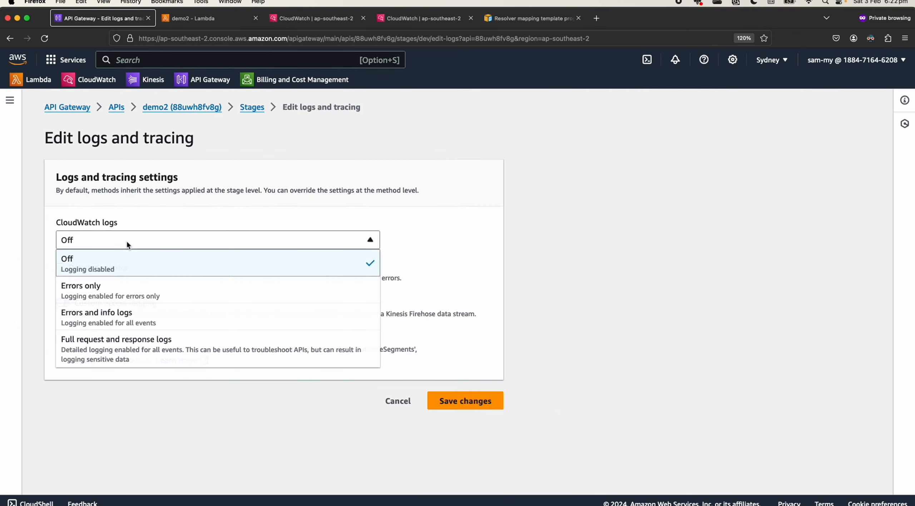
pyautogui.click(119, 348)
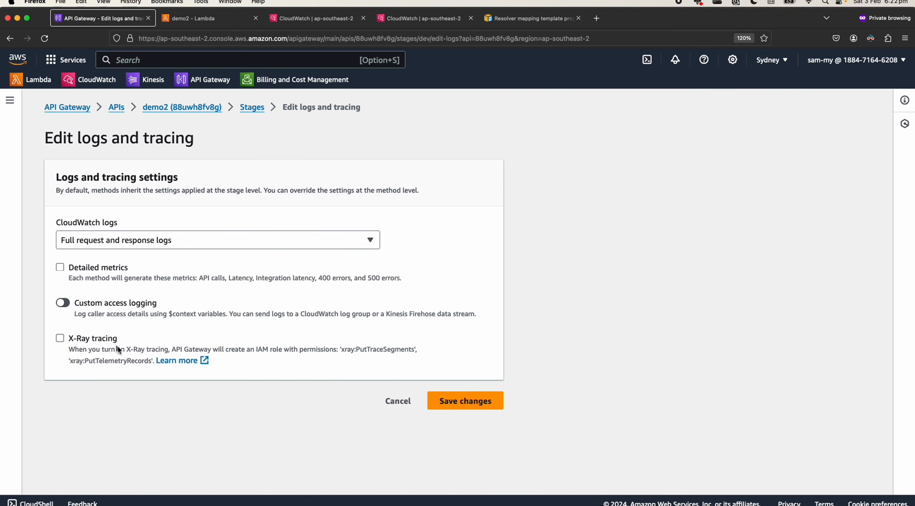
pyautogui.click(484, 404)
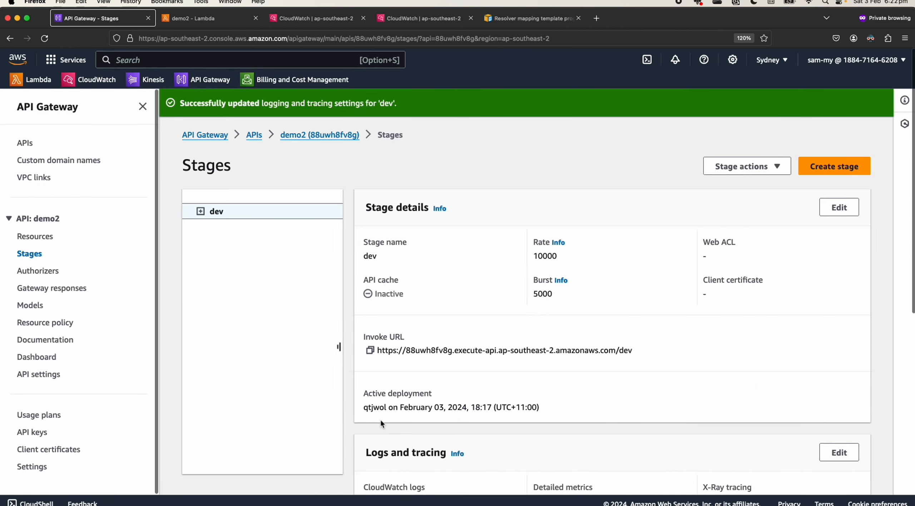
pyautogui.click(49, 237)
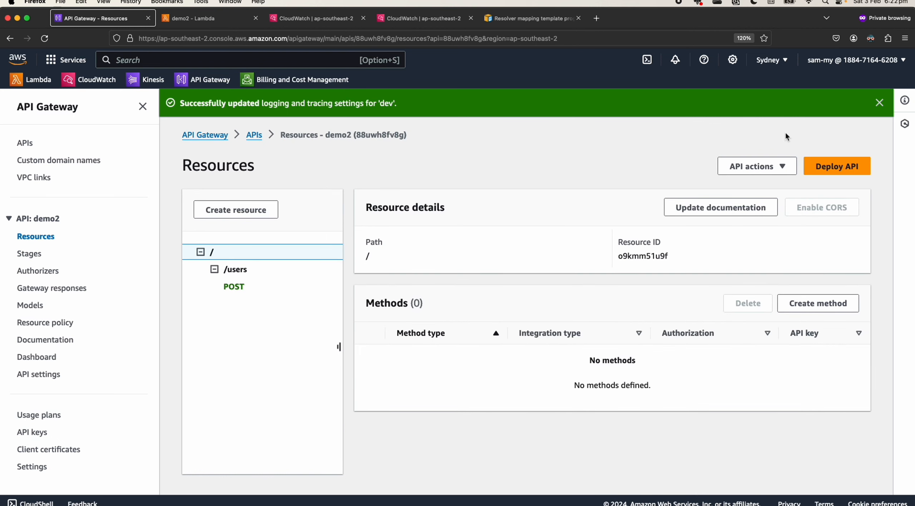
pyautogui.click(880, 104)
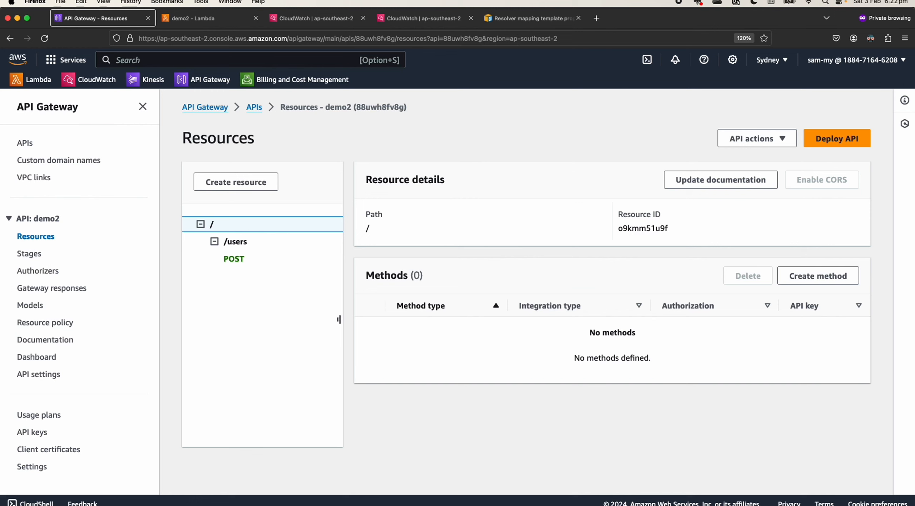
# Switch to Postman, send the POST request with param1=666666 three times, and return to the CloudWatch log group page in Firefox
pyautogui.press('super+Tab')
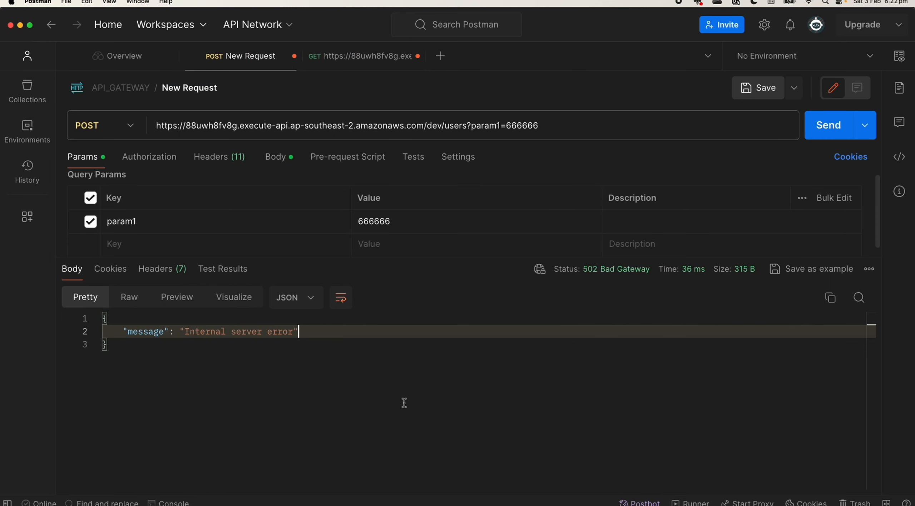
pyautogui.click(822, 135)
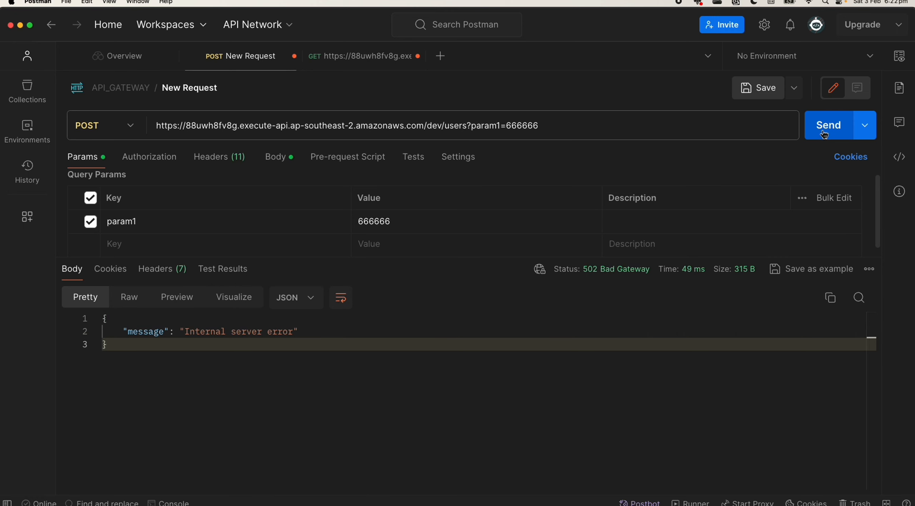
pyautogui.click(824, 134)
pyautogui.click(825, 134)
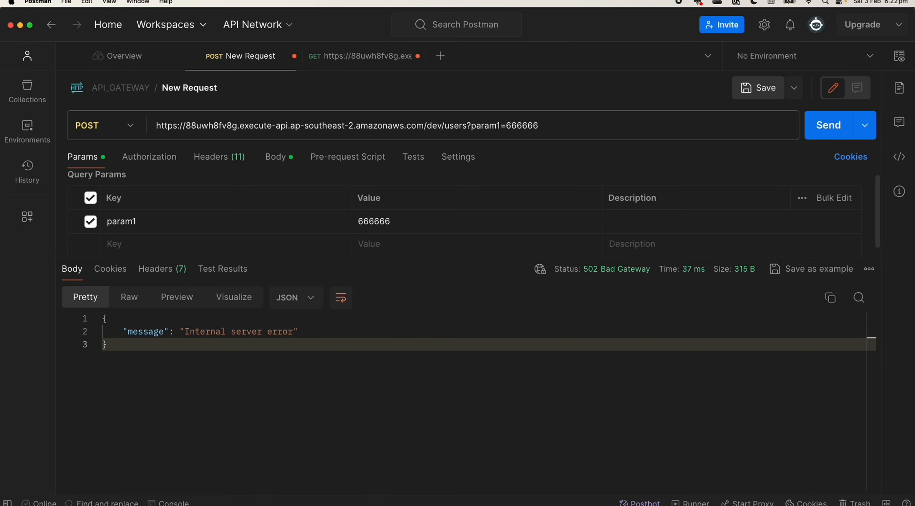
pyautogui.press('super+Tab')
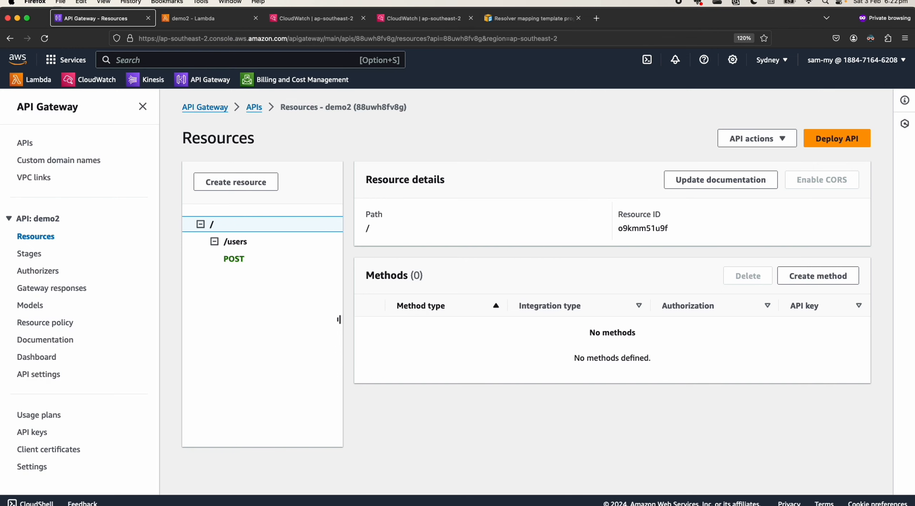
pyautogui.press('super+4')
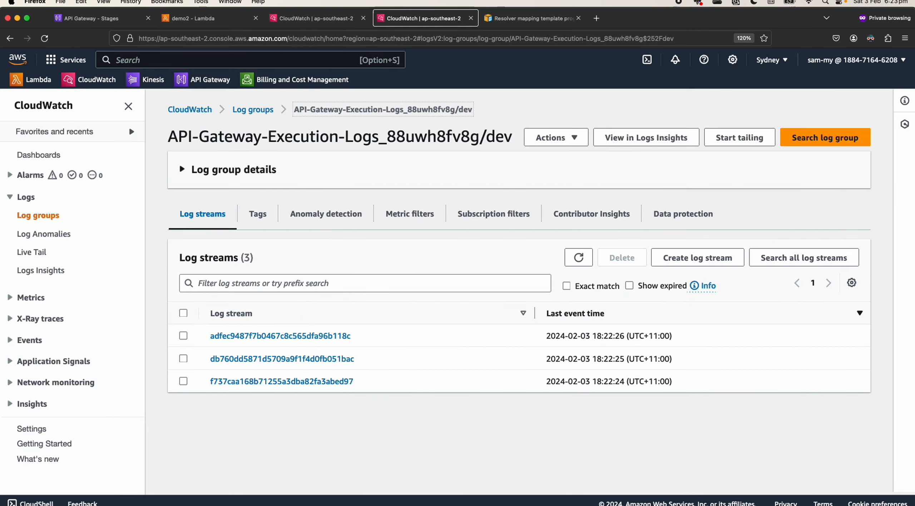
# Reopen the API-Gateway-Execution-Logs_88uwh8fv8g/dev log group and view the end of its most recent log stream
pyautogui.click(262, 112)
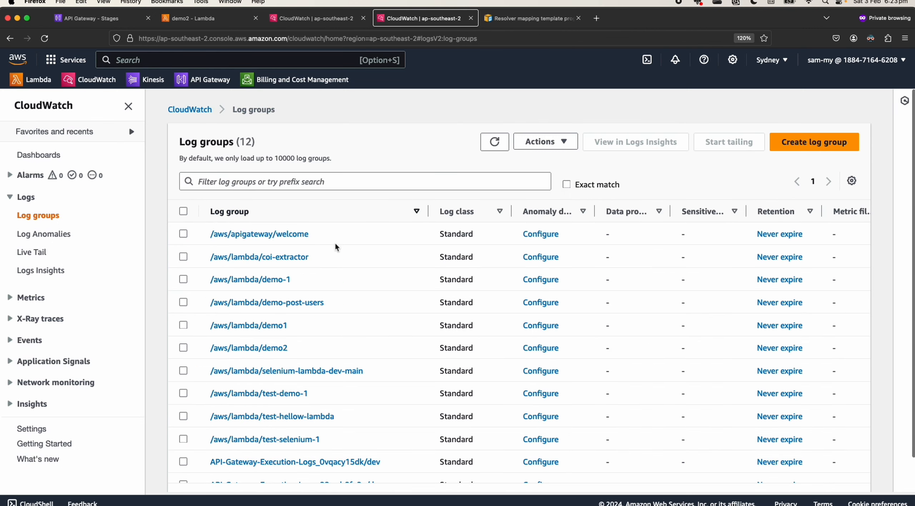
pyautogui.scroll(-2, 341, 378)
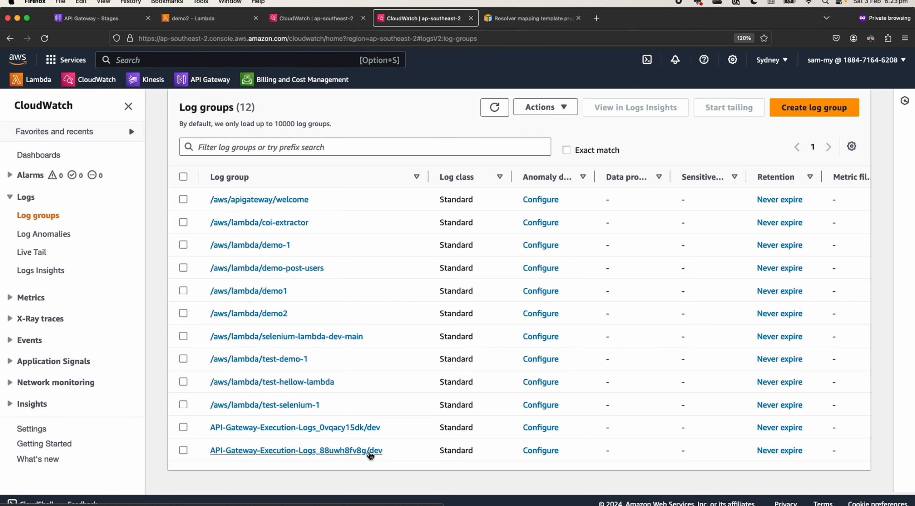
pyautogui.click(341, 454)
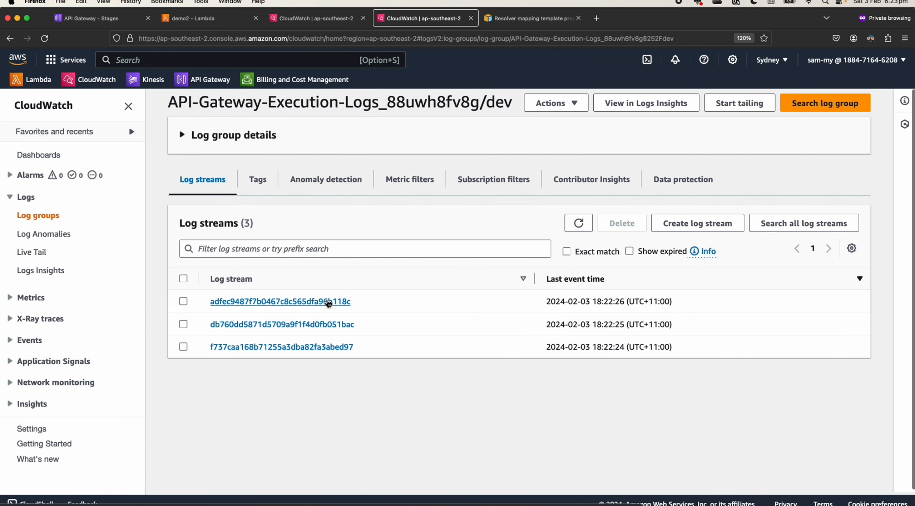
pyautogui.click(328, 302)
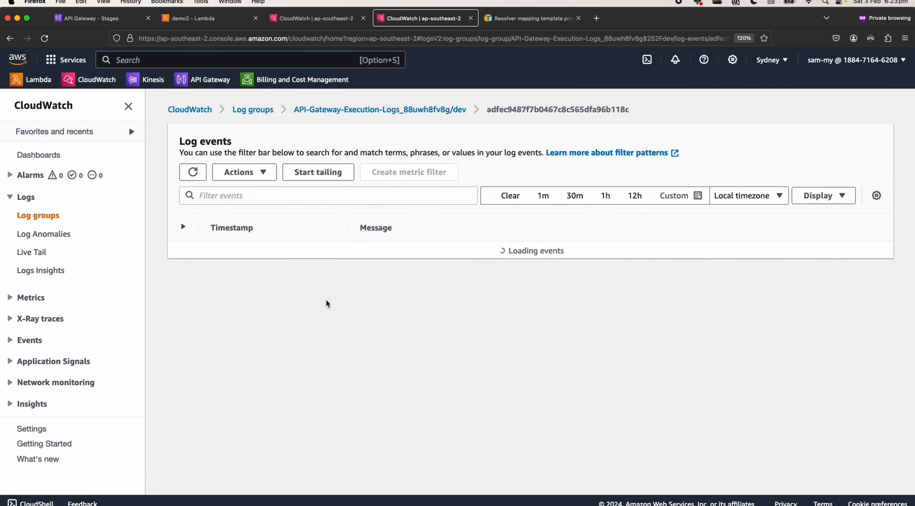
pyautogui.scroll(-6, 490, 303)
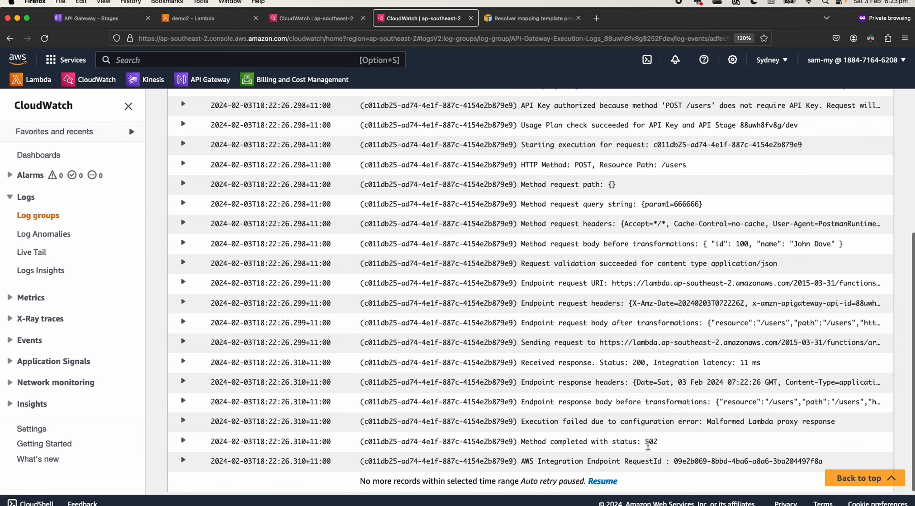
# Highlight the completion status and received-response entries, and expand the Sending request entry to examine the Lambda invocation URL with the navigation pane collapsed
pyautogui.moveTo(659, 442); pyautogui.dragTo(525, 443)
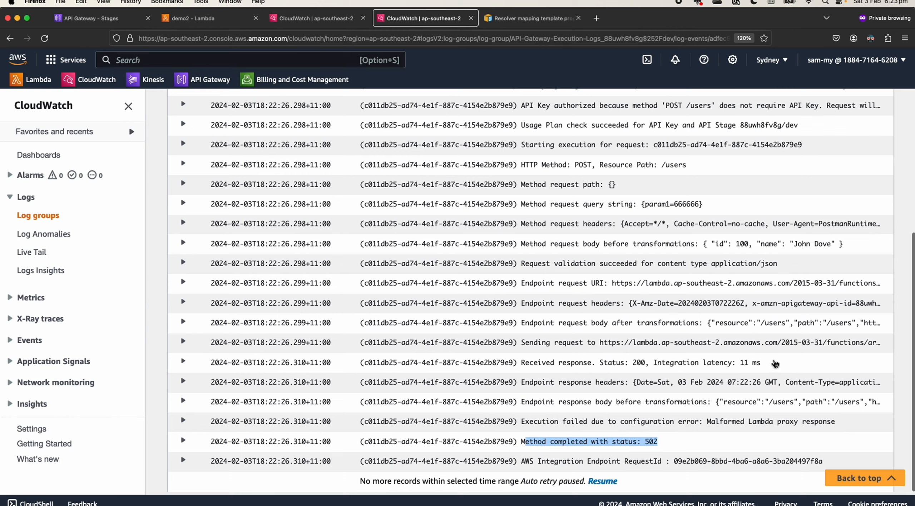
pyautogui.moveTo(776, 364); pyautogui.dragTo(590, 362)
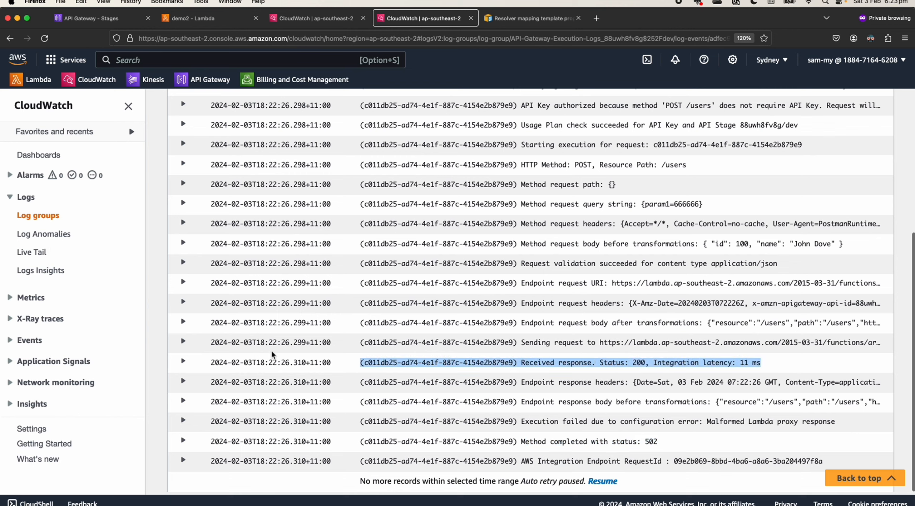
pyautogui.click(183, 342)
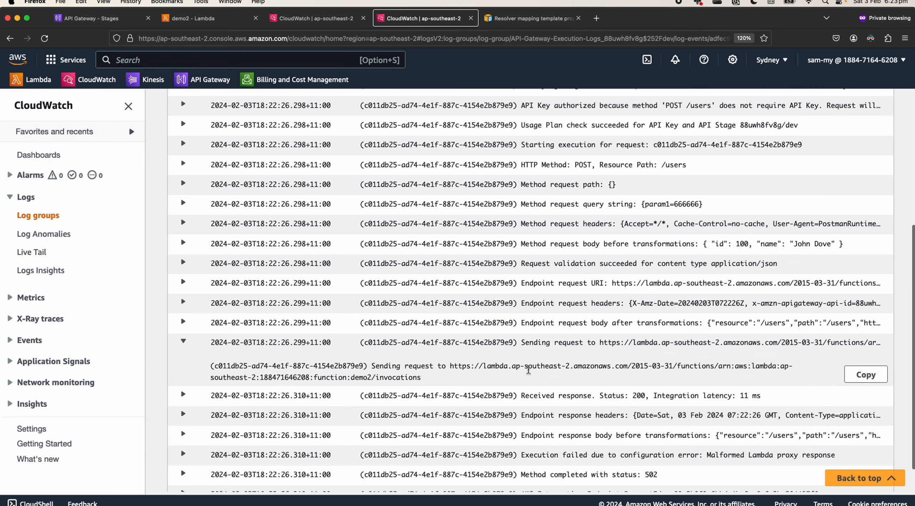
pyautogui.moveTo(488, 367); pyautogui.dragTo(279, 381)
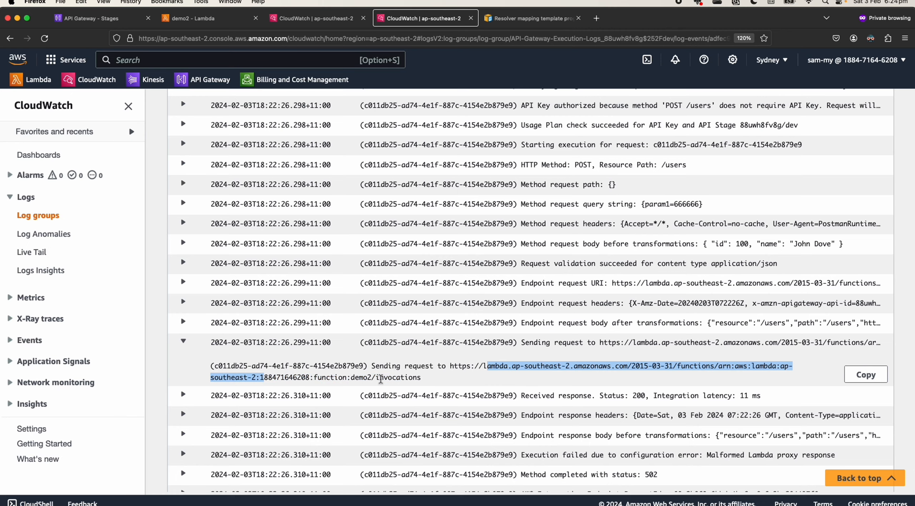
pyautogui.scroll(-1, 381, 378)
pyautogui.press('super+plus')
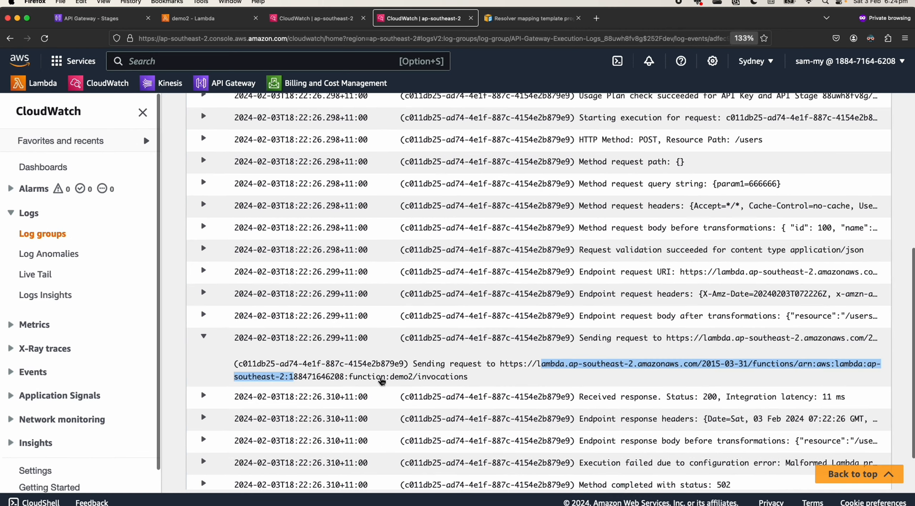
pyautogui.click(143, 113)
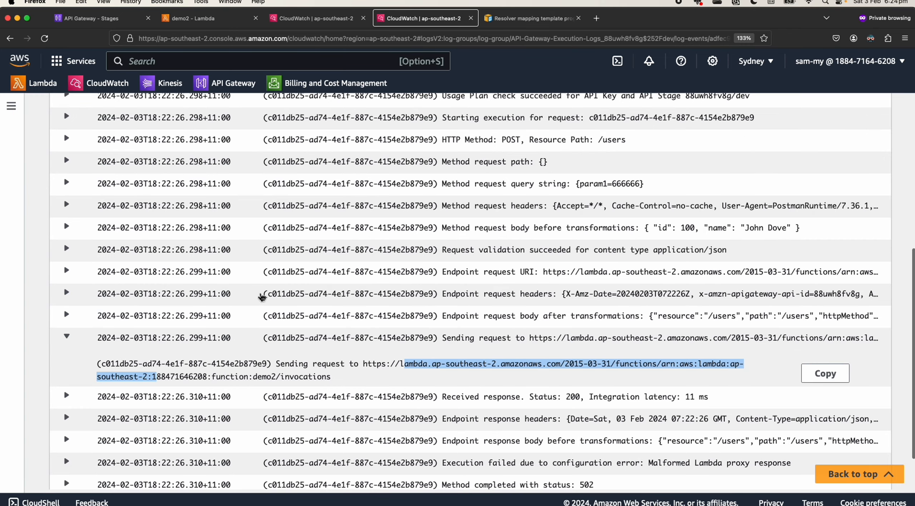
# Compare the Lambda response status, the configuration error and the method completion status by highlighting each in the log
pyautogui.scroll(-2, 262, 296)
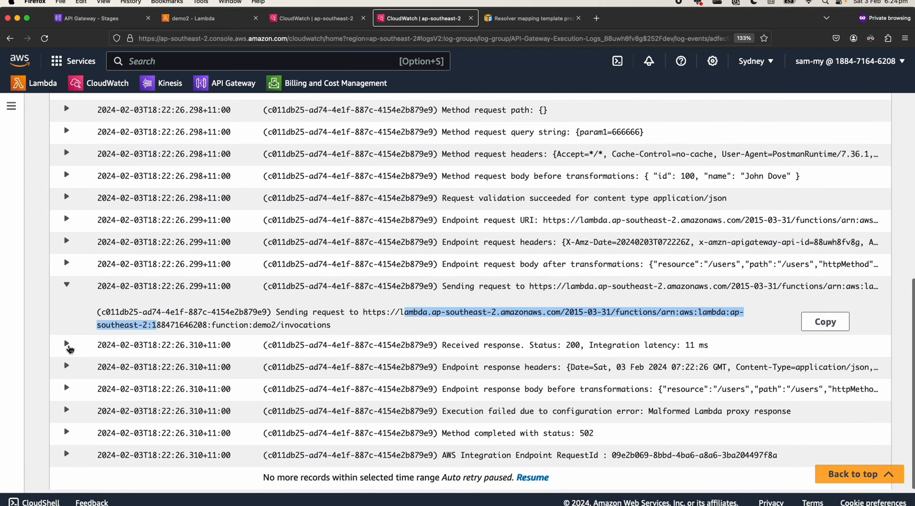
pyautogui.moveTo(739, 348); pyautogui.dragTo(485, 352)
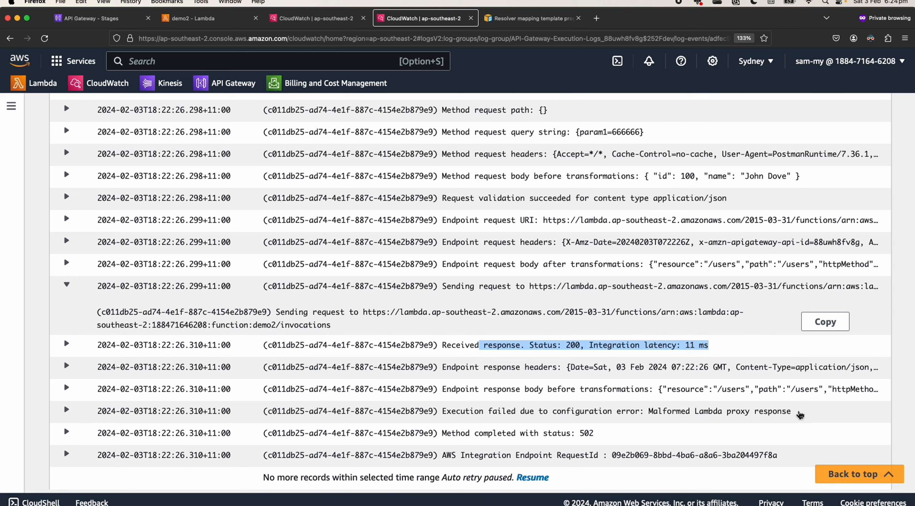
pyautogui.moveTo(793, 411); pyautogui.dragTo(649, 412)
pyautogui.moveTo(595, 433); pyautogui.dragTo(539, 433)
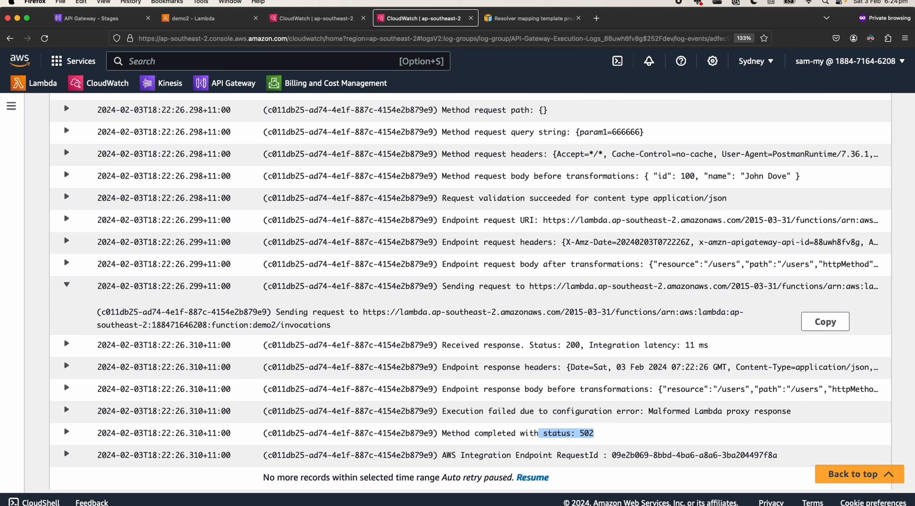
# Go to the demo2 Lambda function and open its index.mjs source code
pyautogui.click(216, 18)
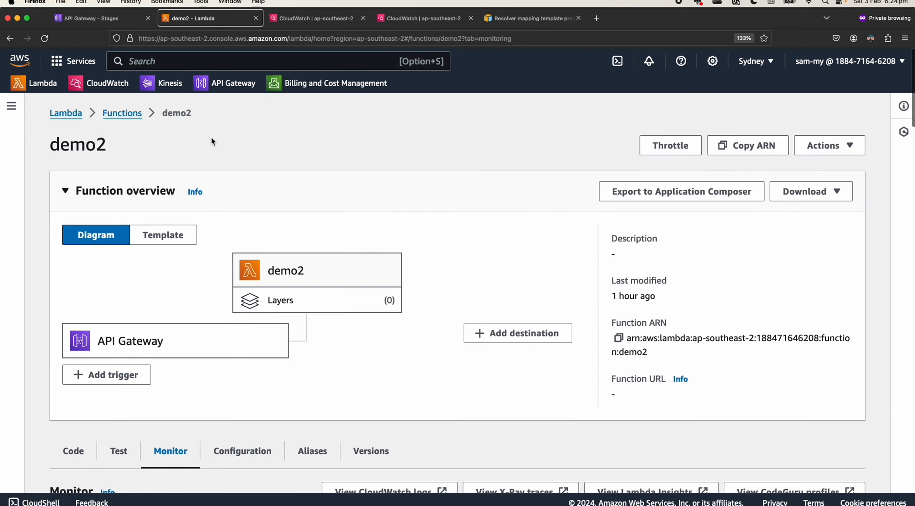
pyautogui.scroll(-3, 408, 351)
pyautogui.scroll(3, 272, 184)
pyautogui.scroll(-3, 272, 189)
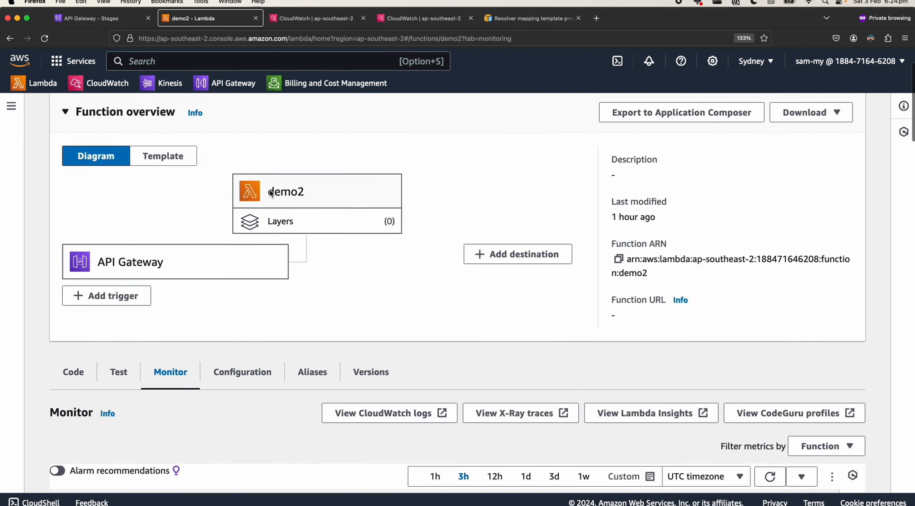
pyautogui.scroll(-5, 272, 193)
pyautogui.click(75, 177)
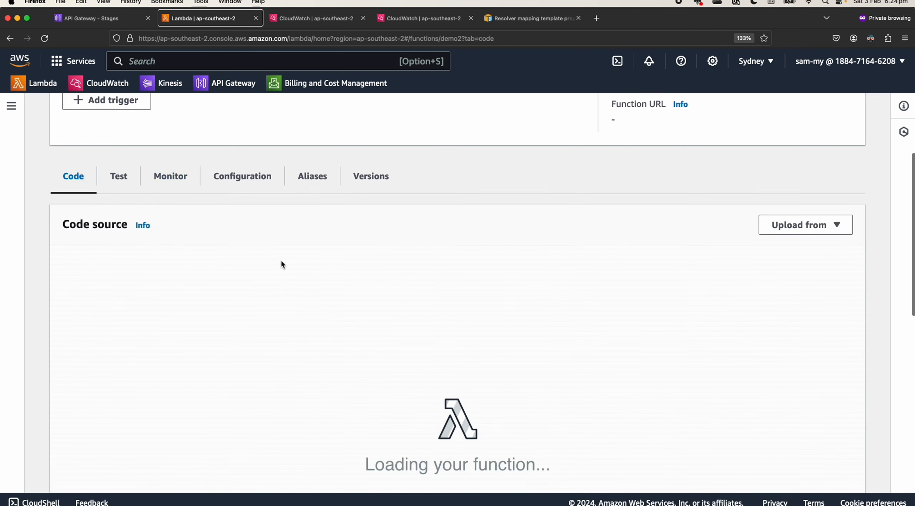
pyautogui.scroll(-5, 281, 265)
pyautogui.scroll(1, 362, 247)
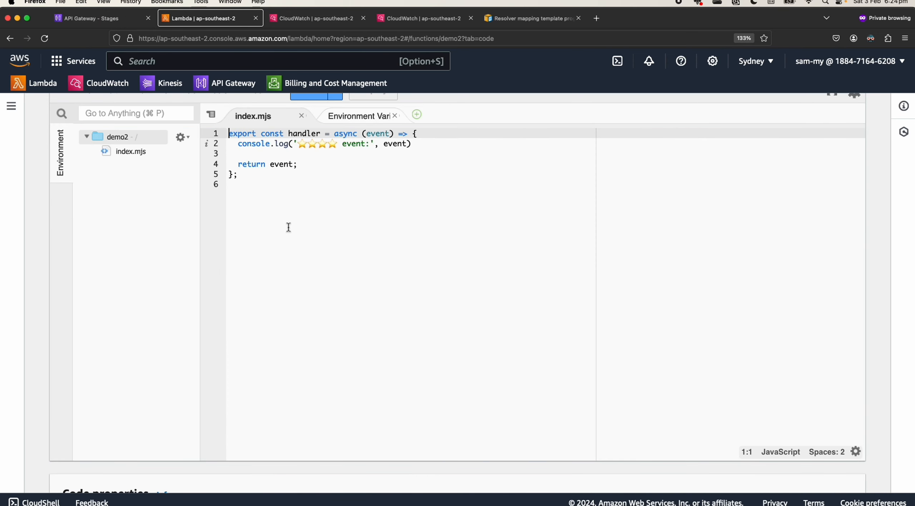
# Replace the handler's return event statement with a proxy response containing isBase64Encoded true, statusCode 200, headers headerName: headerValue and body "DONE"
pyautogui.doubleClick(288, 164)
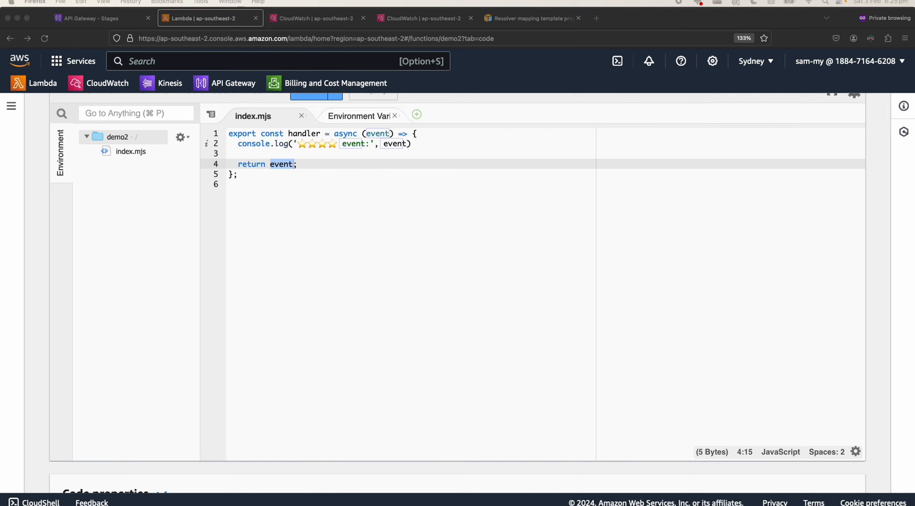
pyautogui.click(246, 241)
pyautogui.doubleClick(281, 166)
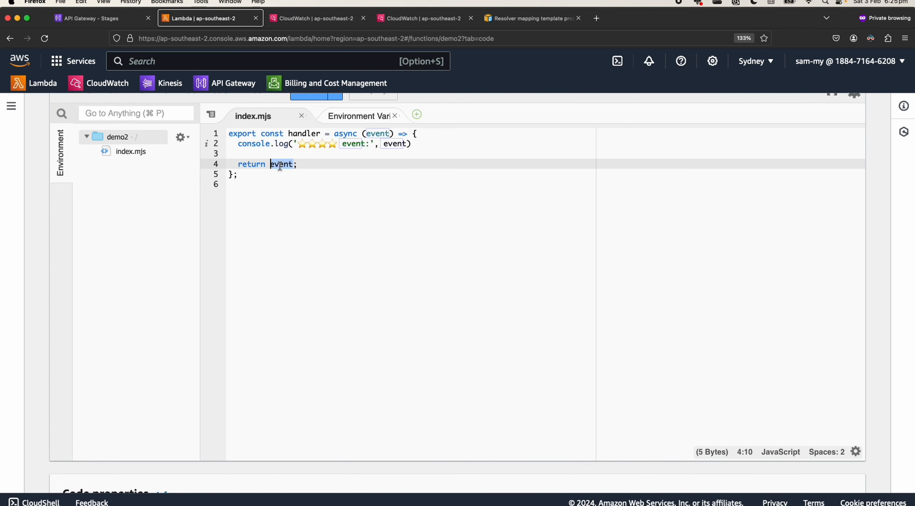
pyautogui.press('super+v')
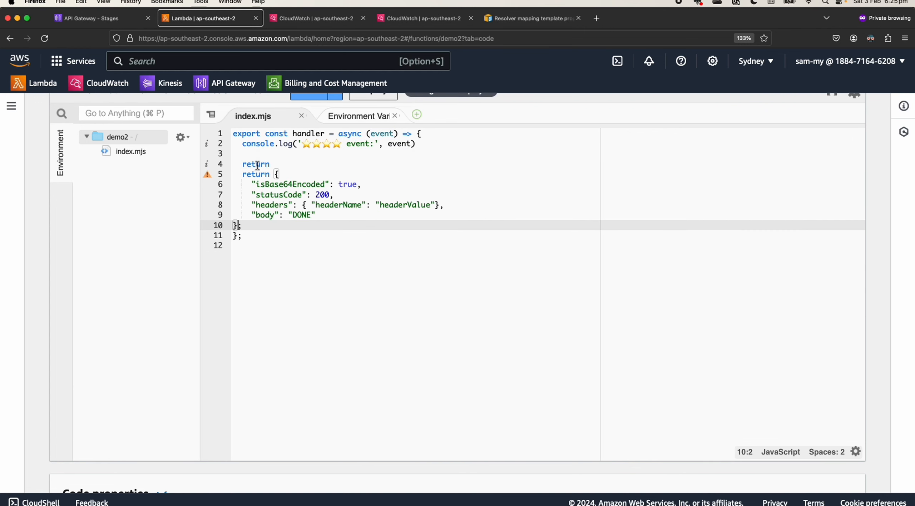
pyautogui.click(256, 163)
pyautogui.moveTo(288, 165); pyautogui.dragTo(256, 155)
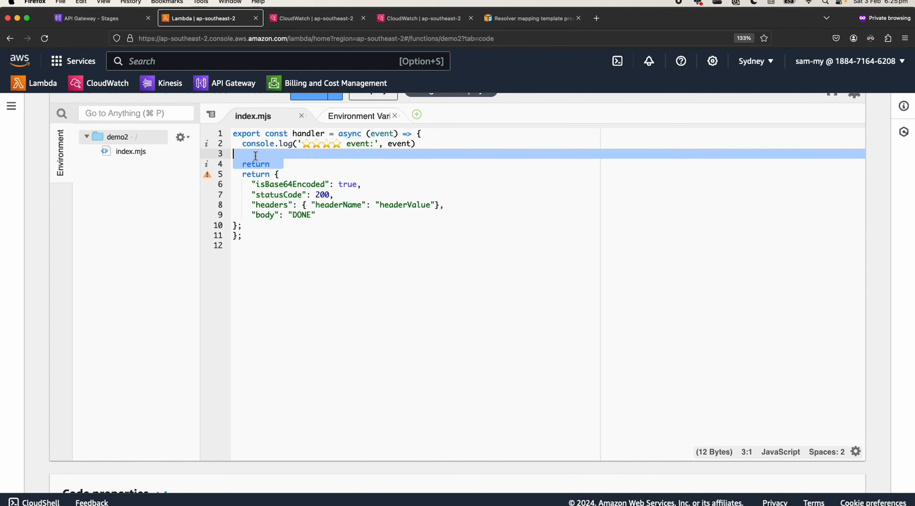
pyautogui.press('BackSpace')
pyautogui.click(385, 282)
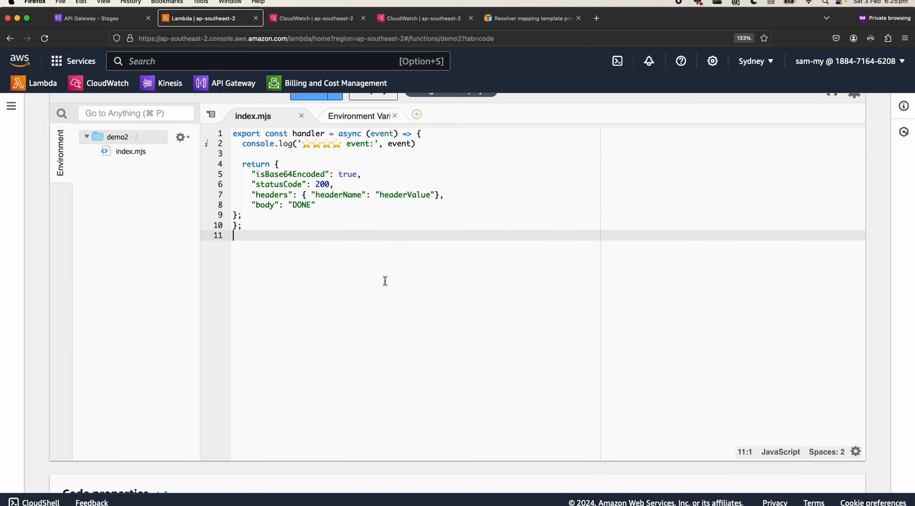
# Review the isBase64Encoded, statusCode, headers and body fields of the returned object
pyautogui.doubleClick(287, 174)
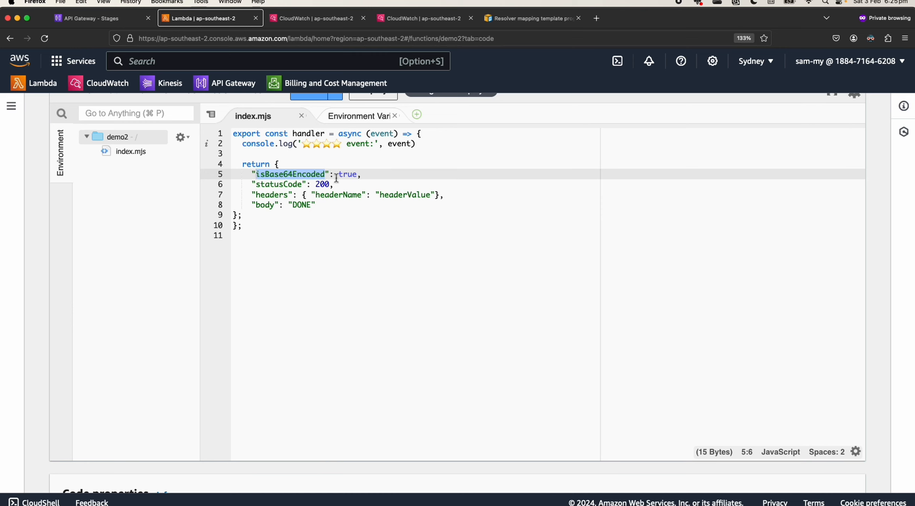
pyautogui.doubleClick(291, 184)
pyautogui.doubleClick(277, 195)
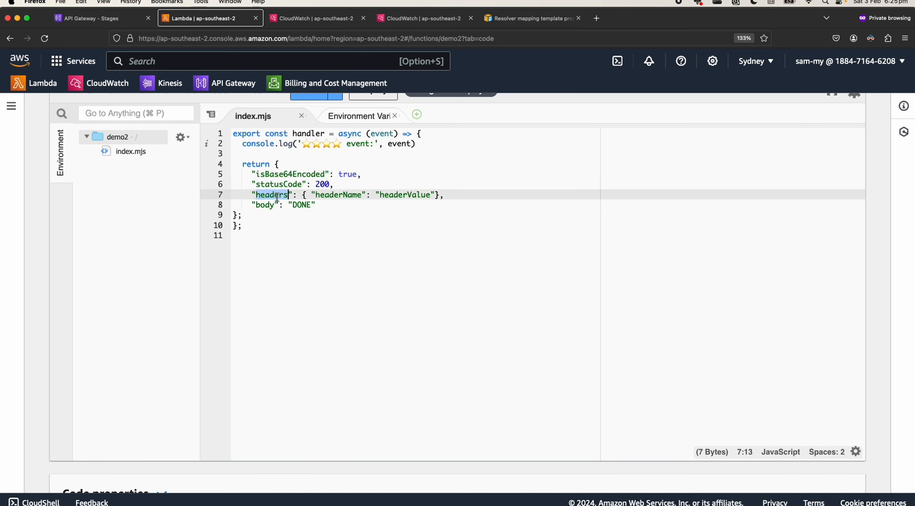
pyautogui.click(347, 224)
pyautogui.click(265, 205)
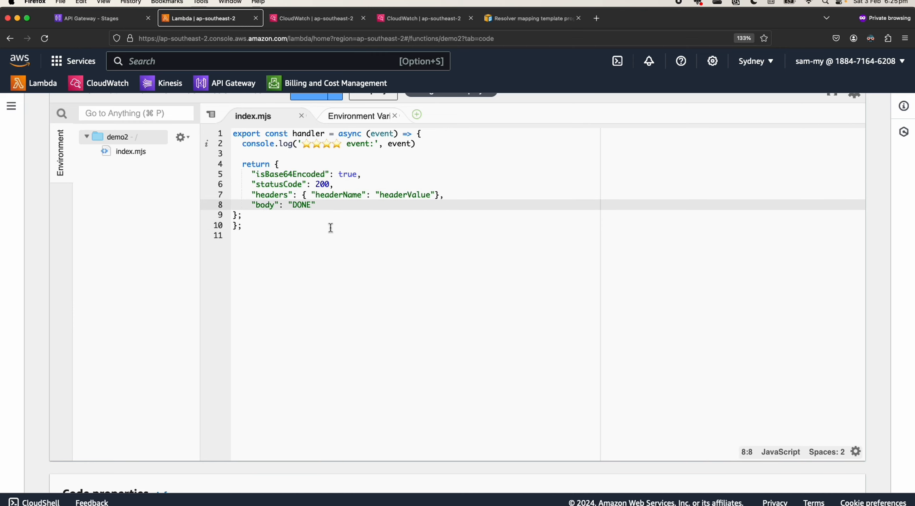
# Set the returned response's body to "TESTING"
pyautogui.moveTo(293, 205); pyautogui.dragTo(312, 206)
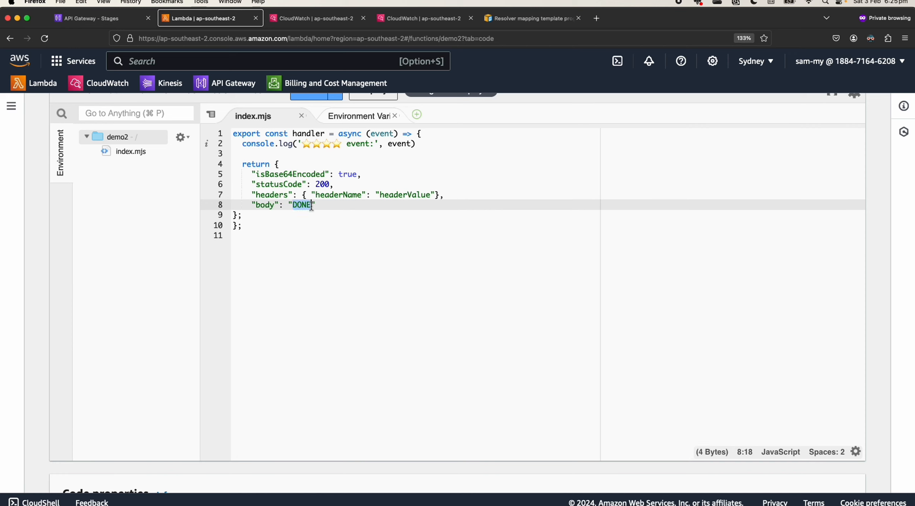
pyautogui.write('TESTING')
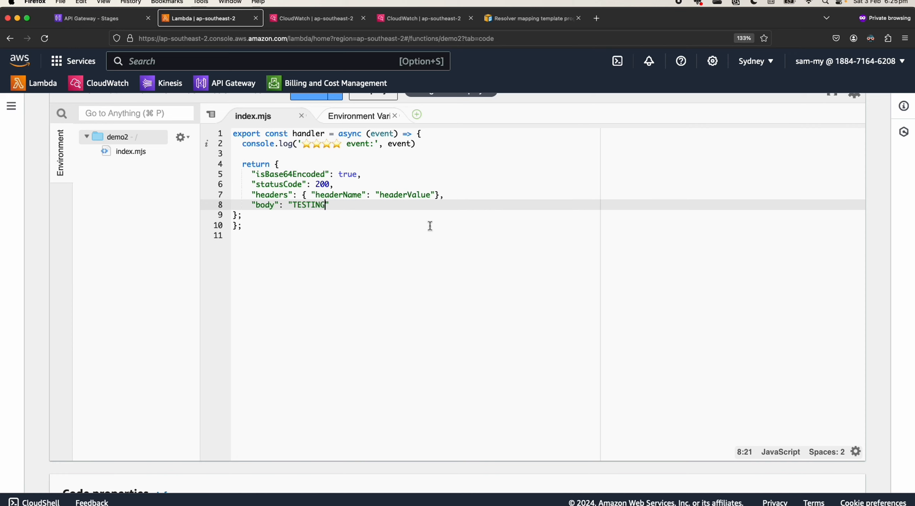
pyautogui.click(402, 246)
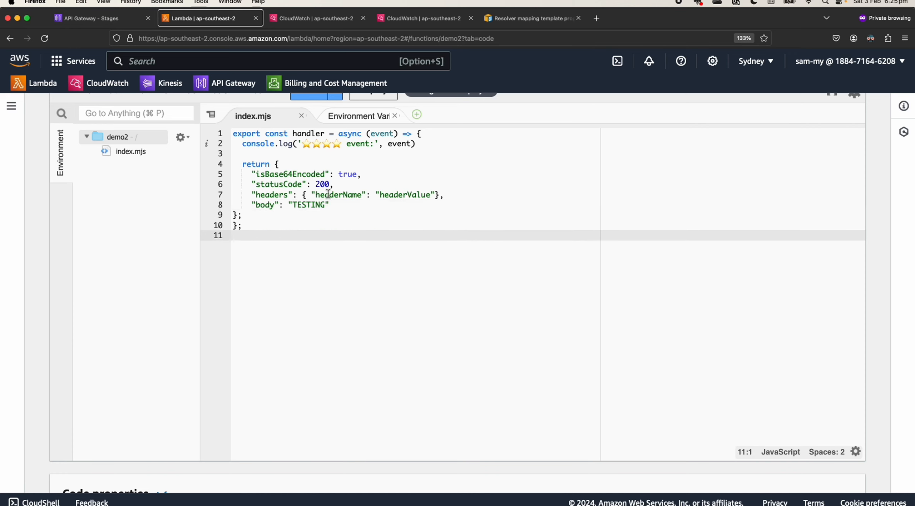
# Set the returned header to "test1" with the value "test message" and save index.mjs
pyautogui.doubleClick(346, 194)
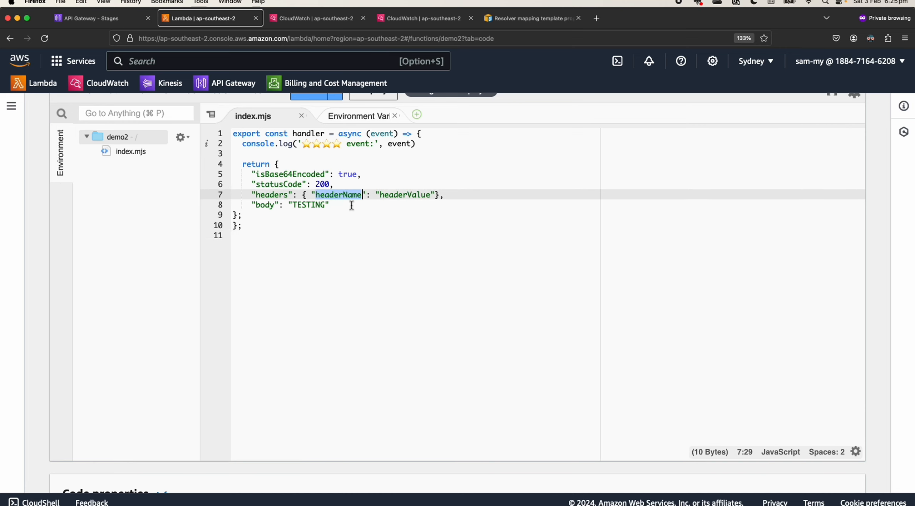
pyautogui.write('test1')
pyautogui.doubleClick(385, 195)
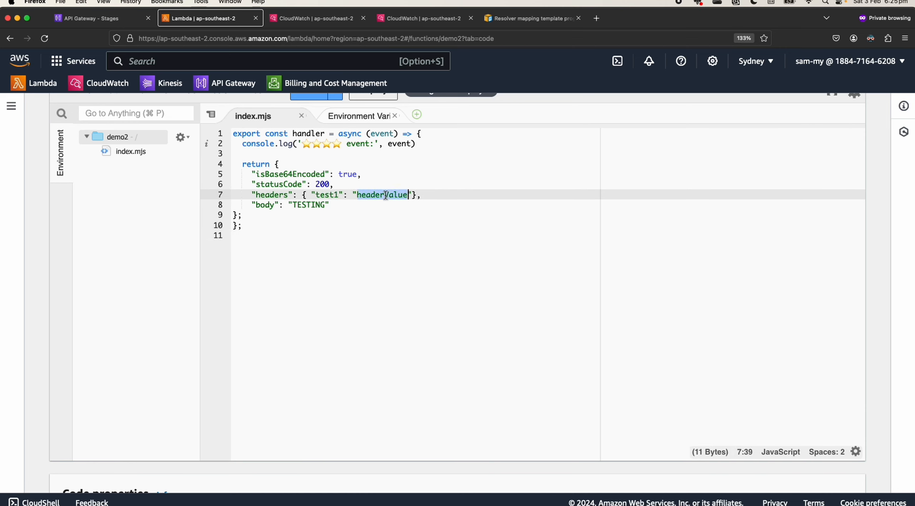
pyautogui.write('test message')
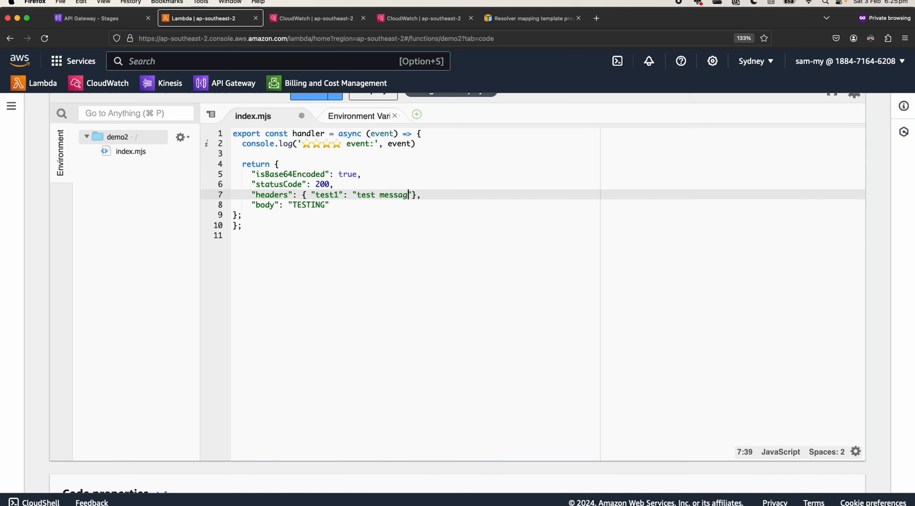
pyautogui.press('super+s')
pyautogui.click(373, 246)
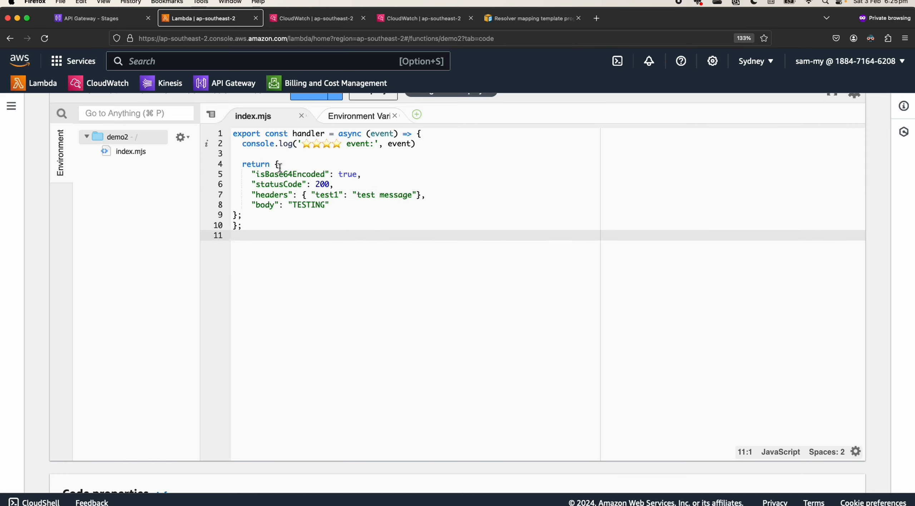
# Indent the return object's closing brace to line up with the handler body and select the whole object
pyautogui.click(238, 216)
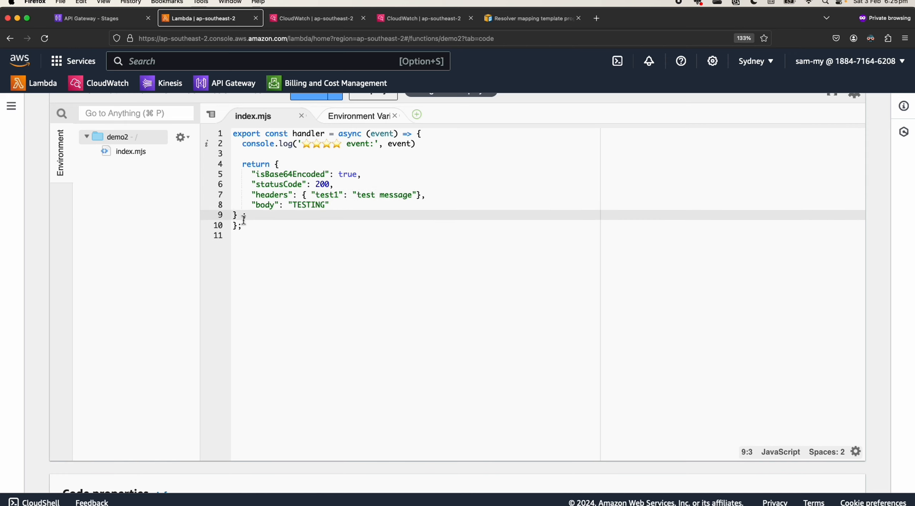
pyautogui.press('BackSpace')
pyautogui.press('Tab')
pyautogui.moveTo(275, 163); pyautogui.dragTo(273, 215)
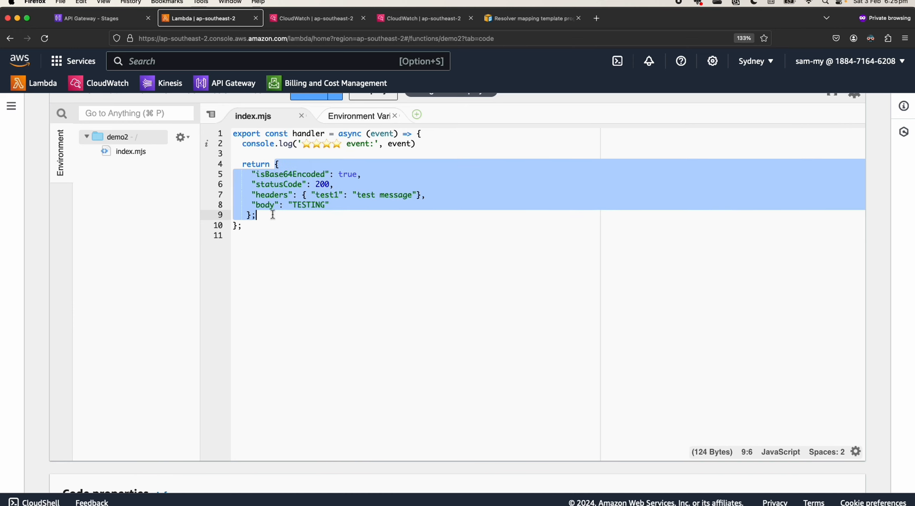
# Deploy the edited index.mjs of the demo2 function and dismiss the update notification
pyautogui.click(325, 212)
pyautogui.scroll(3, 325, 214)
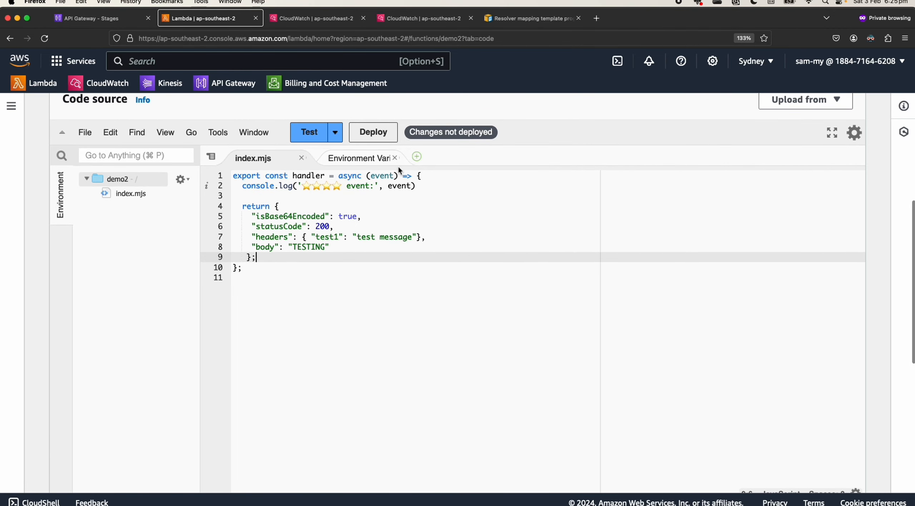
pyautogui.click(373, 132)
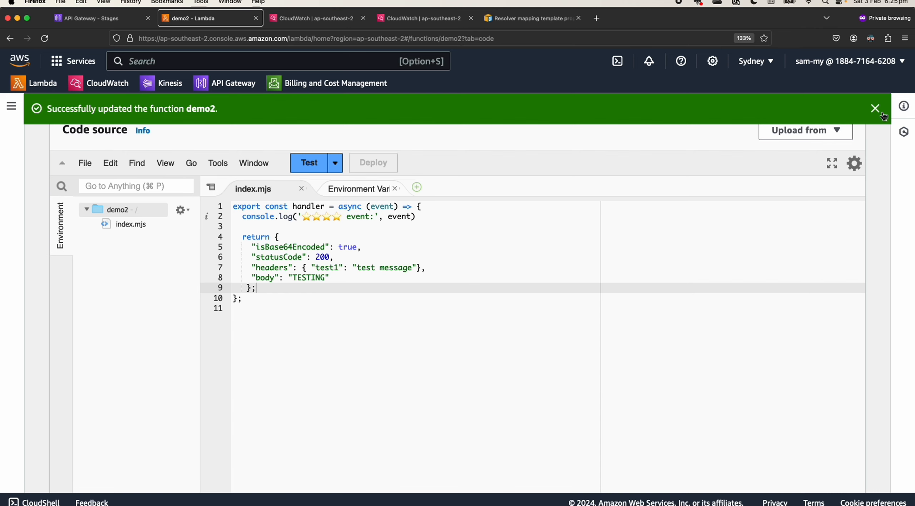
pyautogui.click(882, 109)
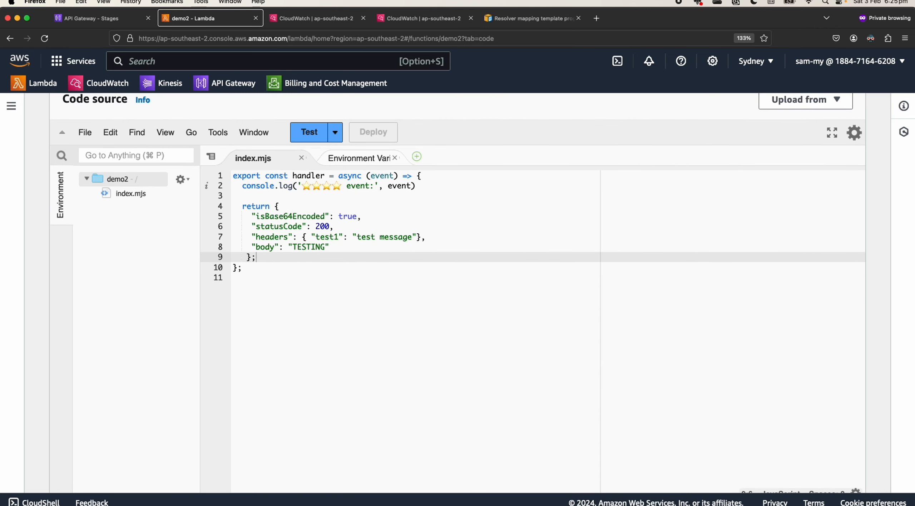
# Switch to Postman, resend the POST request to /dev/users and check the response body and status
pyautogui.press('super+Tab')
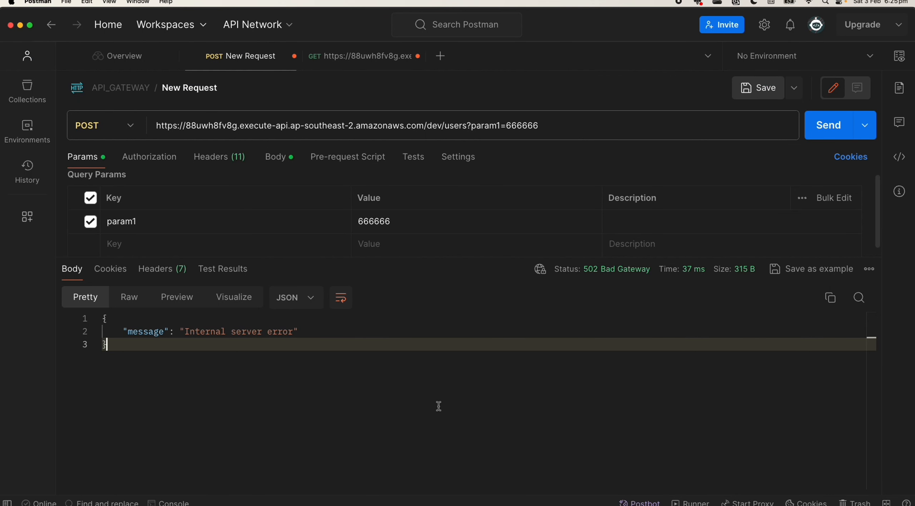
pyautogui.click(838, 133)
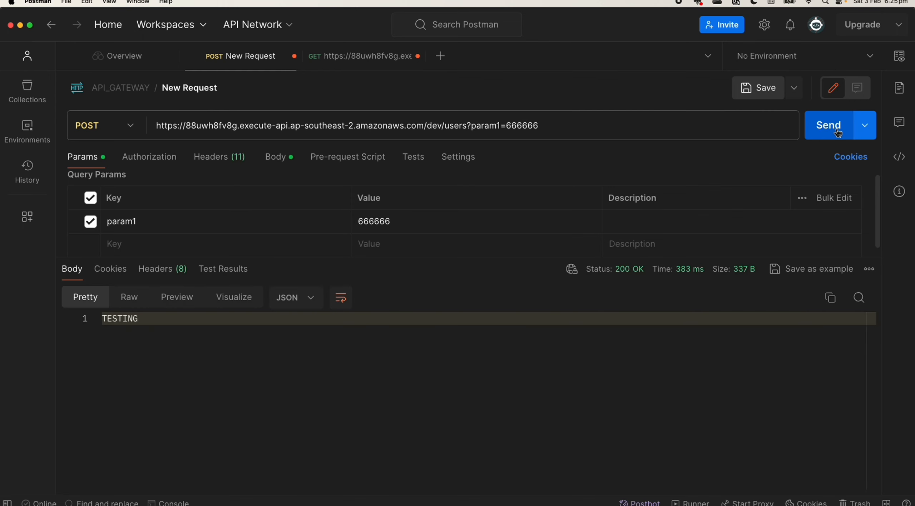
pyautogui.doubleClick(125, 318)
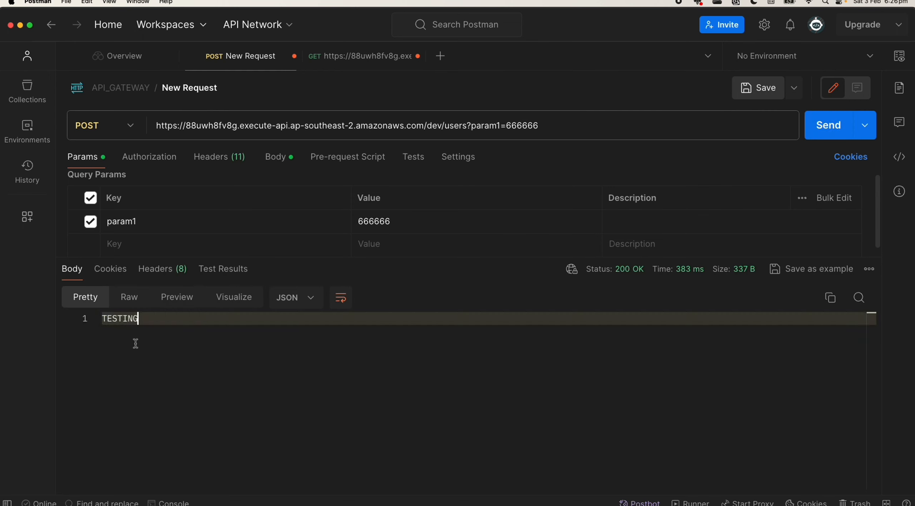
pyautogui.moveTo(626, 278)
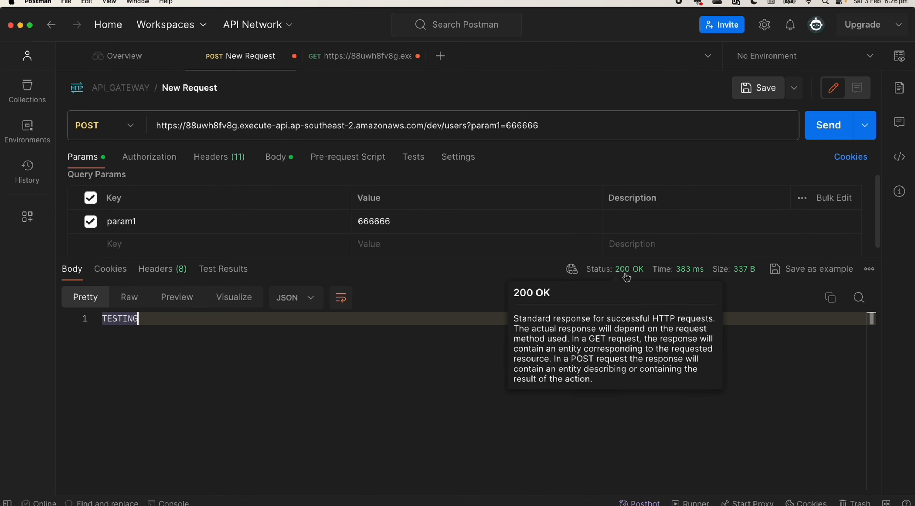
# Compare the body field in the Lambda handler's return object with the response body in Postman
pyautogui.press('super+Tab')
pyautogui.doubleClick(278, 247)
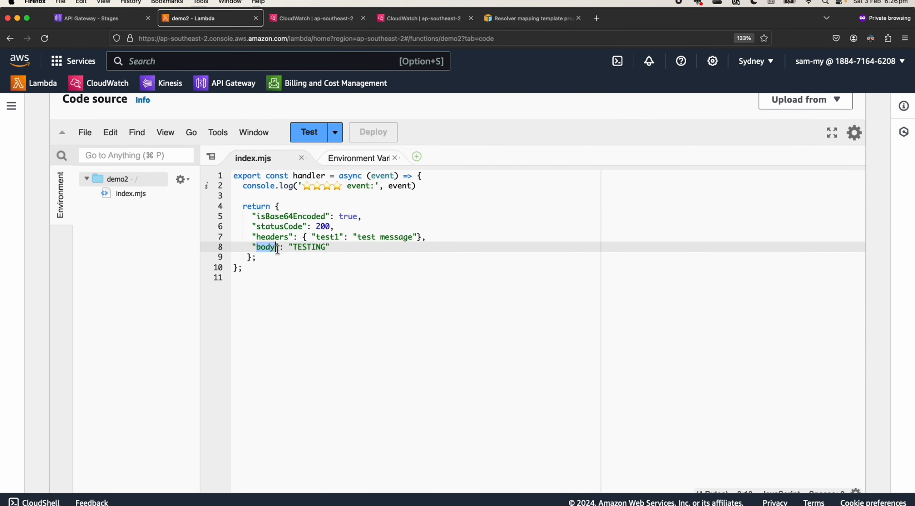
pyautogui.click(299, 246)
pyautogui.press('super+Tab')
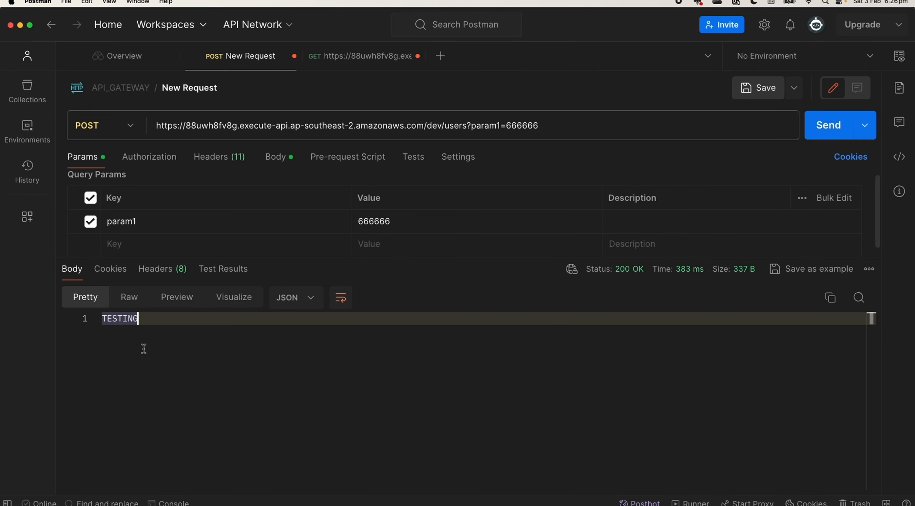
# Examine the response headers in Postman and compare the test1 header with the one defined in the Lambda code
pyautogui.click(163, 274)
pyautogui.scroll(-1, 223, 332)
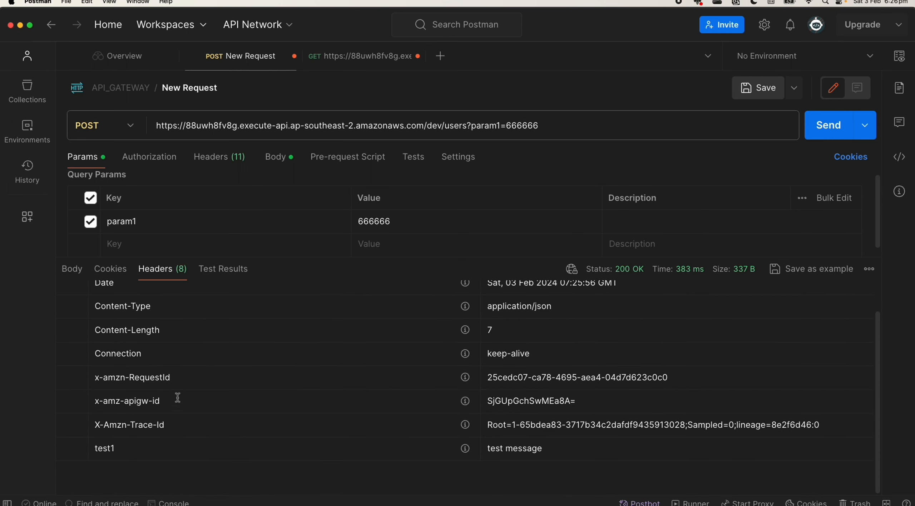
pyautogui.press('super+Tab')
pyautogui.doubleClick(337, 238)
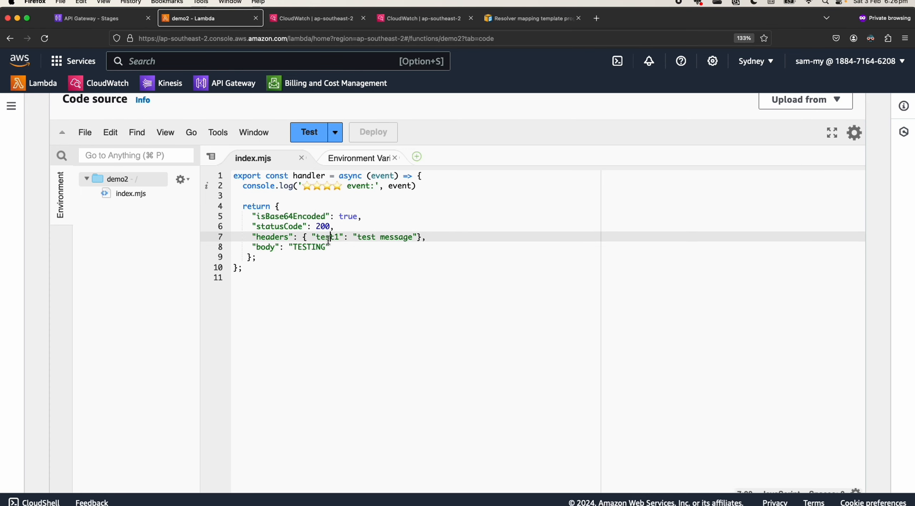
pyautogui.click(380, 280)
pyautogui.doubleClick(337, 238)
pyautogui.press('super+Tab')
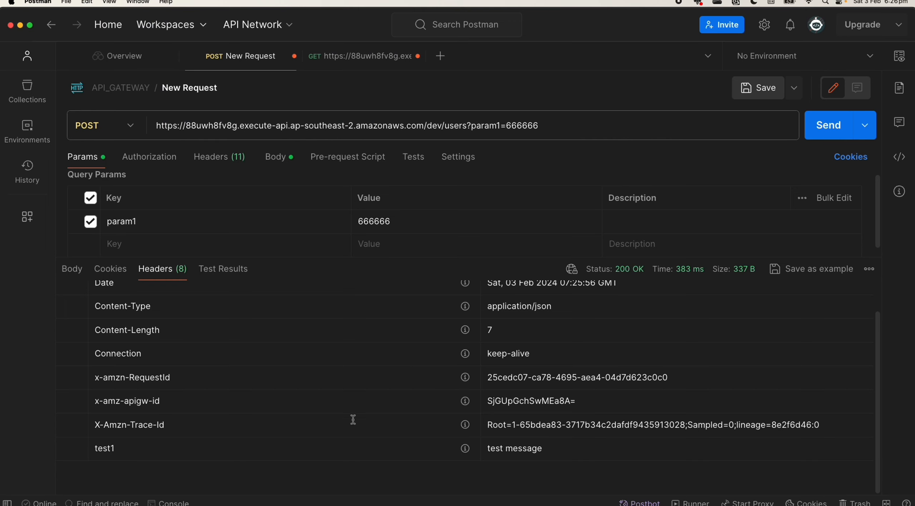
pyautogui.moveTo(101, 453); pyautogui.dragTo(562, 446)
pyautogui.press('super+Tab')
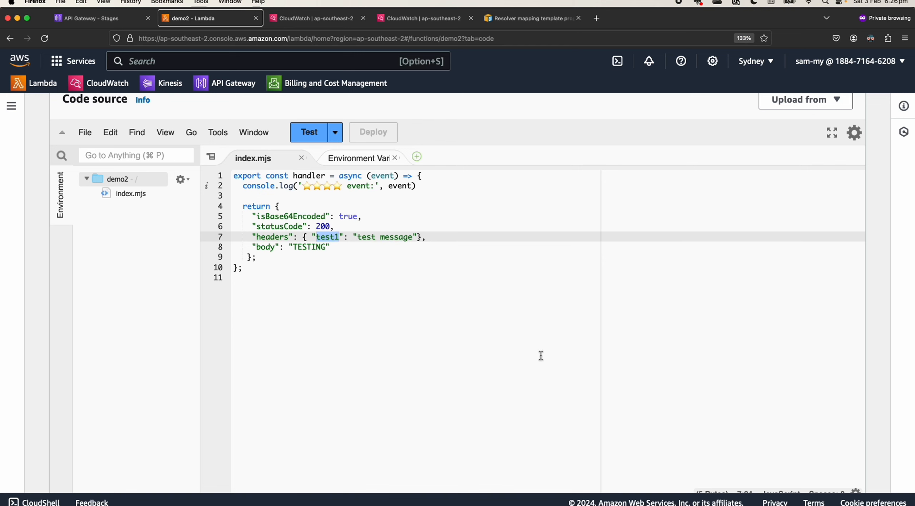
pyautogui.click(334, 382)
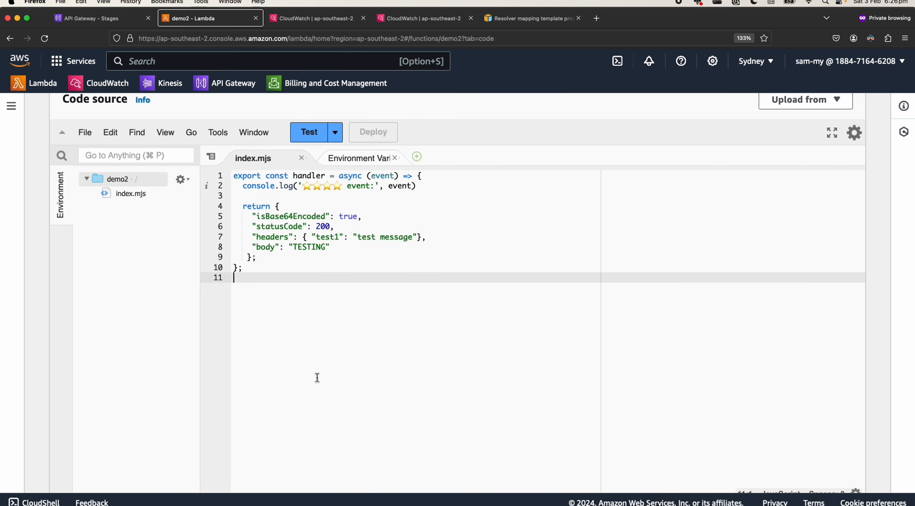
pyautogui.click(106, 19)
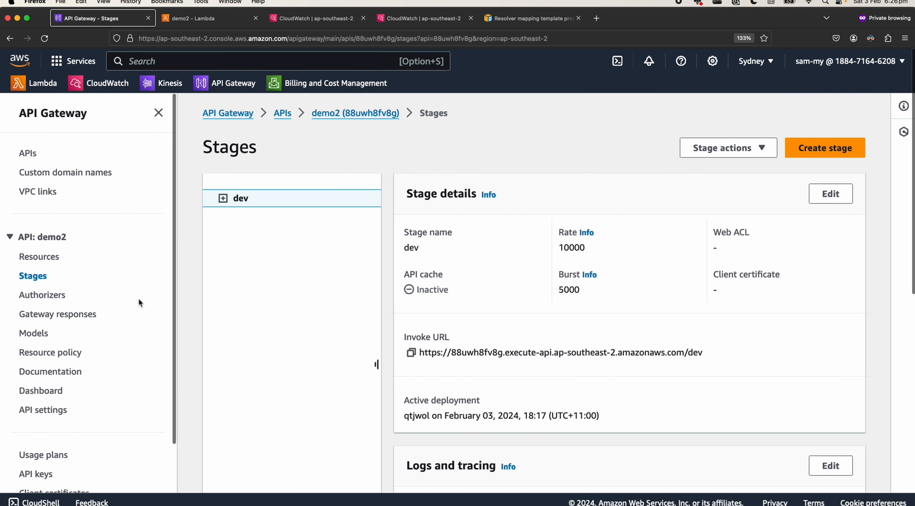
pyautogui.click(196, 20)
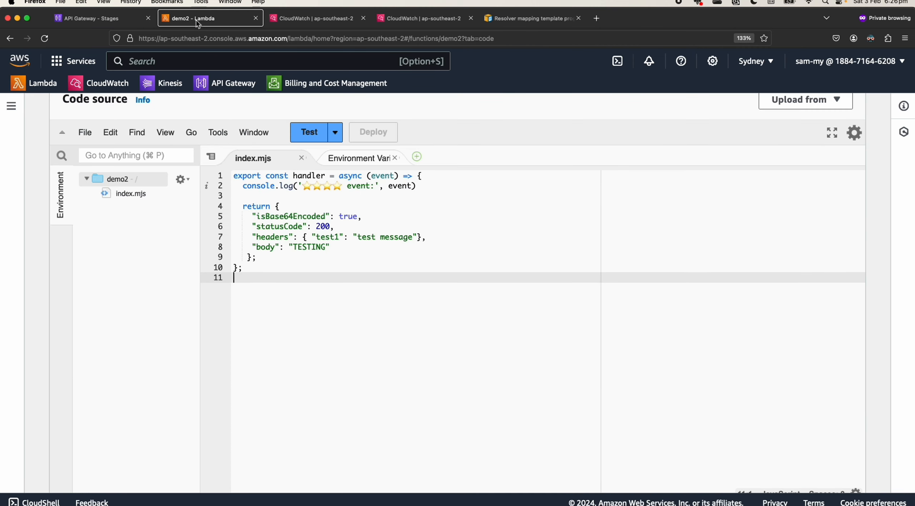
pyautogui.click(107, 19)
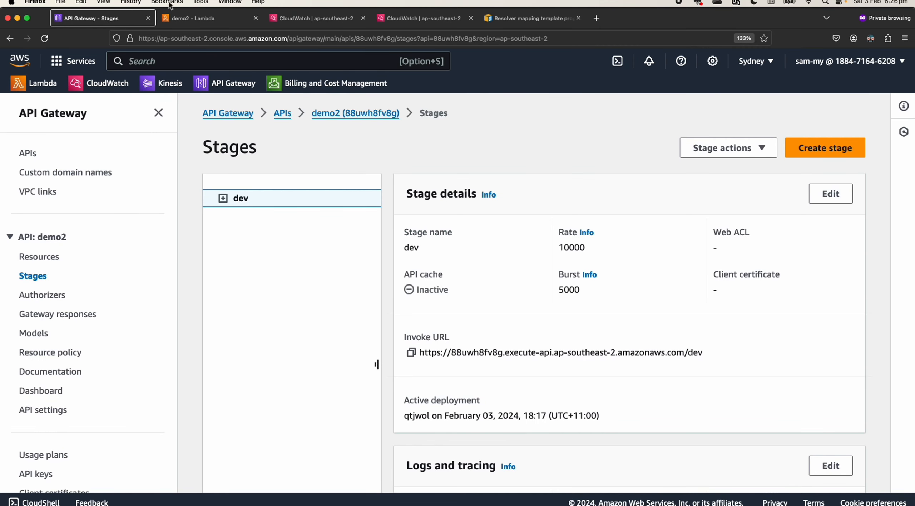
pyautogui.click(187, 23)
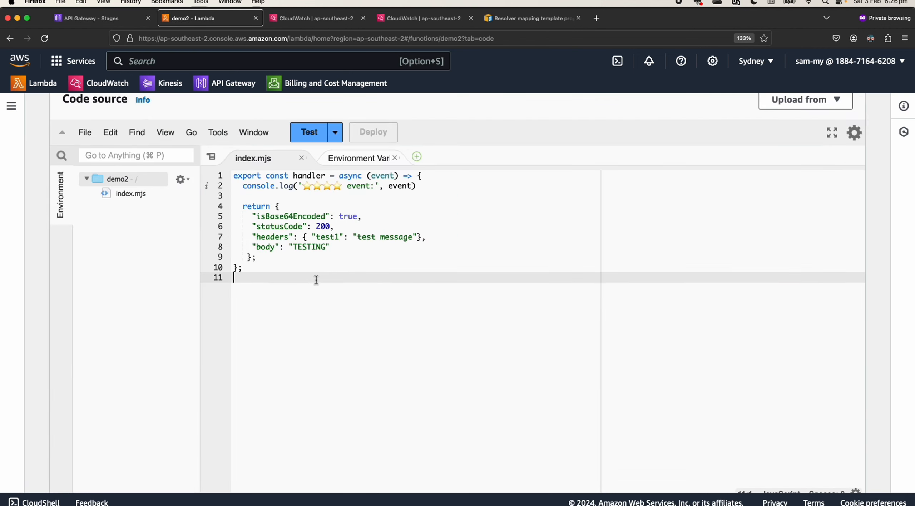
# Remove the isBase64Encoded line from the returned object, save index.mjs and deploy demo2
pyautogui.moveTo(276, 260); pyautogui.dragTo(240, 206)
pyautogui.click(303, 247)
pyautogui.click(297, 218)
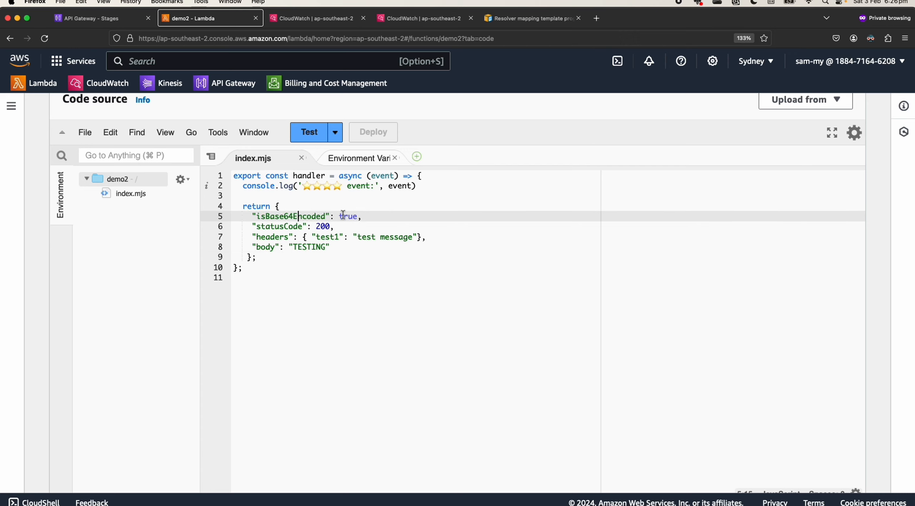
pyautogui.moveTo(252, 217); pyautogui.dragTo(374, 212)
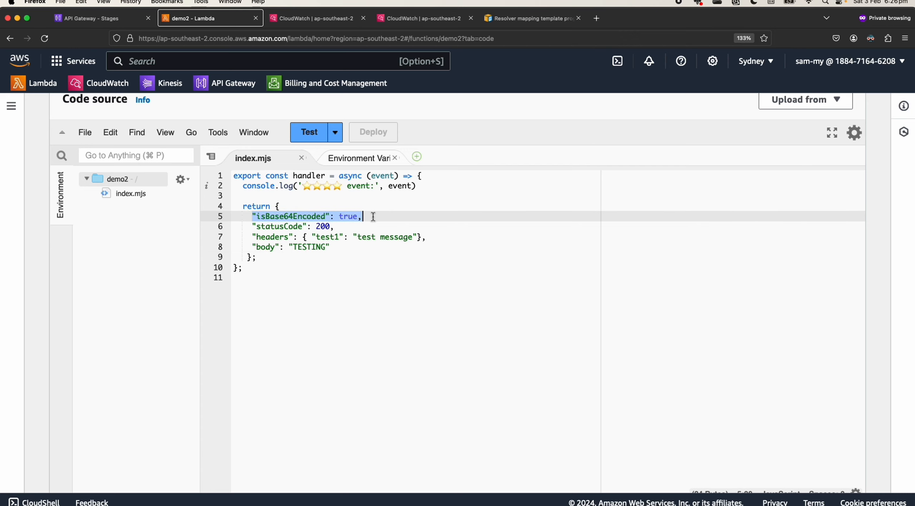
pyautogui.press('BackSpace')
pyautogui.press('BackSpace')
pyautogui.press('BackSpace')
pyautogui.press('BackSpace')
pyautogui.press('super+s')
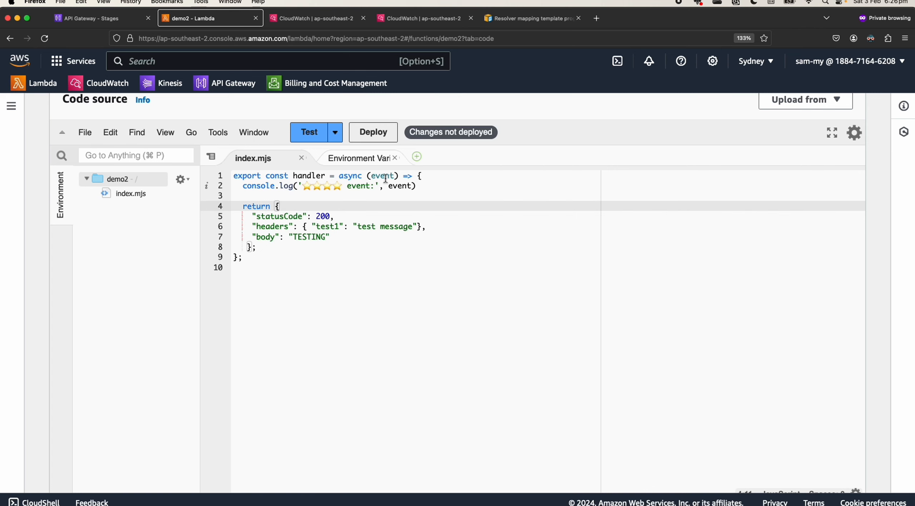
pyautogui.click(380, 135)
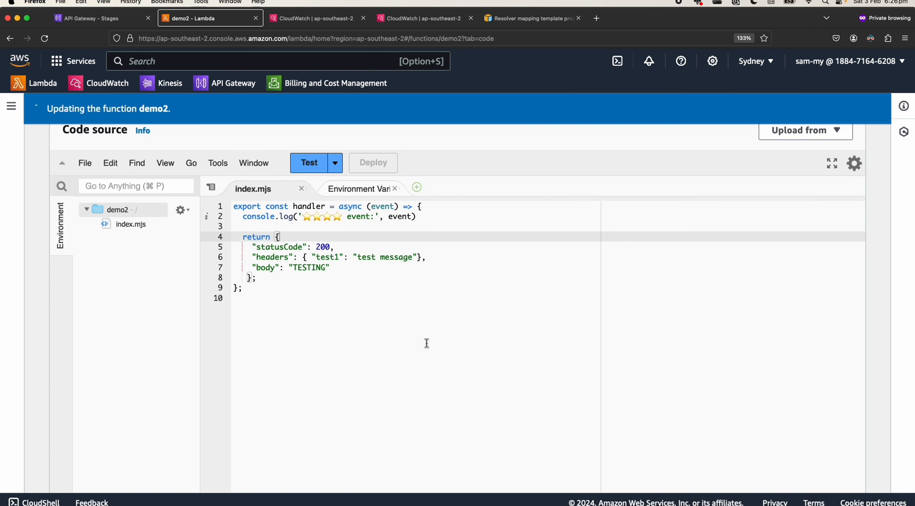
# Switch to Postman, send the POST users request twice and show the response body
pyautogui.press('super+Tab')
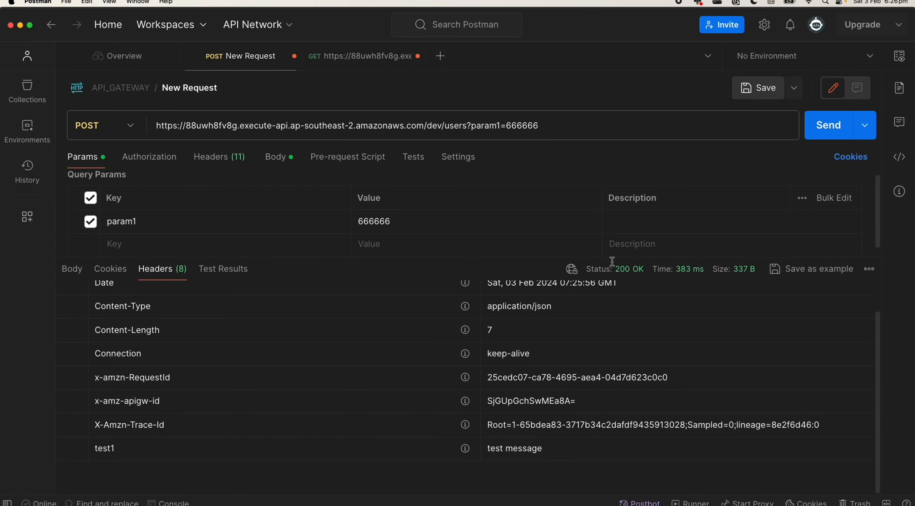
pyautogui.click(831, 135)
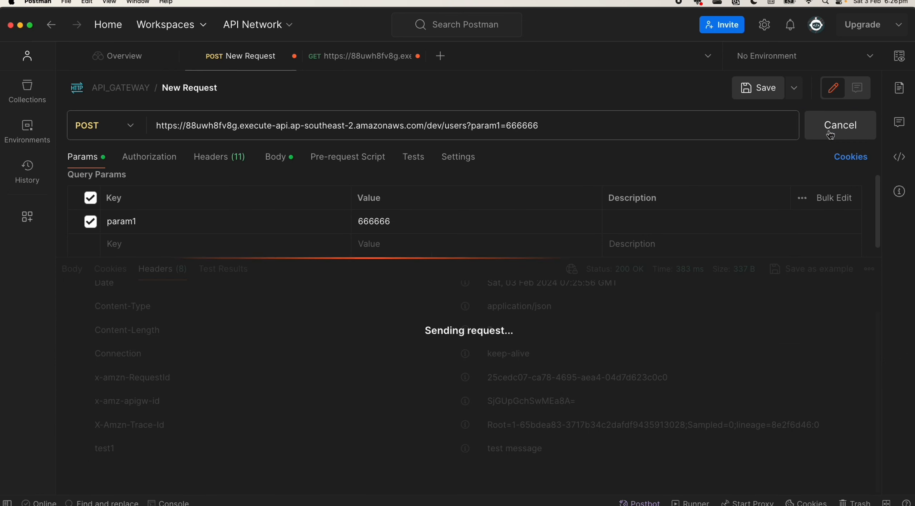
pyautogui.click(831, 135)
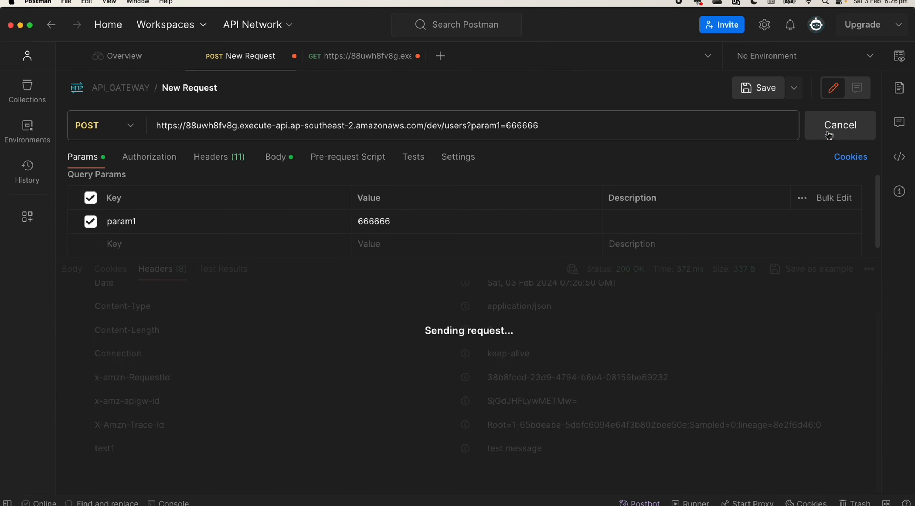
pyautogui.click(73, 270)
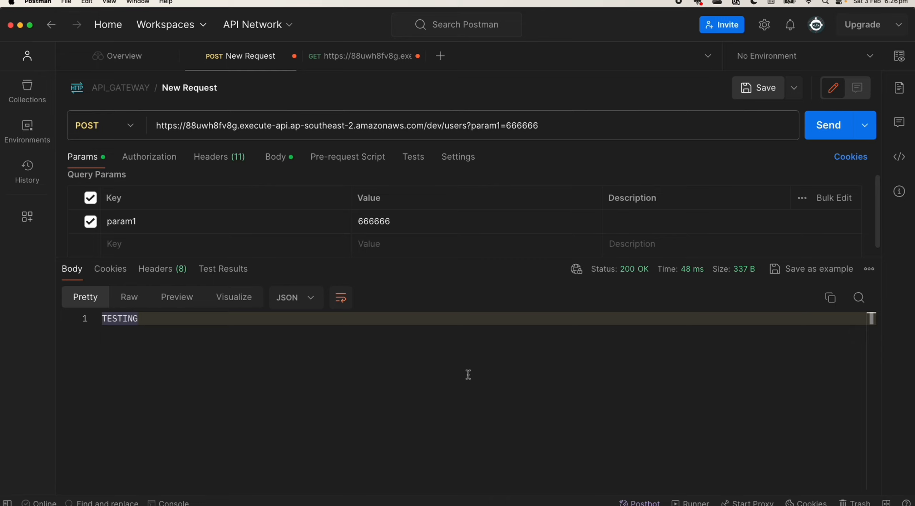
# Check the demo2 deployment status in Lambda, return to Postman and repeat the POST request several more times
pyautogui.press('super+Tab')
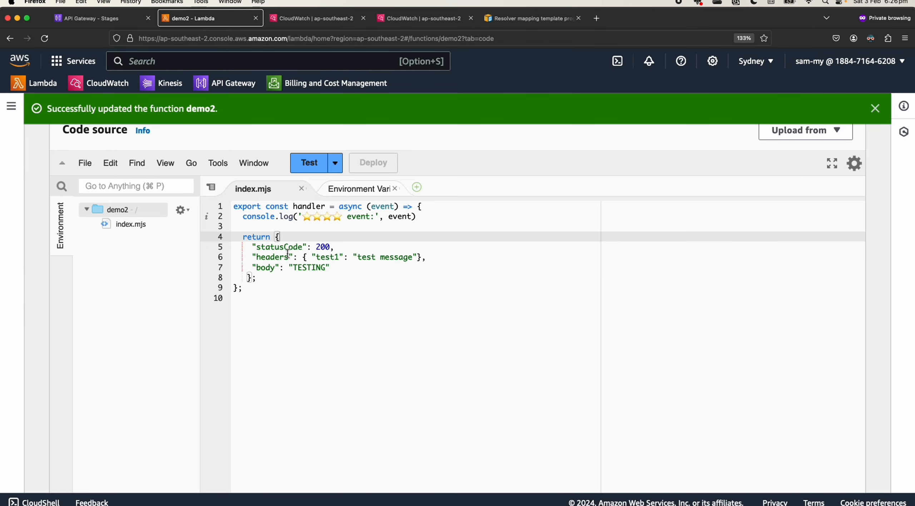
pyautogui.press('super+Tab')
pyautogui.click(832, 128)
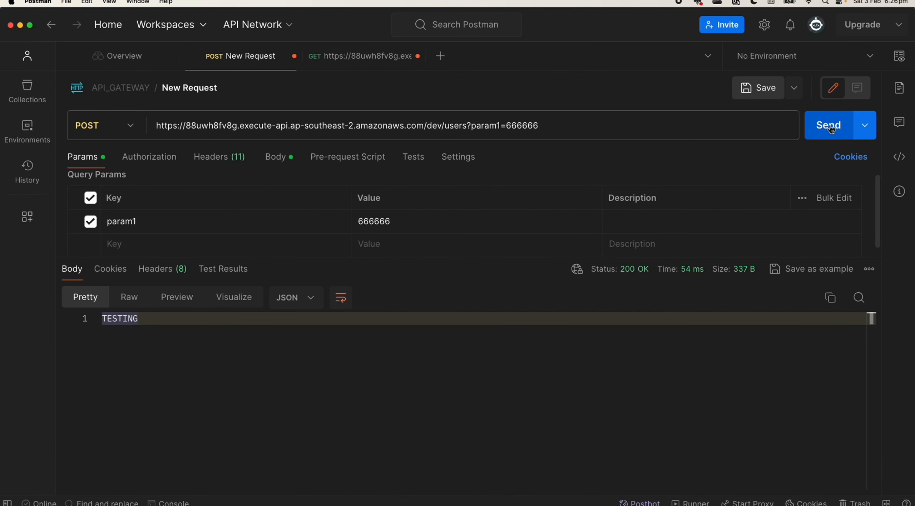
pyautogui.click(833, 129)
pyautogui.click(833, 129)
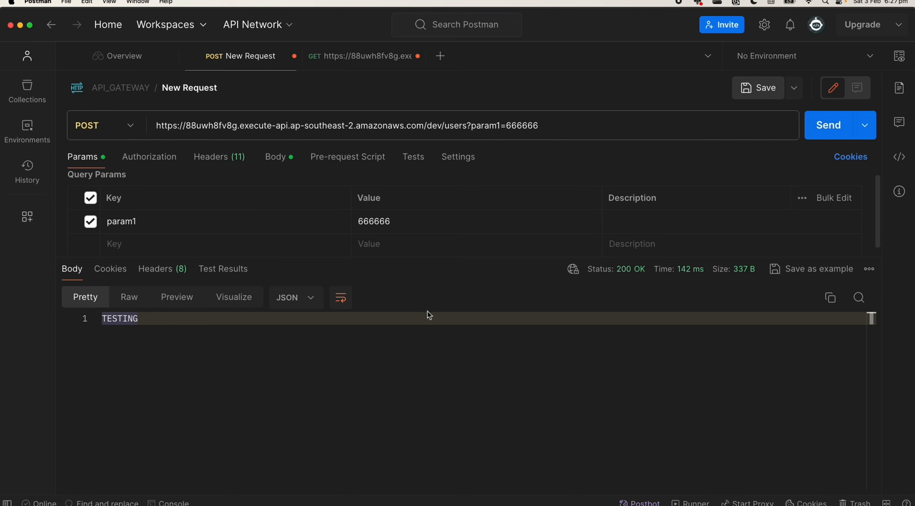
# Switch back to Lambda, undo the removal of the isBase64Encoded line and redeploy demo2
pyautogui.press('super+Tab')
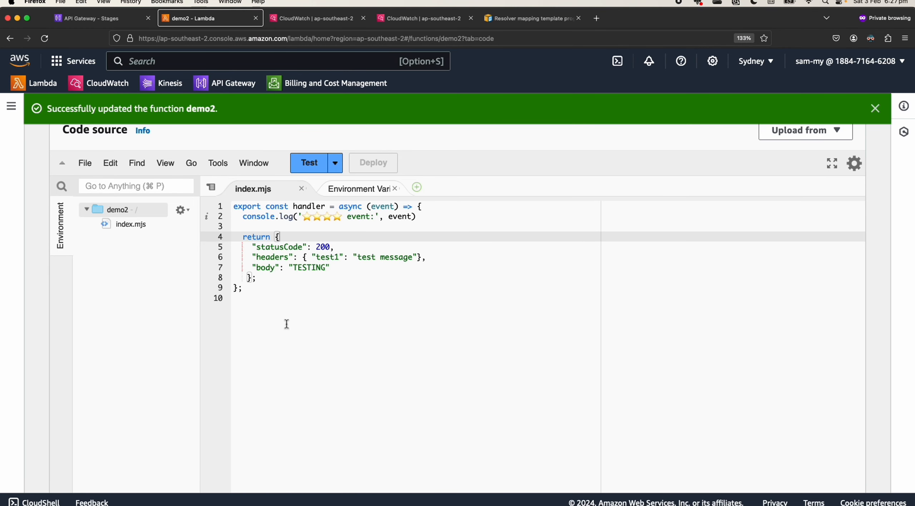
pyautogui.click(337, 315)
pyautogui.press('super+z')
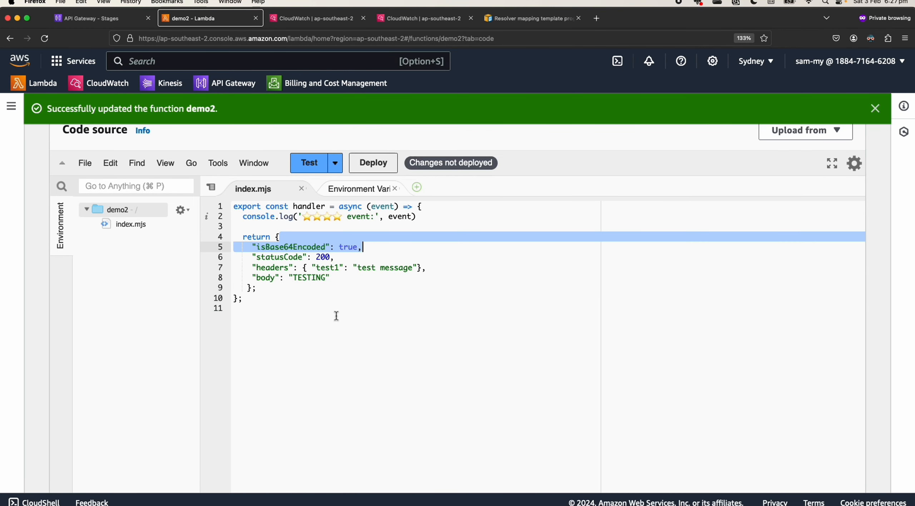
pyautogui.click(337, 316)
pyautogui.click(373, 163)
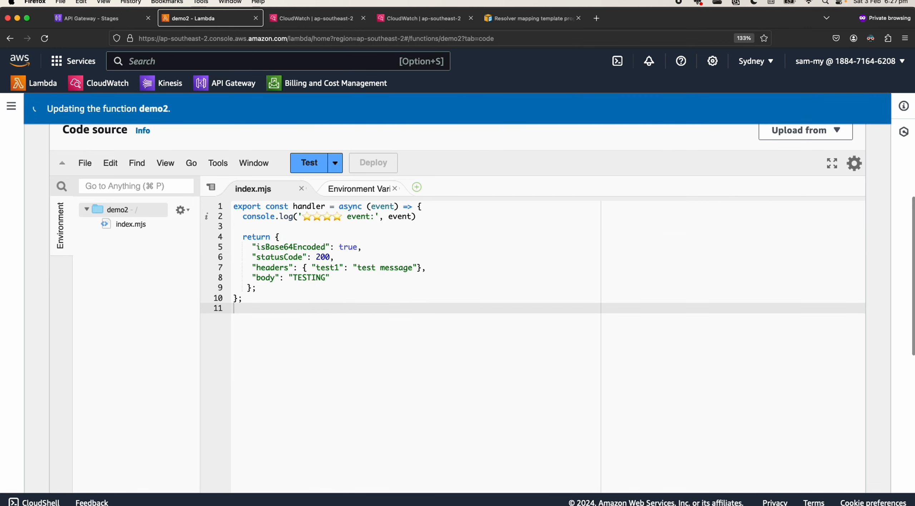